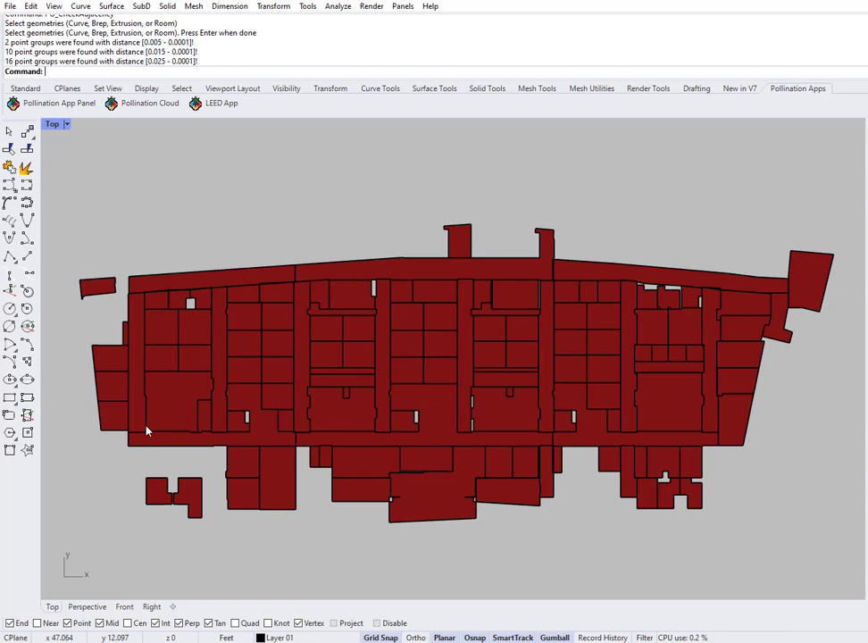
Examine the room boundaries across the whole floor plan for gaps, overlaps and misaligned edges between neighbouring rooms
scroll(147, 431, "up", 10)
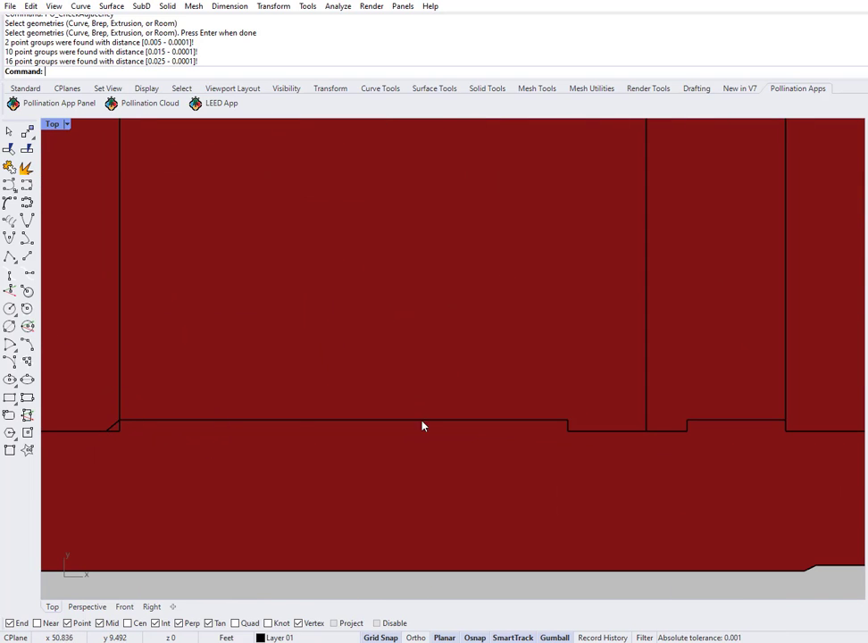
scroll(779, 445, "down", 3)
right_click_drag(758, 250, 652, 409)
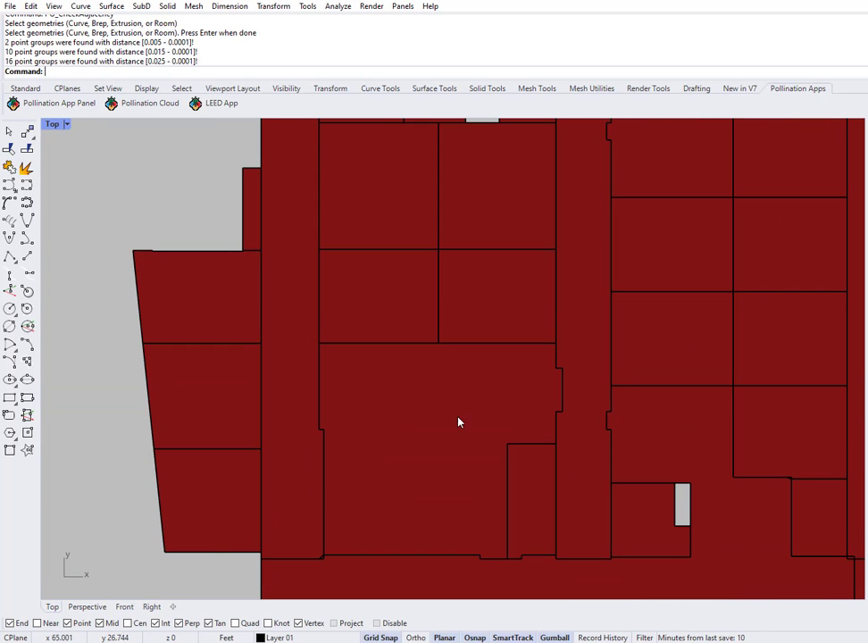
scroll(625, 447, "down", 6)
scroll(504, 449, "up", 1)
scroll(551, 511, "up", 6)
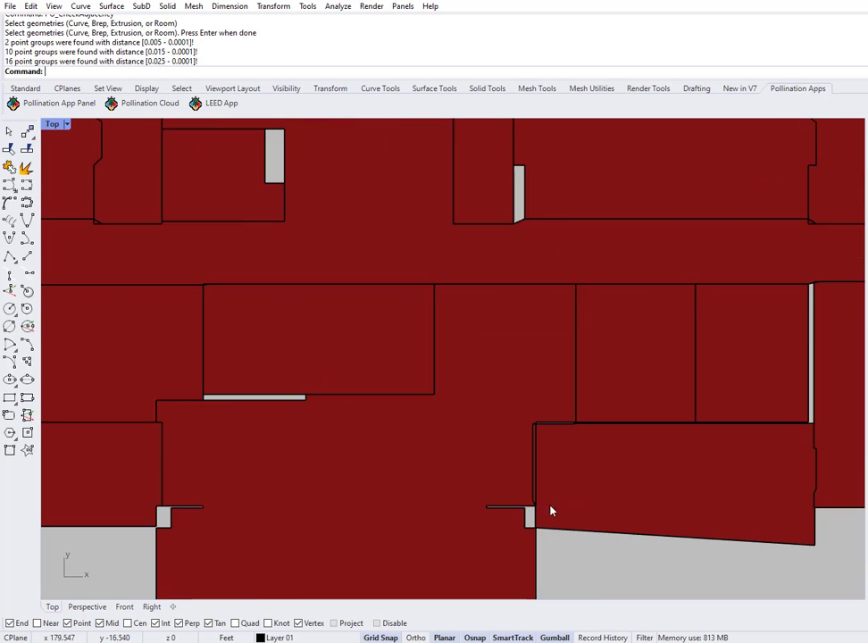
scroll(551, 511, "up", 4)
scroll(511, 480, "down", 4)
scroll(806, 398, "up", 4)
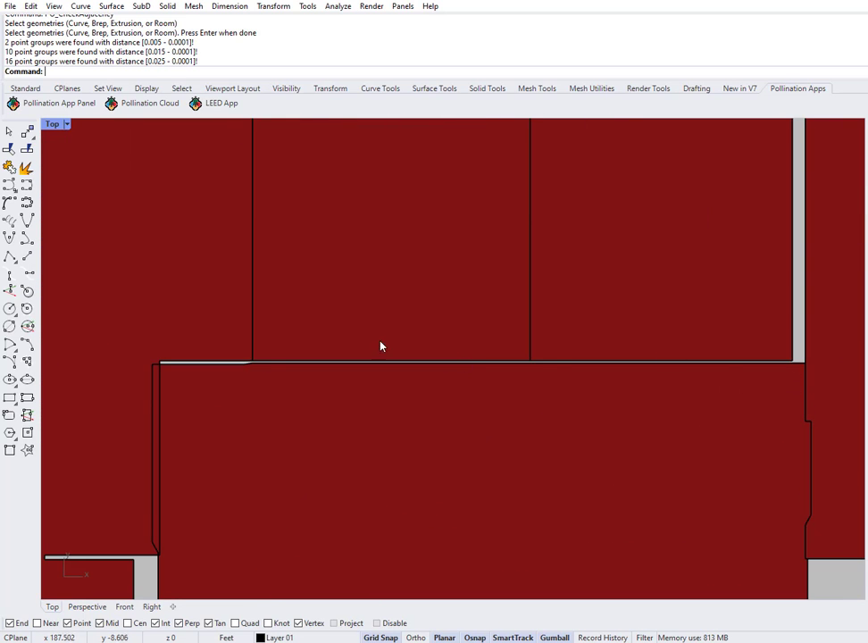
scroll(380, 347, "down", 5)
scroll(554, 348, "up", 8)
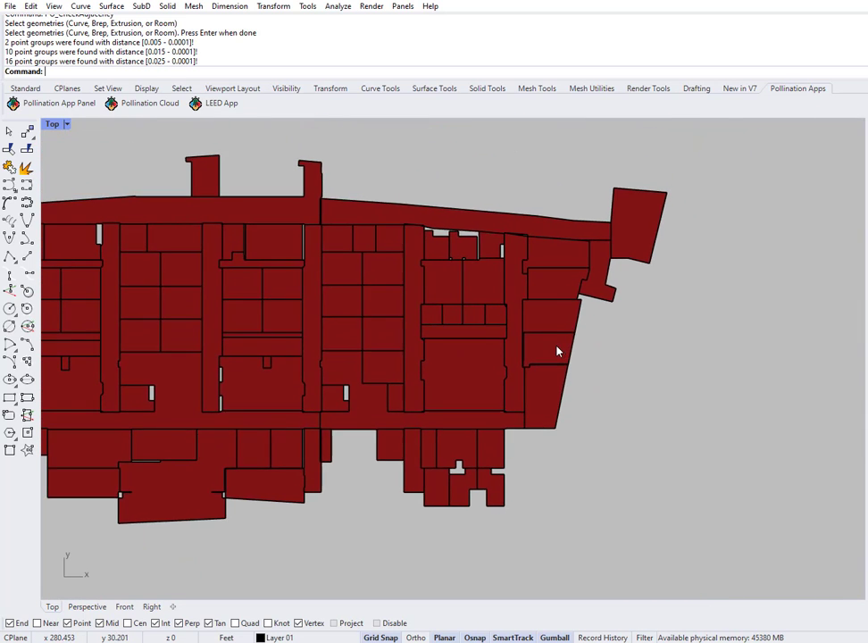
scroll(515, 385, "down", 10)
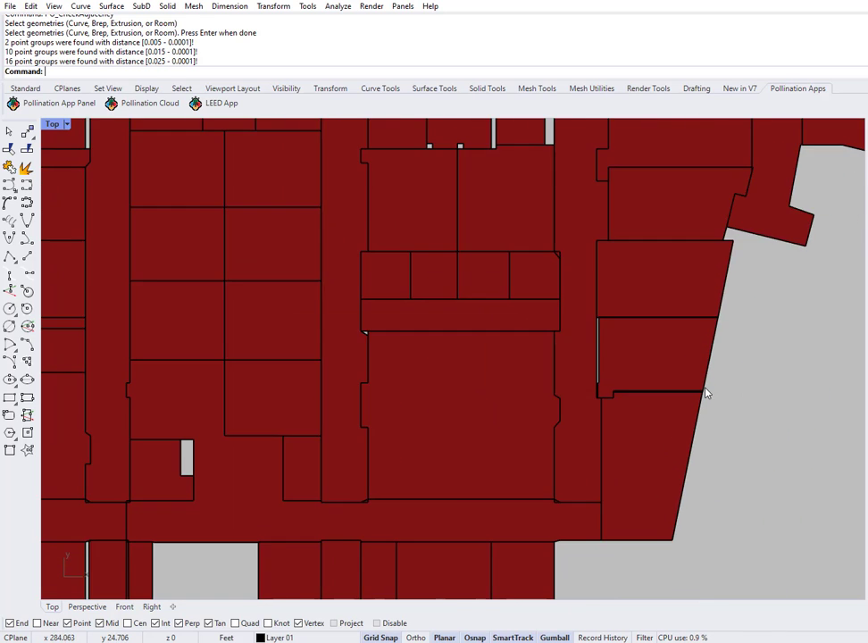
scroll(406, 332, "down", 3)
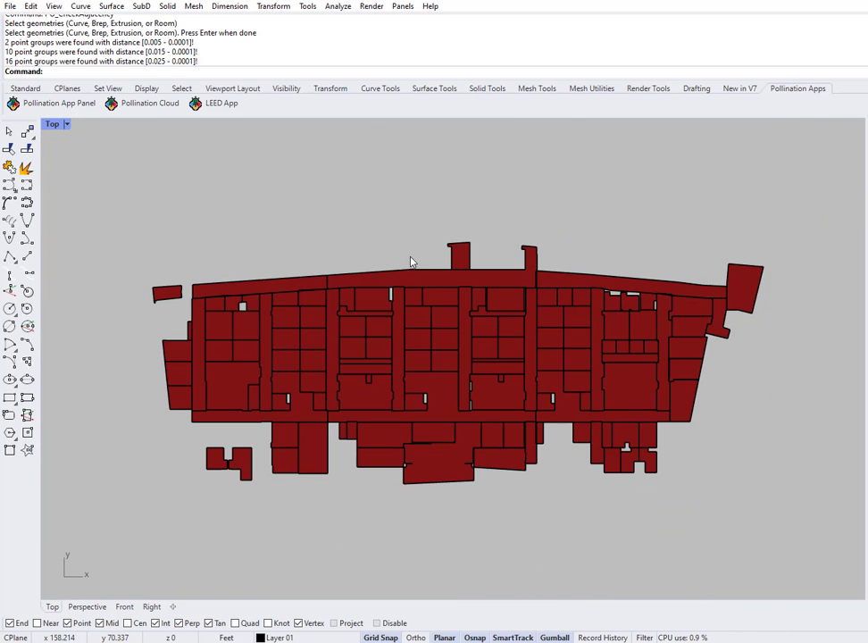
Run PO_CheckAdjacency on all rooms of the floor plan with a maximum threshold of 0.045
type("O_Ch")
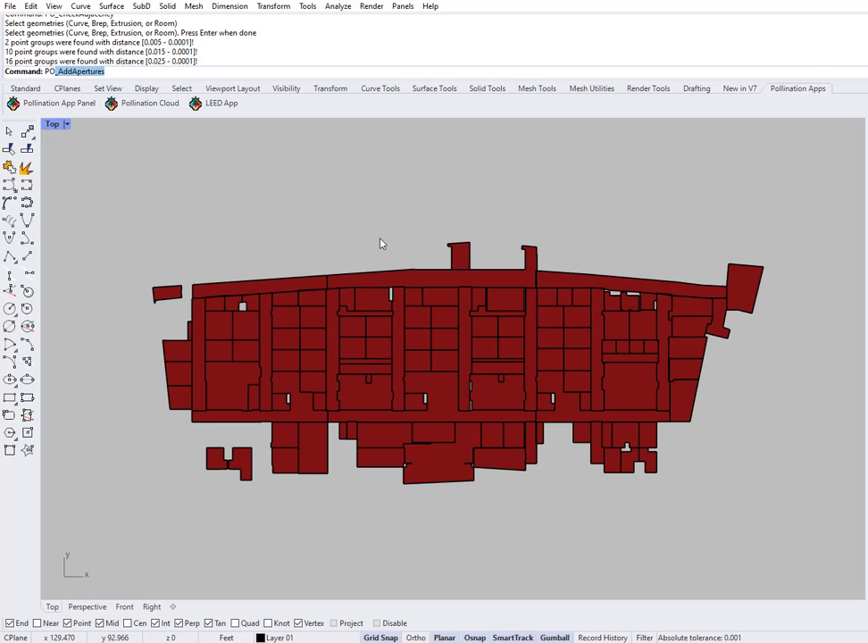
type("eckPlanarity")
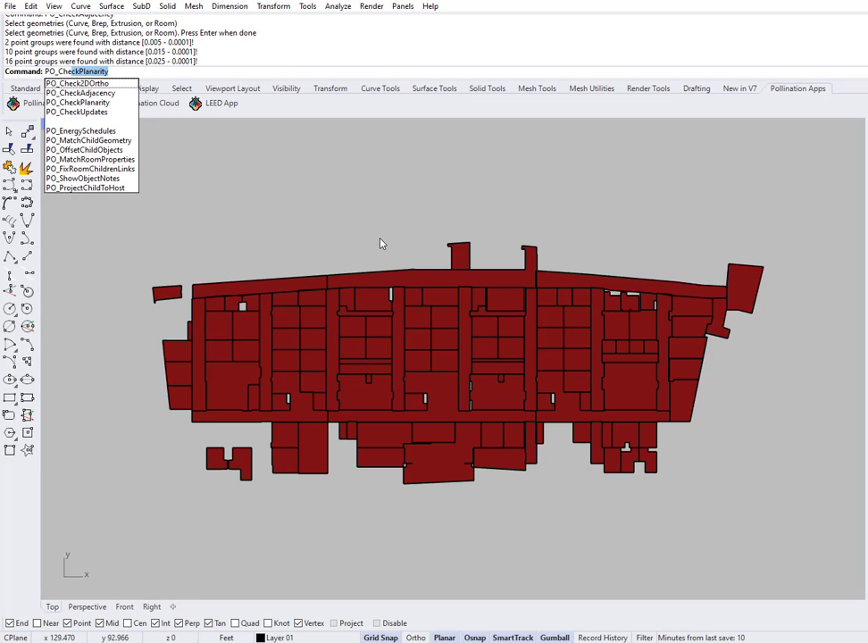
key("Down")
key("Down")
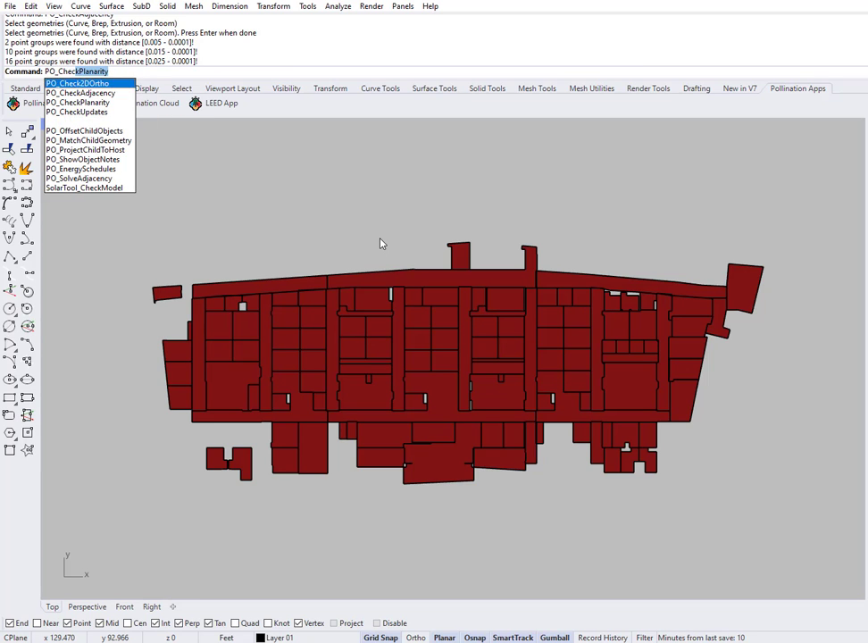
key("Return")
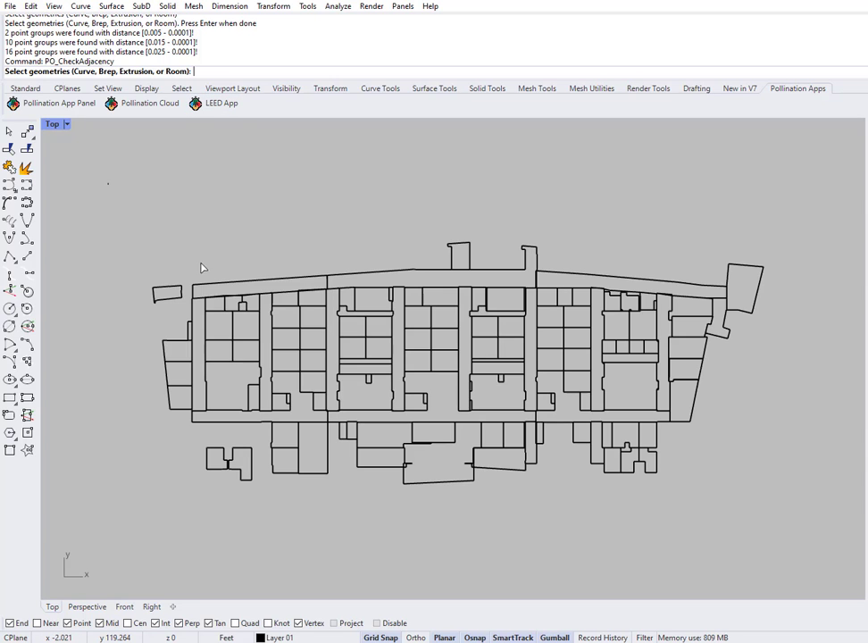
left_click_drag(103, 184, 802, 542)
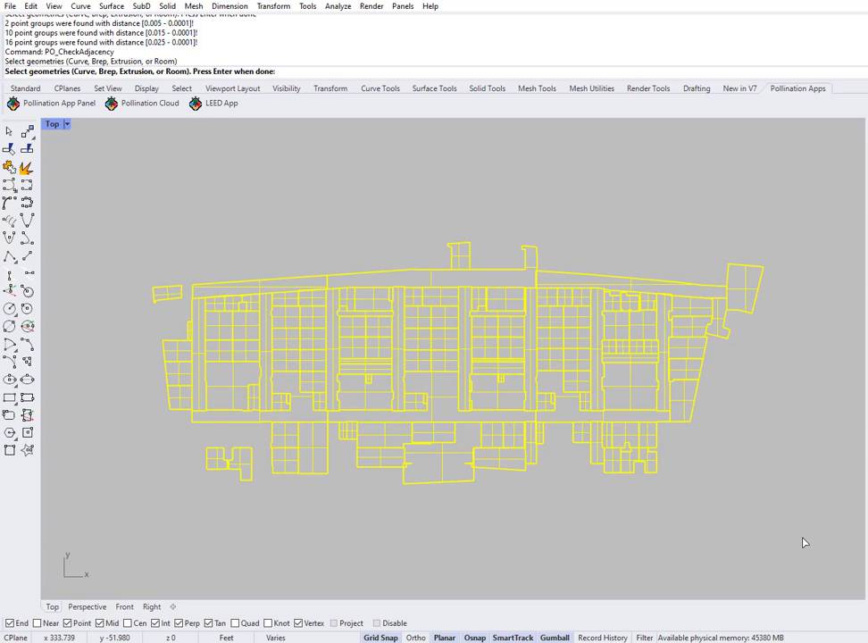
key("Return")
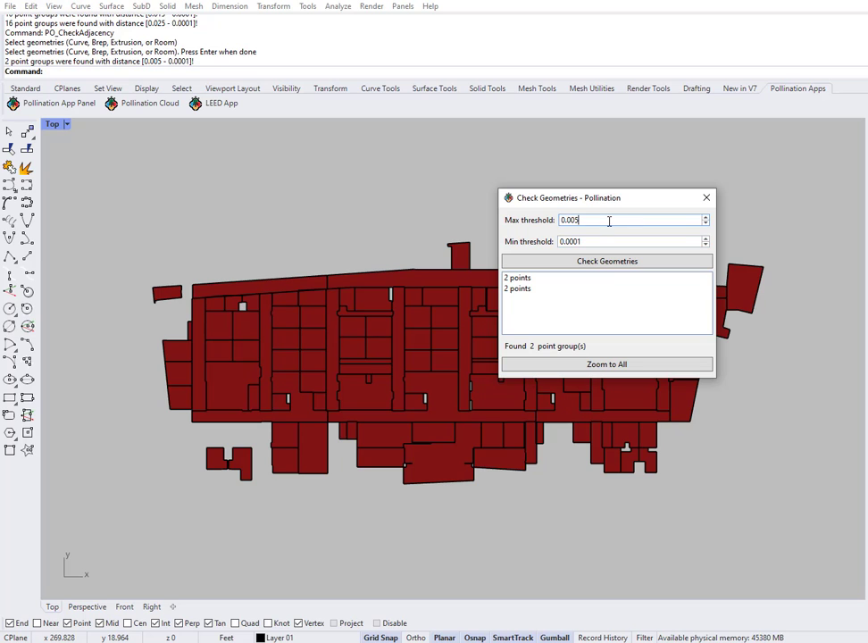
scroll(609, 221, "up", 4)
left_click_drag(607, 200, 766, 429)
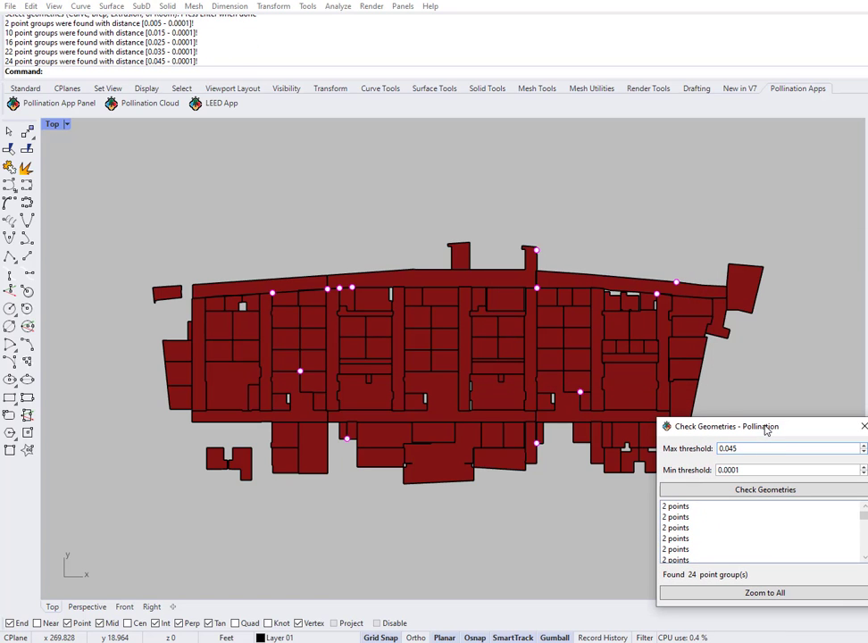
Inspect the flagged point groups along the upper corridor edge up close, and close the geometry check
scroll(275, 299, "up", 10)
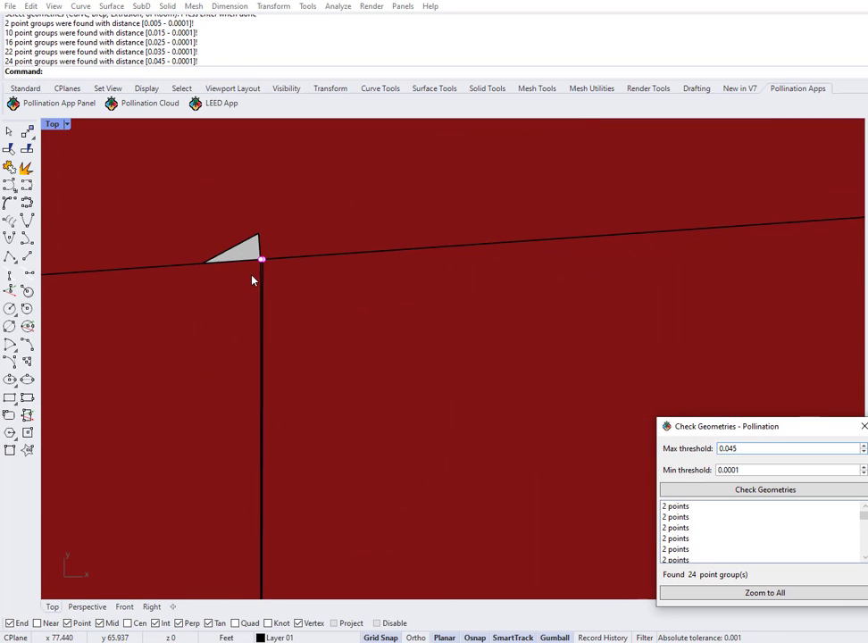
scroll(223, 297, "down", 8)
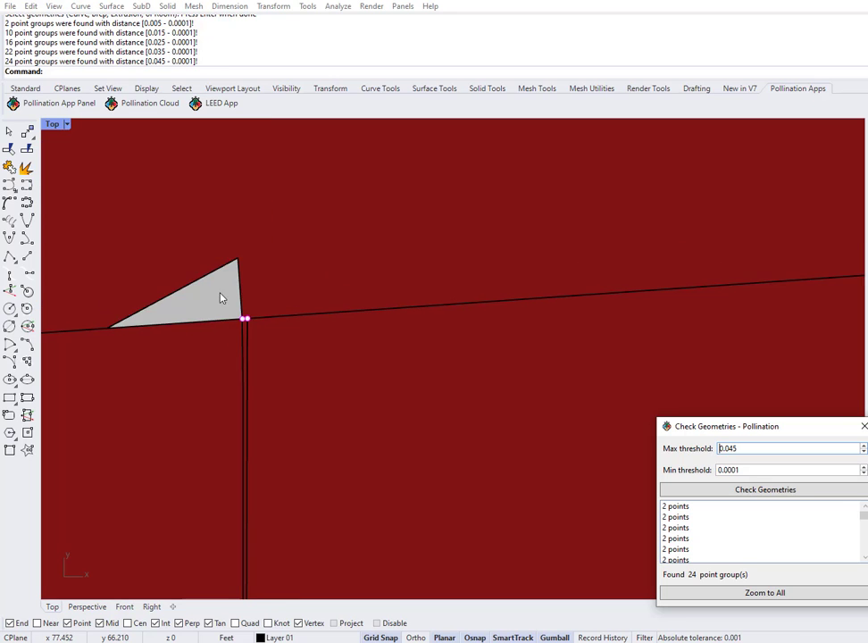
scroll(259, 330, "up", 5)
scroll(180, 323, "up", 5)
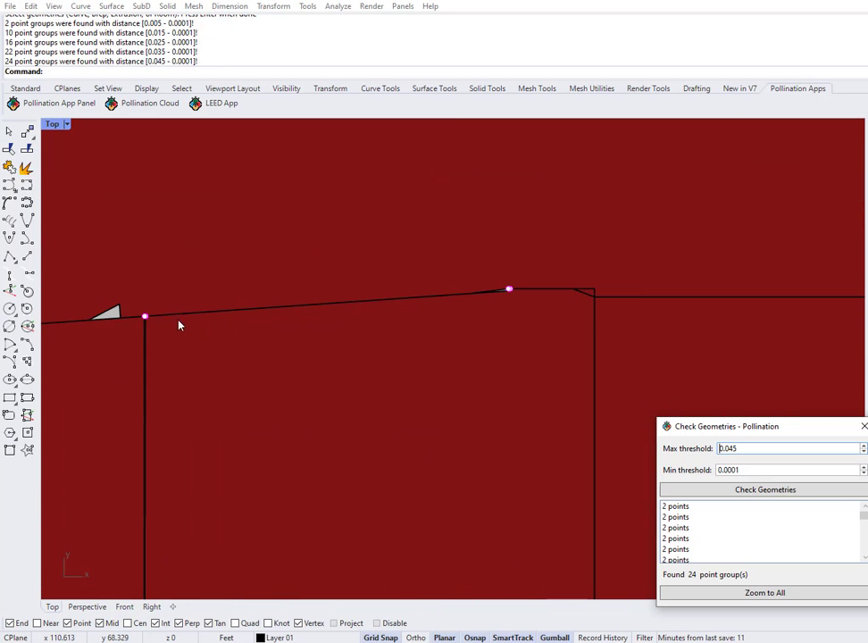
scroll(267, 308, "down", 2)
scroll(533, 296, "up", 4)
scroll(533, 297, "up", 4)
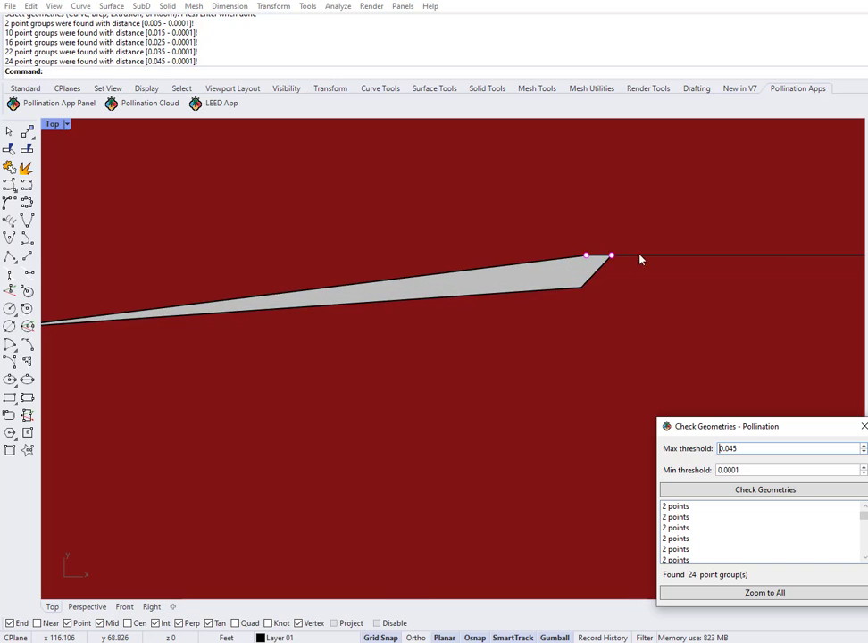
scroll(595, 261, "down", 6)
scroll(600, 266, "down", 10)
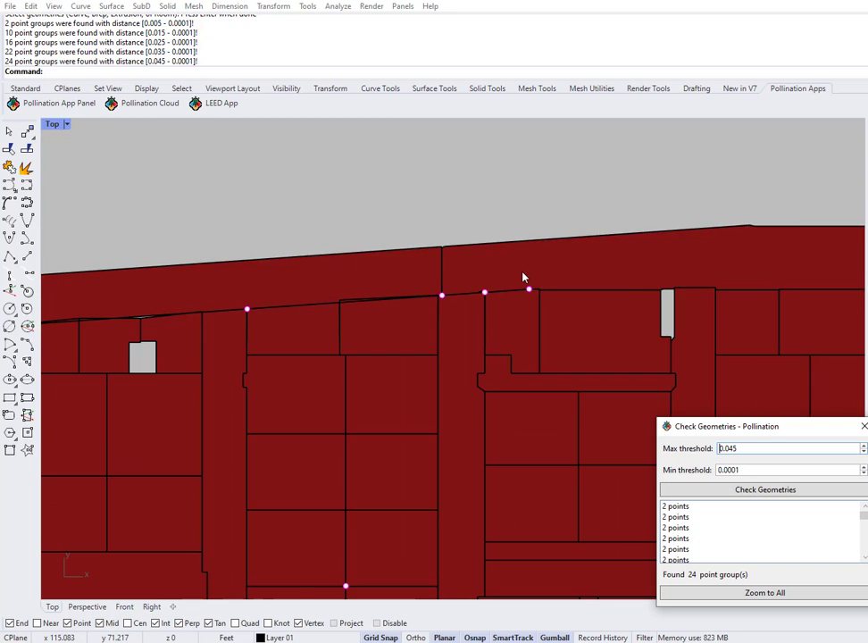
left_click(863, 430)
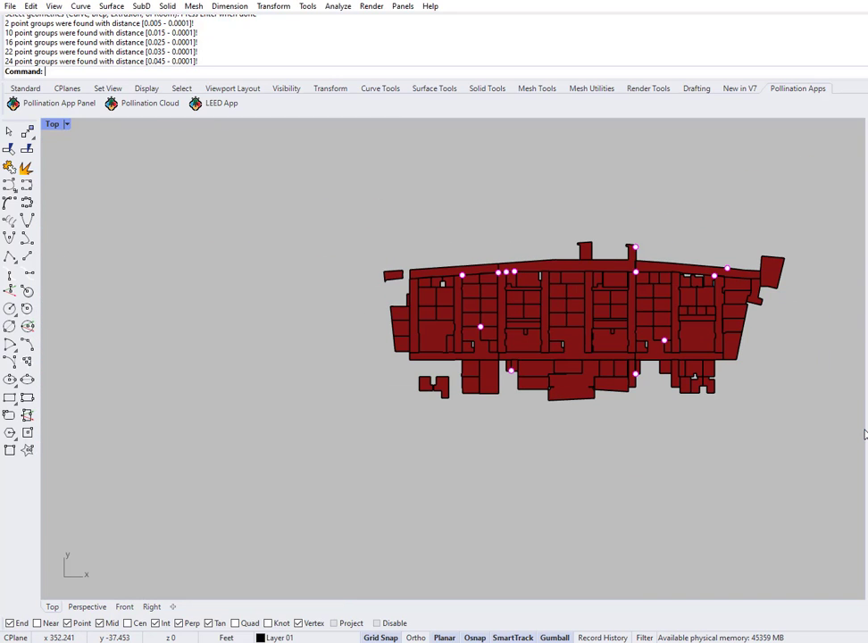
right_click_drag(675, 433, 559, 454)
scroll(465, 346, "up", 2)
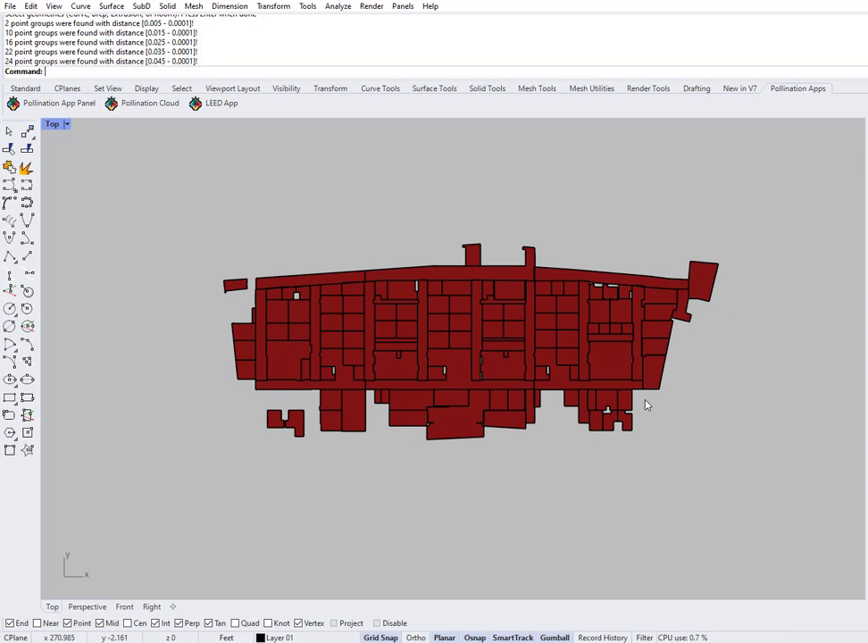
right_click_drag(361, 282, 360, 287)
scroll(386, 247, "up", 2)
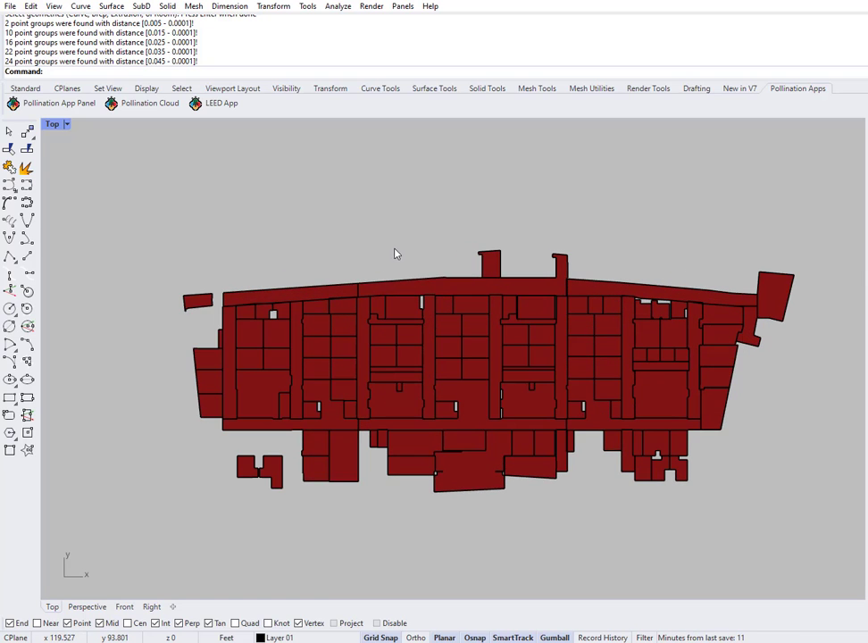
mouse_move(396, 252)
right_mouse_down()
mouse_move(408, 258)
mouse_move(390, 252)
right_mouse_up()
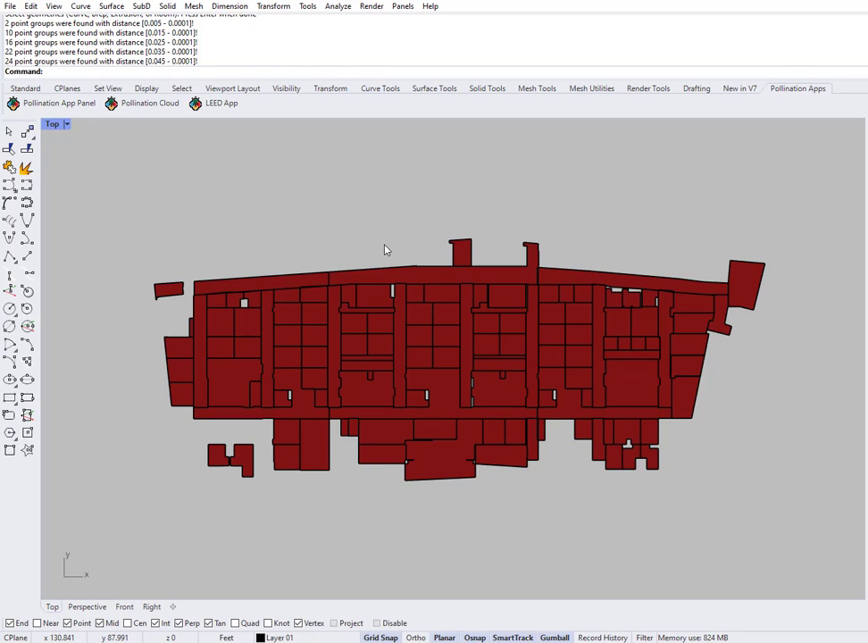
right_click_drag(386, 249, 379, 243)
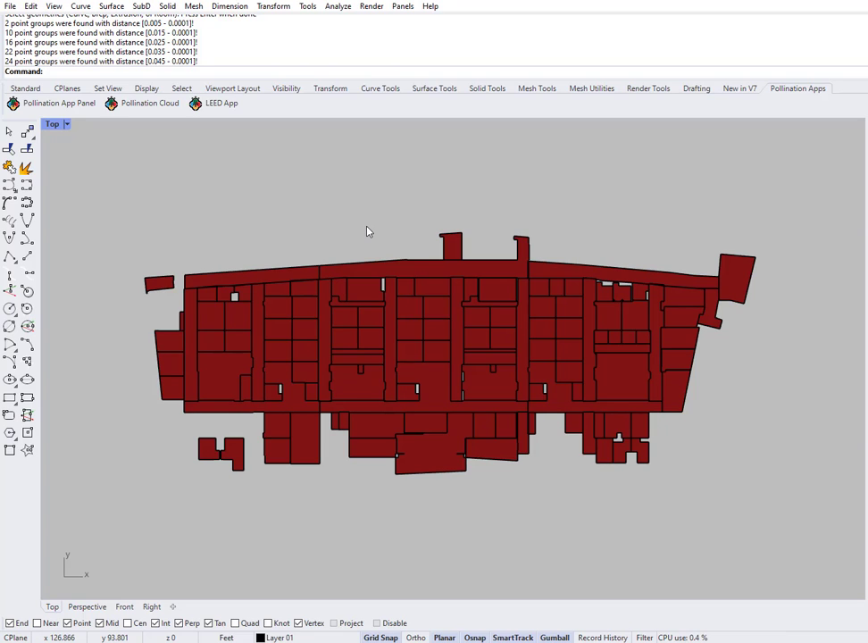
Run PO_GenAlignGrids on all rooms of the floor plan and move its dialog clear of the grid line preview
type("PO_")
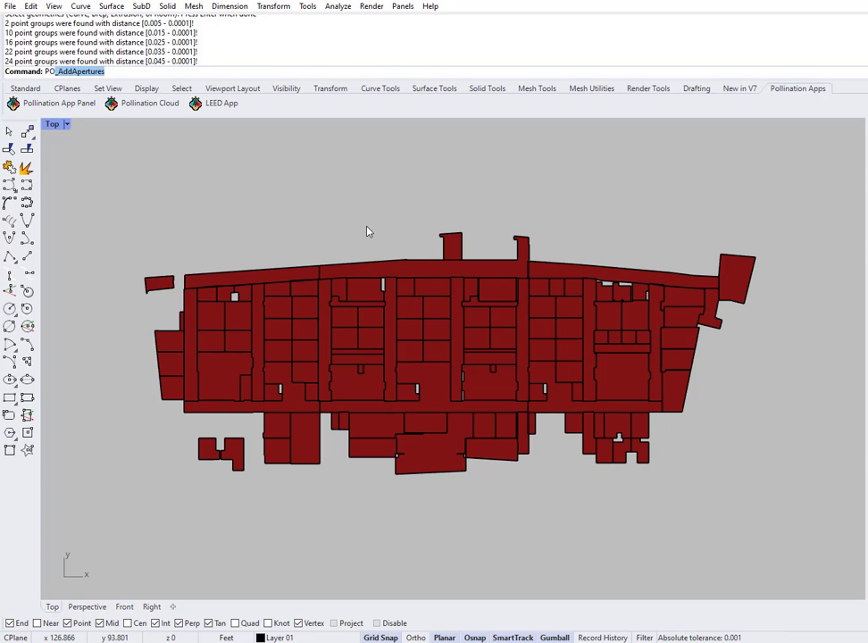
type("GenAlignGrids")
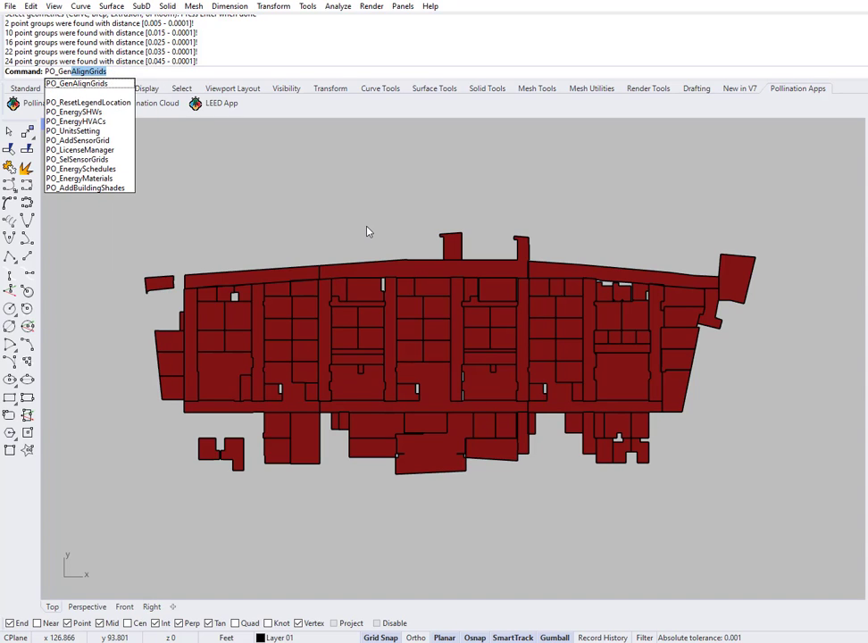
key("Return")
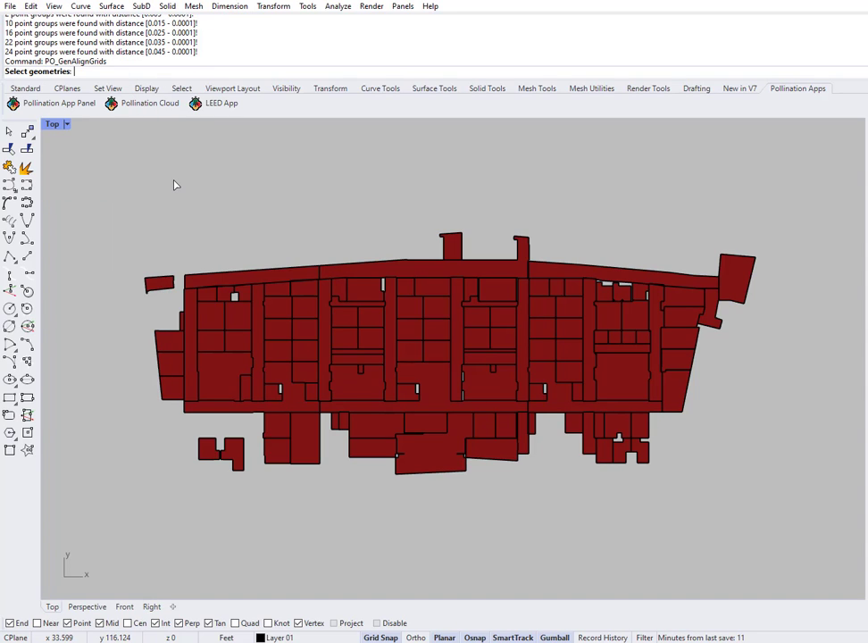
left_click_drag(101, 125, 822, 520)
key("Return")
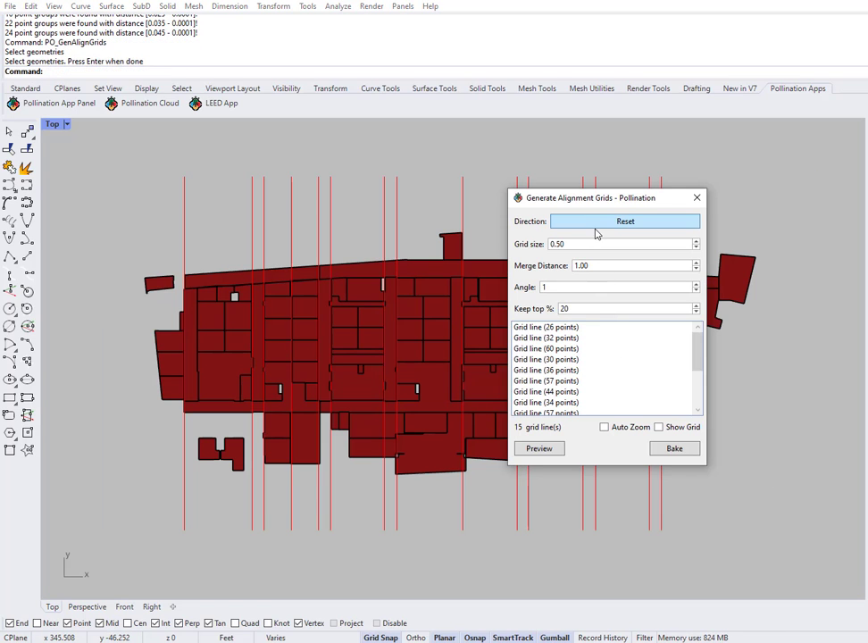
left_click_drag(593, 208, 704, 221)
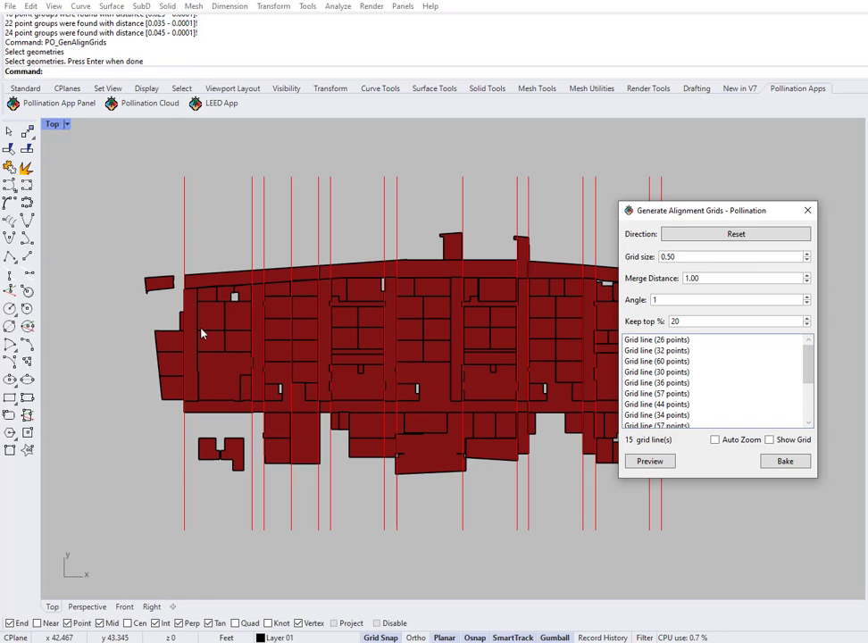
right_click_drag(475, 343, 450, 316)
left_click_drag(661, 215, 758, 230)
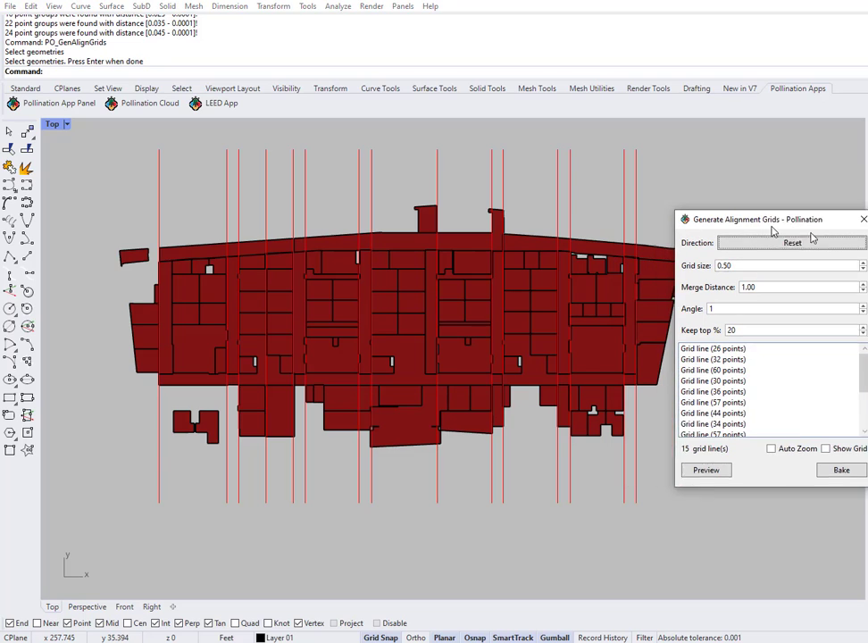
Set the alignment grids' Keep top percentage to 70 so that more room edges get a grid line
left_click(771, 336)
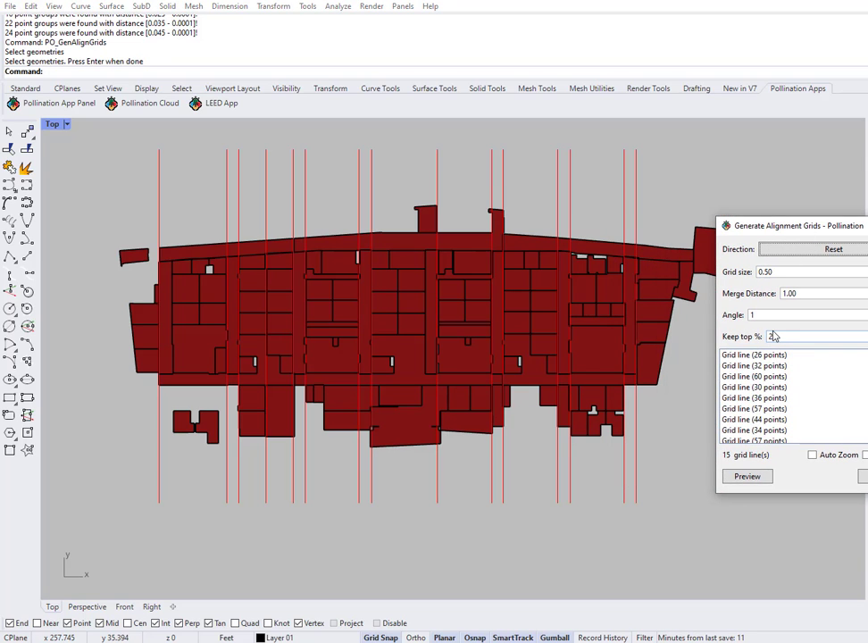
scroll(597, 281, "up", 6)
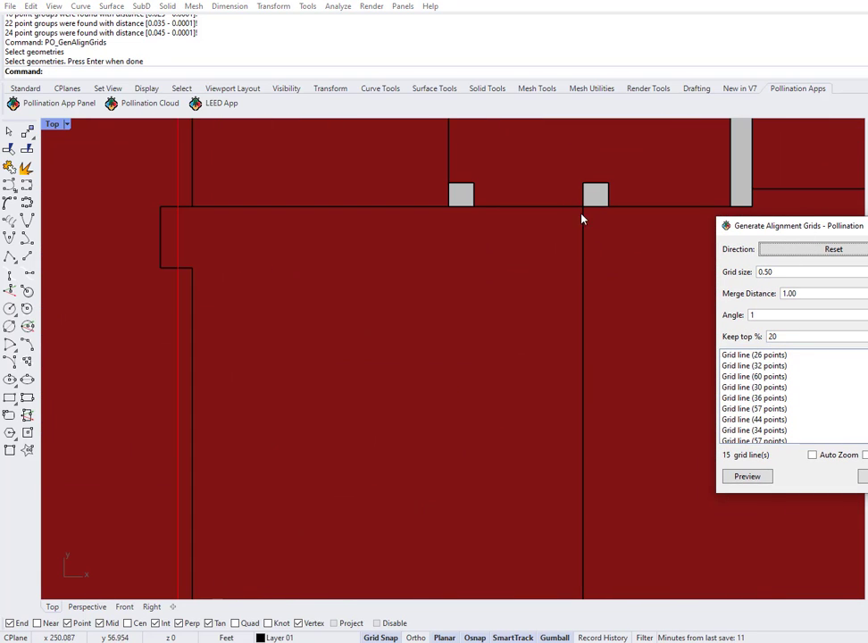
scroll(596, 225, "up", 4)
scroll(570, 310, "down", 10)
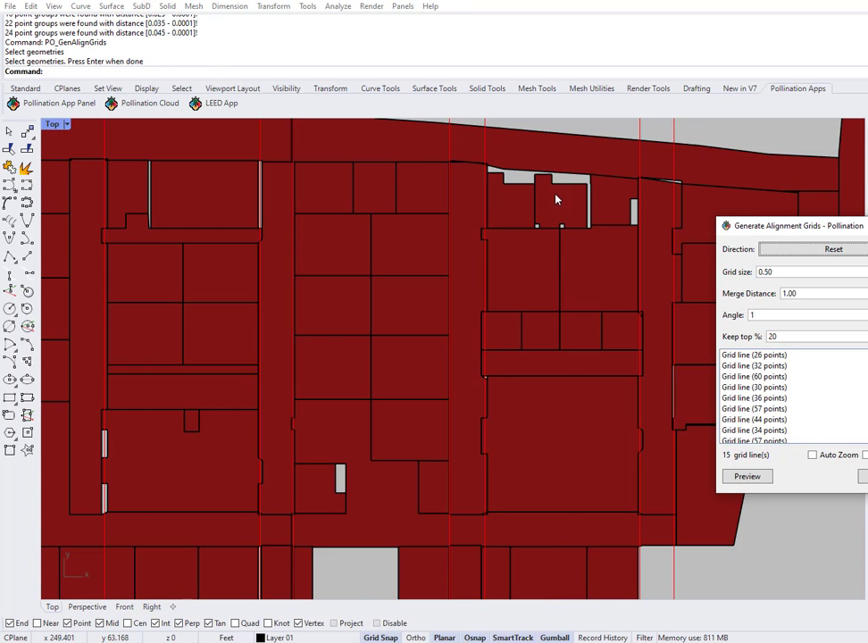
scroll(556, 200, "down", 2)
scroll(585, 199, "up", 4)
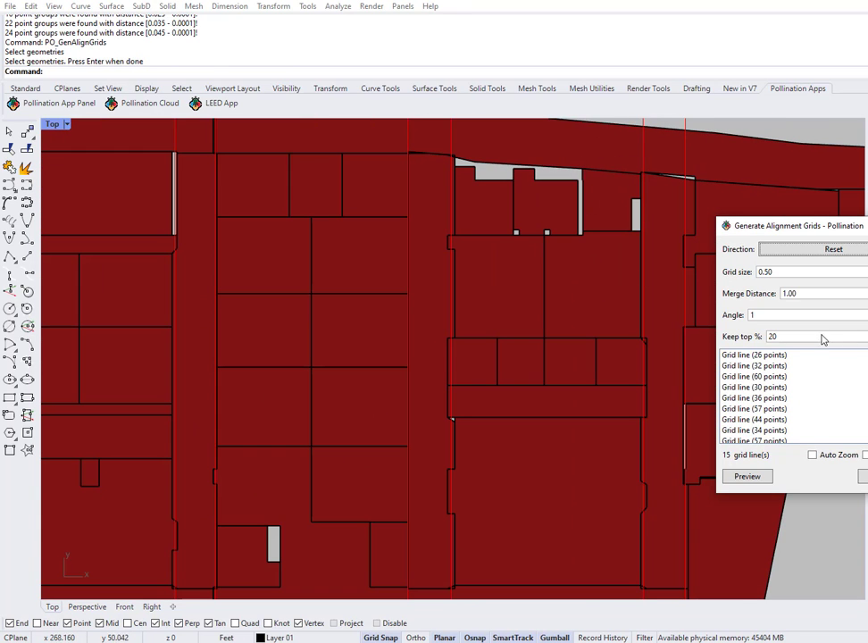
double_click(785, 337)
type("70")
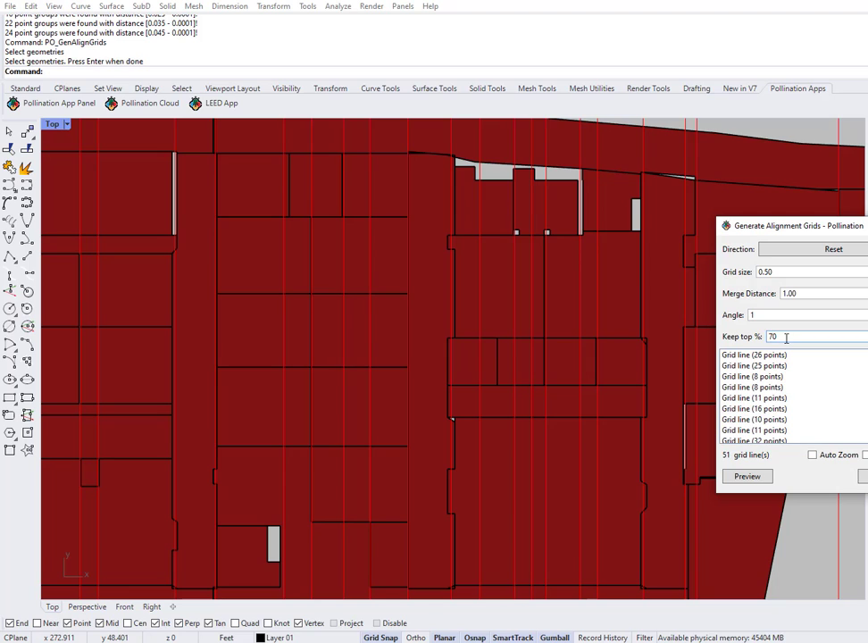
Compare the vertical alignment grids at a Keep top percentage of 40, and settle on 90
double_click(785, 337)
type("90")
scroll(786, 339, "down", 6)
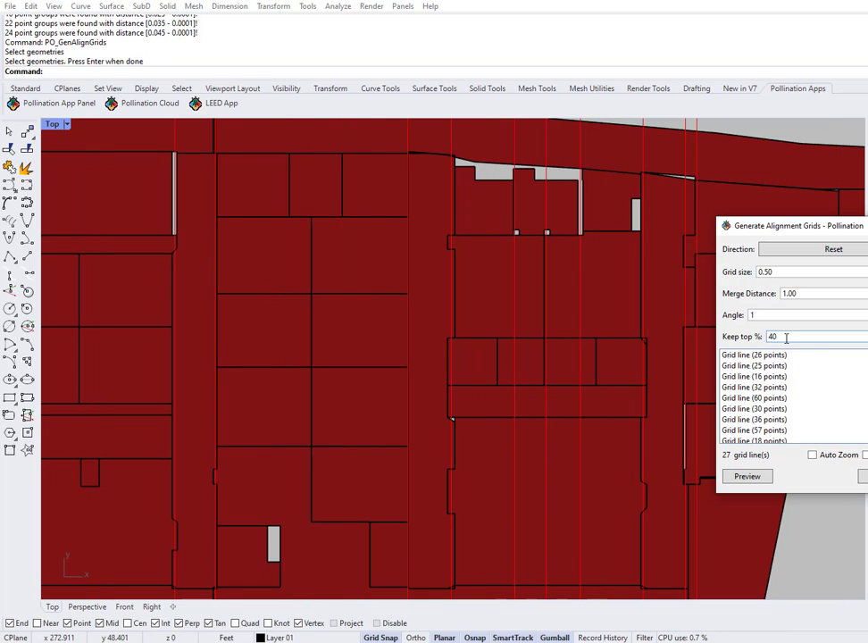
scroll(786, 339, "up", 5)
scroll(786, 337, "down", 1)
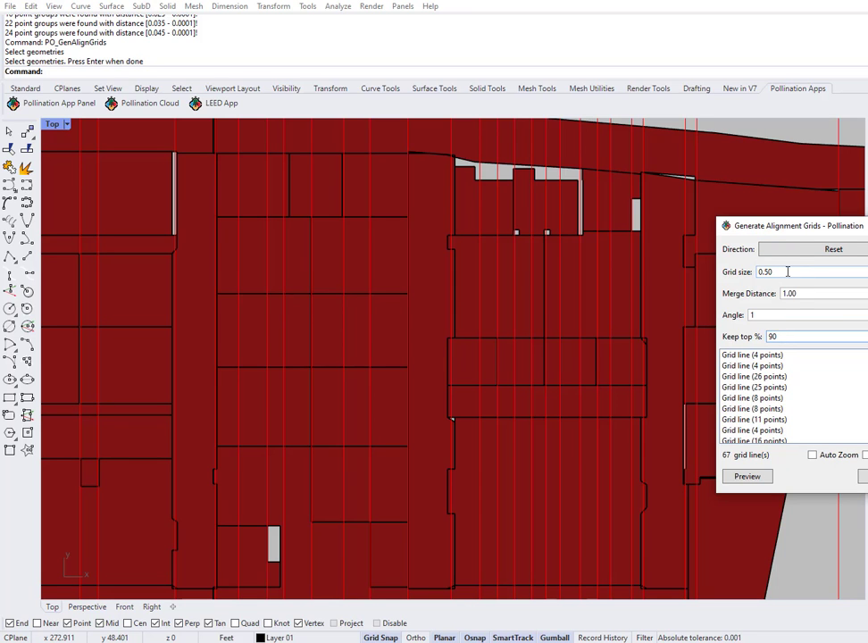
scroll(483, 319, "down", 5)
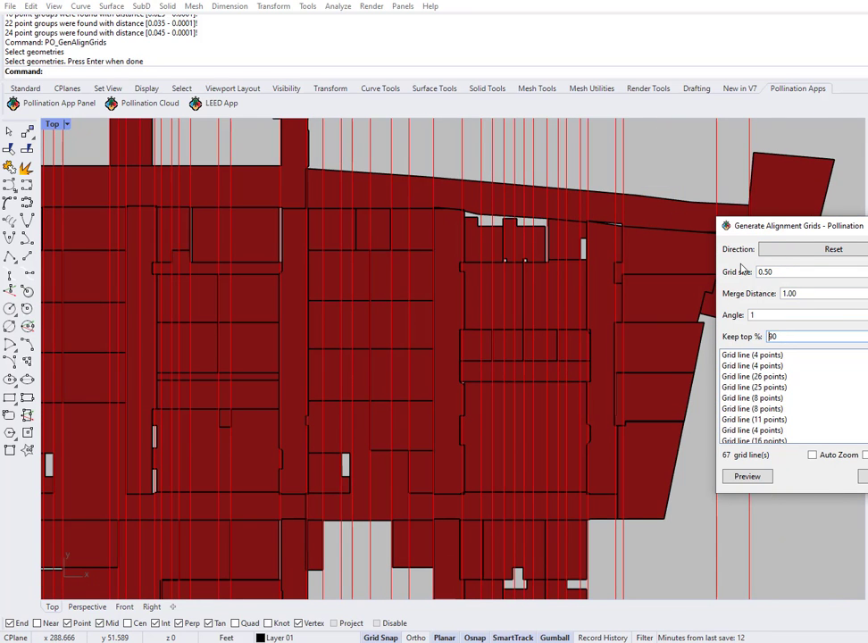
scroll(559, 297, "up", 3)
scroll(428, 366, "down", 3)
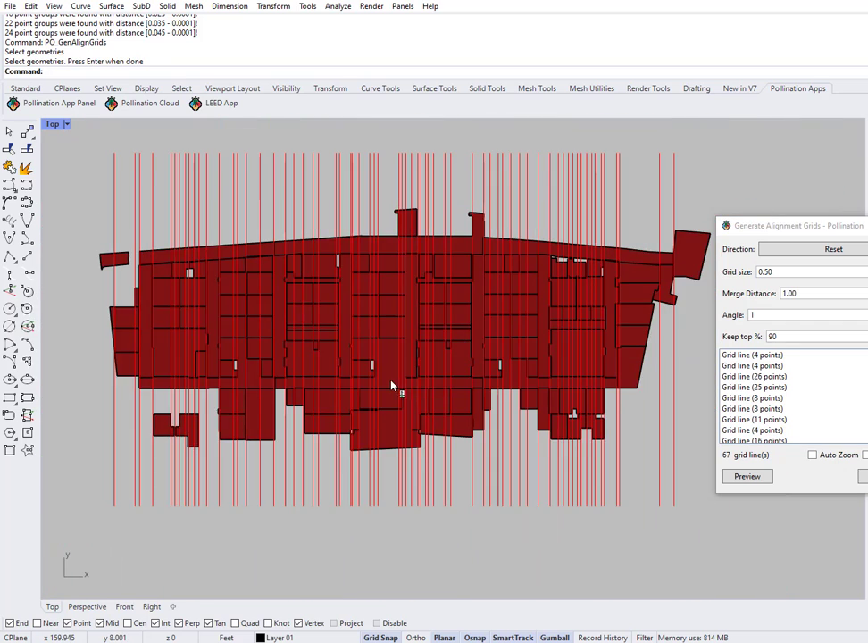
Show all candidate grid lines across the floor plan, examine their spacing around the lower rooms, and hide them again
left_click(864, 455)
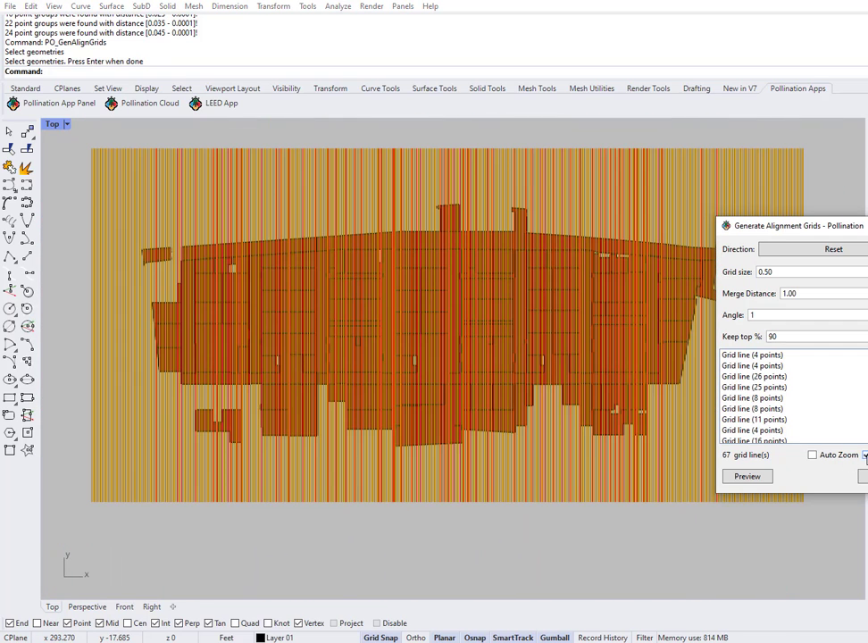
scroll(509, 465, "up", 3)
scroll(405, 286, "up", 2)
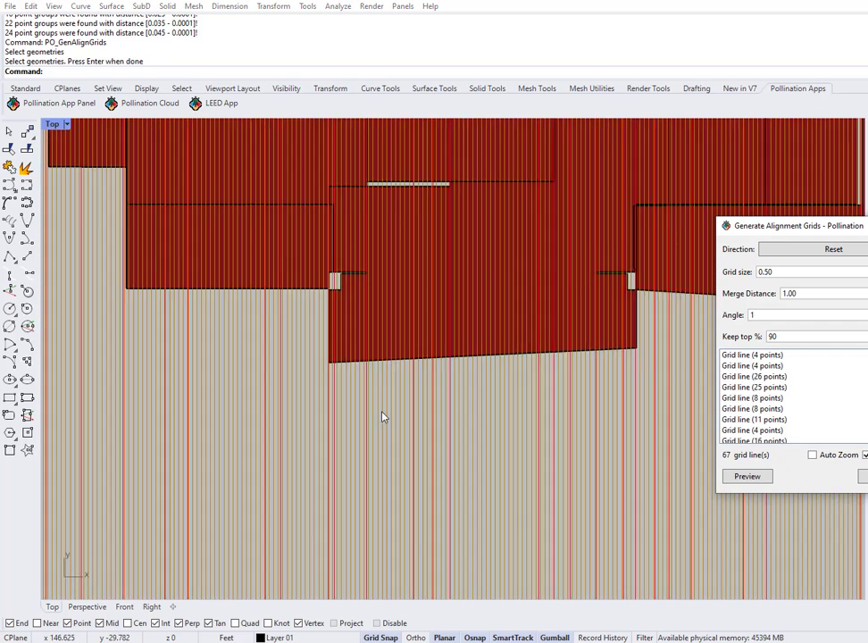
scroll(384, 417, "down", 10)
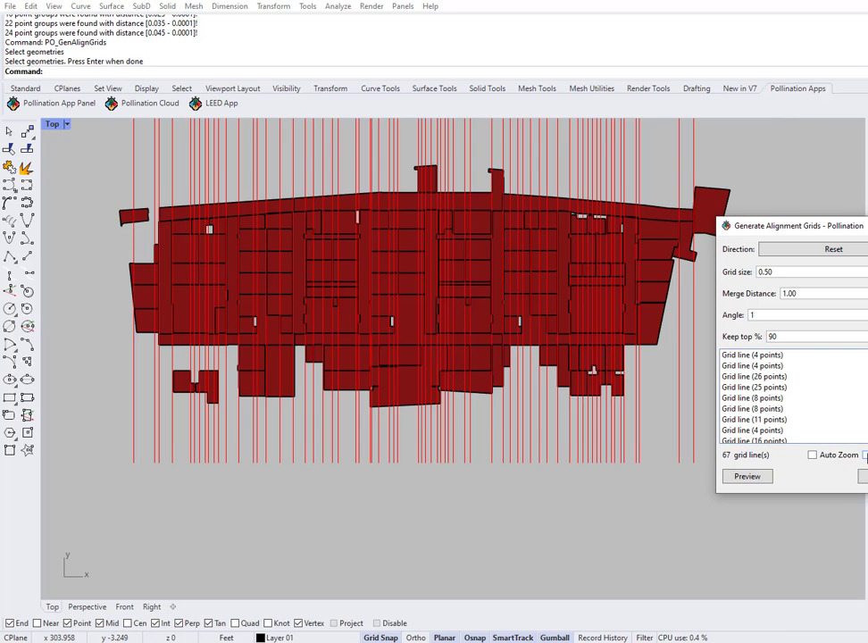
Highlight several individual vertical grid lines, ending with the 30-point line, to see which room vertices each one covers
left_click(755, 366)
left_click(757, 408)
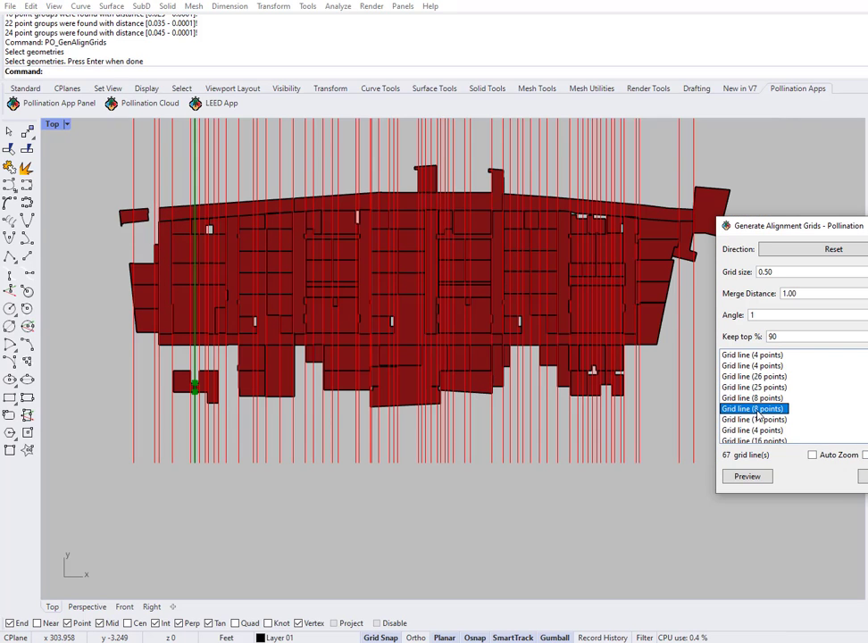
left_click(767, 377)
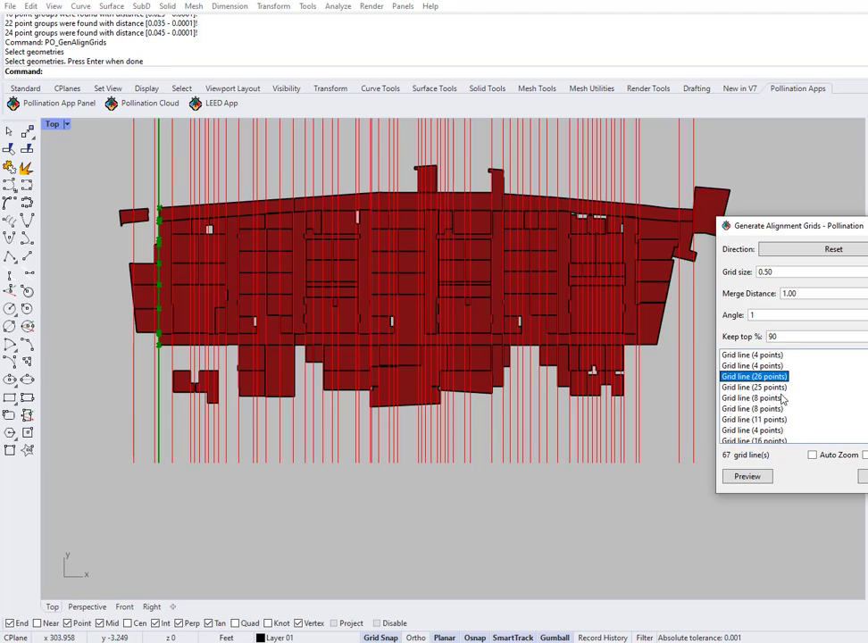
scroll(779, 399, "down", 3)
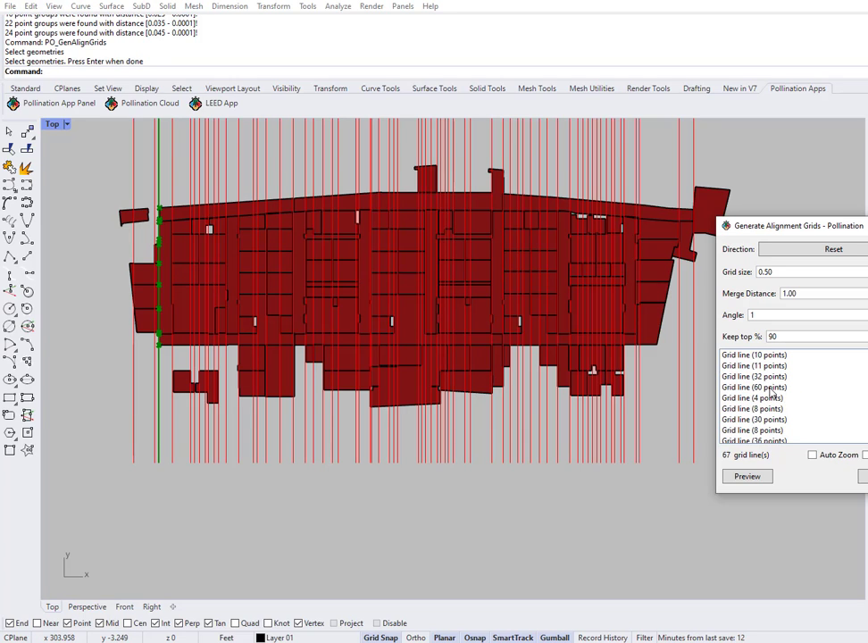
left_click(768, 409)
left_click(768, 419)
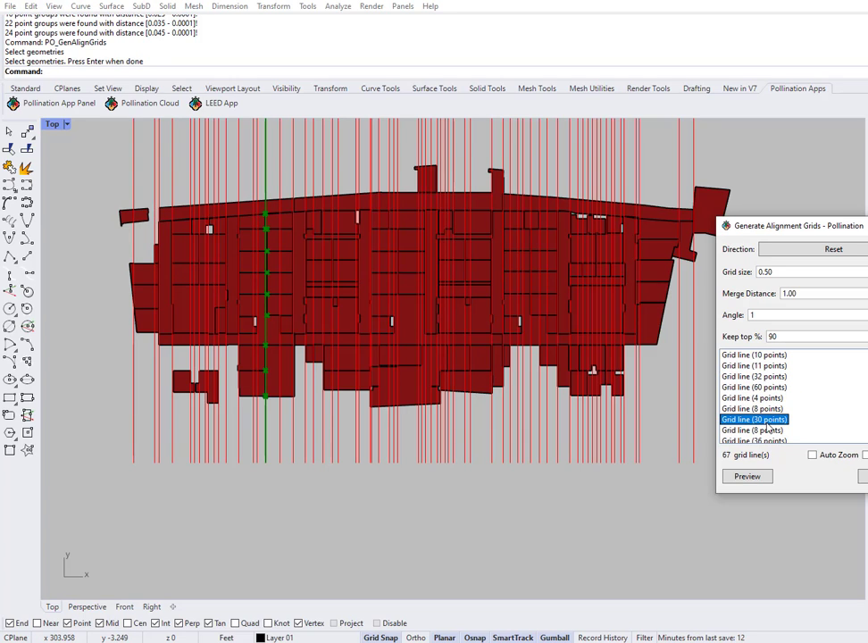
Examine the highlighted 30-point grid line up close against the misaligned room edges, from the upper corridor to the lower rooms
scroll(238, 203, "up", 5)
scroll(238, 201, "up", 4)
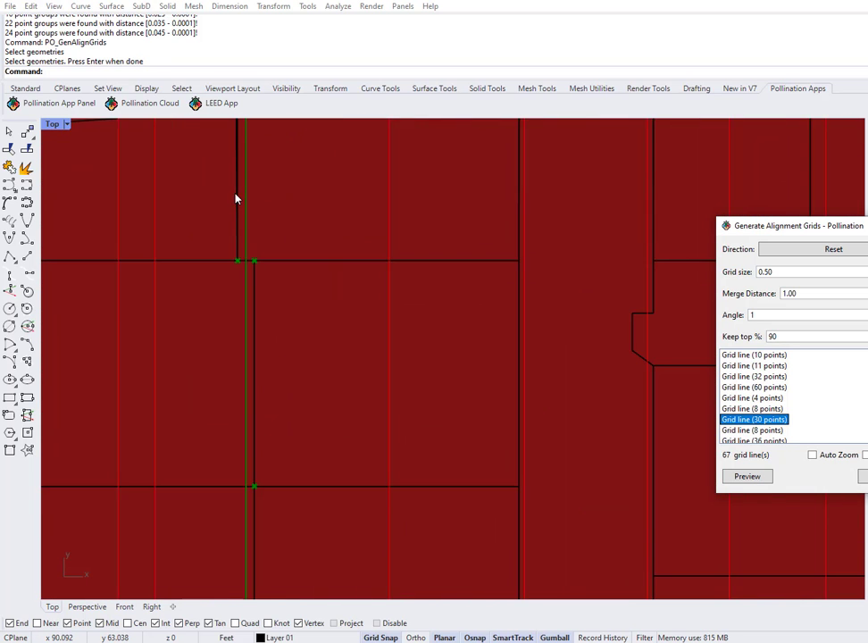
scroll(254, 219, "down", 3)
scroll(248, 295, "up", 2)
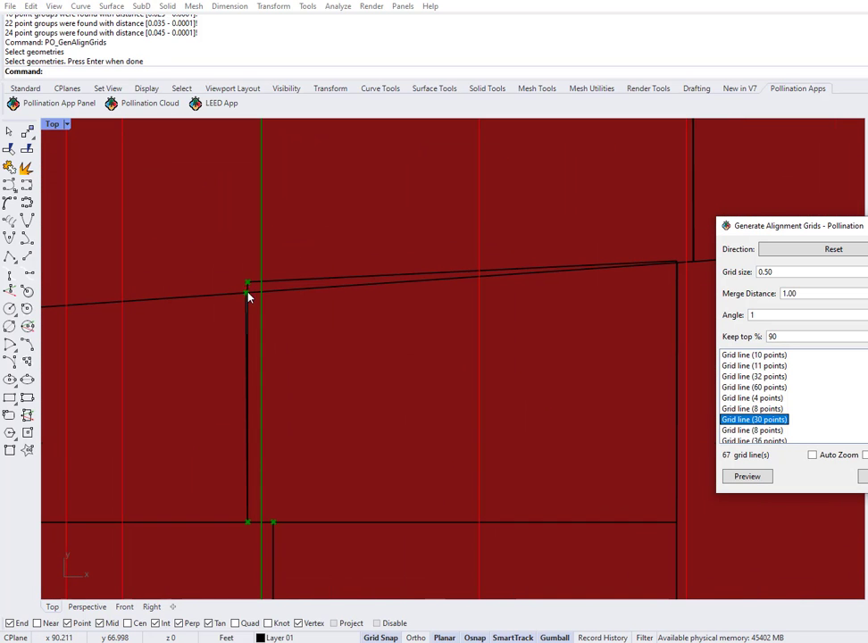
scroll(258, 498, "down", 6)
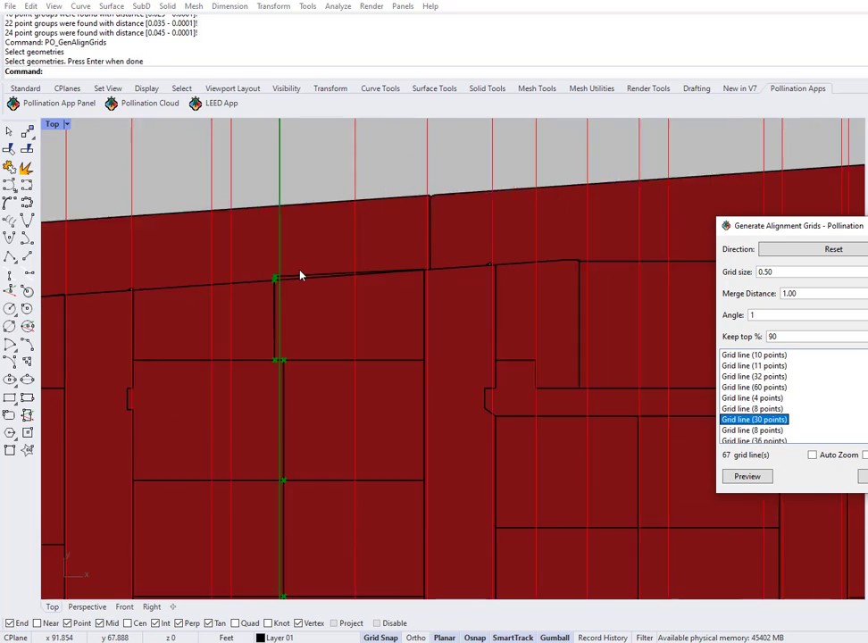
scroll(300, 333, "up", 4)
scroll(308, 491, "up", 2)
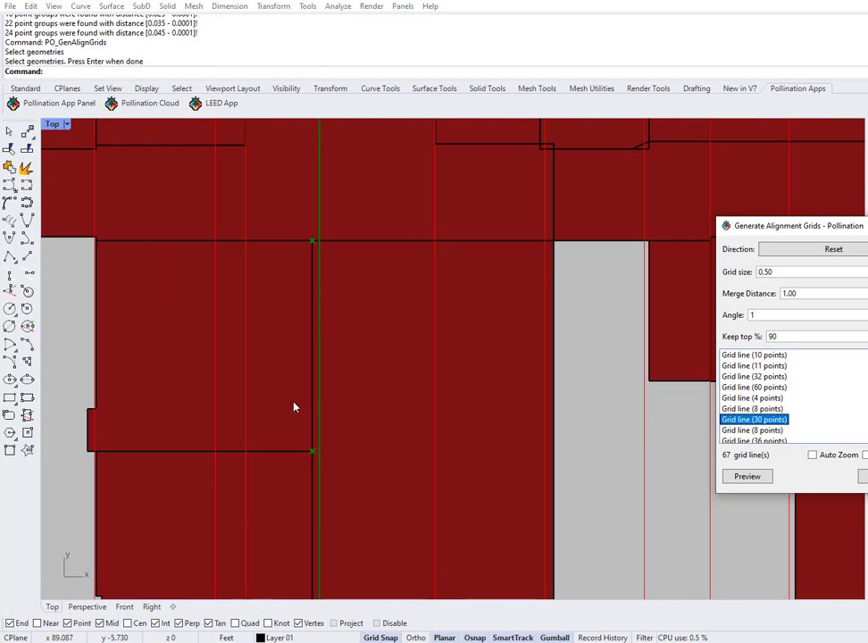
scroll(294, 408, "down", 5)
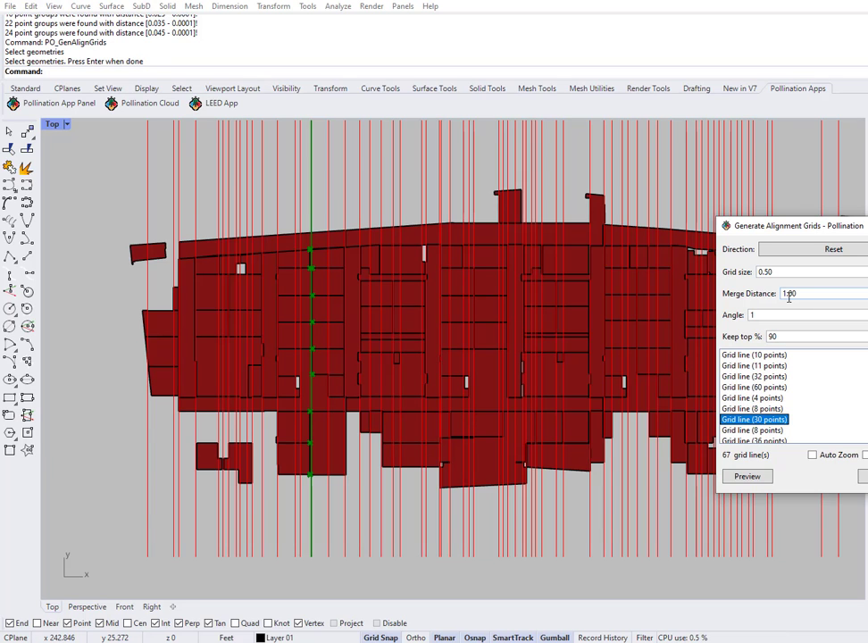
Check the vertical grid line spacing near the upper corridor against the 1.00 merge distance, and bake the vertical grid lines
scroll(683, 230, "up", 5)
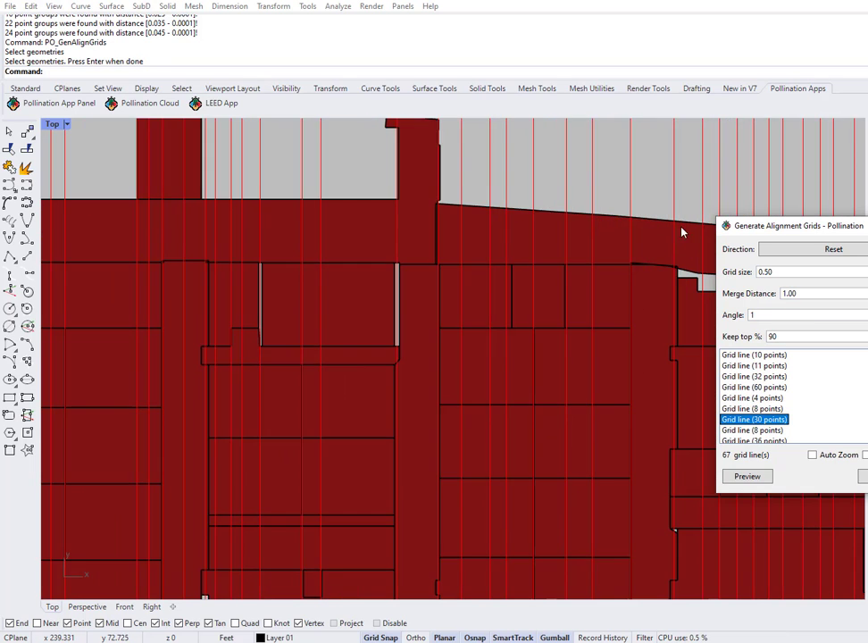
scroll(628, 356, "down", 3)
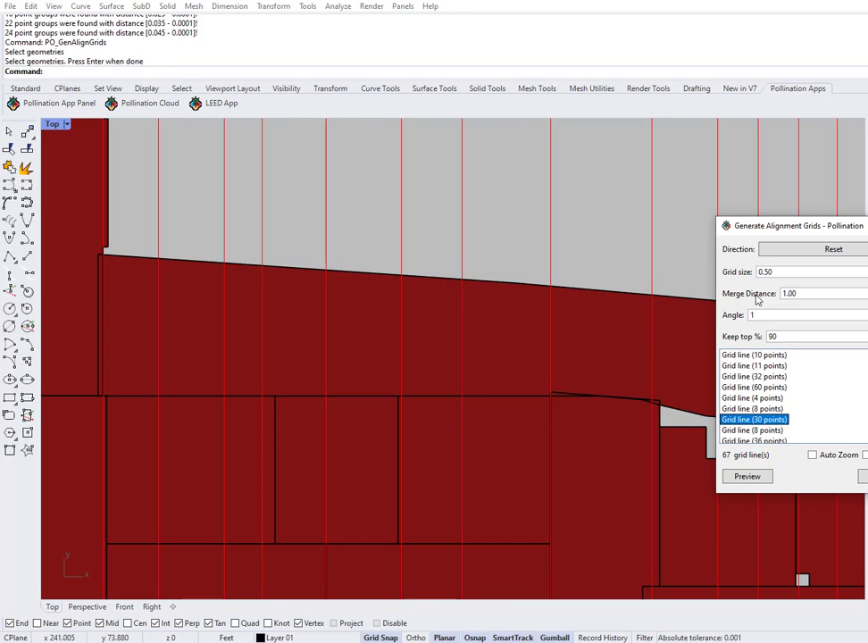
left_click(803, 293)
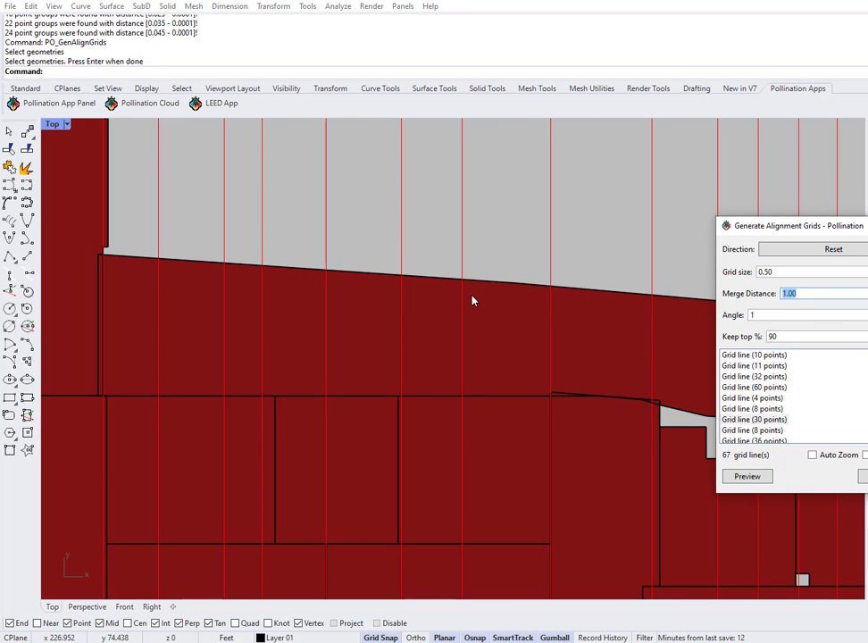
scroll(500, 290, "down", 6)
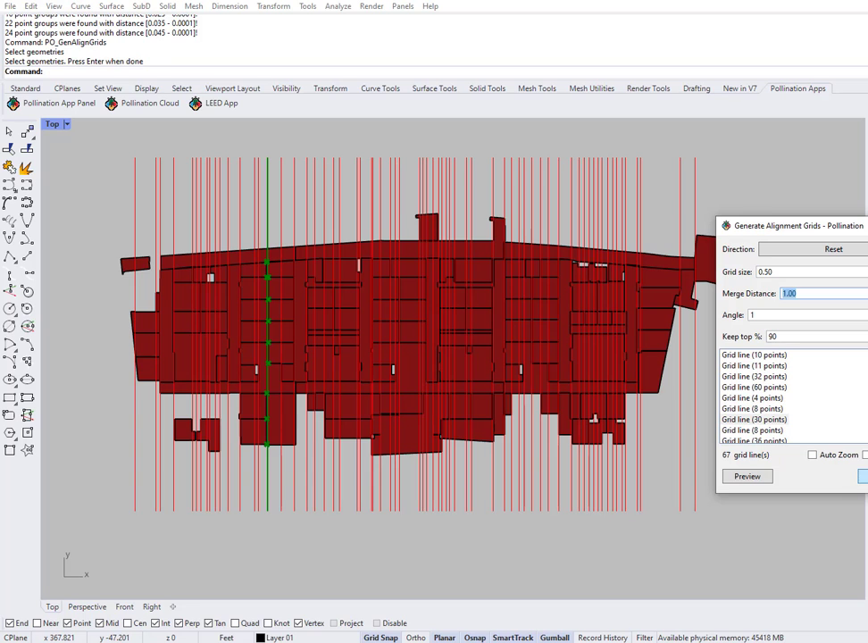
left_click(863, 476)
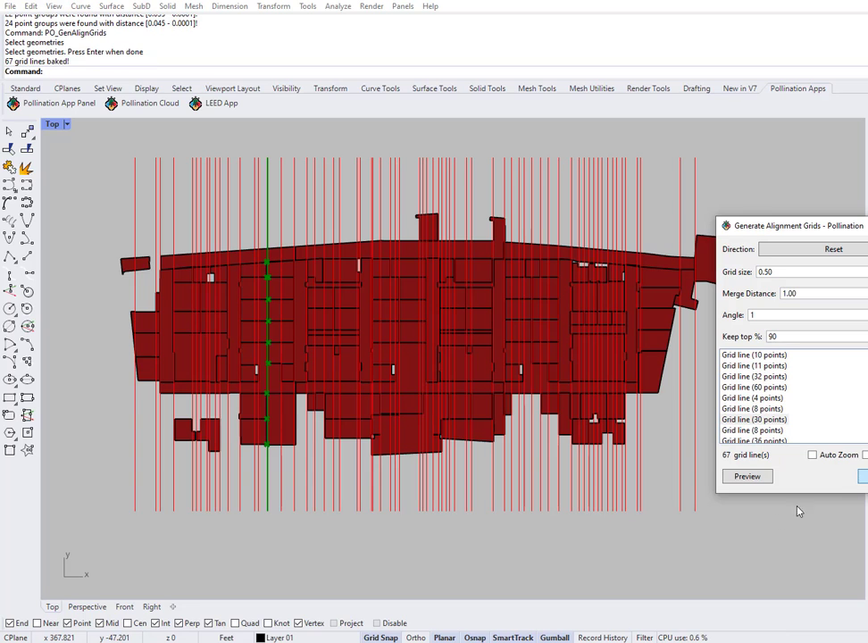
Reset the alignment grid direction to horizontal by picking two points along a horizontal room edge
left_click(785, 250)
scroll(190, 258, "up", 4)
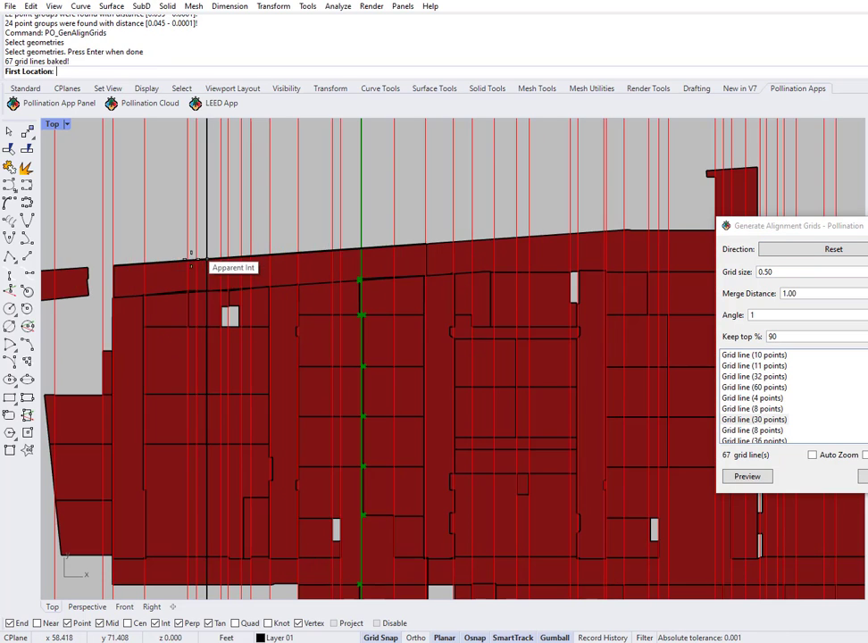
scroll(190, 259, "up", 8)
left_click(145, 318)
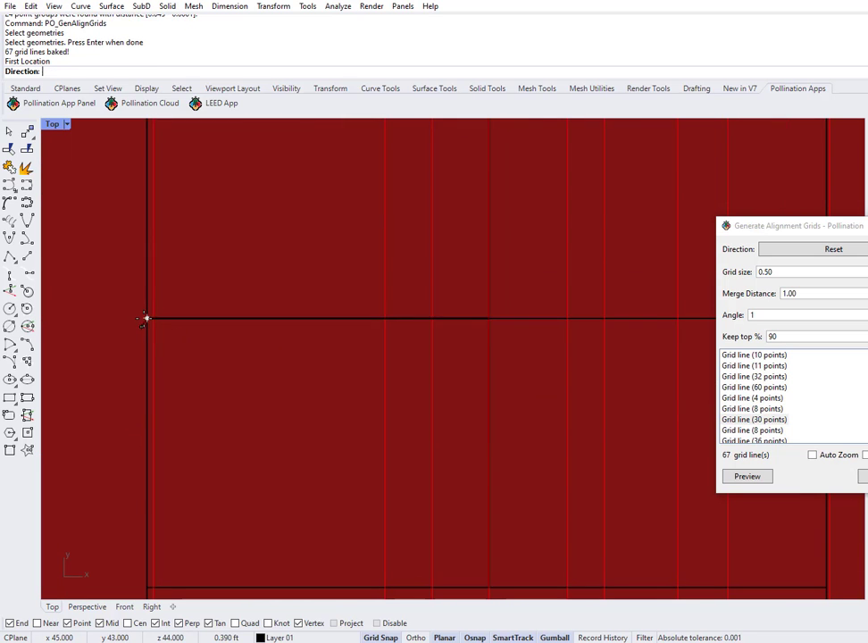
left_click(318, 317)
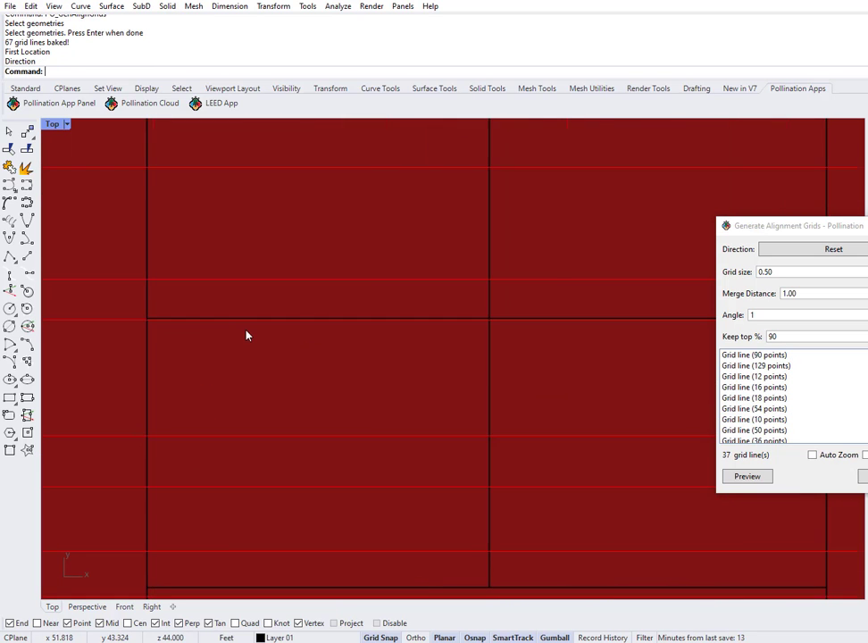
scroll(313, 409, "down", 10)
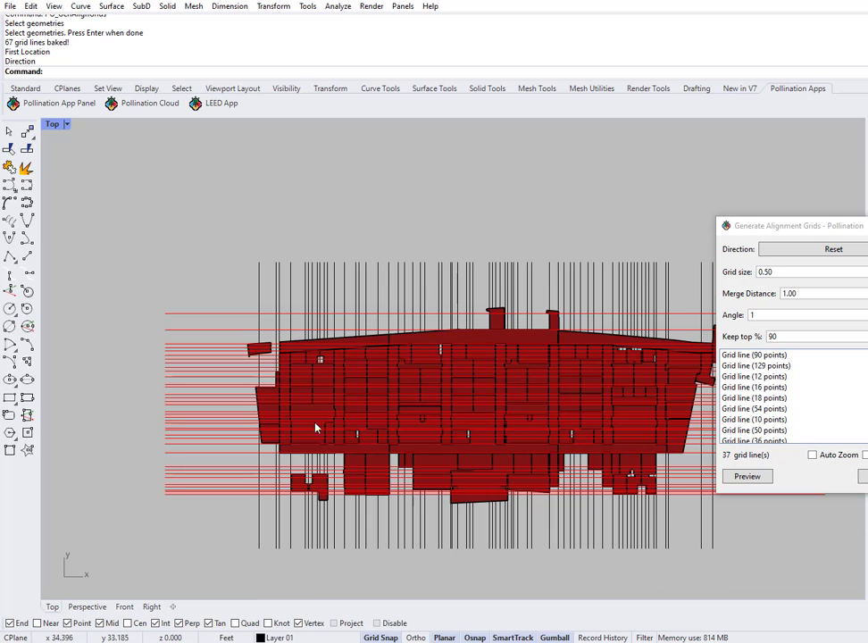
Try a Keep top percentage of 100 for the horizontal grid lines, and return it to 90
scroll(634, 489, "up", 5)
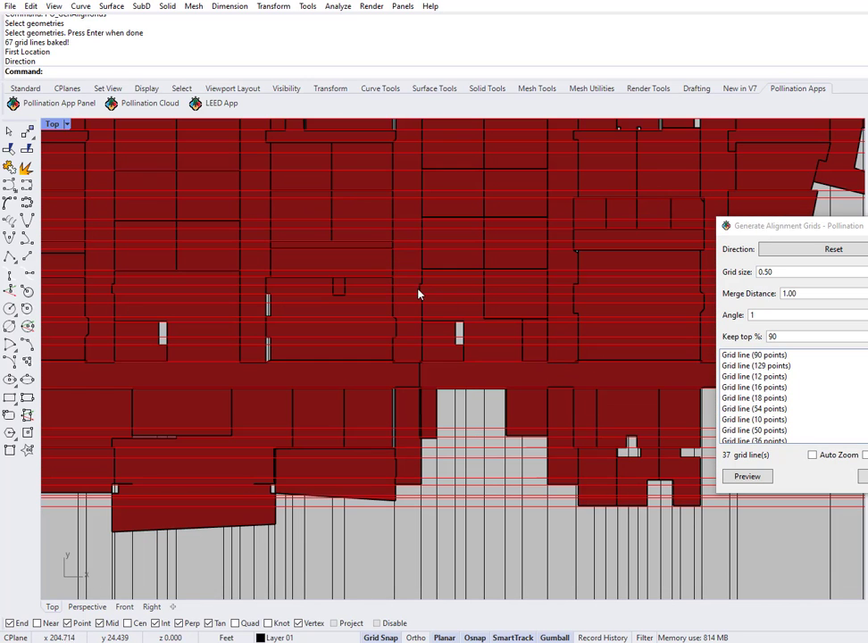
right_click_drag(418, 294, 476, 465)
double_click(773, 336)
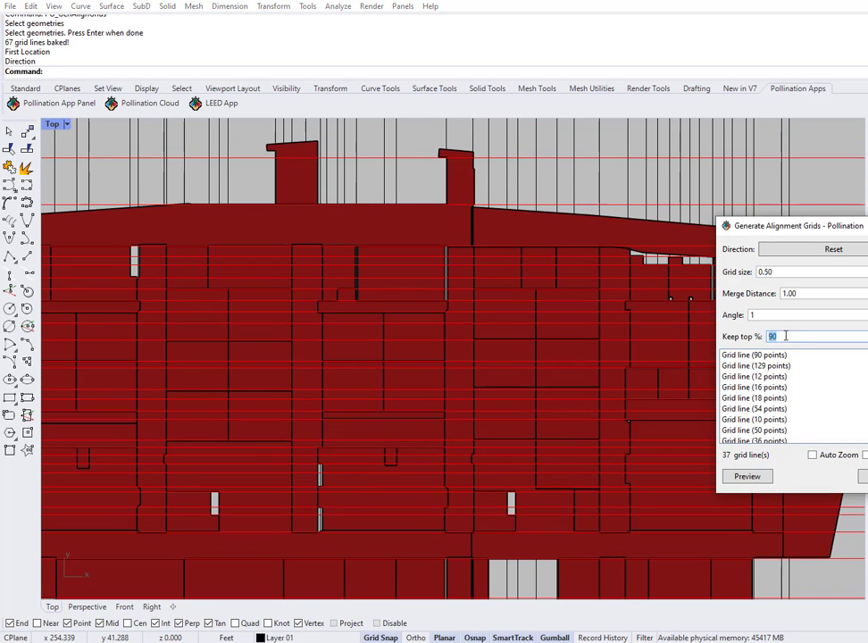
type("100")
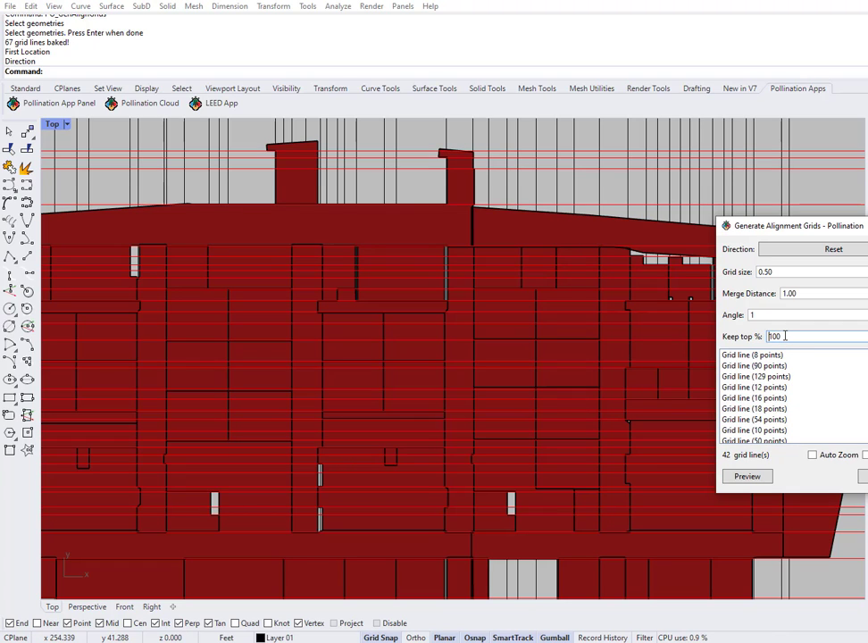
scroll(785, 336, "down", 1)
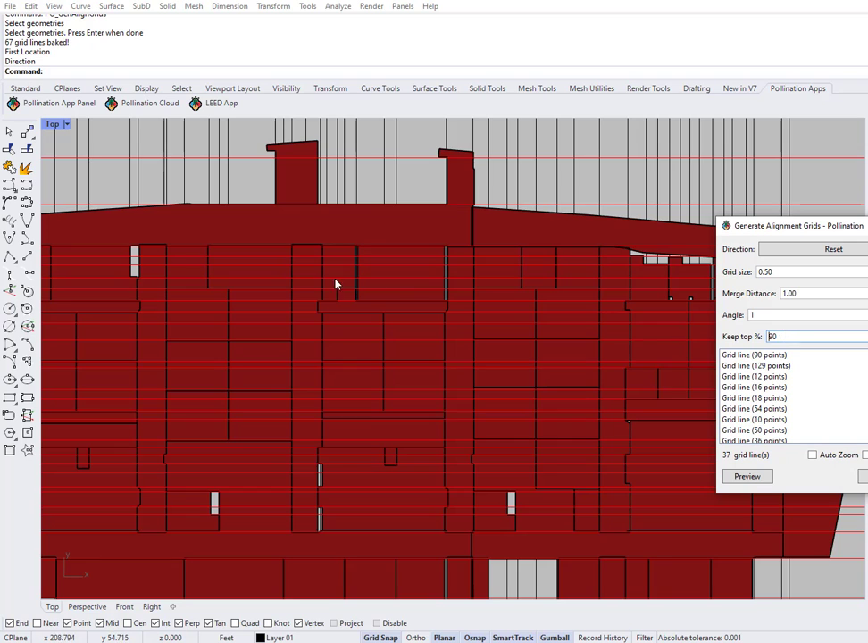
Try 100 as the Keep top percentage again and examine the extra grid lines at the small room protruding above the corridor
scroll(419, 290, "down", 5)
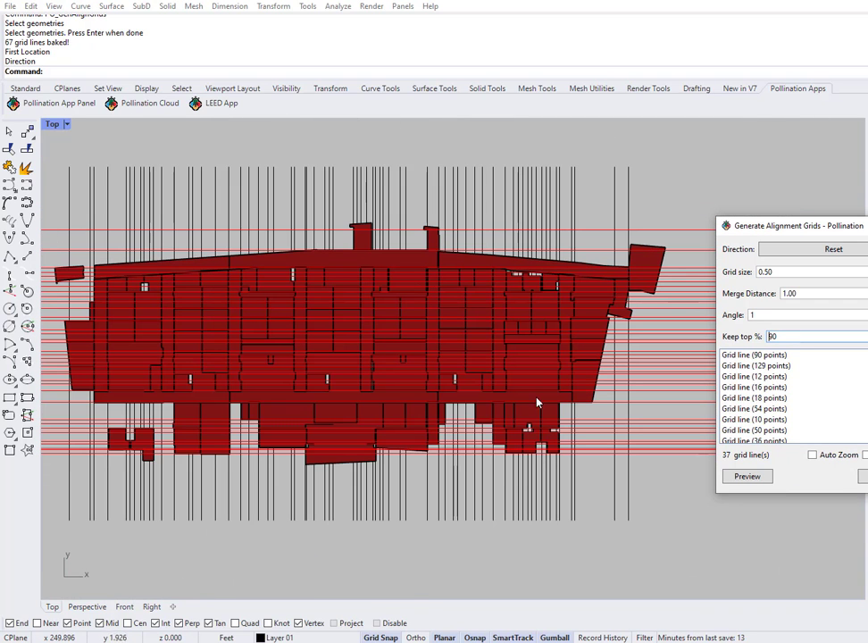
scroll(419, 205, "up", 8)
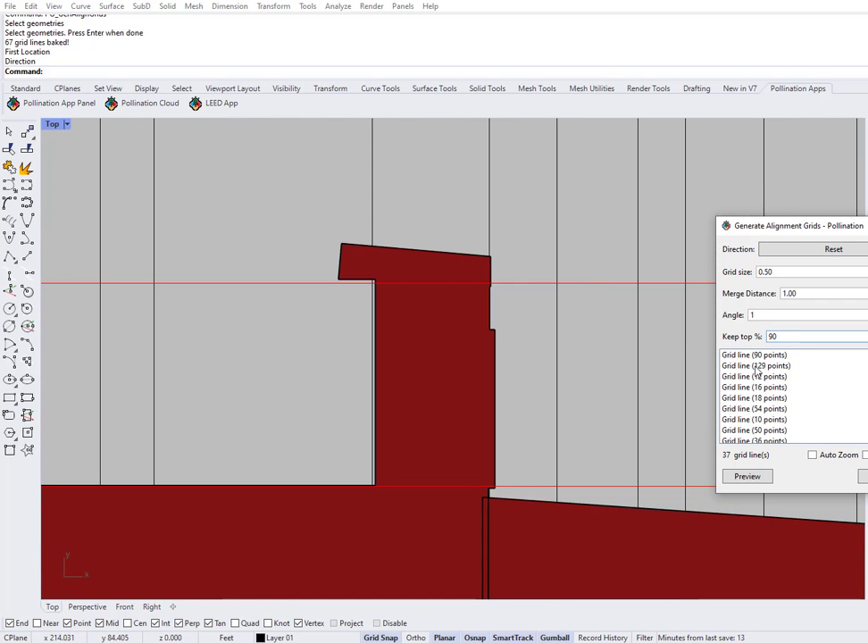
type("100")
scroll(524, 345, "up", 5)
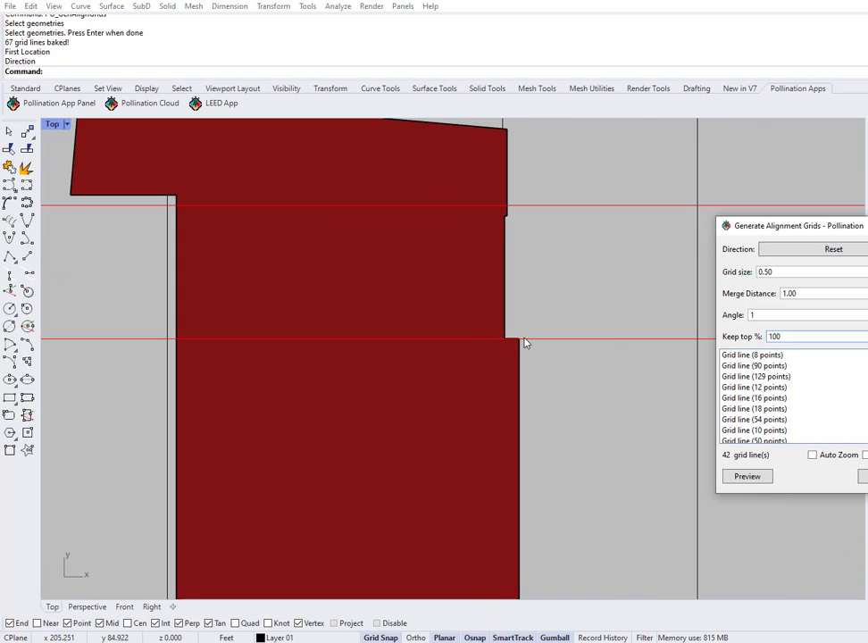
scroll(503, 345, "down", 6)
scroll(505, 349, "up", 3)
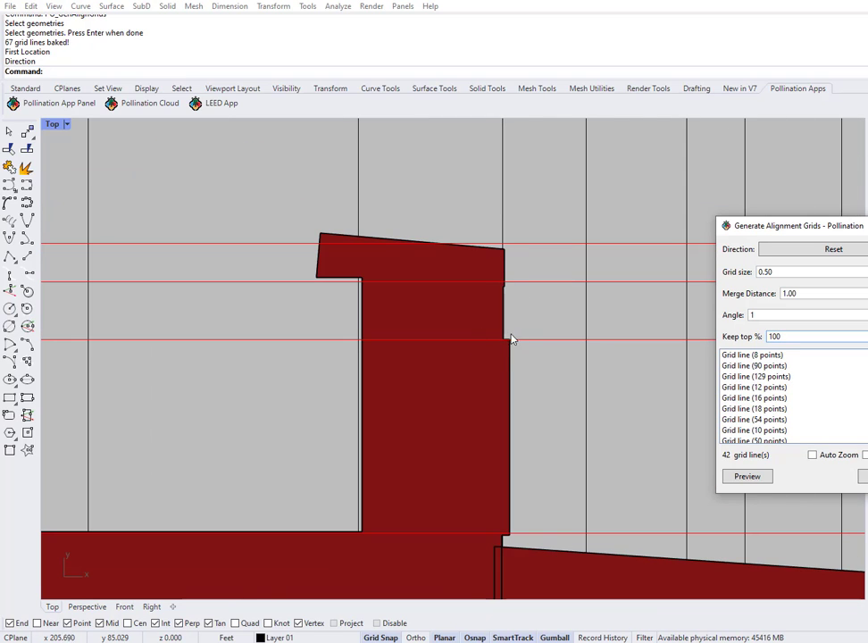
Set the Keep top percentage to 90 and bake the horizontal alignment grid lines
double_click(791, 336)
type("90")
scroll(314, 239, "down", 6)
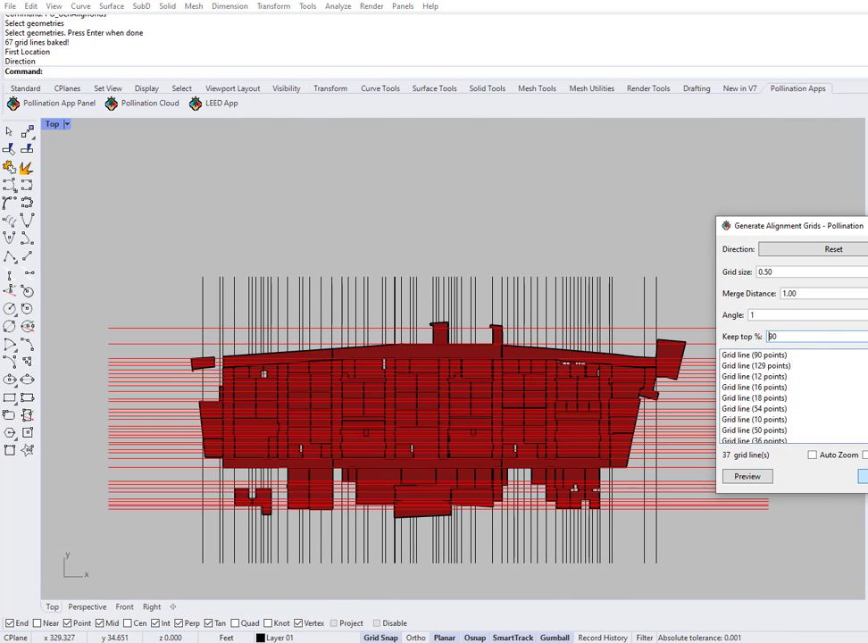
left_click(863, 476)
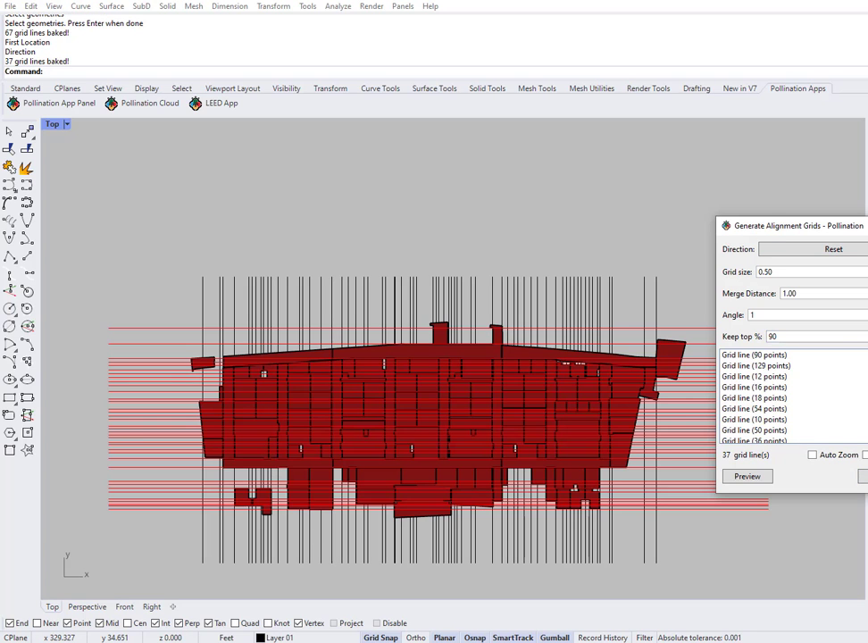
Examine the baked vertical and horizontal grid lines around the gaps and uneven room edges along the sloped corridor
scroll(116, 343, "up", 6)
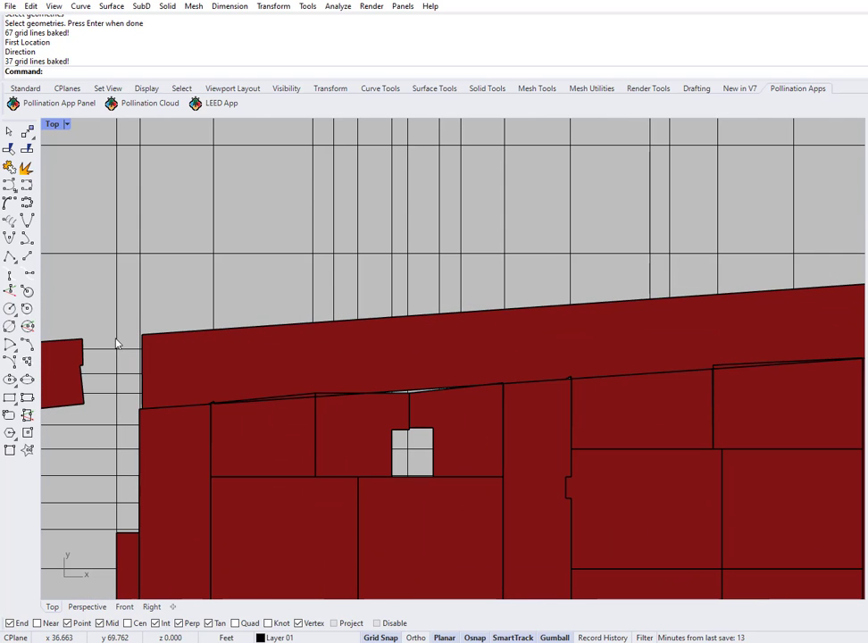
scroll(305, 352, "down", 5)
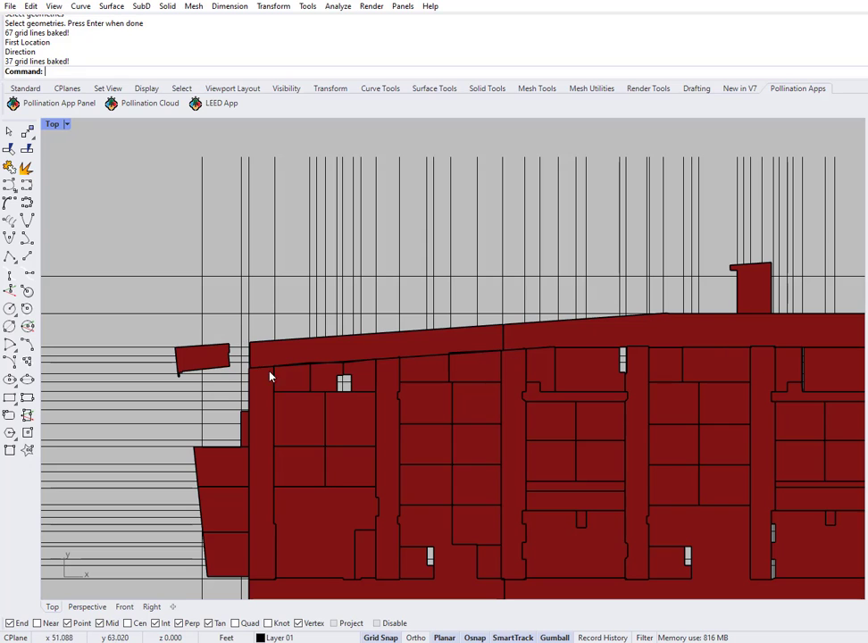
scroll(650, 352, "down", 6)
scroll(285, 354, "up", 10)
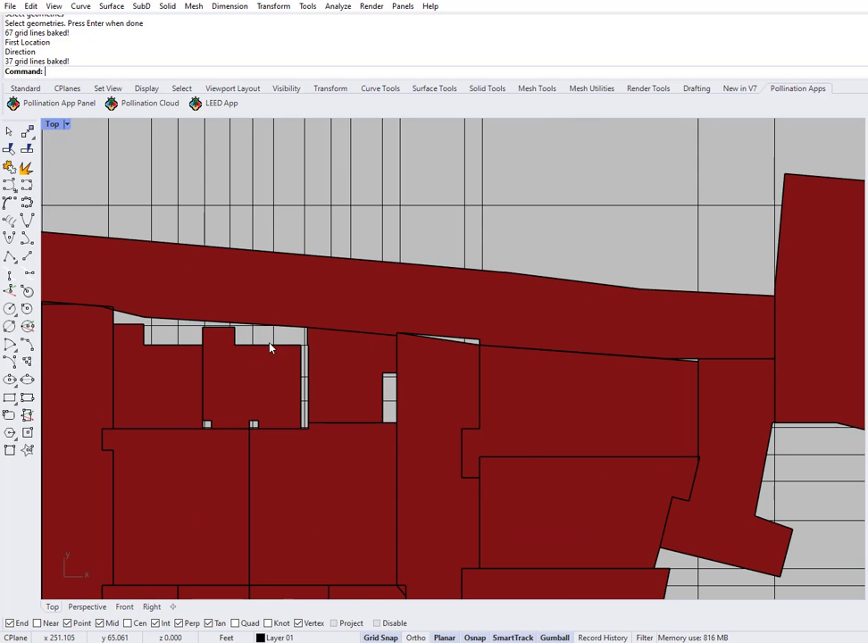
scroll(190, 384, "up", 2)
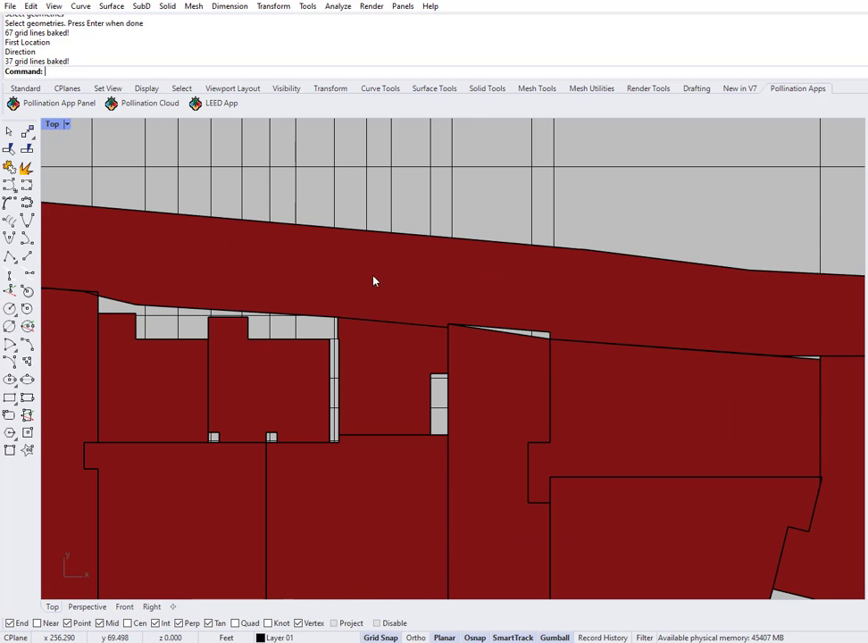
right_click_drag(283, 367, 444, 387)
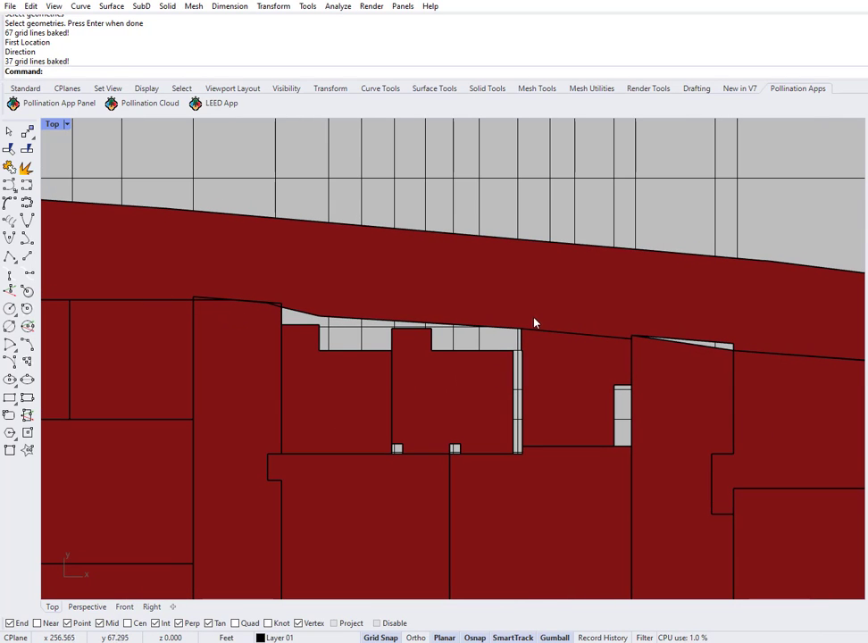
scroll(386, 284, "down", 3)
right_click_drag(362, 379, 562, 359)
scroll(554, 355, "down", 2)
right_click_drag(452, 425, 444, 445)
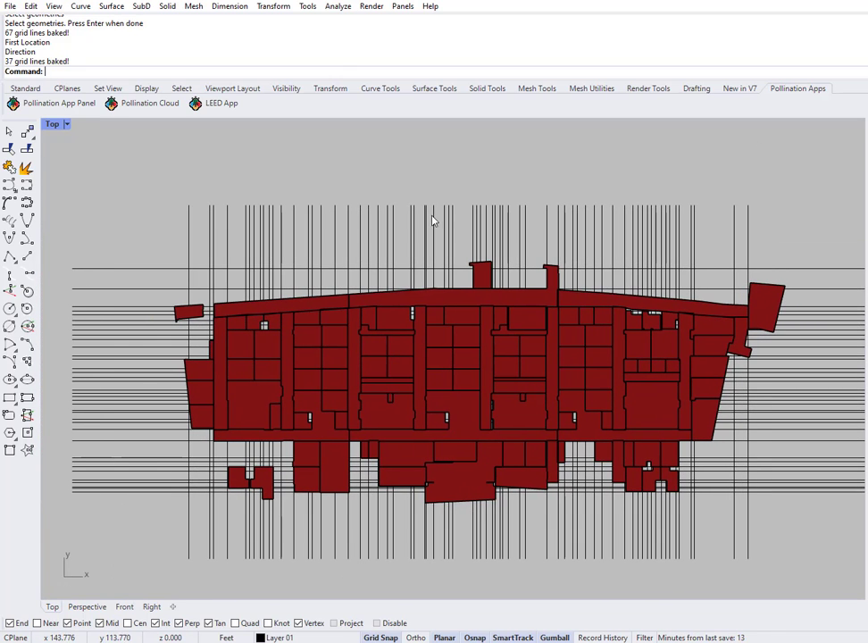
right_click_drag(450, 336, 441, 325)
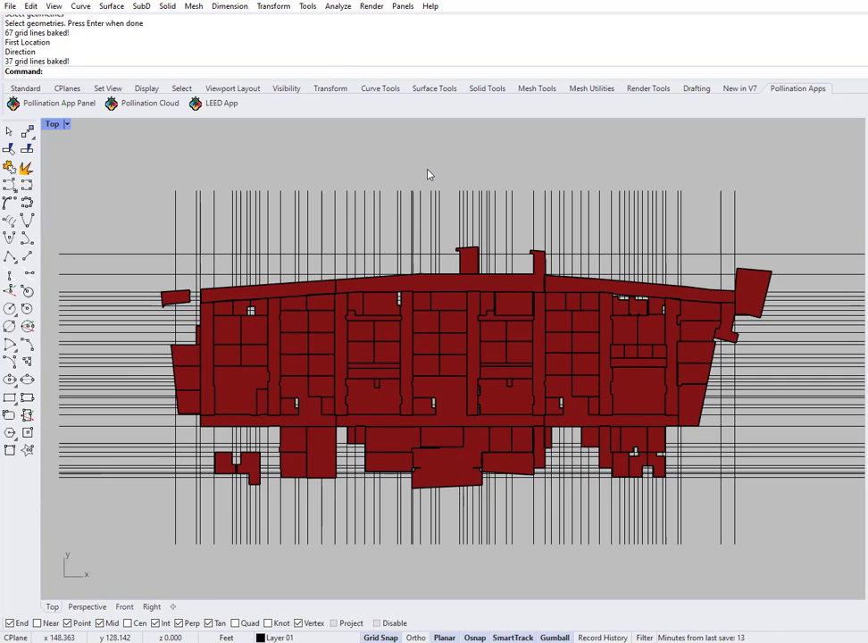
Save the model and start PO_AlignToGrid with all rooms of the floor plan selected
key("ctrl+s")
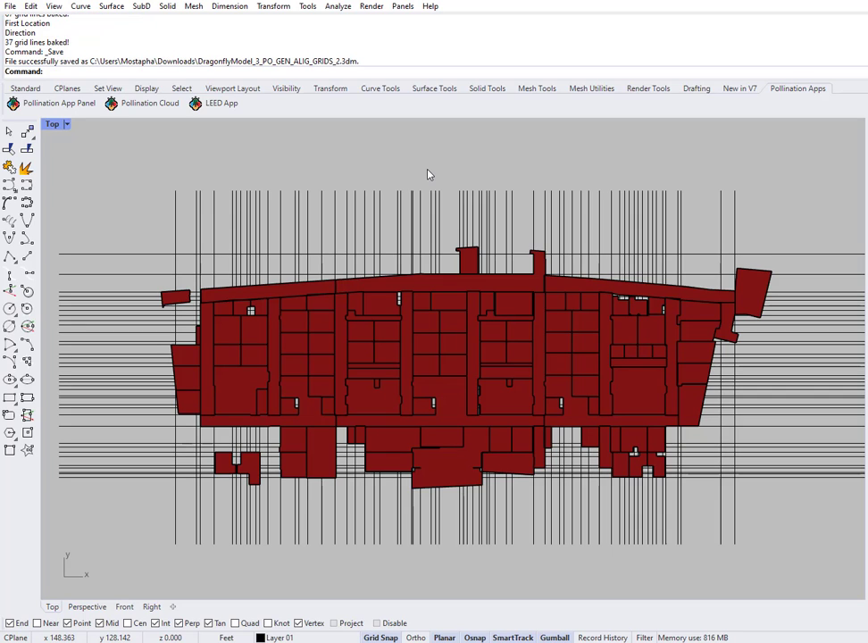
type("PO")
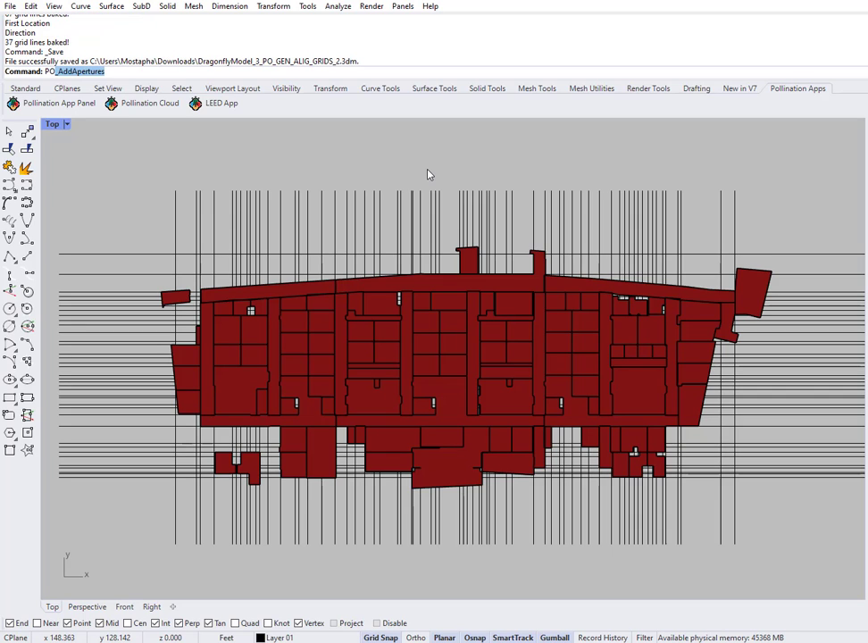
type("_AlignToGrid")
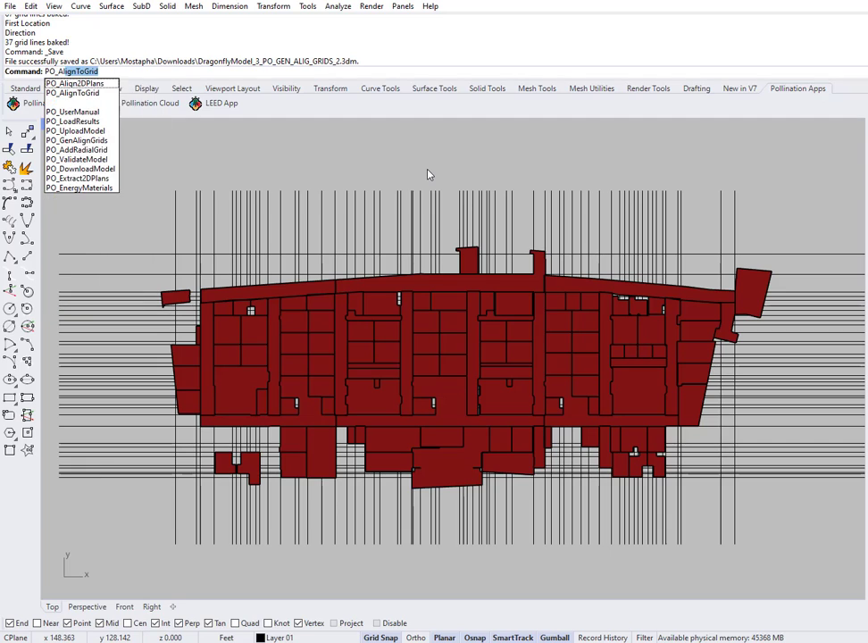
key("Return")
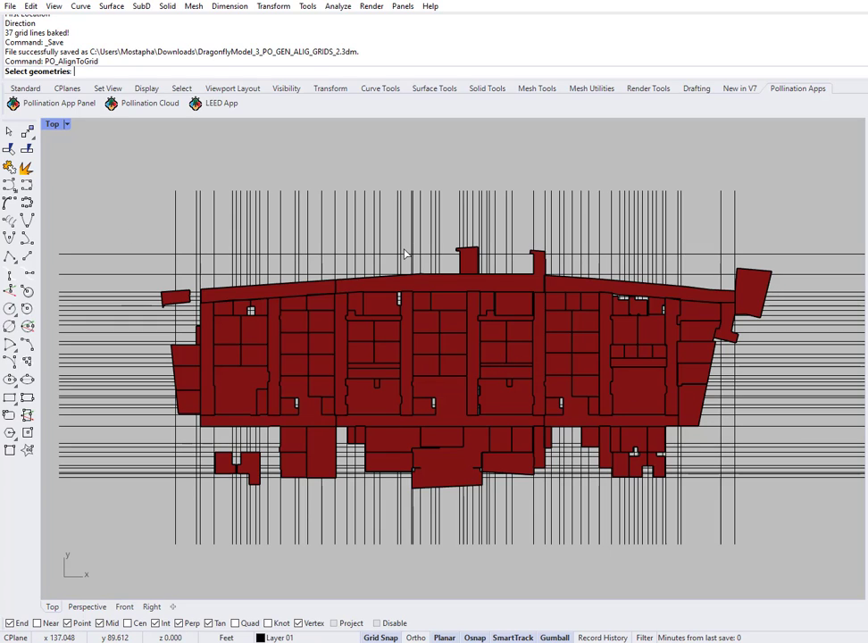
left_click_drag(153, 233, 809, 497)
Remove the two small detached rooms below the building's lower-left end from the selection and confirm the remaining rooms for alignment
scroll(194, 487, "up", 5)
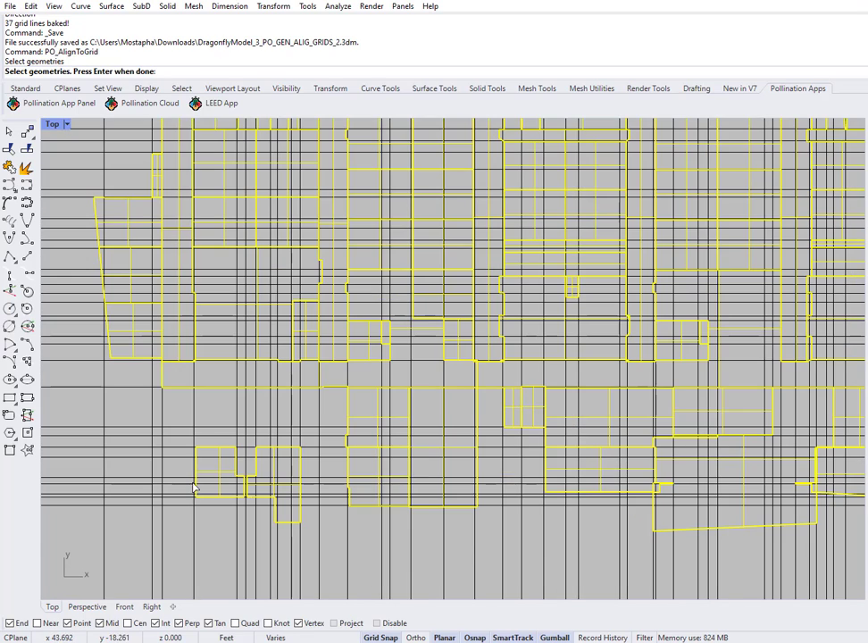
scroll(179, 407, "up", 3)
left_click_drag(177, 390, 402, 586)
scroll(266, 482, "down", 5)
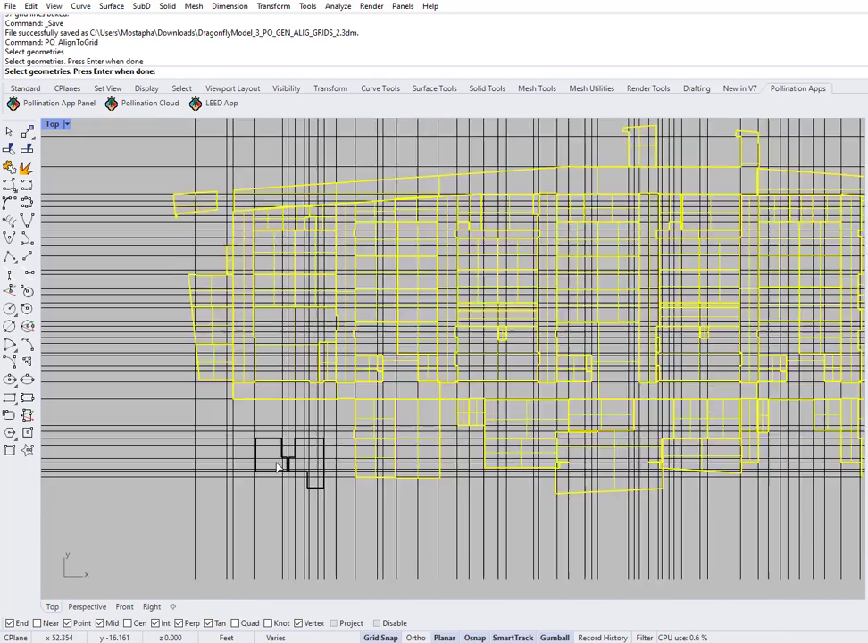
scroll(279, 466, "up", 8)
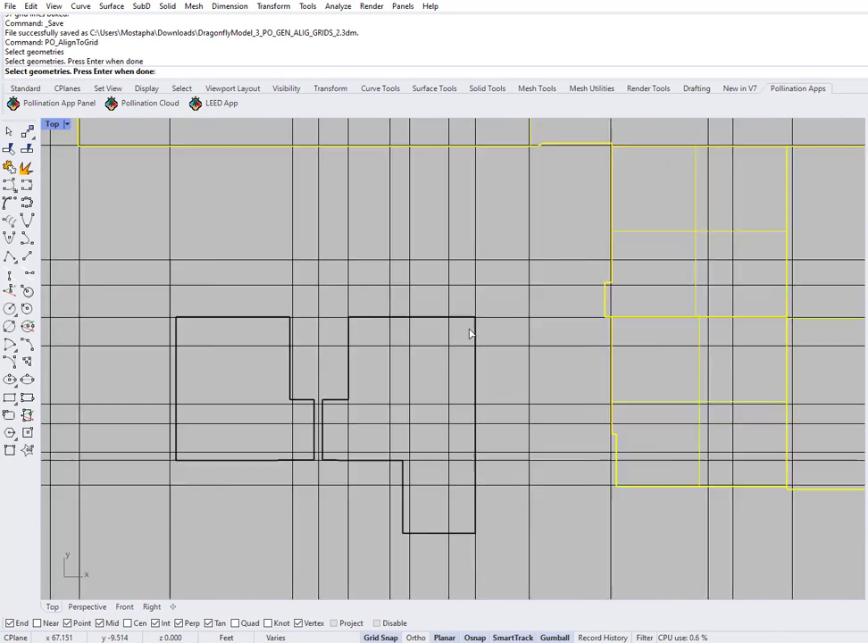
scroll(213, 353, "up", 4)
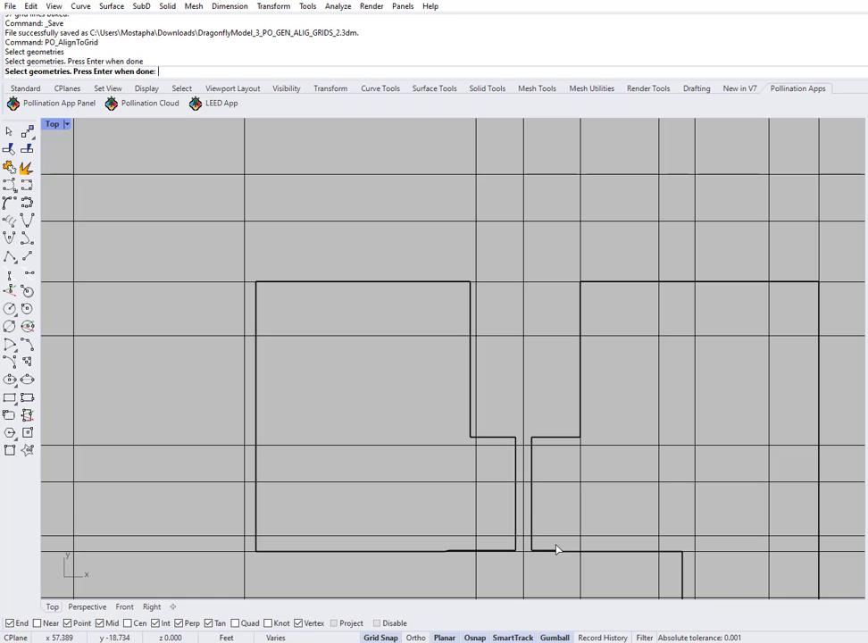
scroll(496, 563, "up", 6)
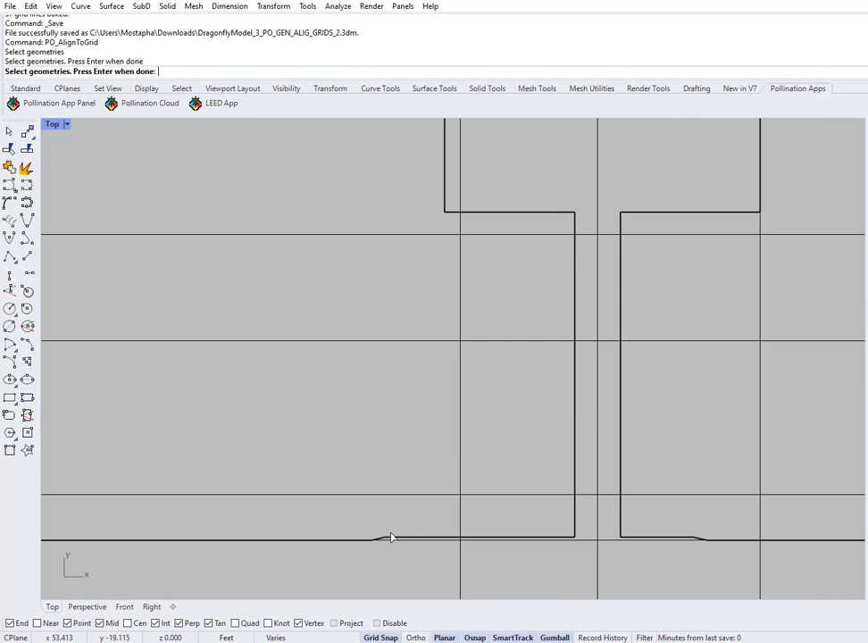
scroll(442, 358, "down", 15)
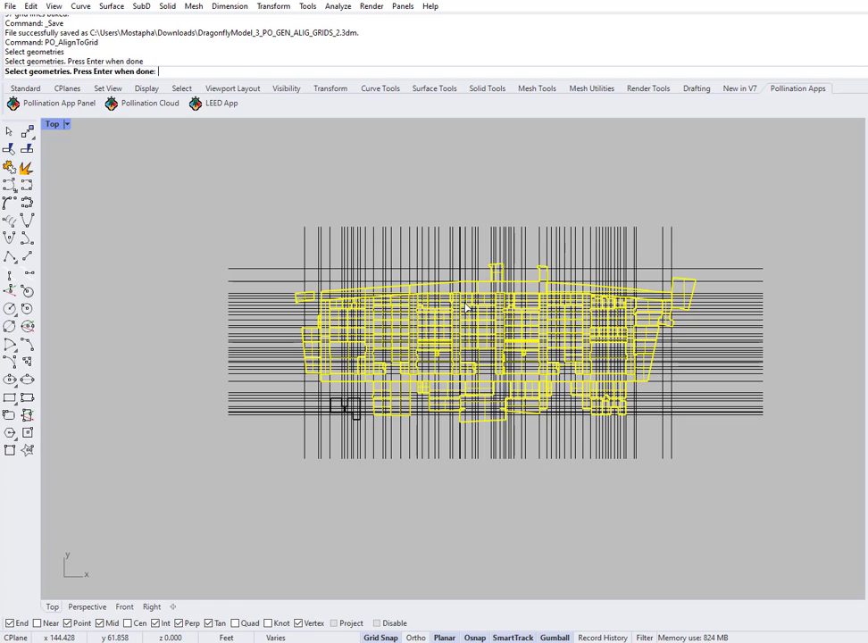
key("Return")
Set the Grids option to Custom, choose all the vertical grid lines for the vertical snap planes, and accept their preview
left_click(212, 78)
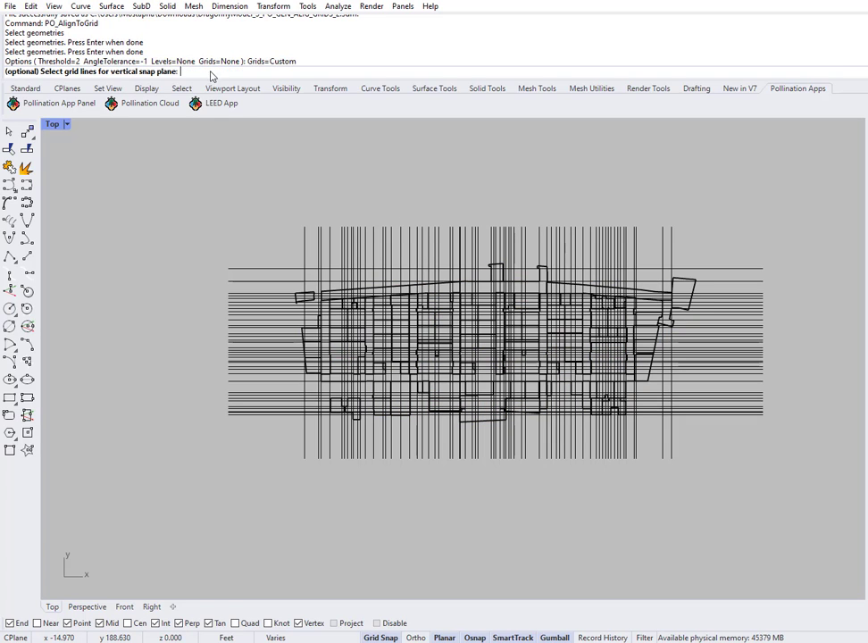
left_click_drag(692, 191, 293, 254)
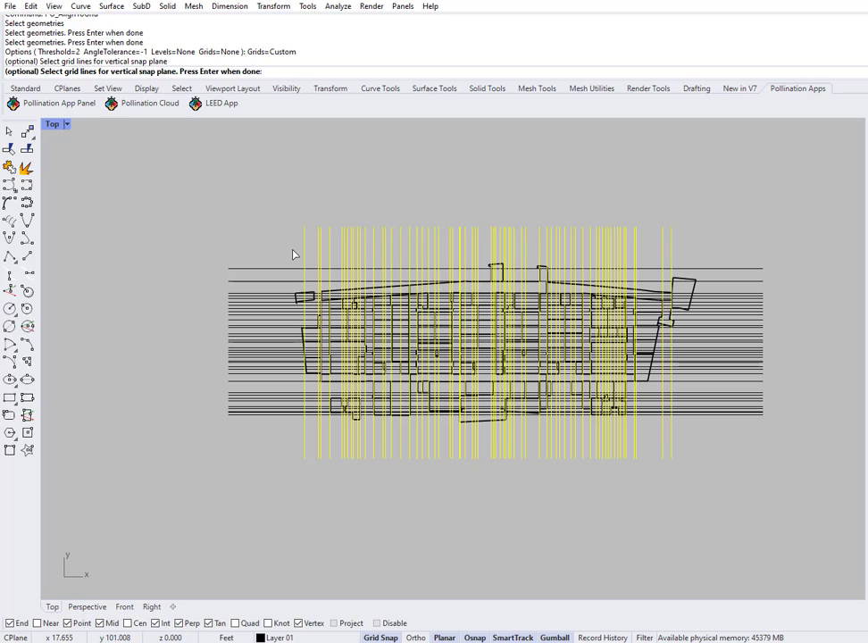
key("Return")
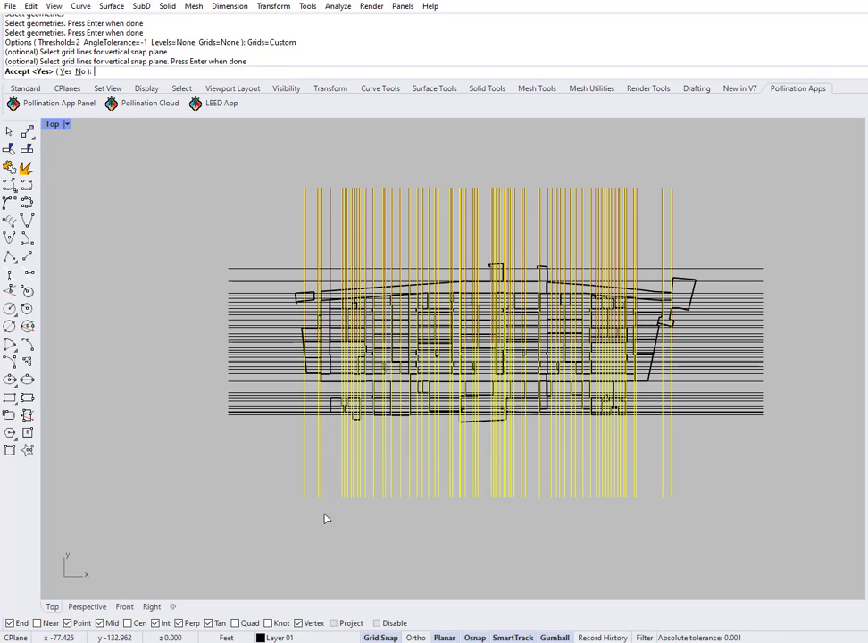
scroll(494, 339, "up", 5)
scroll(470, 271, "down", 5)
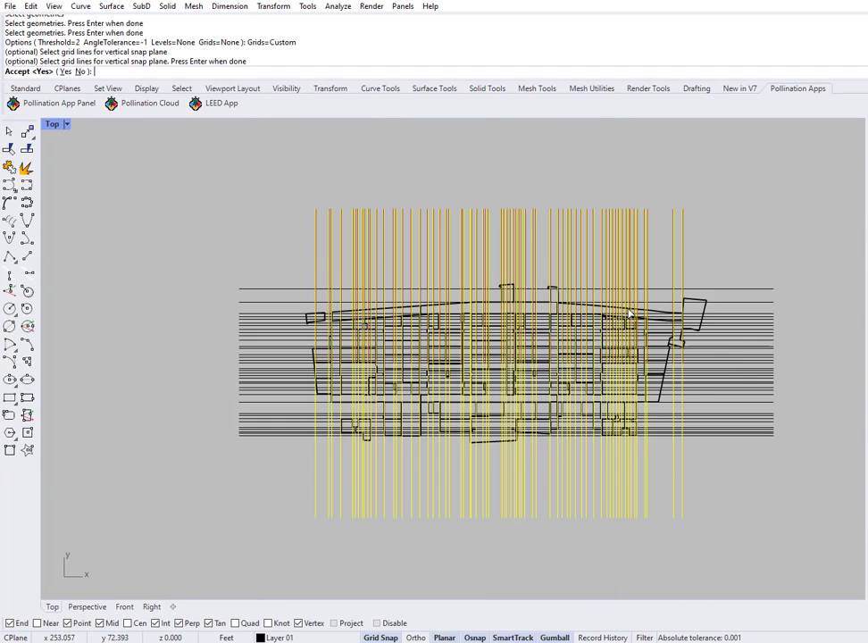
scroll(606, 330, "up", 3)
scroll(595, 334, "down", 1)
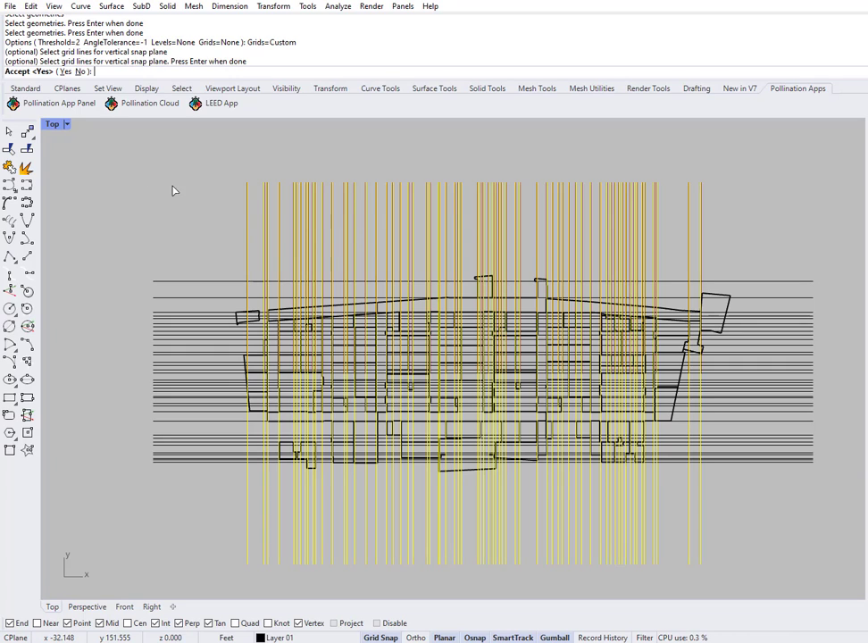
key("Return")
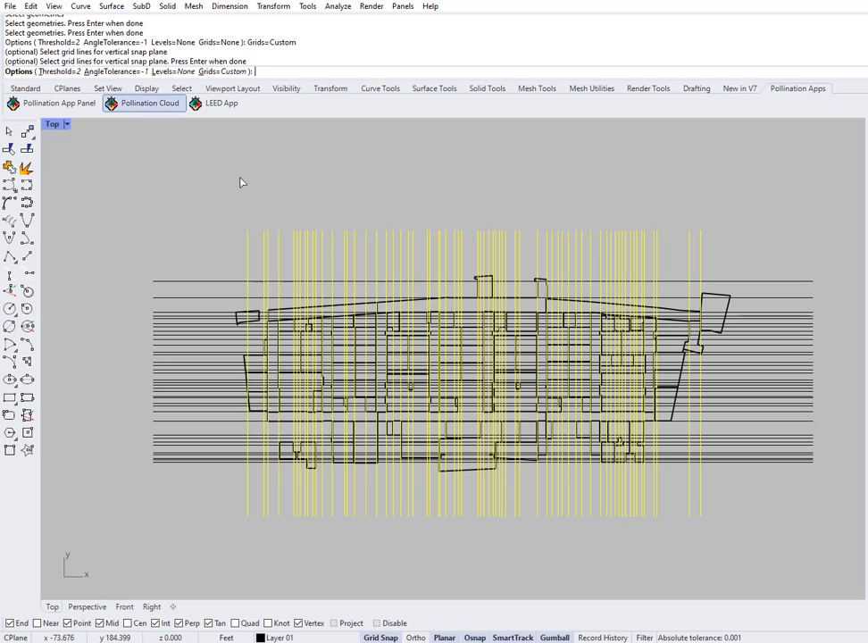
Try an alignment Threshold of 1 for snapping the room edges to the grid lines
scroll(464, 322, "up", 5)
scroll(464, 322, "up", 6)
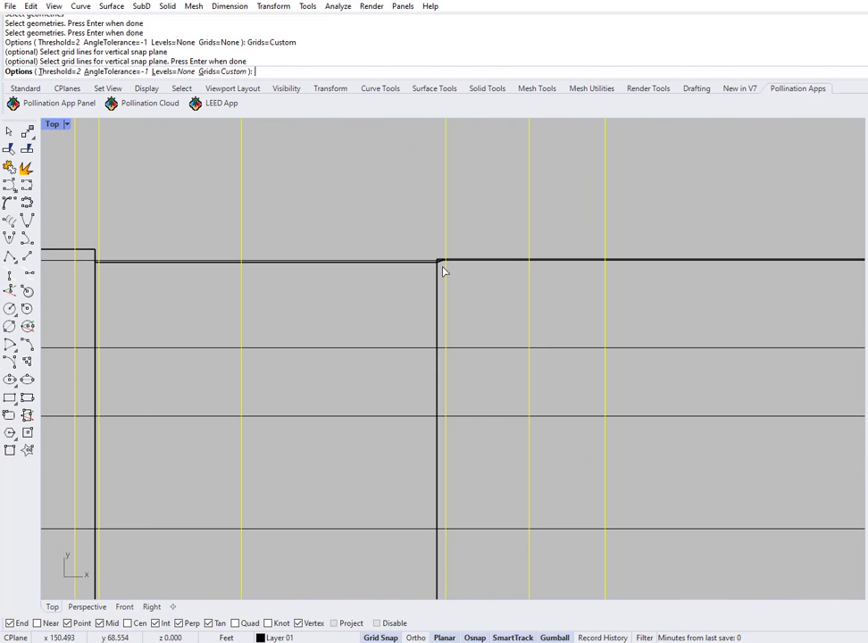
scroll(322, 215, "down", 3)
left_click(62, 72)
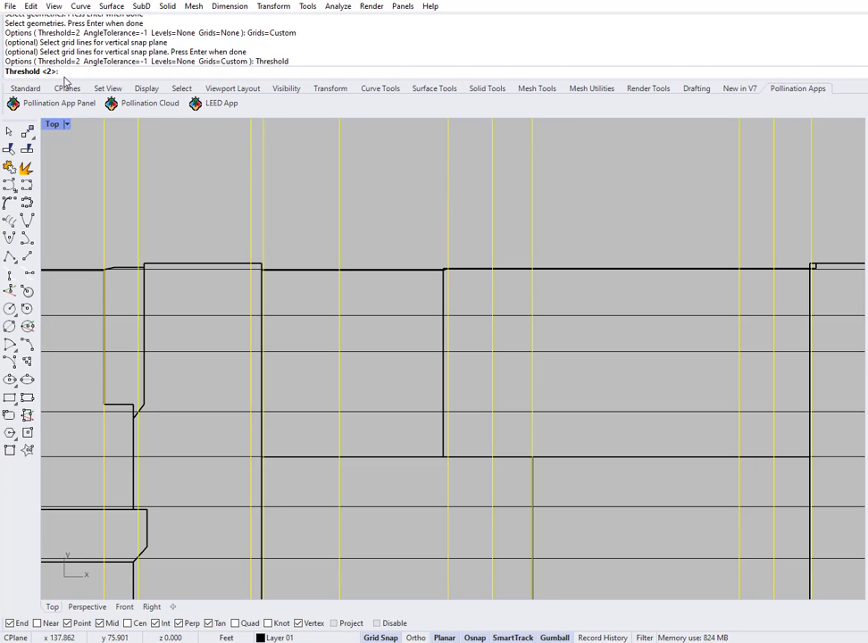
type("1")
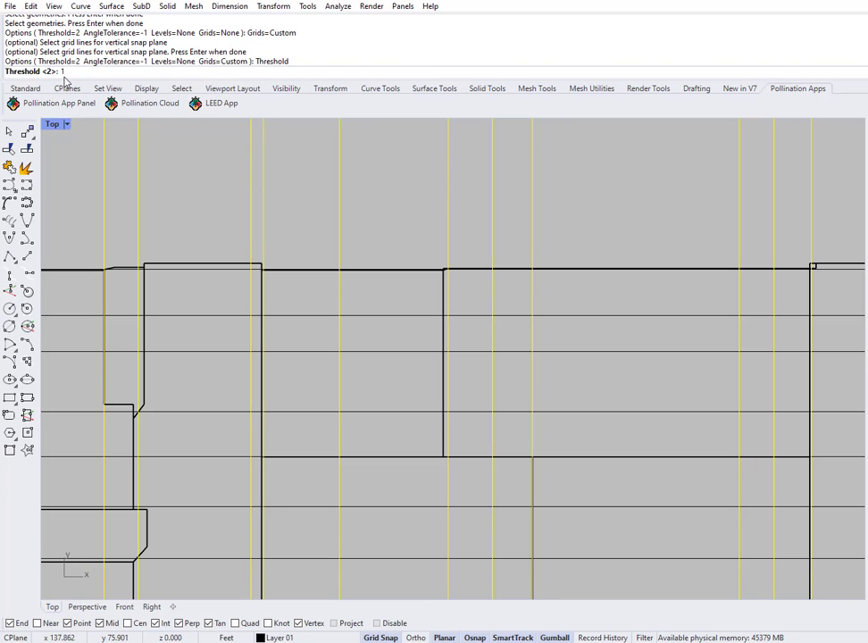
key("Return")
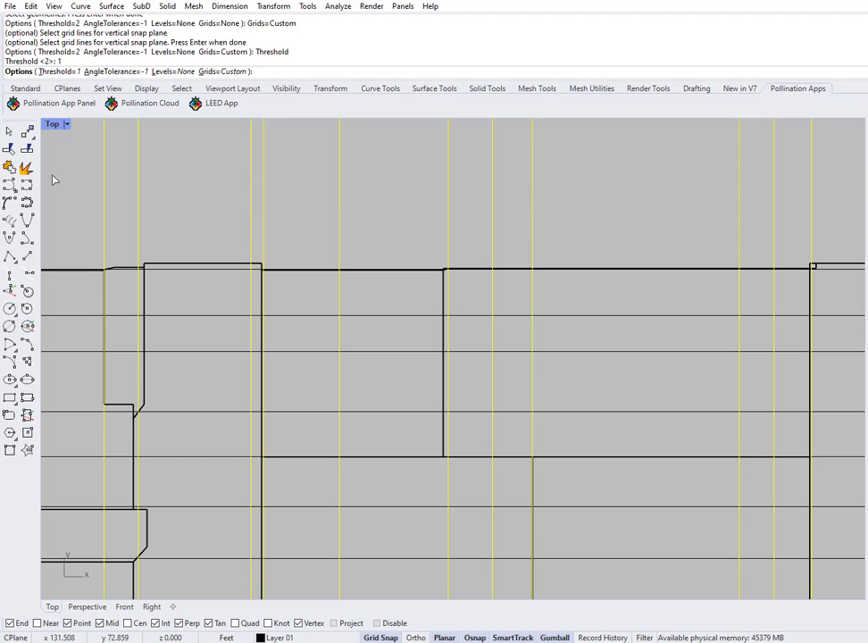
Set the alignment Threshold to 0.5
left_click(59, 72)
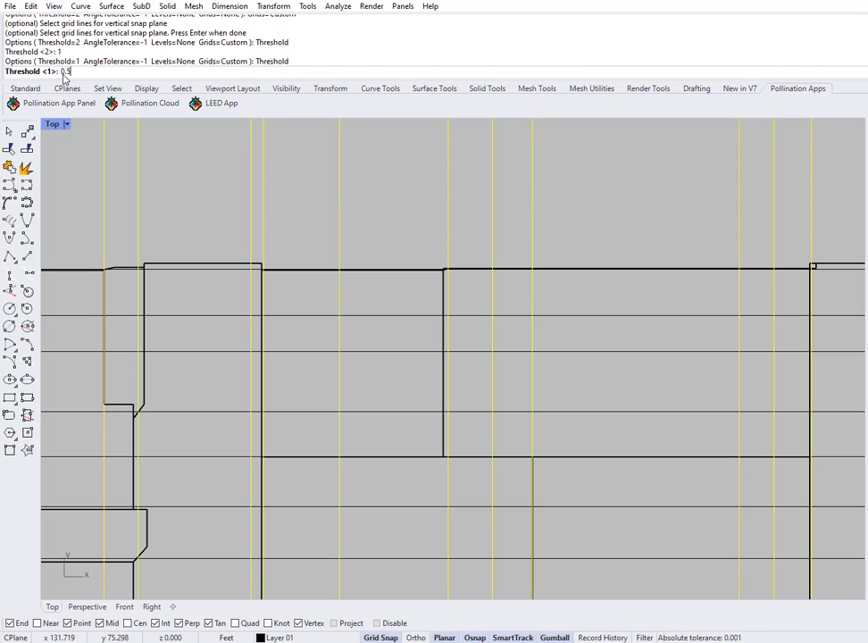
type("0.5")
key("Return")
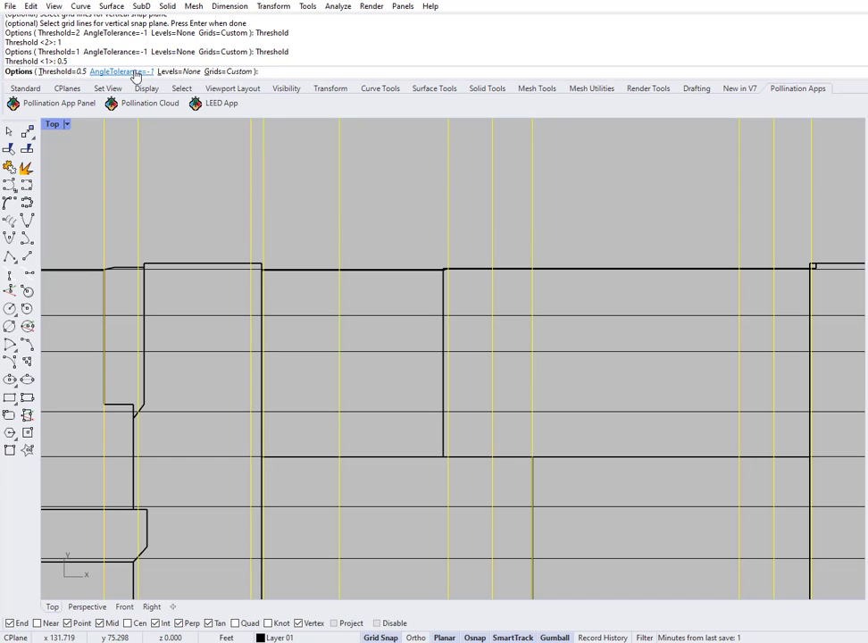
Examine how the short diagonal edge at the room notch lies relative to the nearby crossing grid lines
scroll(279, 312, "down", 6)
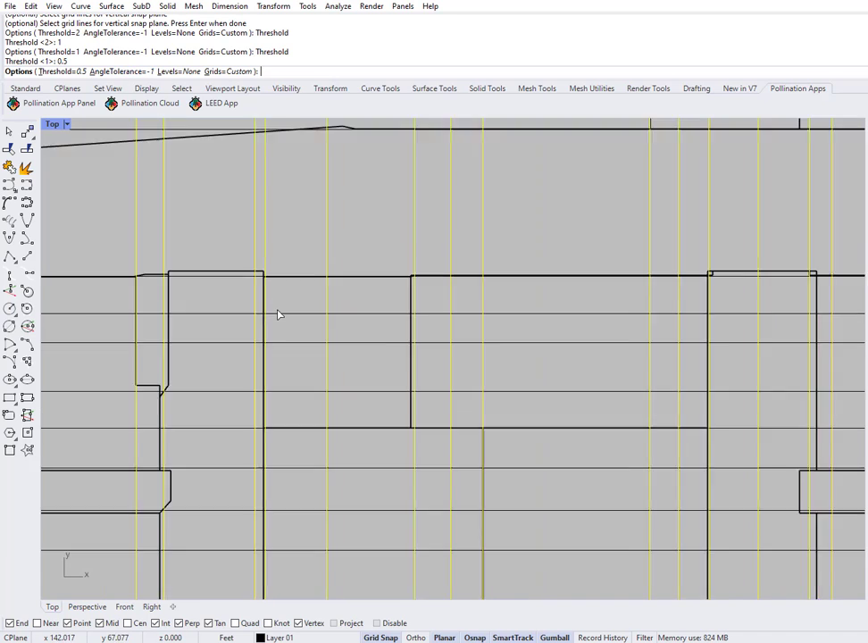
scroll(197, 386, "up", 10)
scroll(224, 351, "up", 3)
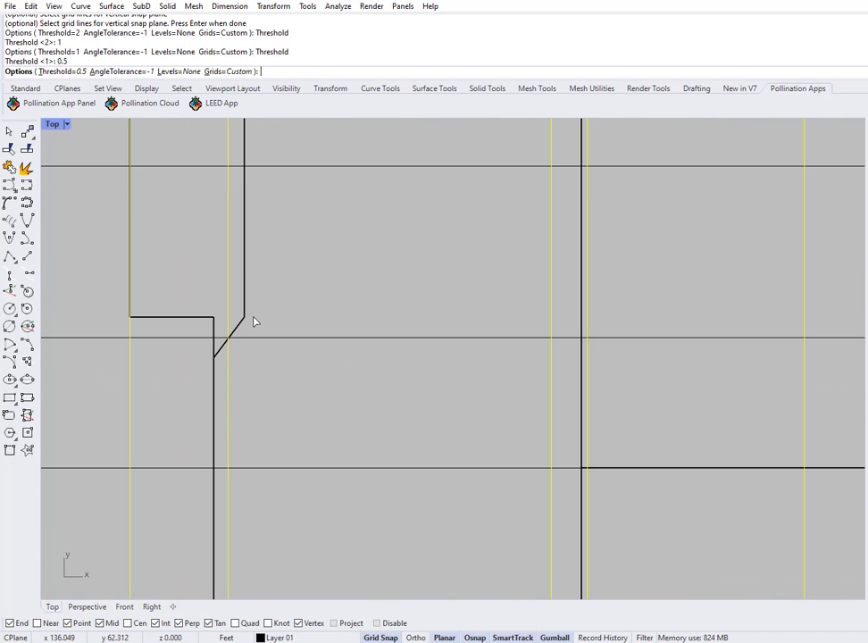
scroll(243, 318, "up", 4)
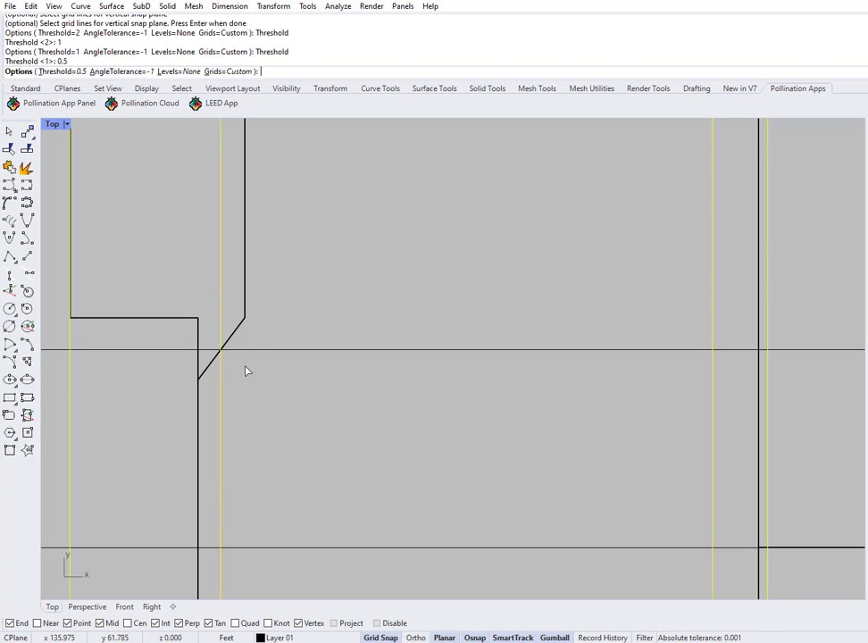
scroll(246, 368, "up", 2)
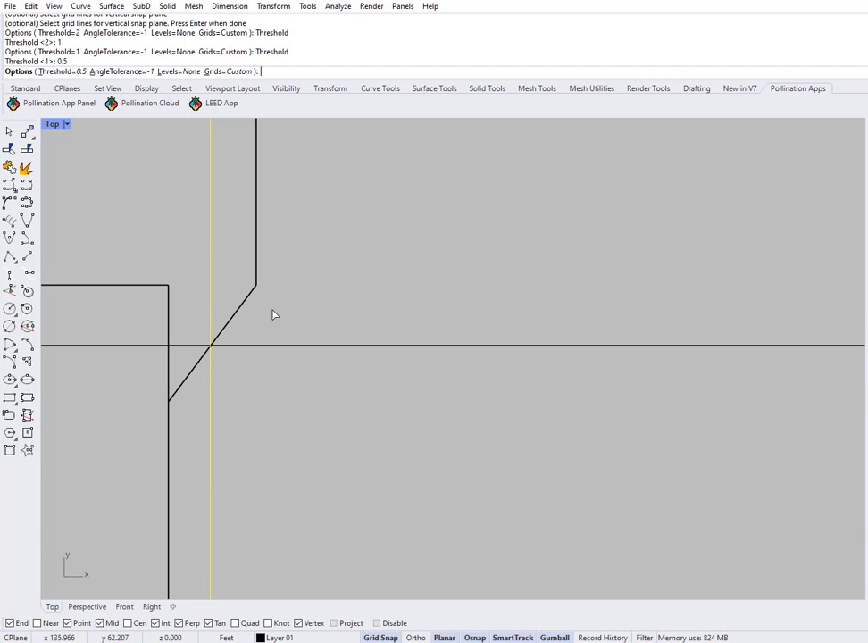
scroll(274, 315, "down", 10)
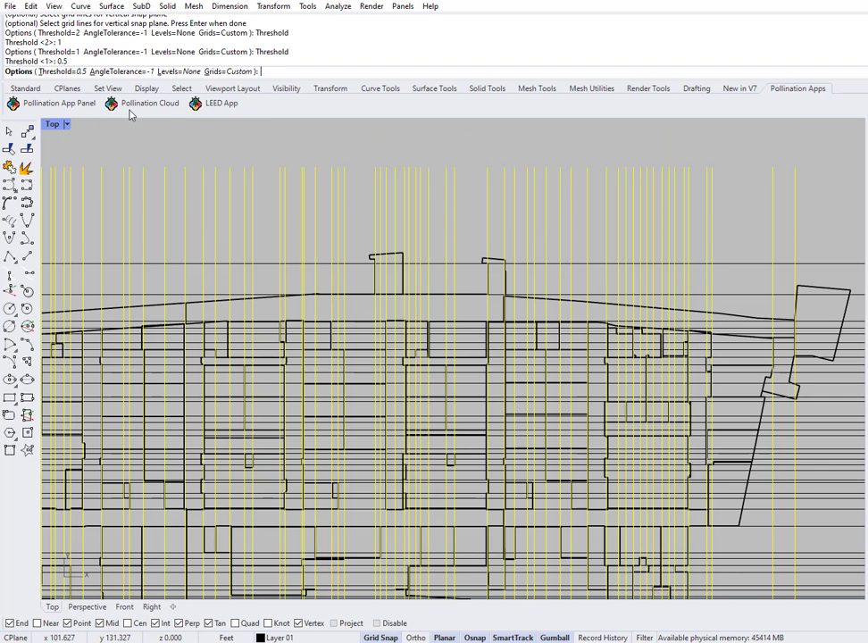
scroll(335, 420, "down", 4)
scroll(320, 422, "up", 3)
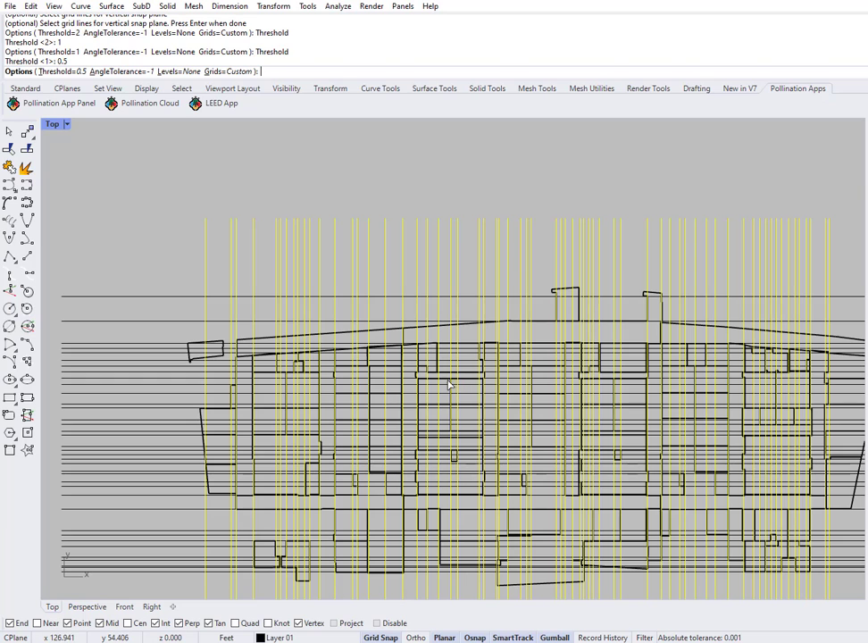
Apply the alignment of the rooms to the vertical grid lines and finish PO_AlignToGrid
scroll(395, 400, "down", 2)
scroll(503, 401, "up", 1)
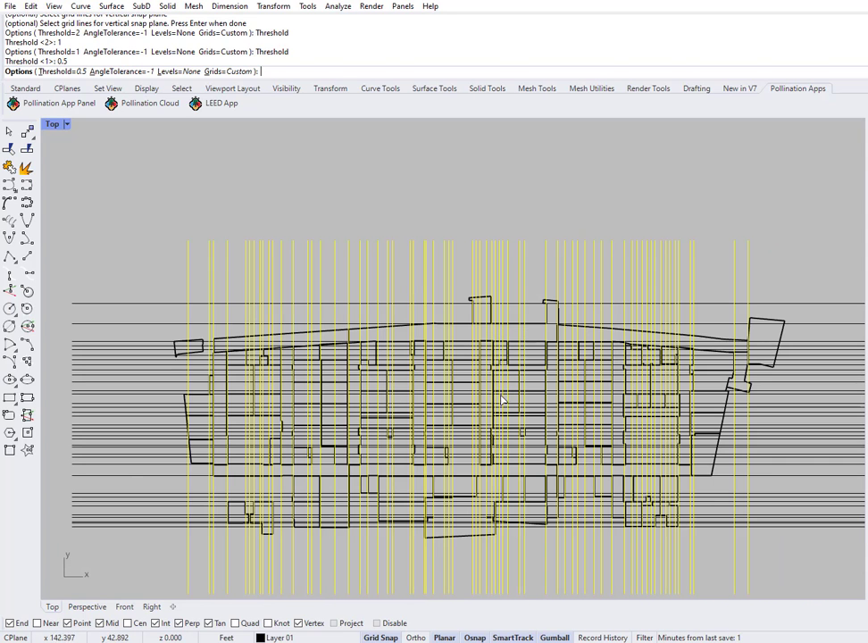
key("Return")
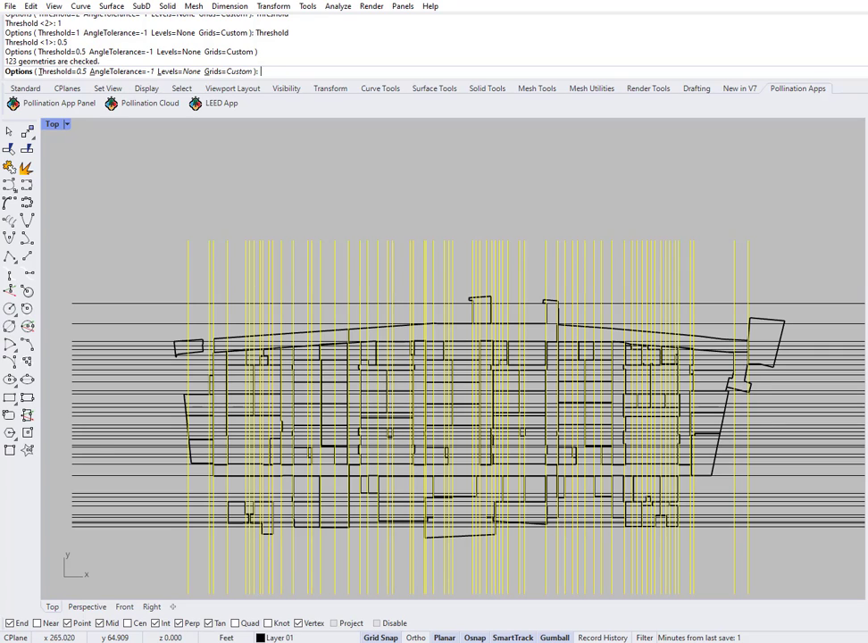
key("Return")
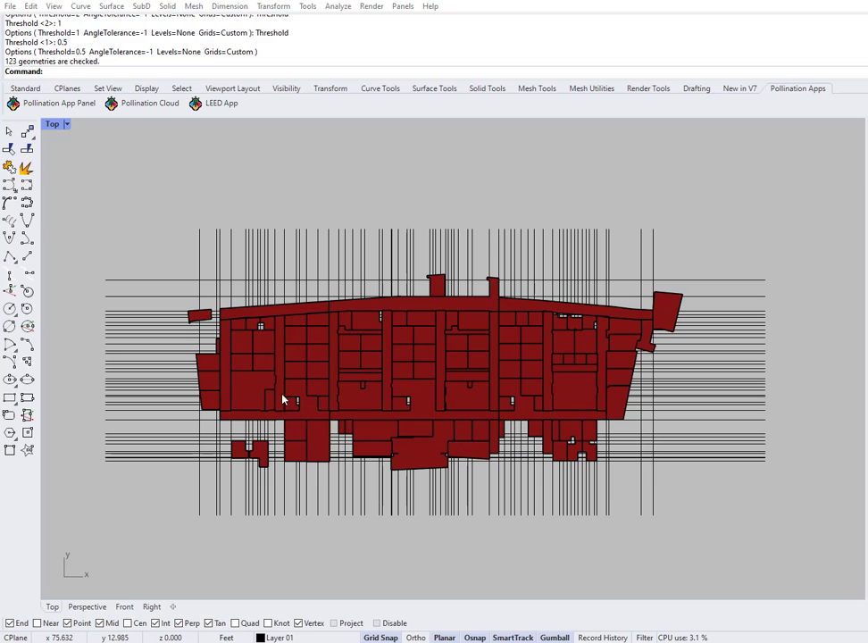
Examine the room edges and notches in the plan's eastern part against the two vertical grid lines beside the small gap
scroll(526, 360, "up", 8)
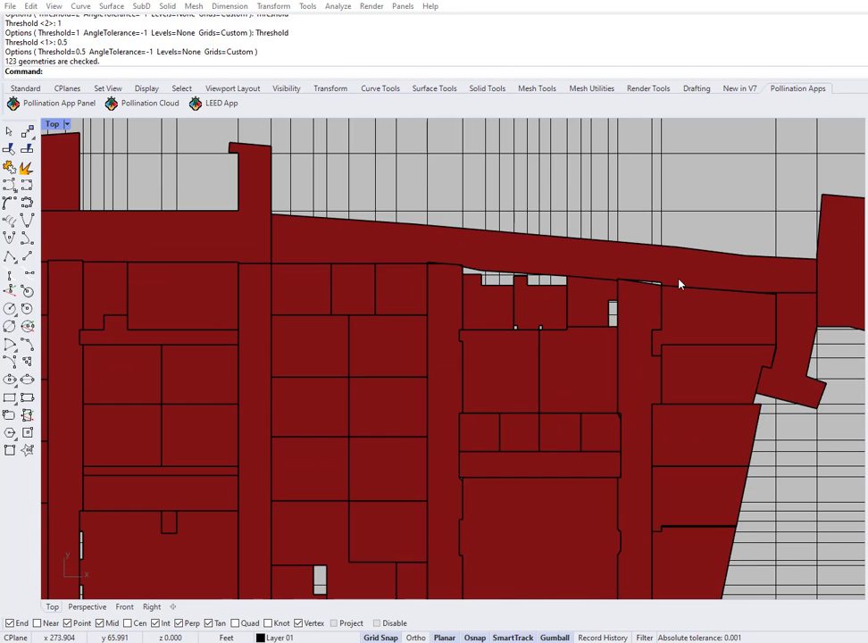
scroll(613, 394, "down", 2)
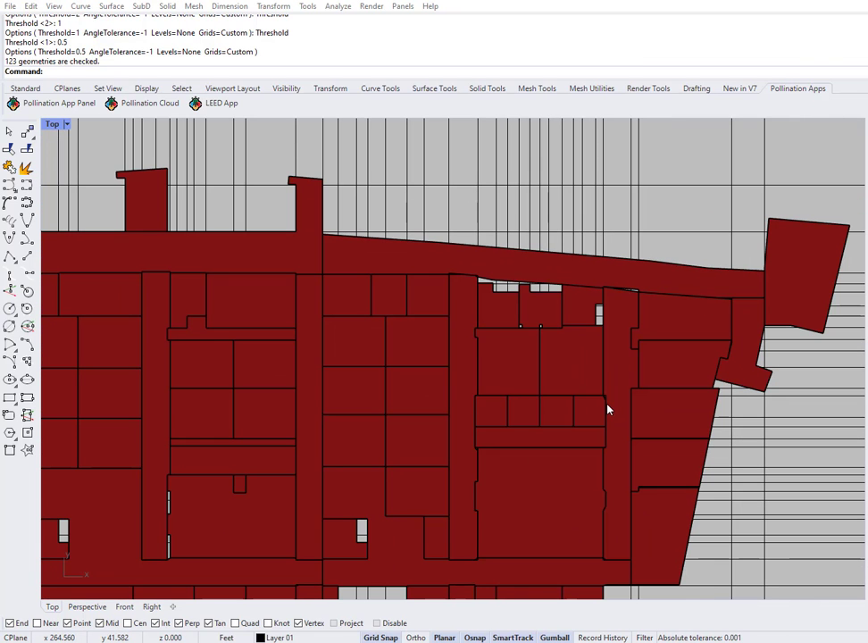
scroll(607, 410, "down", 2)
scroll(607, 403, "up", 6)
scroll(606, 401, "down", 5)
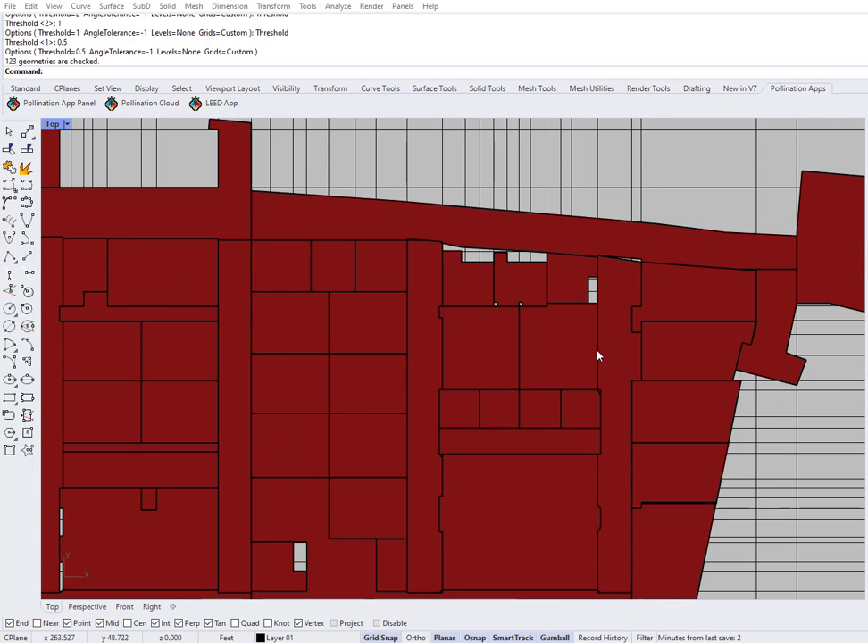
scroll(608, 153, "up", 2)
left_click_drag(620, 134, 576, 161)
scroll(600, 518, "up", 4)
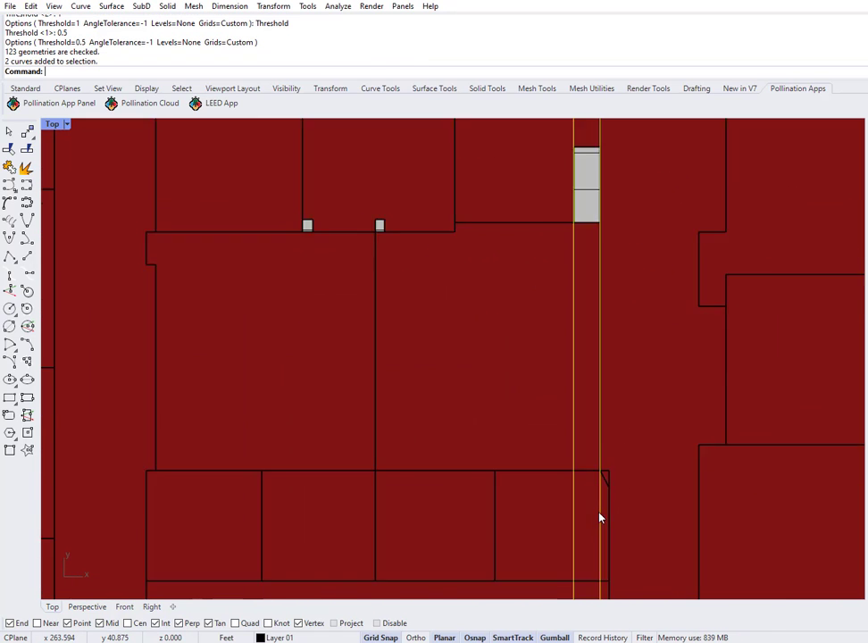
scroll(602, 496, "up", 4)
scroll(607, 442, "down", 6)
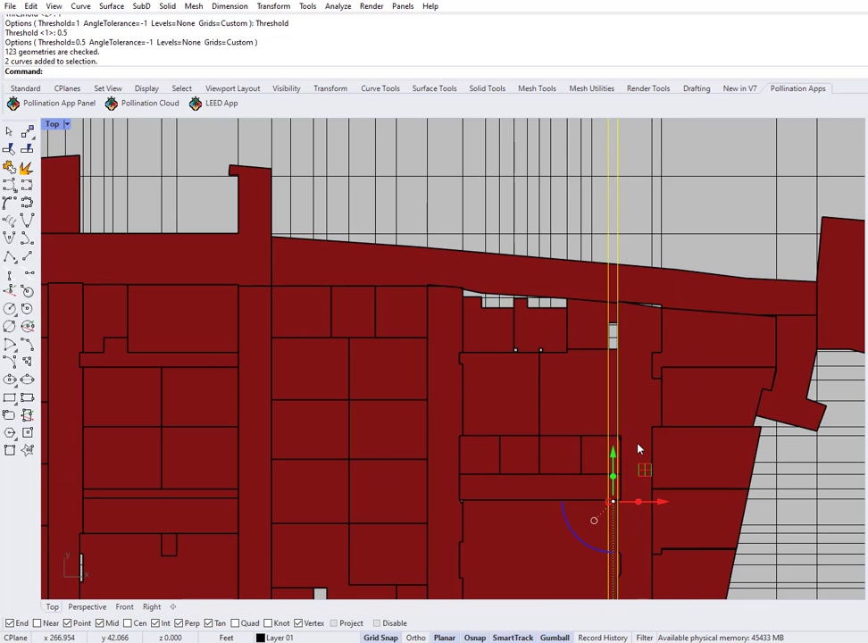
scroll(661, 417, "down", 5)
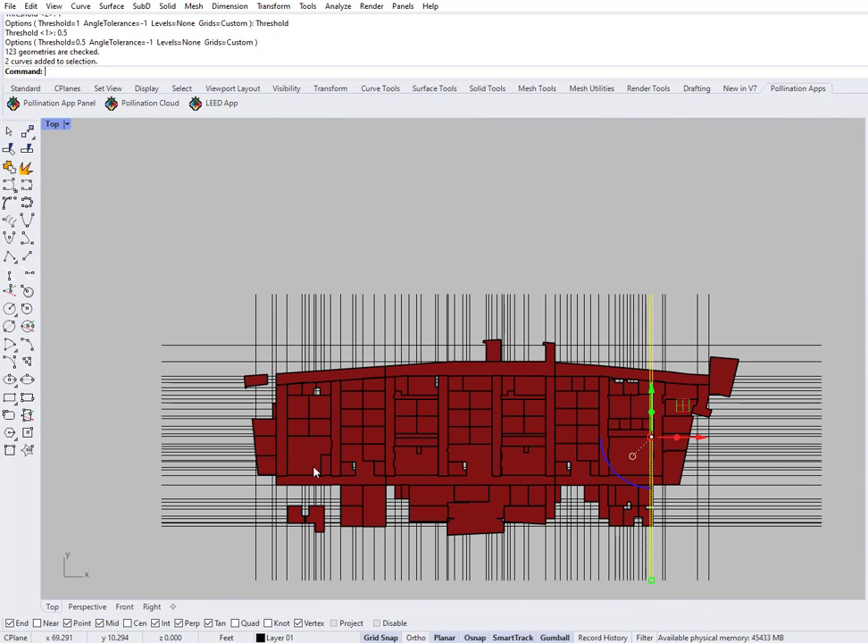
Measure the width of the small wall jog on the east side of the large southwest room with Distance
scroll(314, 472, "up", 10)
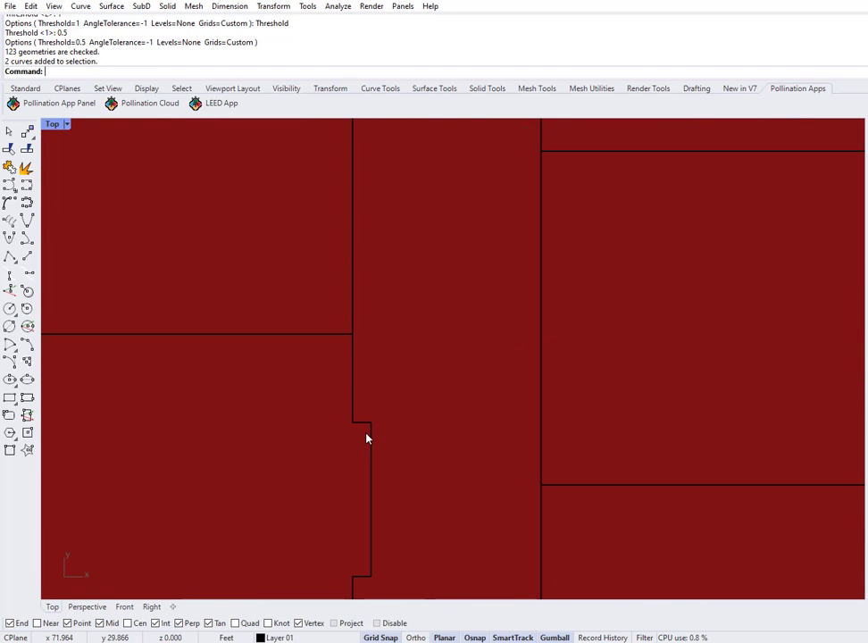
type("dist")
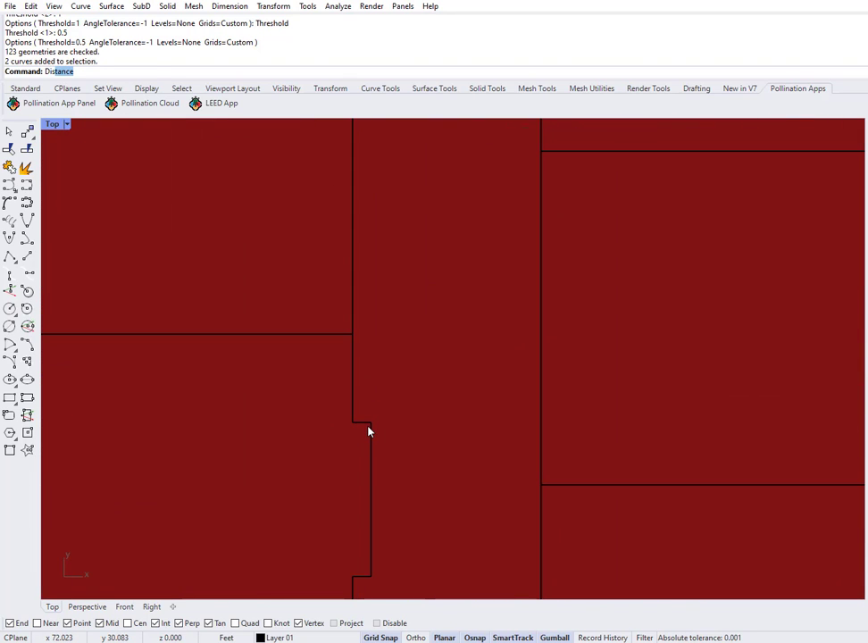
key("Return")
left_click(371, 423)
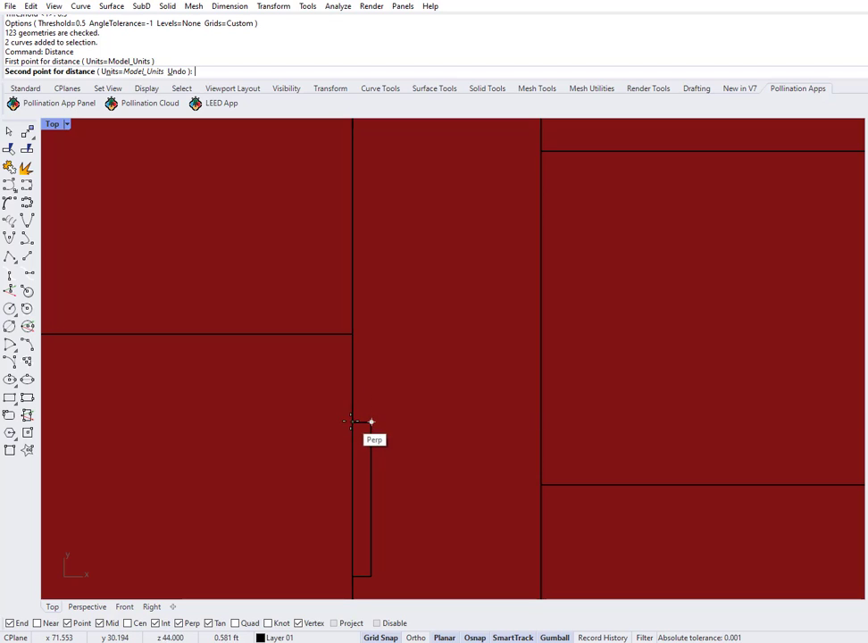
left_click(372, 423)
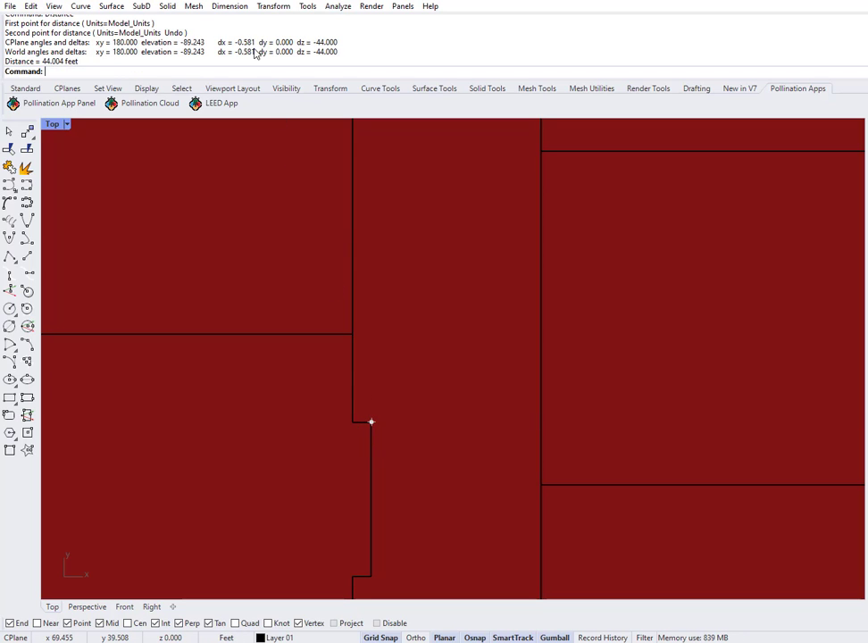
Run PO_AlignToGrid again on all rooms except the small detached rooms at the plan's southwest
scroll(399, 320, "down", 8)
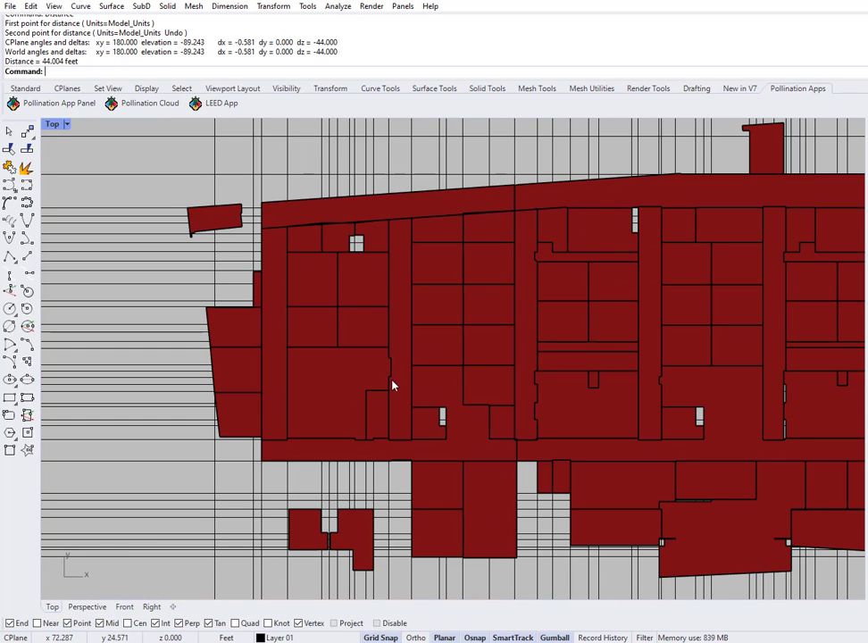
scroll(487, 380, "down", 1)
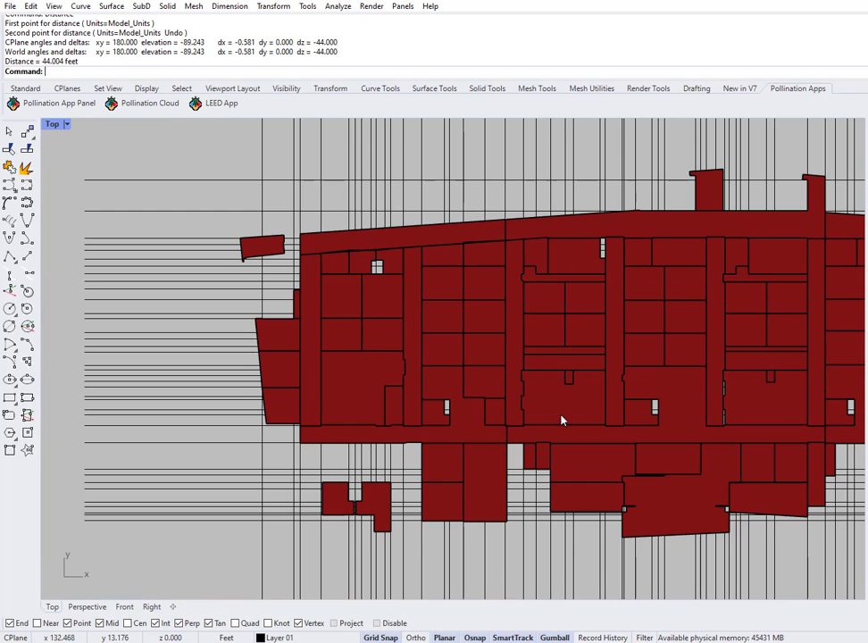
right_click_drag(519, 379, 364, 375)
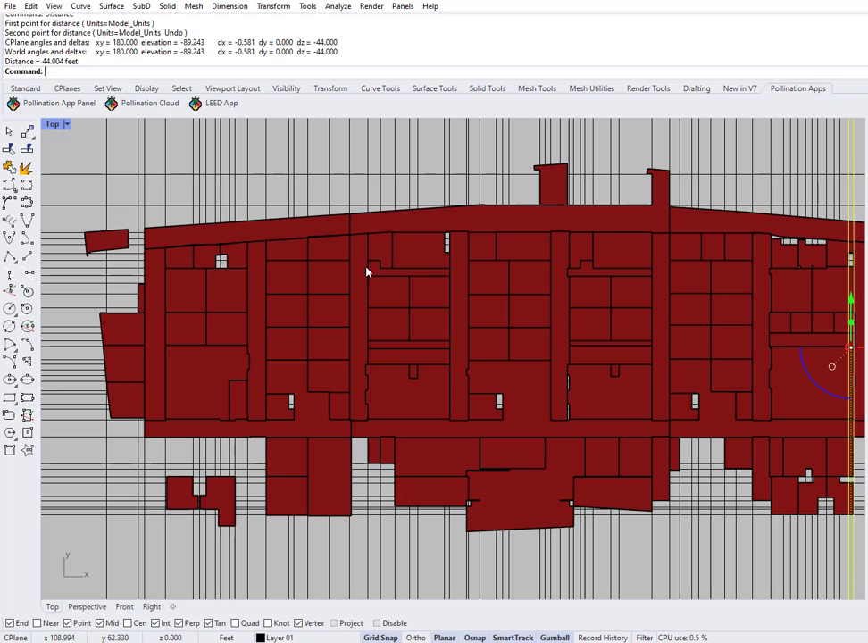
scroll(379, 391, "down", 2)
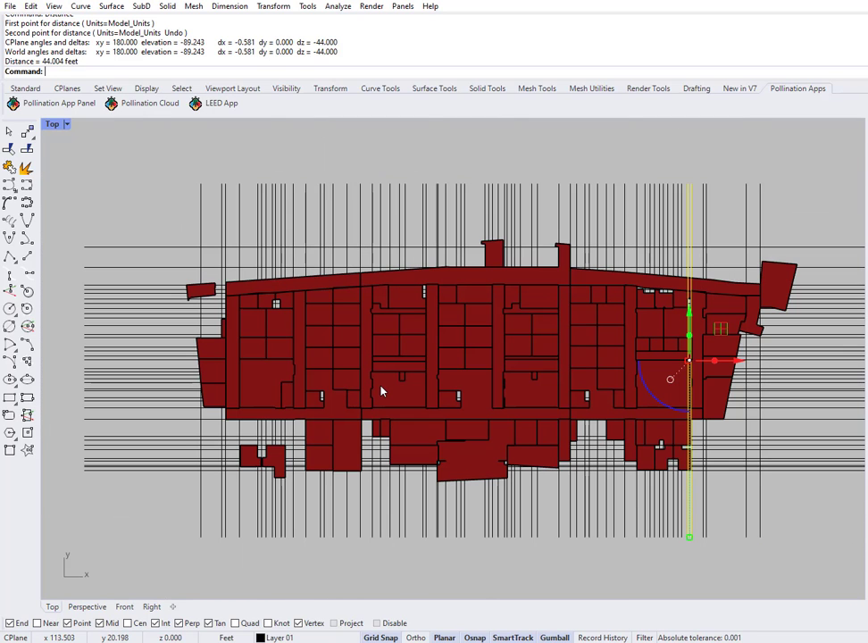
left_click(670, 149)
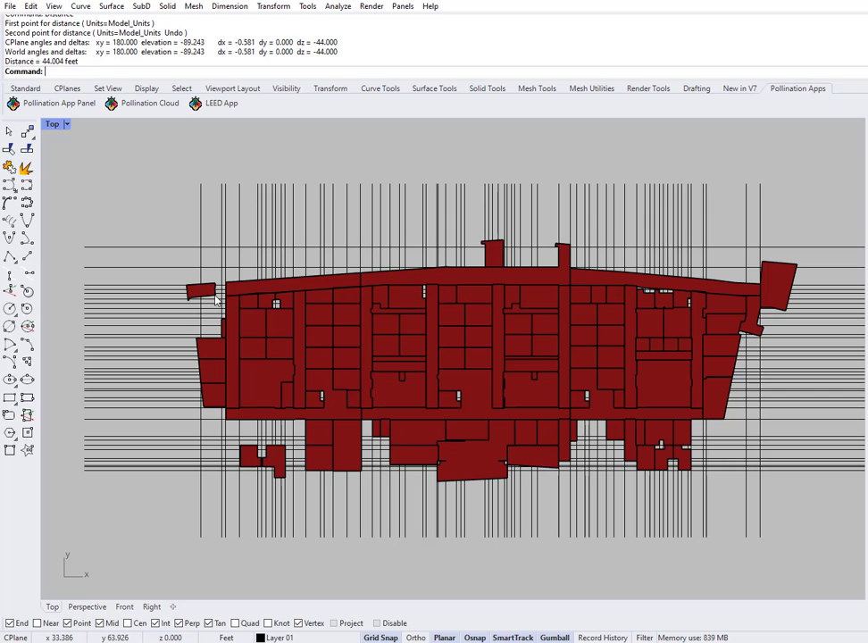
type("PO_AlignToGrid")
key("Return")
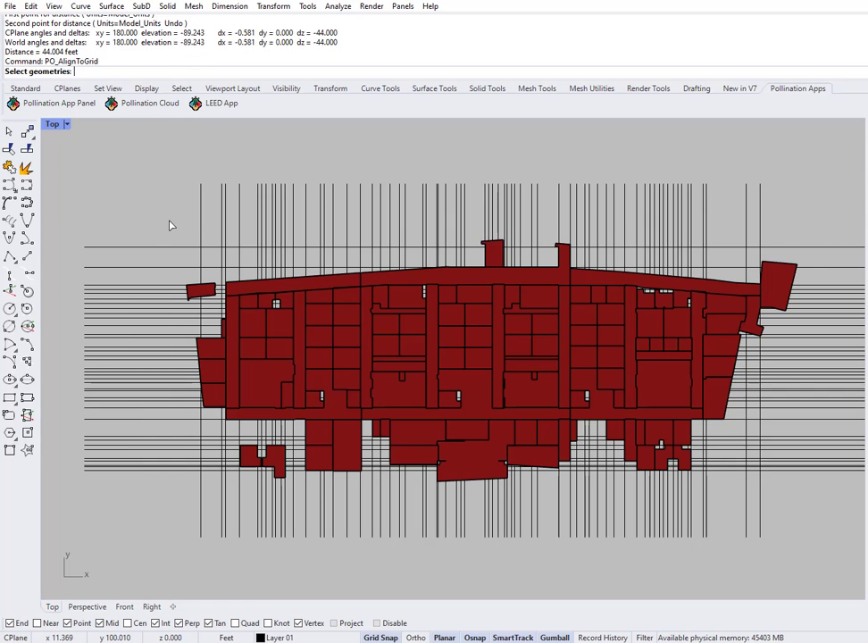
left_click_drag(170, 225, 813, 507)
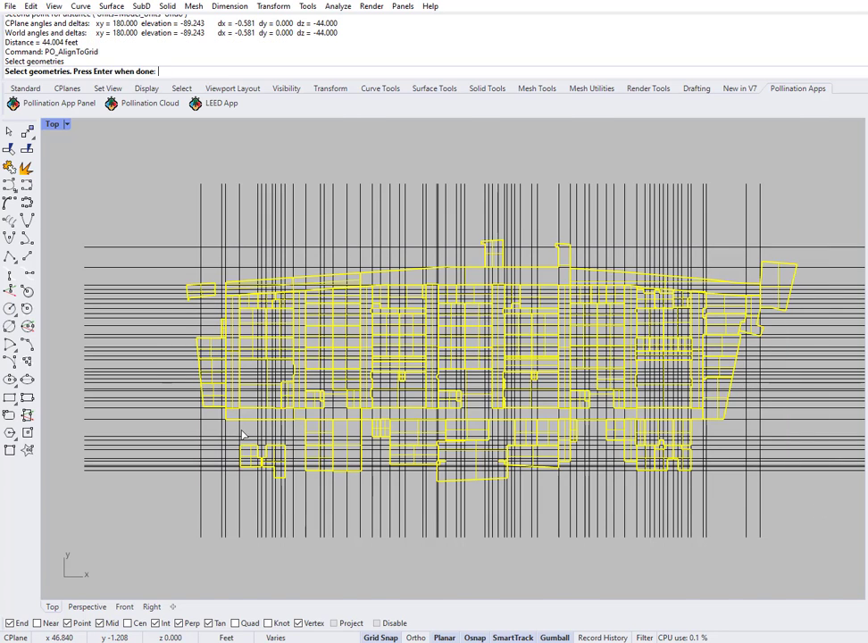
scroll(238, 434, "up", 4)
left_click_drag(230, 428, 345, 524, "ctrl")
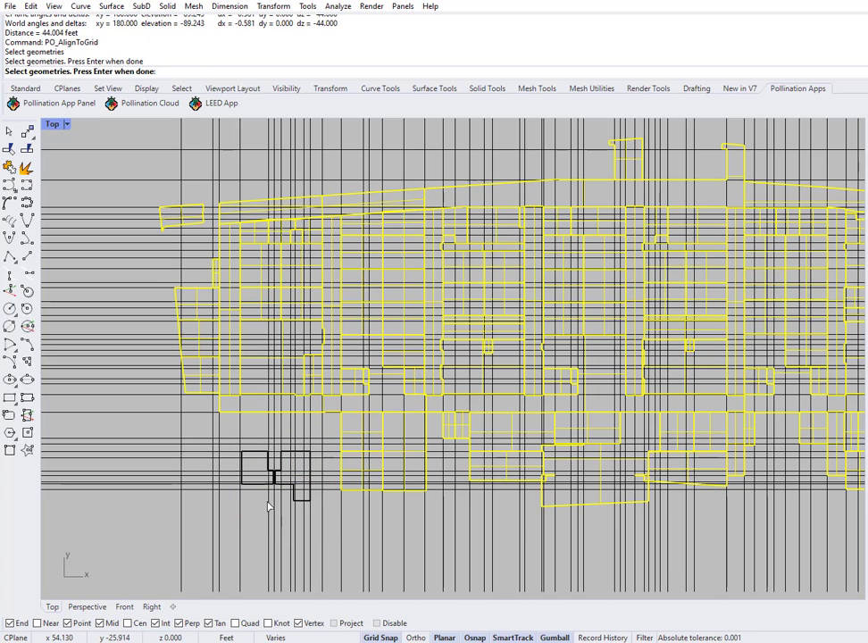
scroll(267, 507, "down", 2)
key("Return")
Set the alignment Threshold to 1
left_click(71, 71)
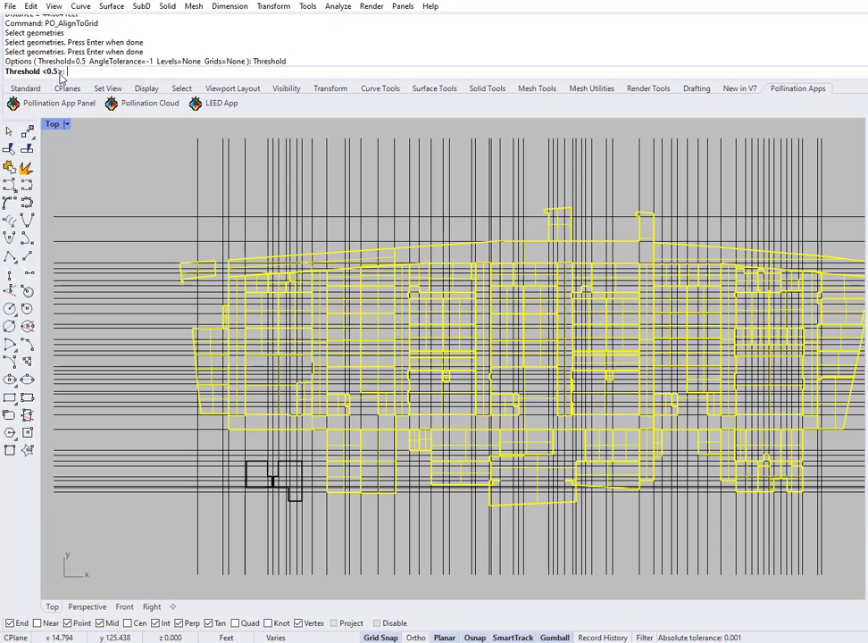
type("1")
key("Return")
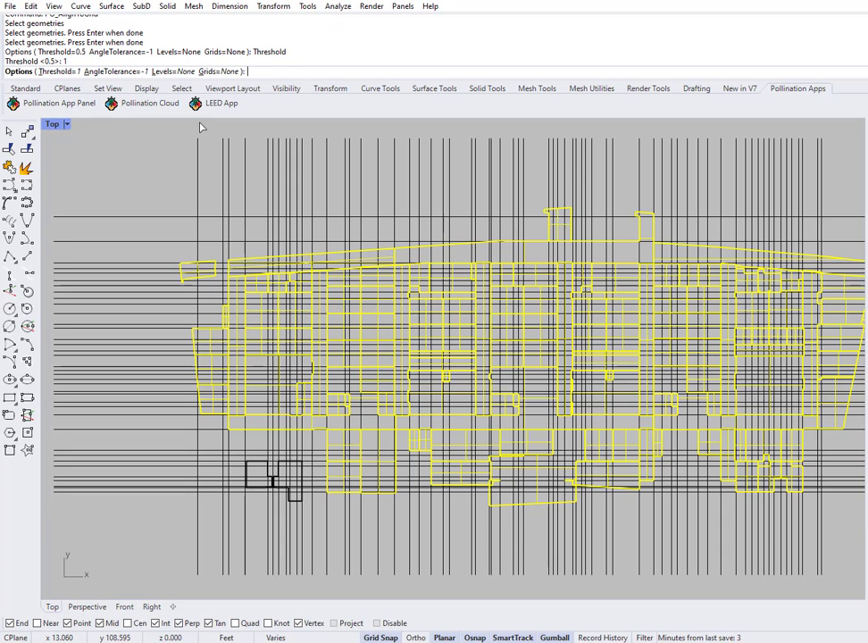
Set Grids to Custom with all the vertical grid lines as vertical snap planes, and apply the alignment
left_click(216, 71)
scroll(256, 155, "down", 2)
left_click_drag(562, 141, 194, 197)
key("Return")
key("Return")
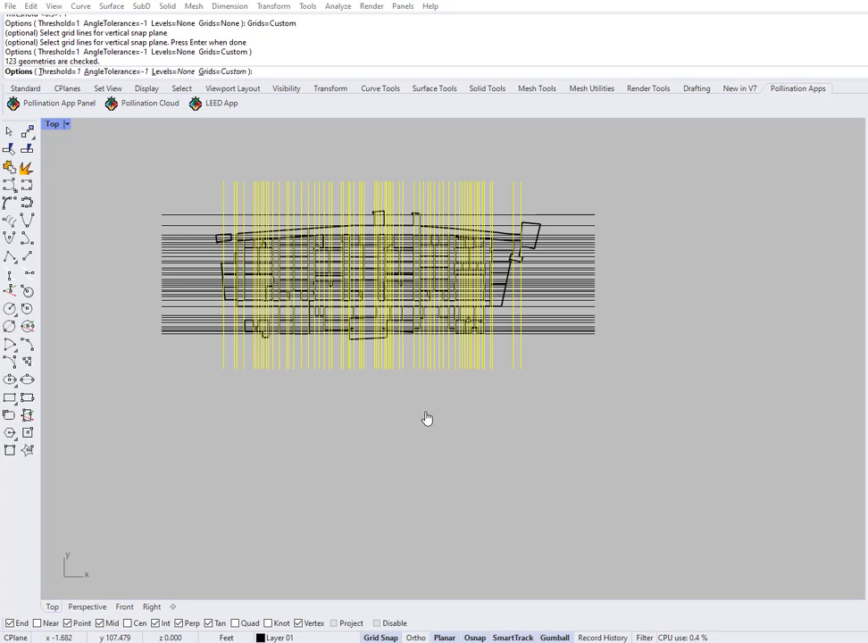
key("Return")
Examine the aligned room edges across the whole floor plan for remaining jogs and gaps
scroll(390, 436, "up", 3)
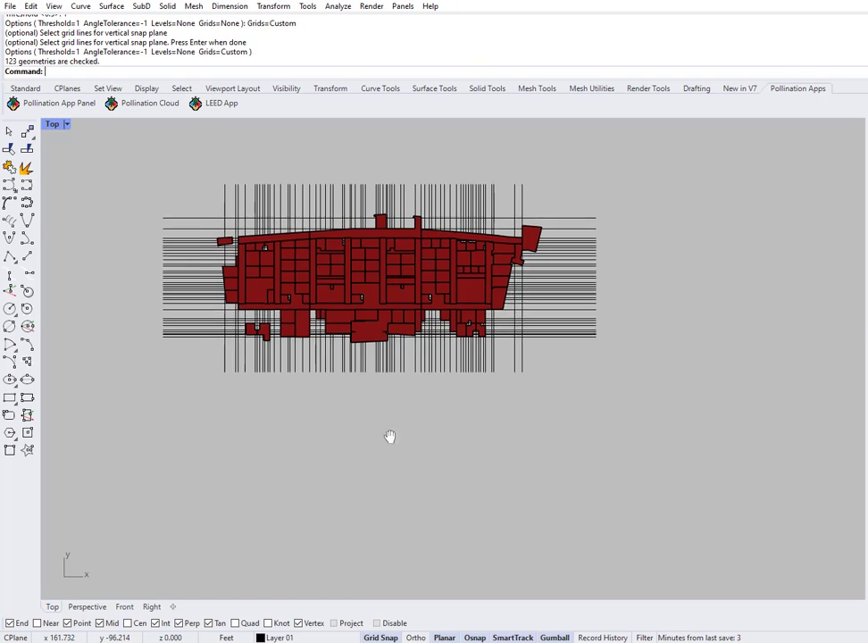
scroll(379, 380, "up", 8)
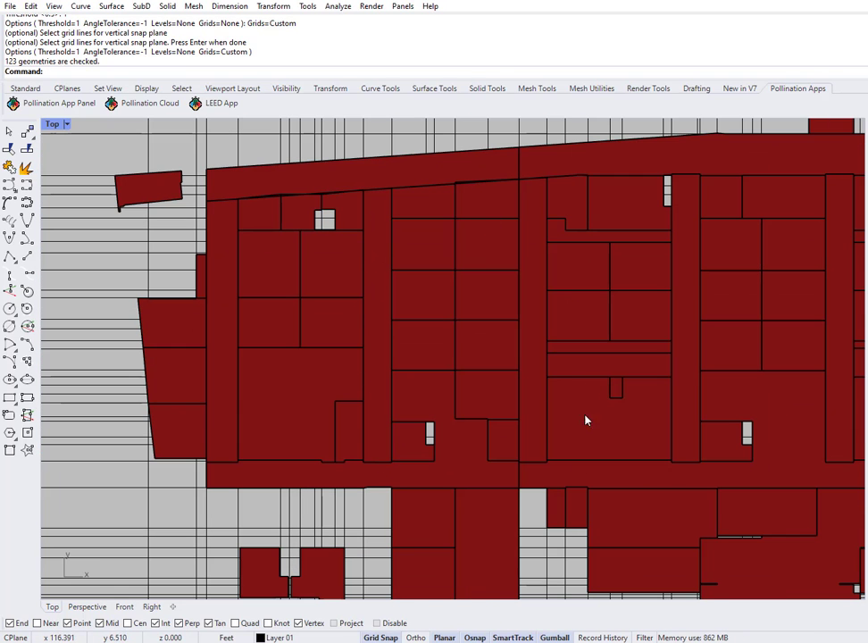
scroll(643, 420, "down", 2)
right_click_drag(716, 420, 382, 431)
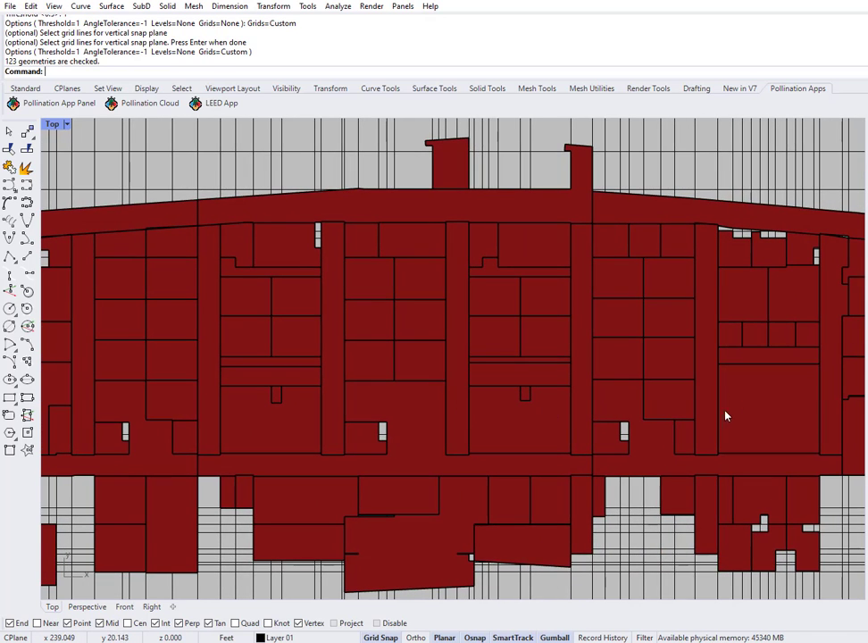
right_click_drag(720, 389, 546, 386)
left_click(546, 386)
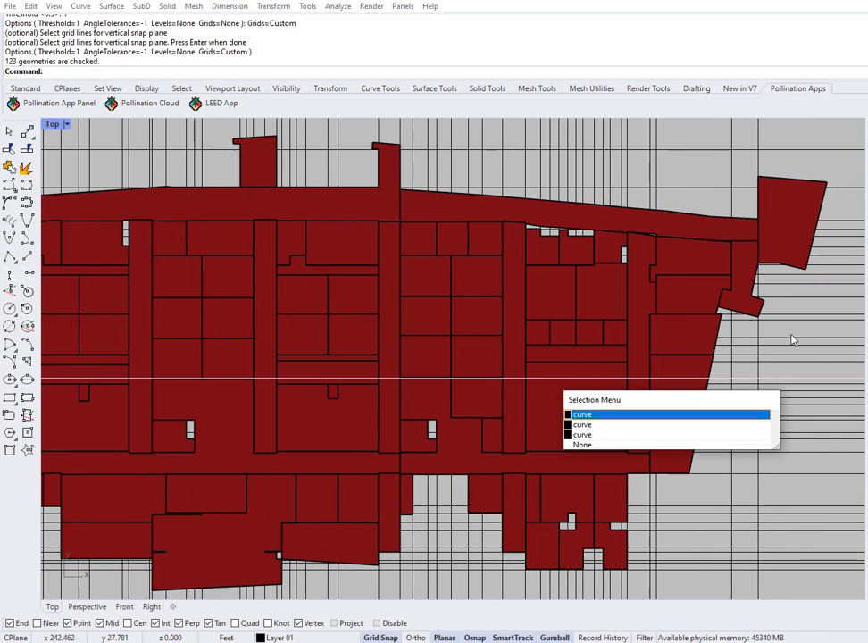
scroll(790, 341, "down", 4)
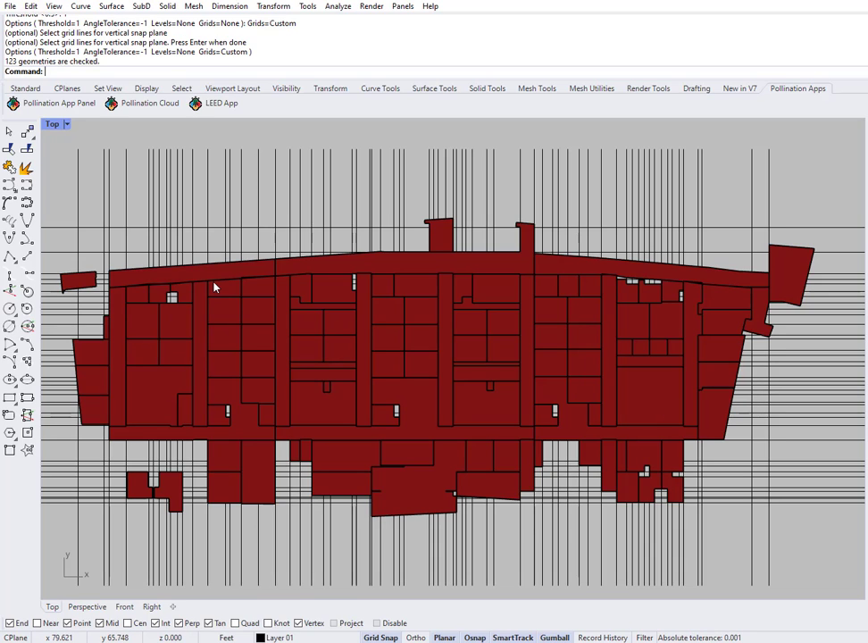
Delete all the vertical grid lines, keeping the horizontal ones
scroll(638, 388, "down", 2)
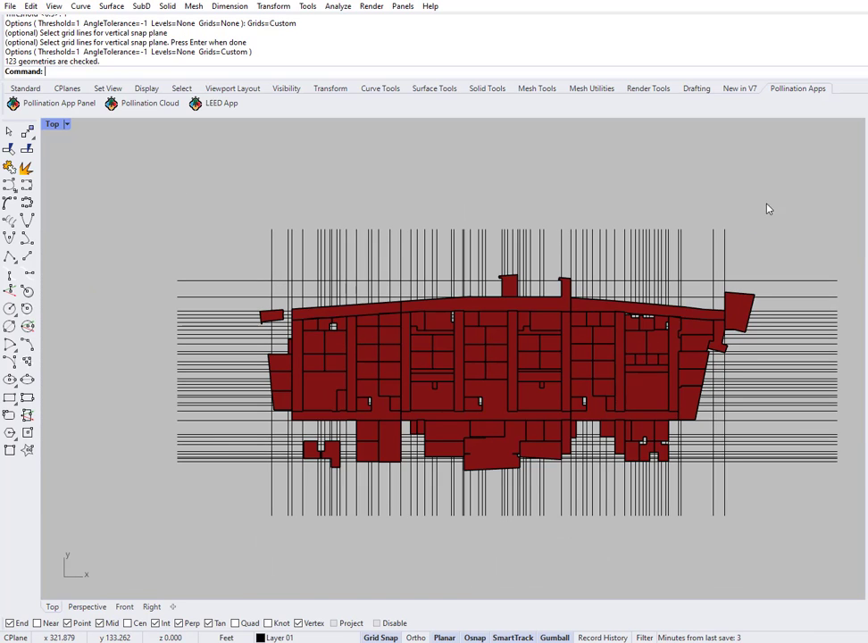
left_click_drag(764, 204, 209, 239)
key("Delete")
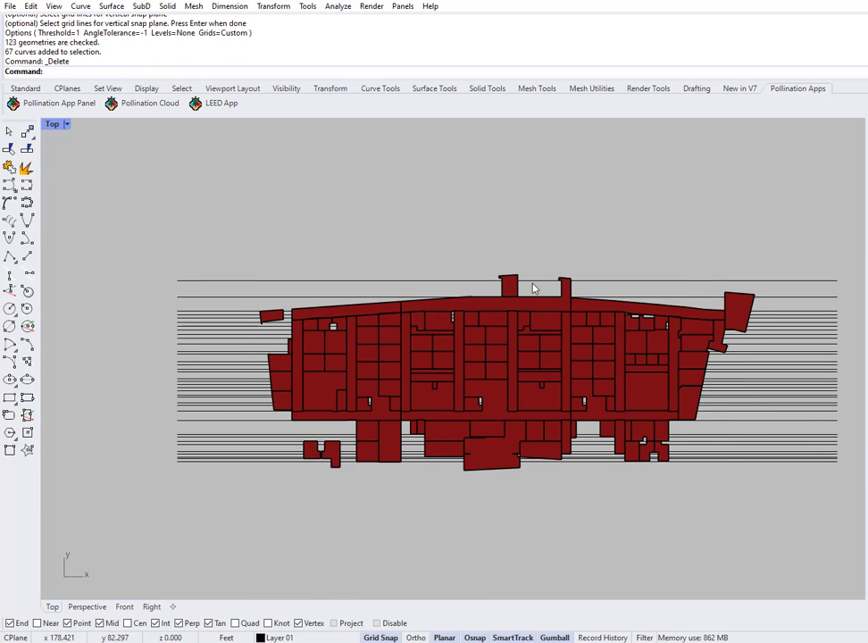
Start PO_AlignToGrid and select all the rooms and corridors of the floor plan as the geometries to align
right_click_drag(533, 288, 482, 288)
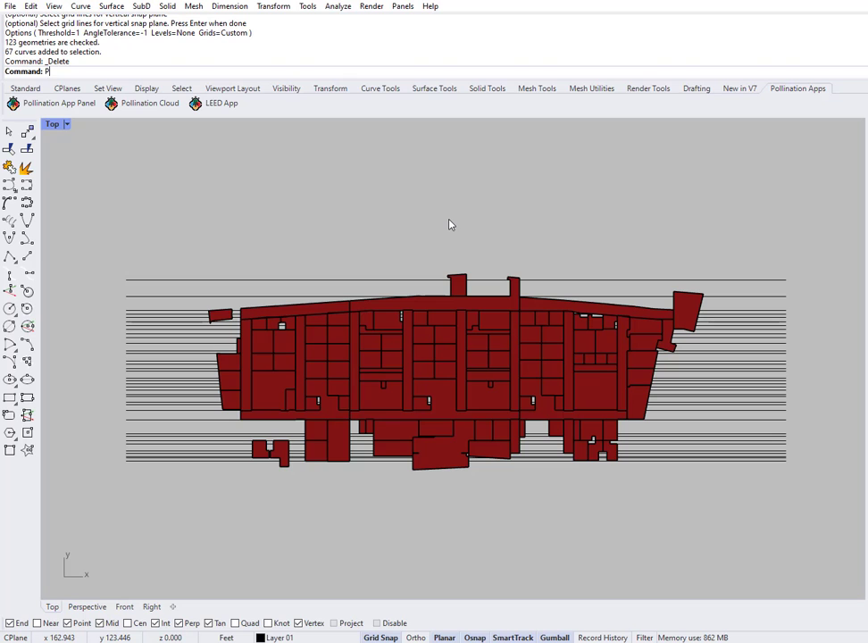
type("O_AlignToGrid")
key("Return")
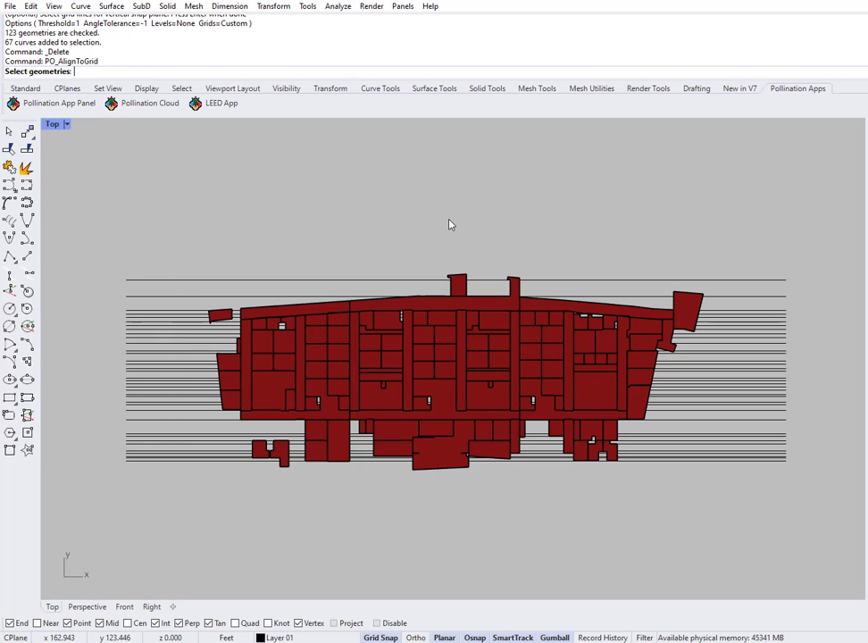
left_click_drag(176, 230, 723, 536)
scroll(507, 268, "up", 3)
scroll(510, 271, "up", 4)
scroll(420, 364, "up", 3)
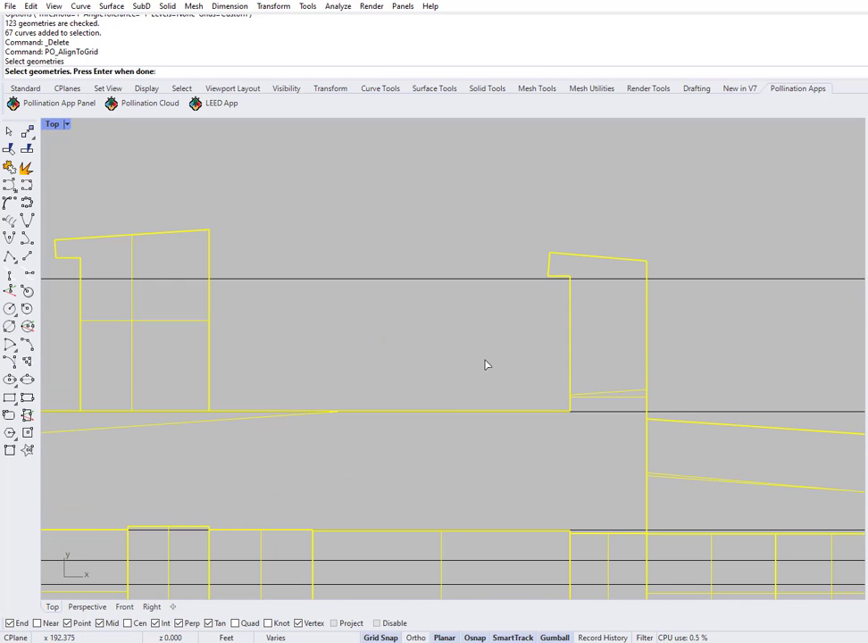
scroll(553, 273, "down", 10)
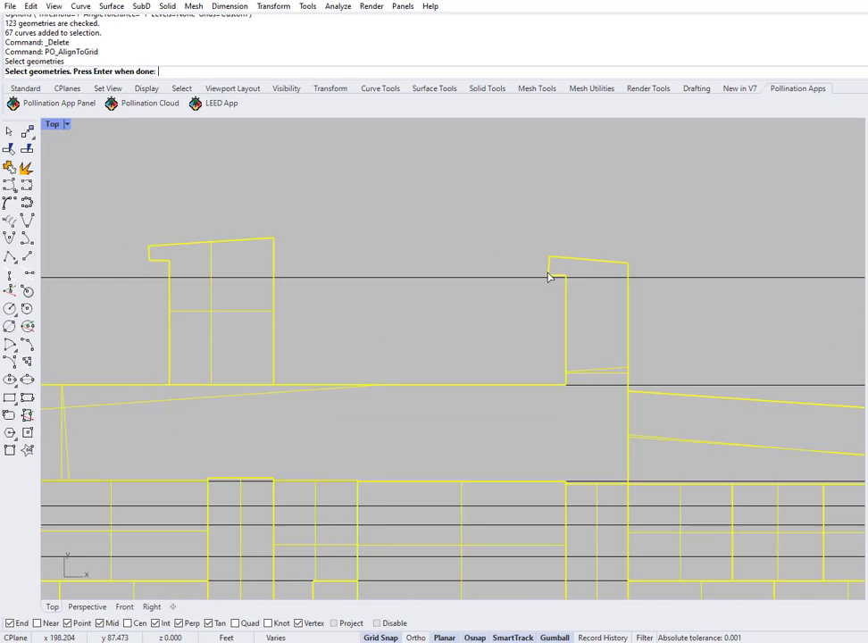
scroll(750, 290, "up", 5)
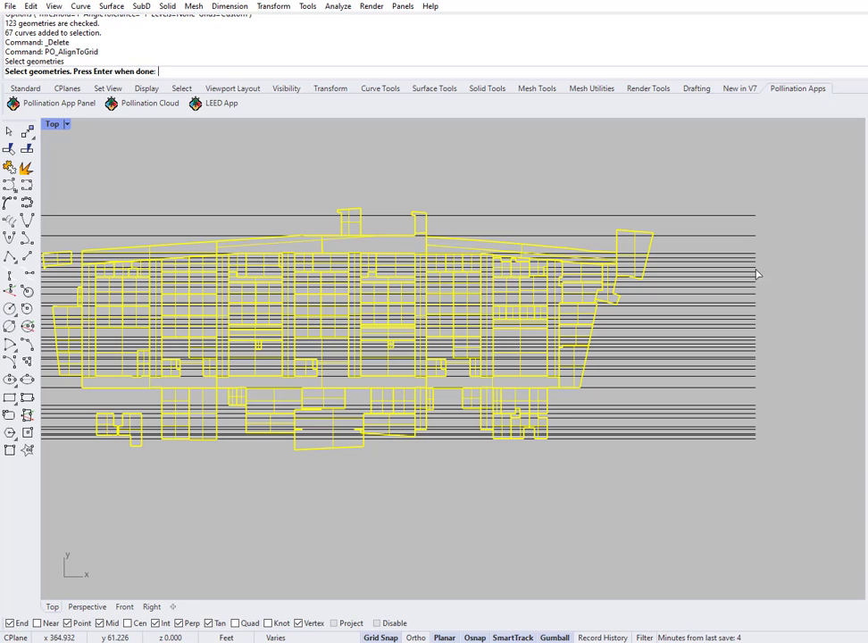
key("Return")
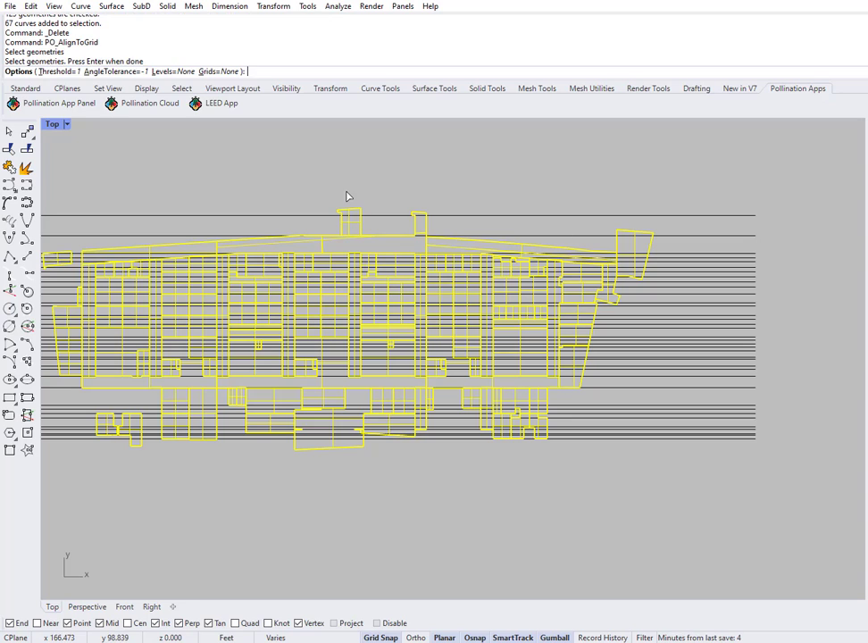
Set Grids to Custom, using all the horizontal grid lines except the topmost one as vertical snap planes, and accept them
left_click(218, 72)
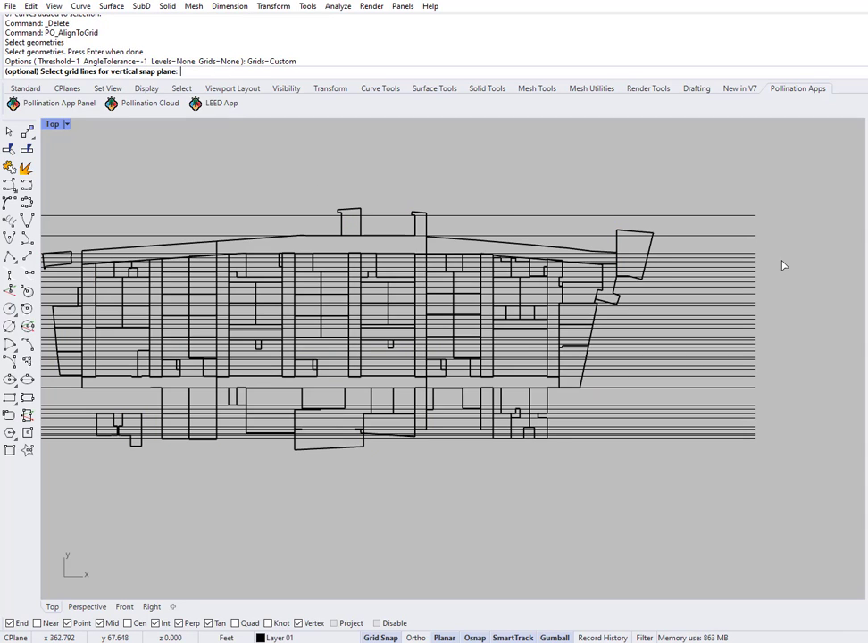
left_click_drag(777, 235, 704, 455)
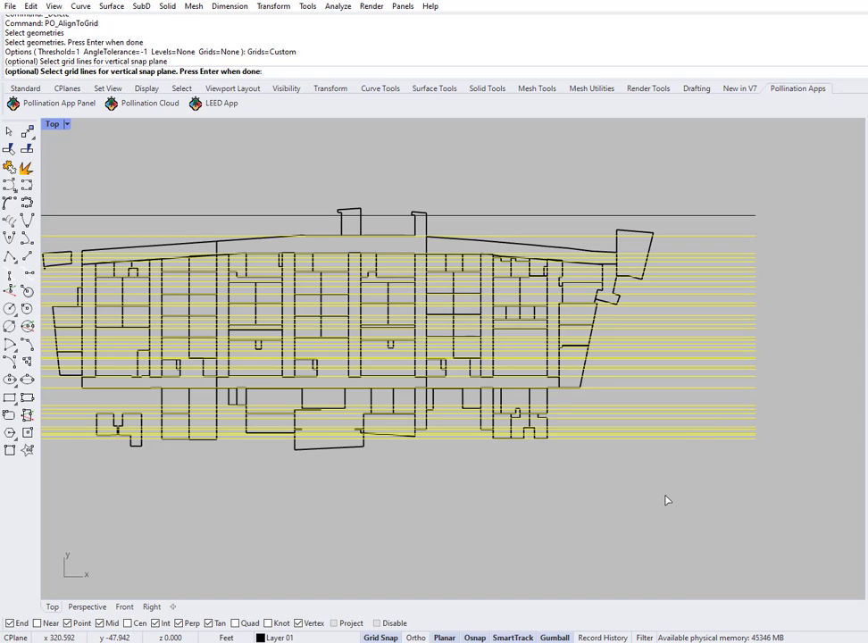
key("Return")
scroll(271, 256, "up", 6)
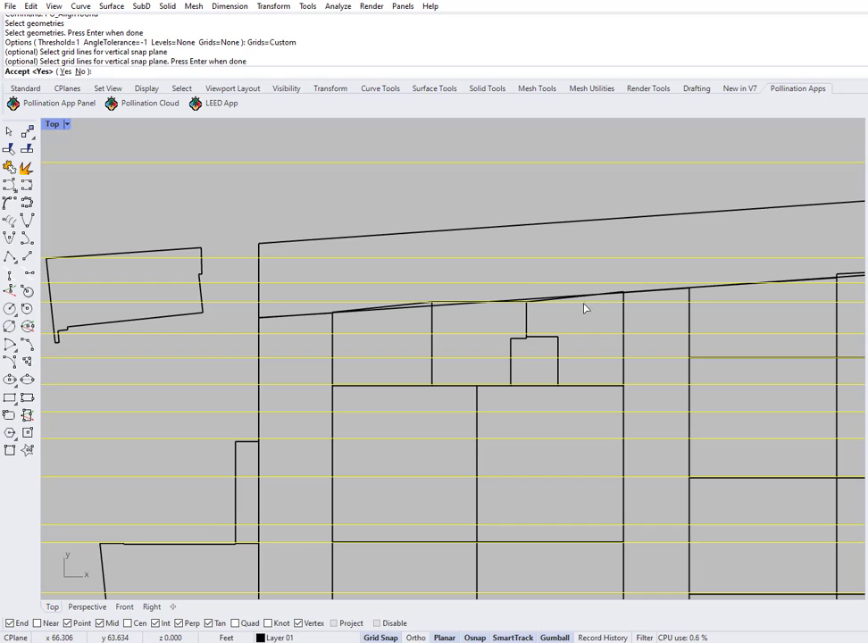
scroll(450, 286, "down", 6)
scroll(715, 293, "up", 4)
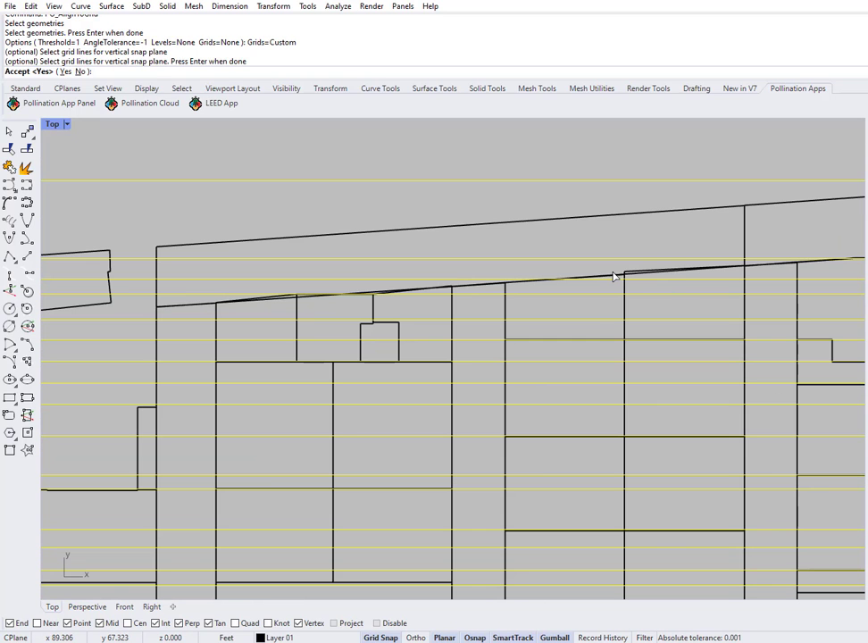
scroll(571, 273, "down", 5)
scroll(598, 237, "up", 3)
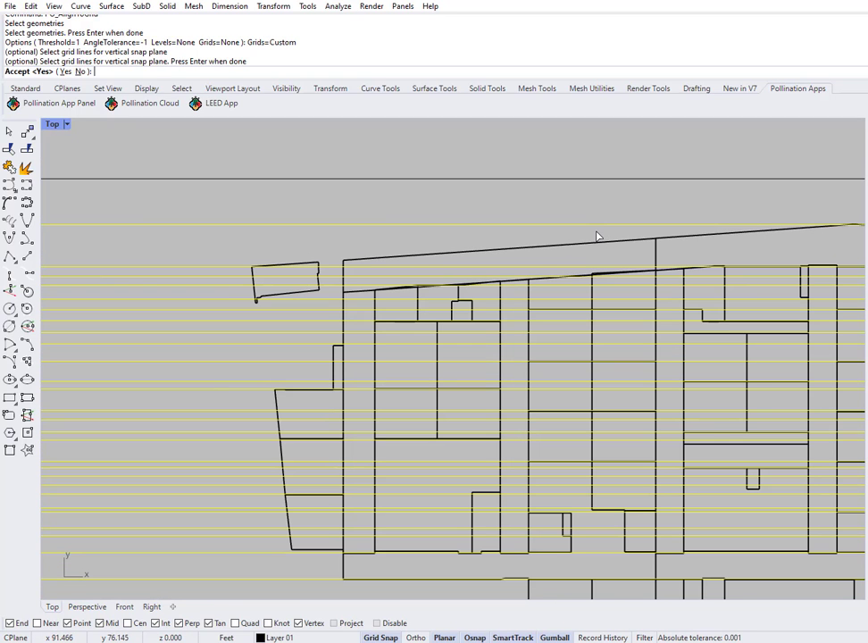
key("Return")
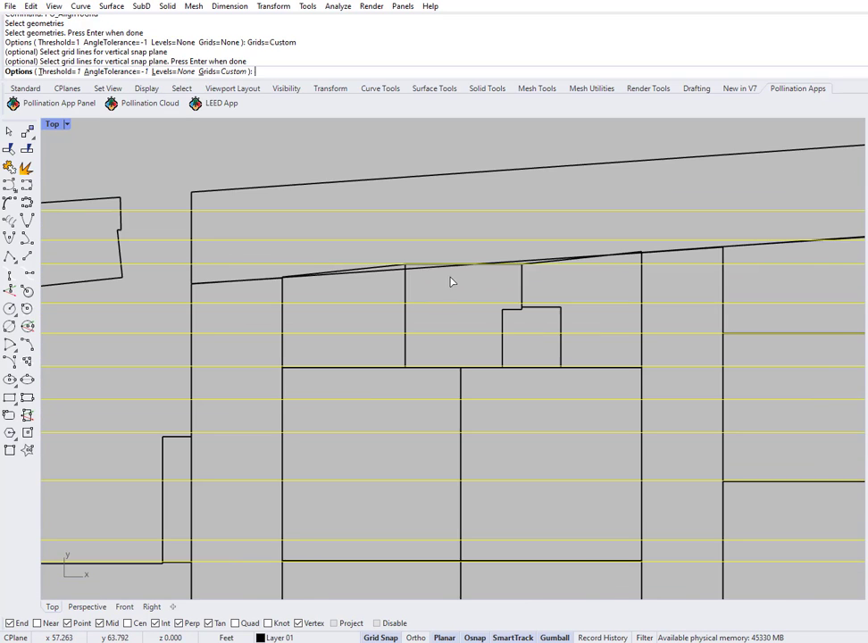
Set the alignment AngleTolerance to 10
scroll(446, 277, "up", 6)
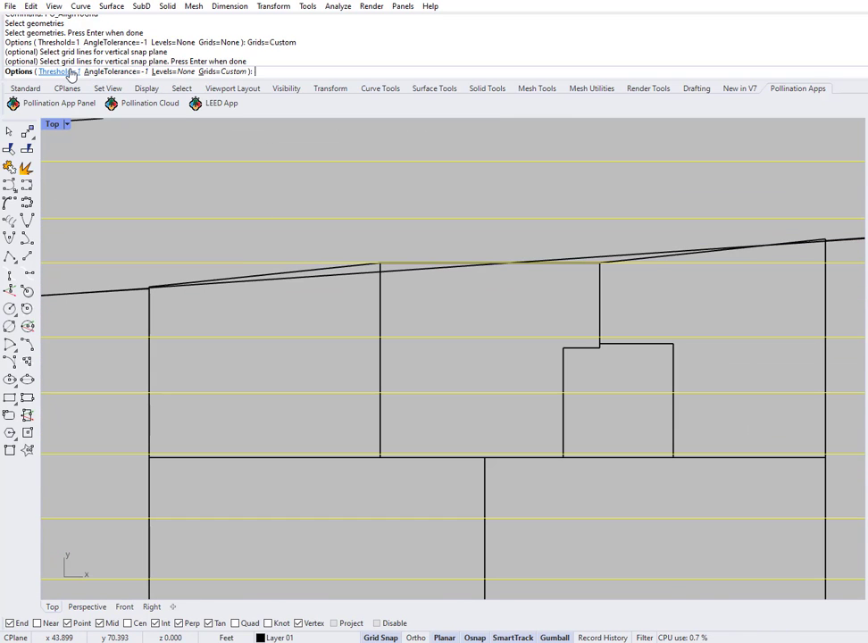
left_click(106, 71)
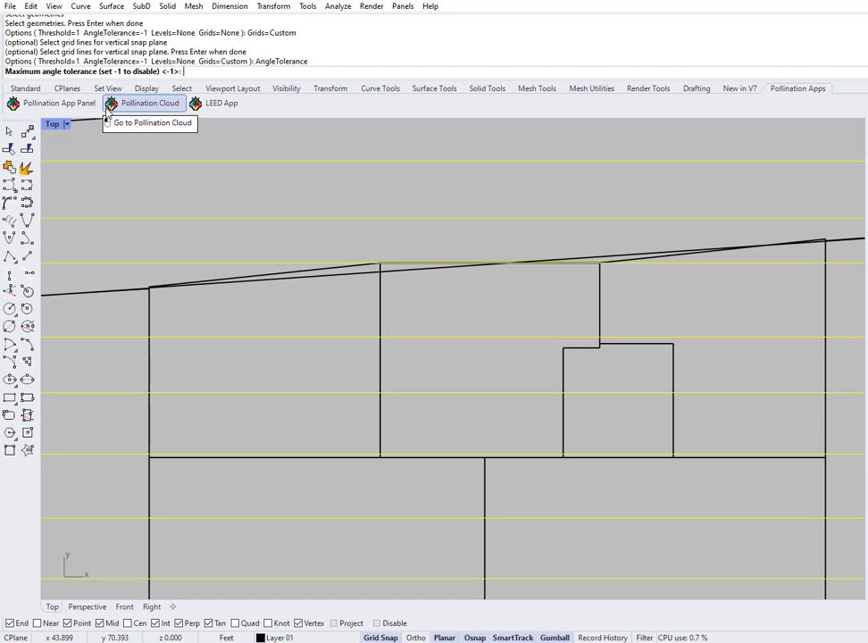
key("Return")
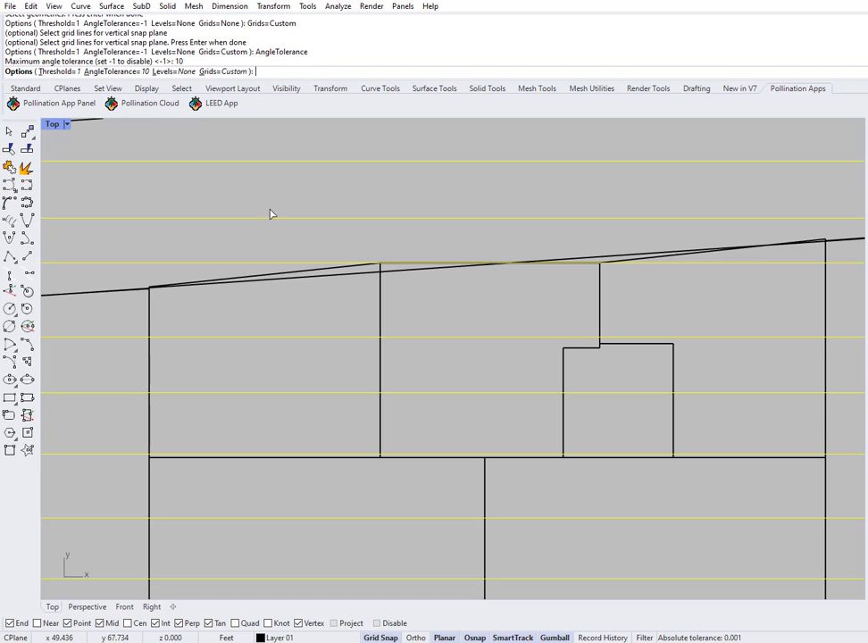
Set the alignment AngleTolerance to 5
left_click(135, 75)
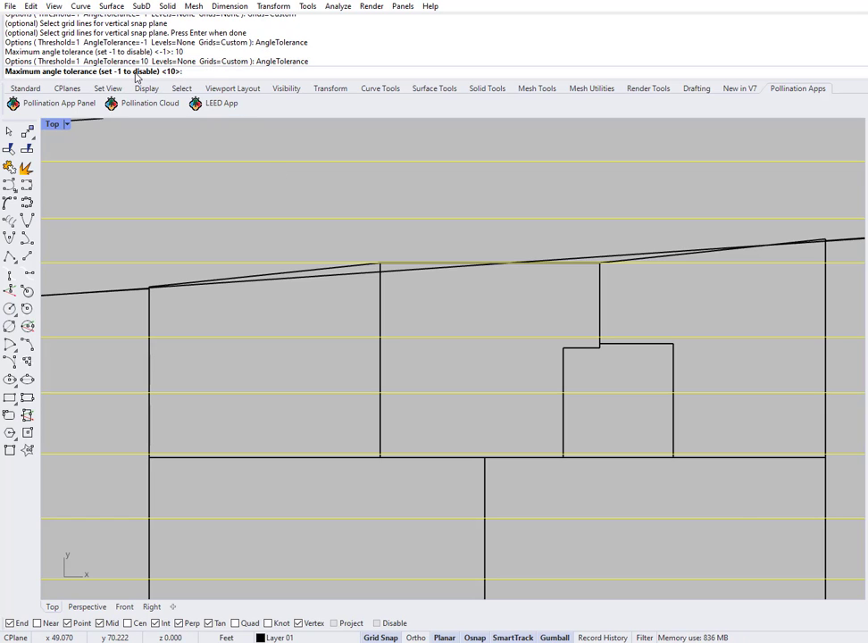
type("5")
key("Return")
Check the room edges against the chosen grid lines, and apply the alignment to the selected rooms
scroll(417, 342, "down", 6)
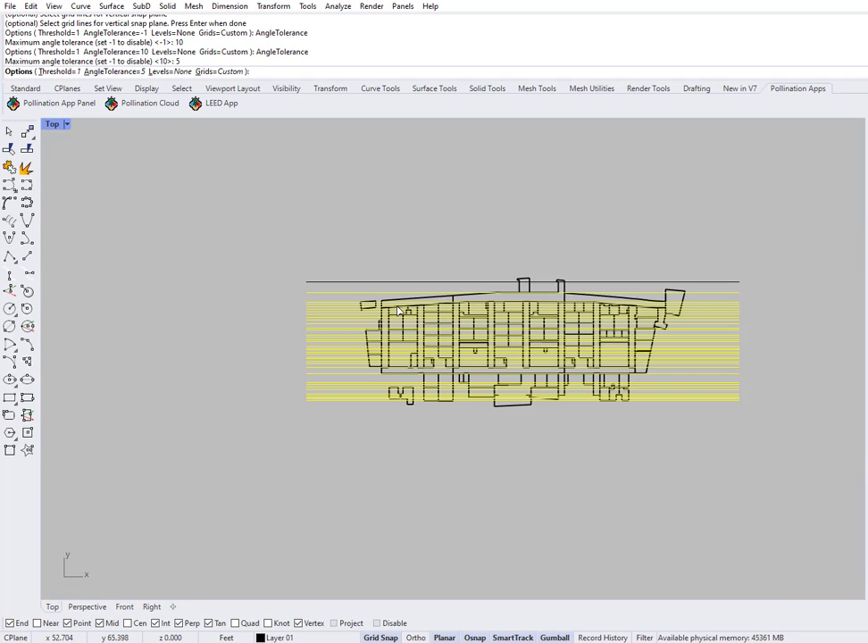
scroll(399, 310, "up", 8)
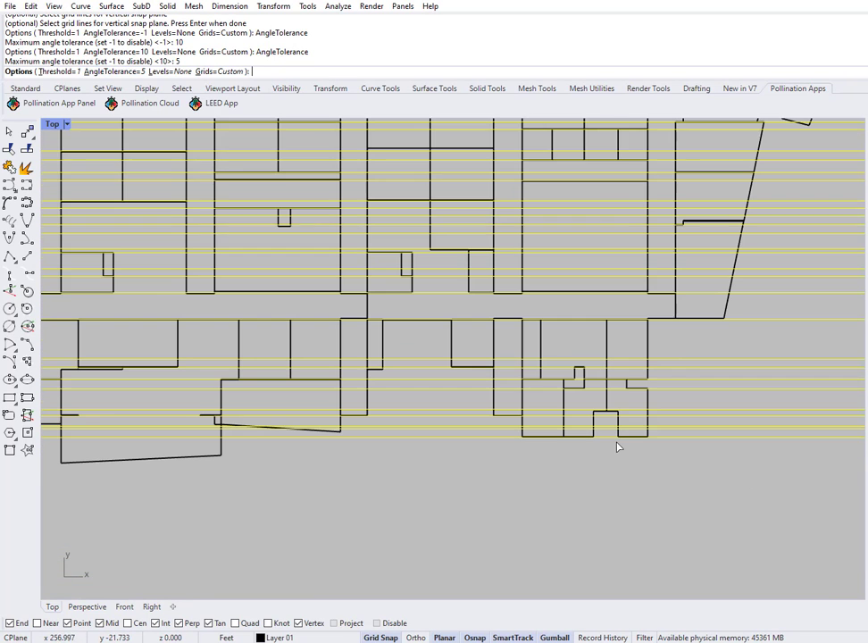
scroll(221, 443, "up", 3)
scroll(233, 443, "down", 3)
scroll(646, 193, "up", 2)
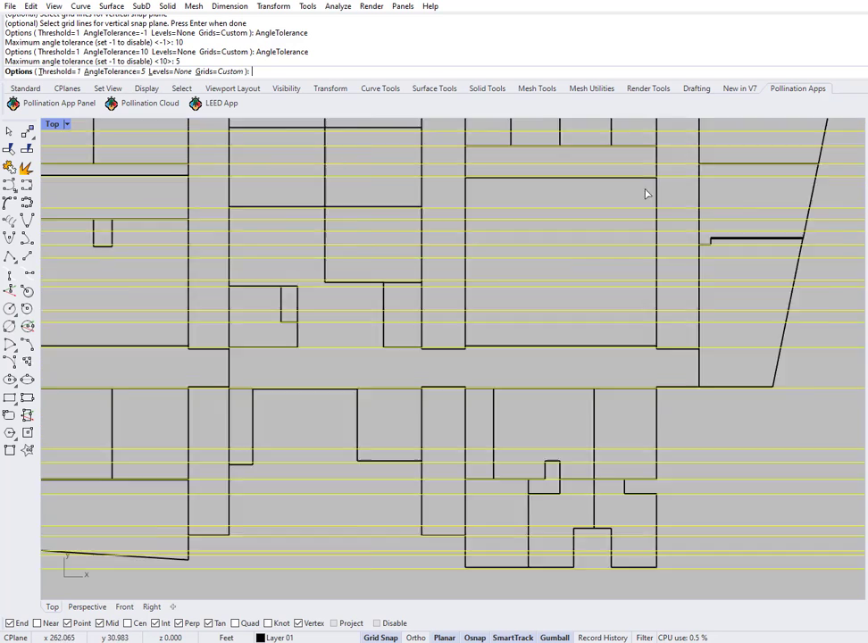
scroll(646, 193, "up", 2)
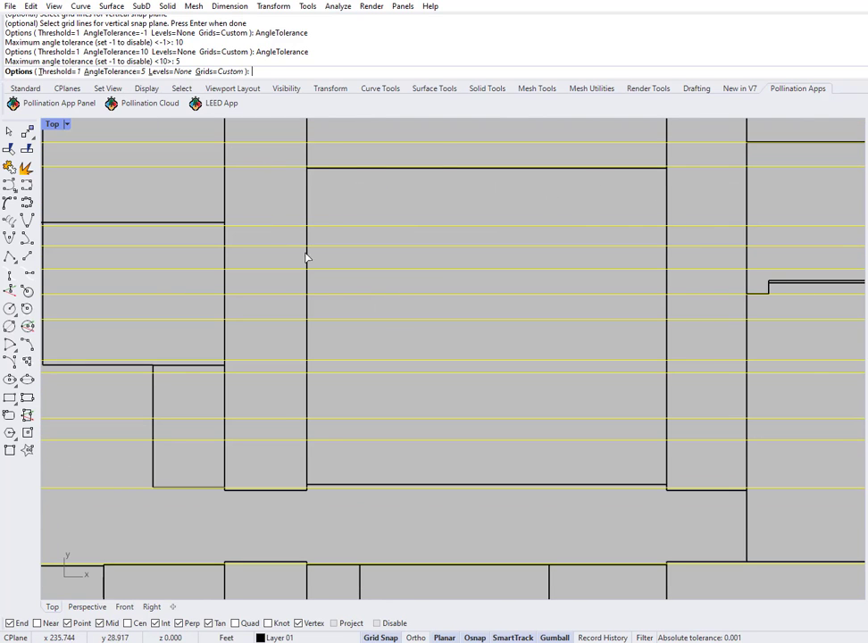
scroll(306, 258, "down", 6)
scroll(467, 375, "down", 1)
scroll(413, 356, "up", 1)
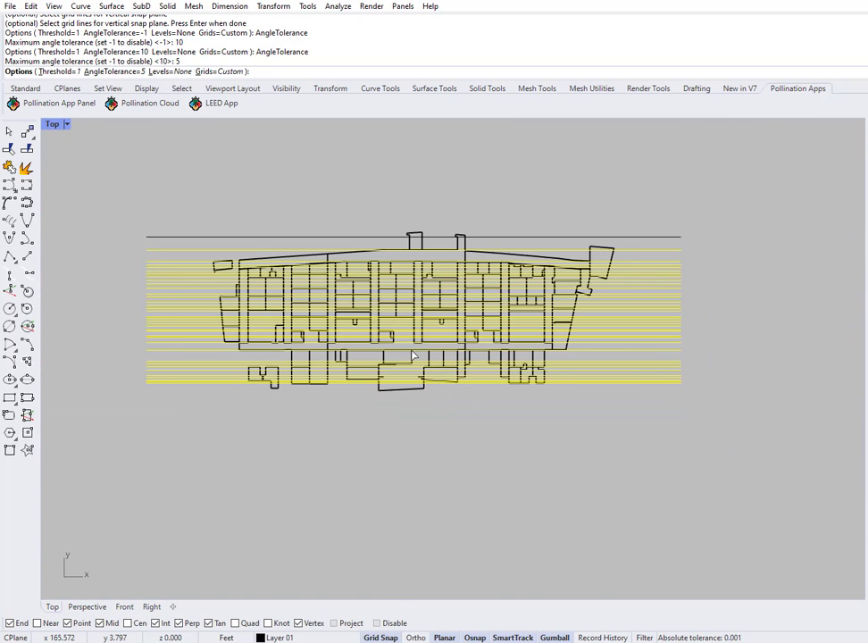
key("Return")
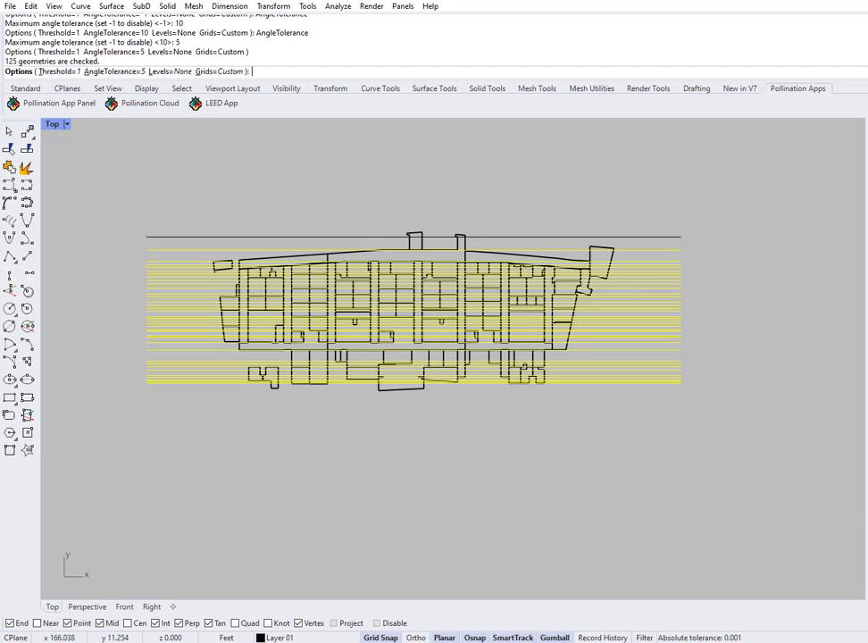
key("Return")
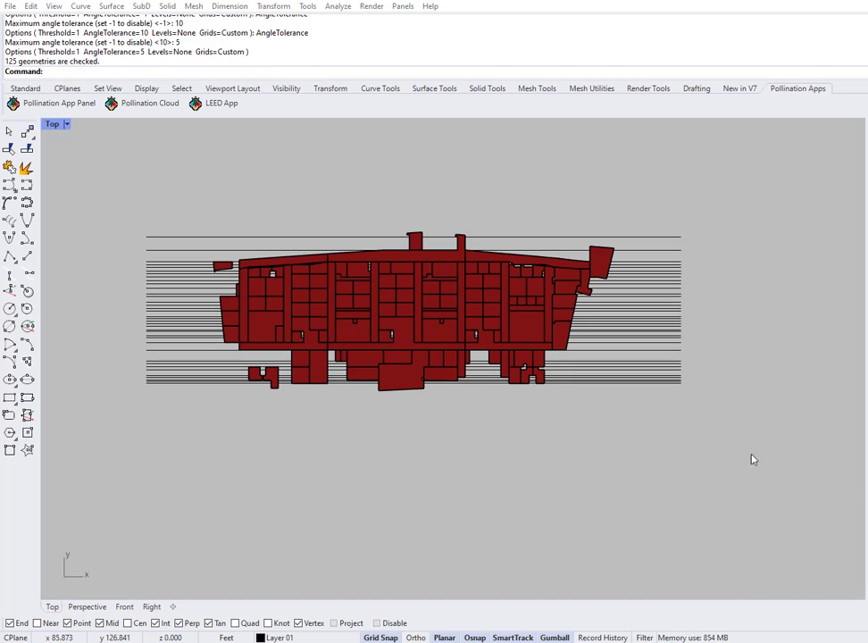
Examine the aligned floor plan, including the detached lower rooms and the sloped upper corridor, for remaining gaps and skewed edges
scroll(268, 275, "up", 3)
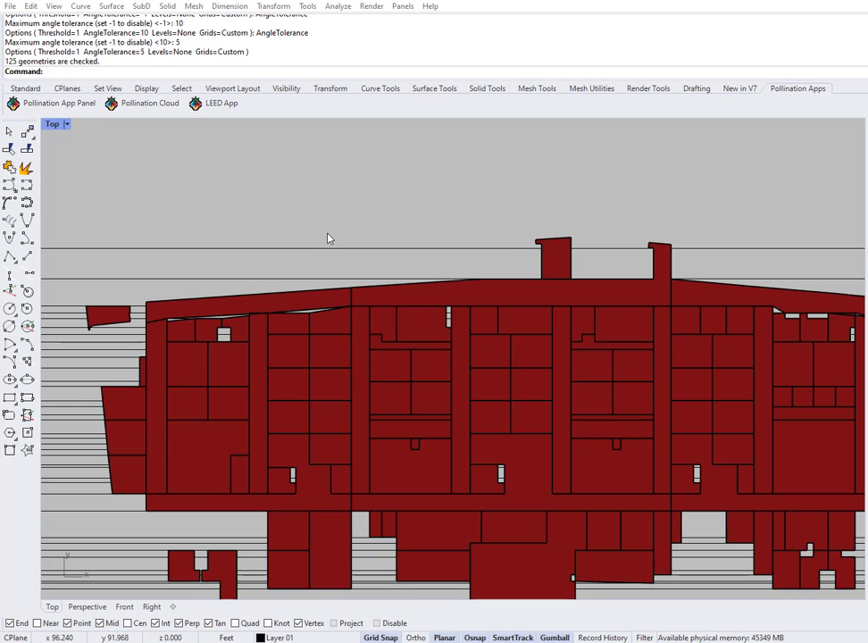
scroll(527, 223, "down", 3)
scroll(393, 375, "up", 8)
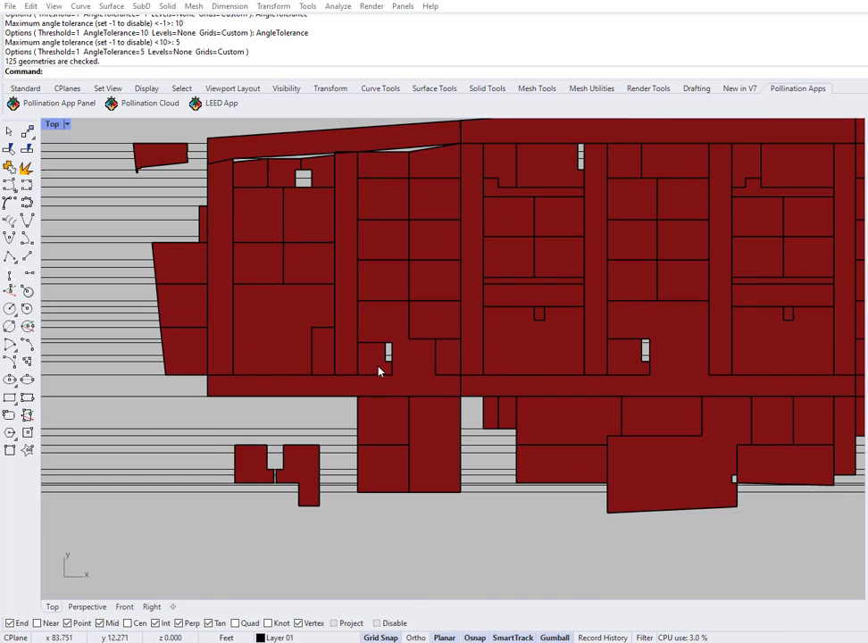
scroll(301, 374, "down", 4)
scroll(174, 497, "up", 7)
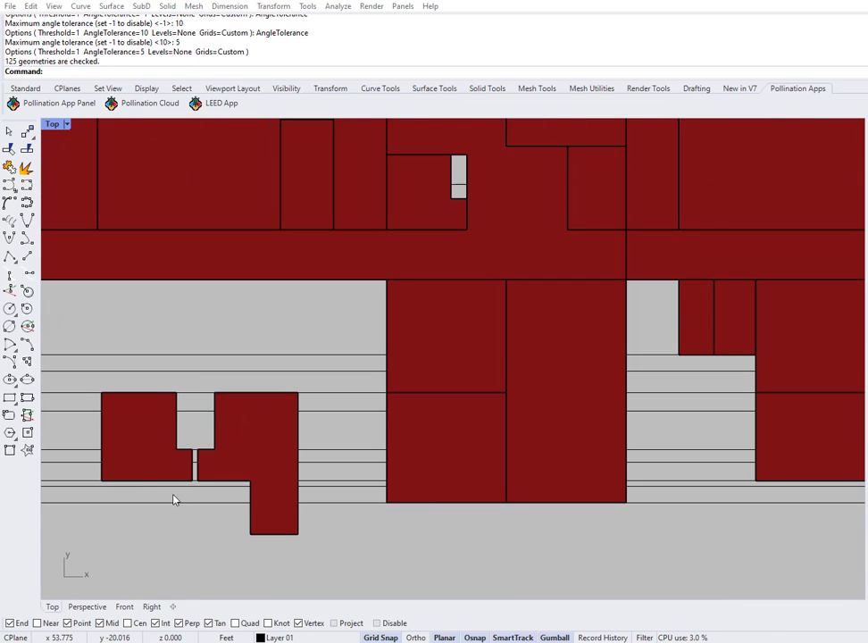
scroll(229, 463, "up", 2)
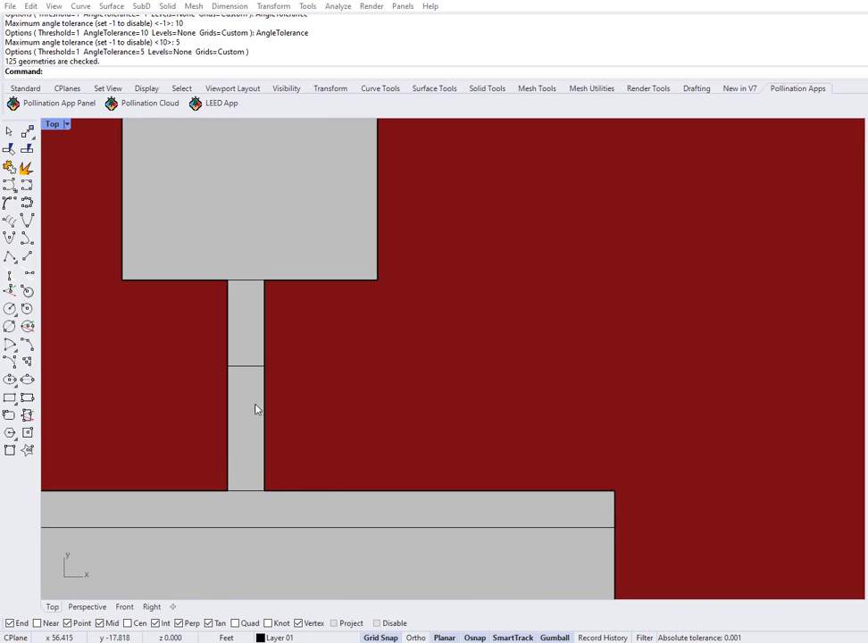
scroll(224, 368, "down", 5)
scroll(438, 398, "up", 5)
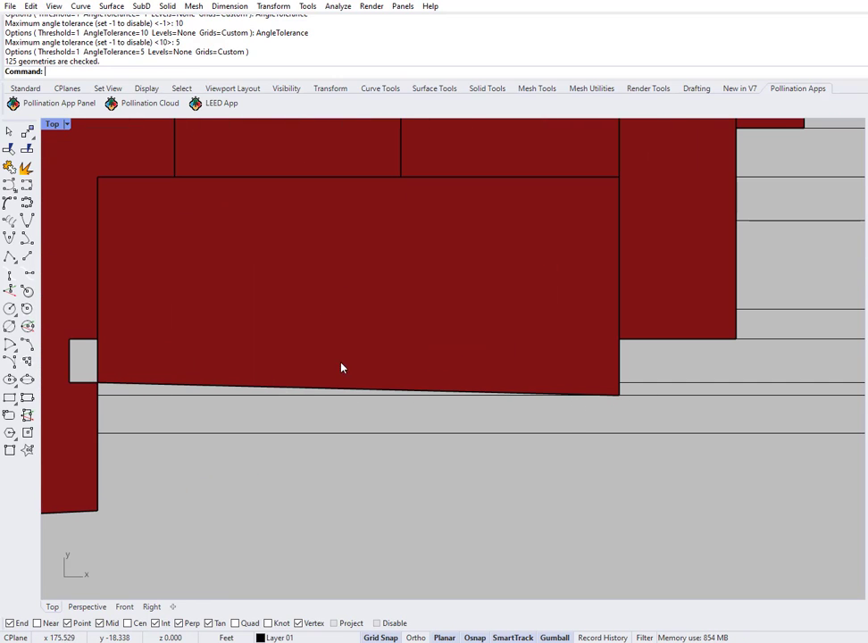
scroll(487, 366, "down", 8)
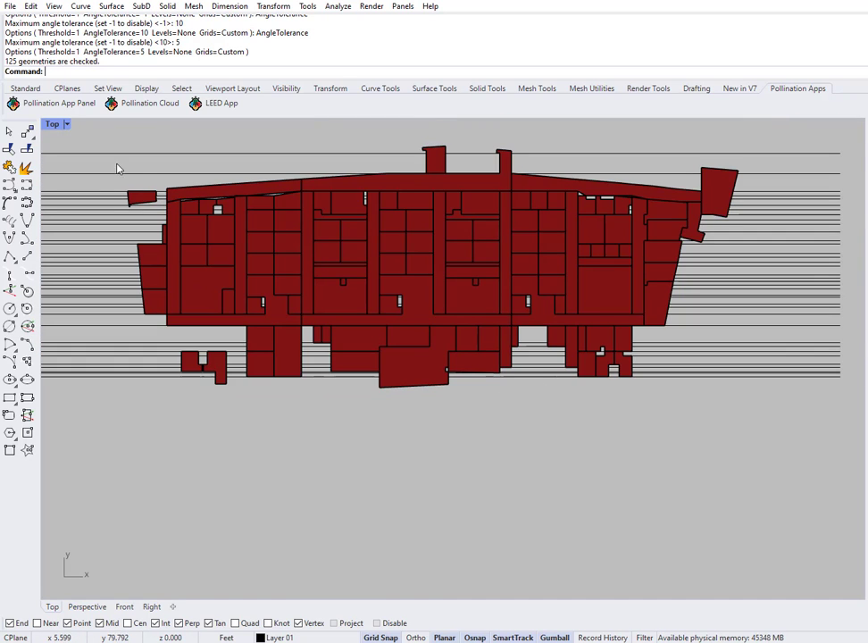
scroll(162, 183, "up", 8)
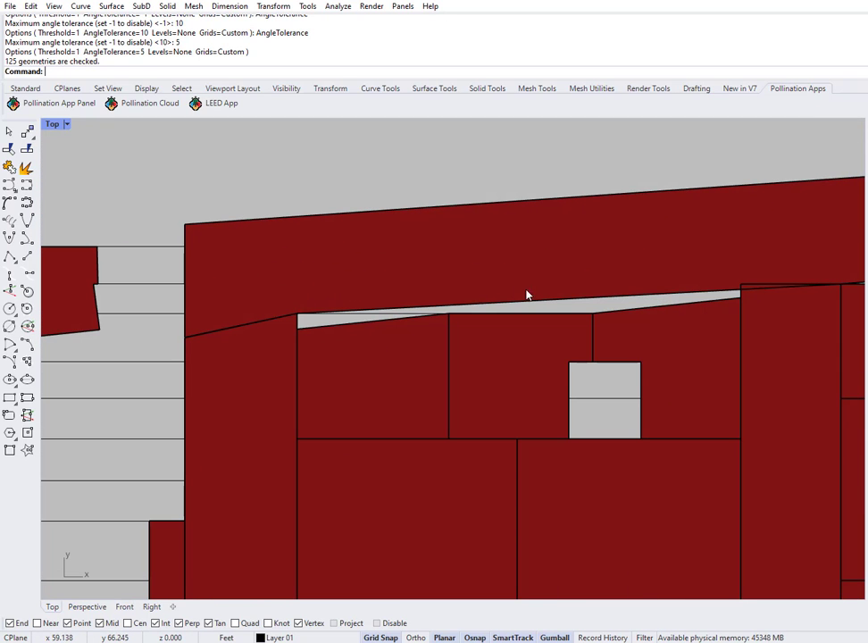
scroll(536, 299, "down", 6)
right_click_drag(456, 304, 349, 293)
scroll(347, 282, "down", 6)
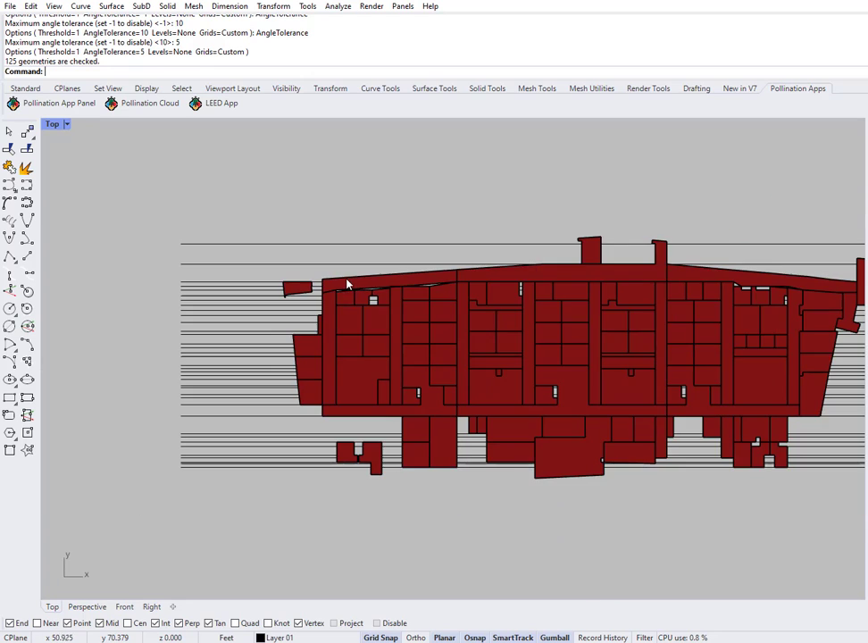
Delete all the horizontal grid lines and save the model
right_click_drag(432, 354, 242, 331)
left_click_drag(800, 185, 756, 486)
key("Delete")
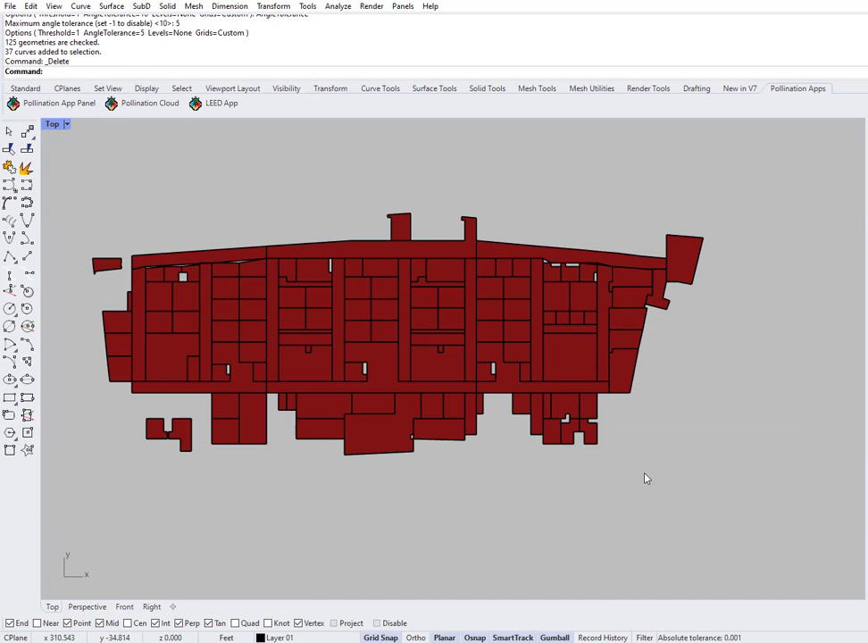
right_click_drag(334, 394, 426, 407)
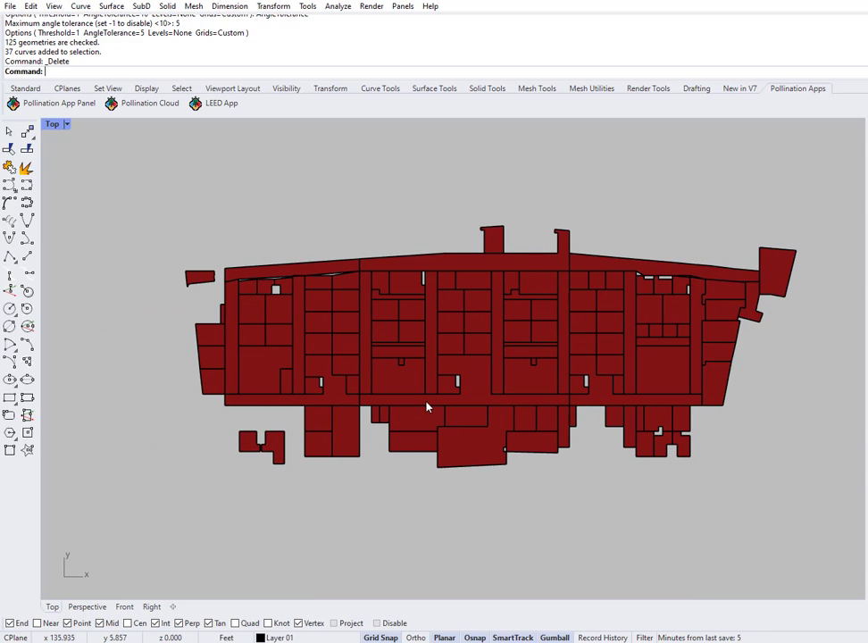
key("ctrl+s")
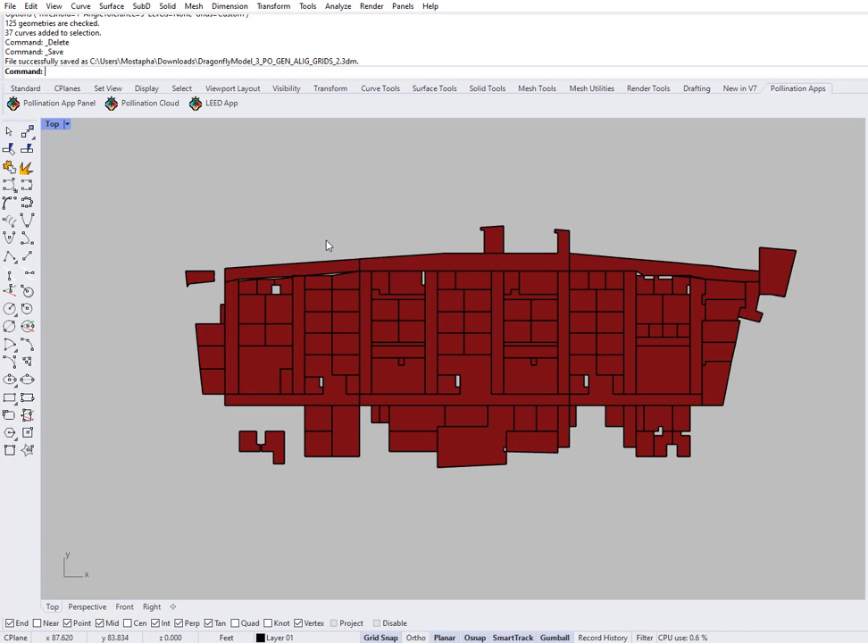
Generate alignment grids for the leftmost sloped segment of the upper corridor, with the direction set along its upper edge
scroll(246, 272, "up", 10)
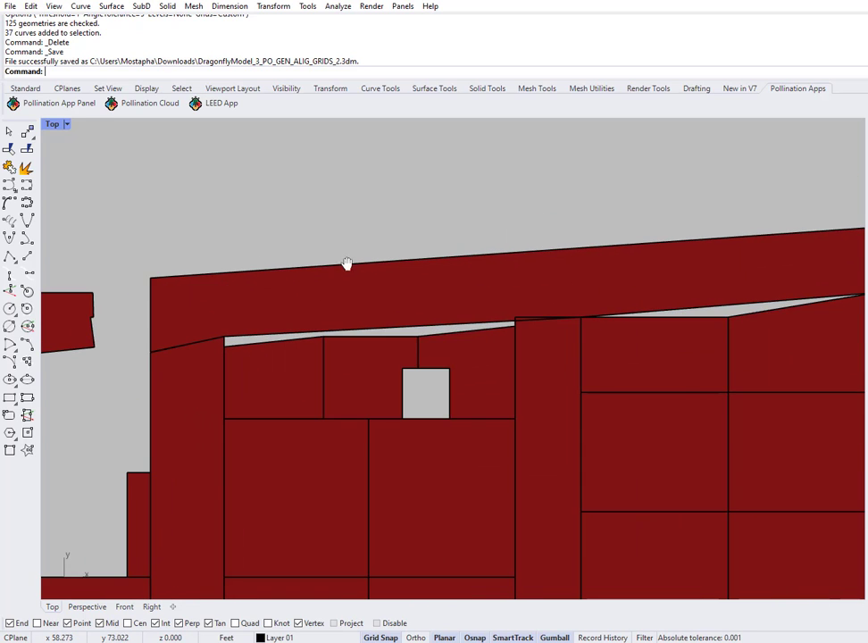
right_click_drag(347, 263, 304, 287)
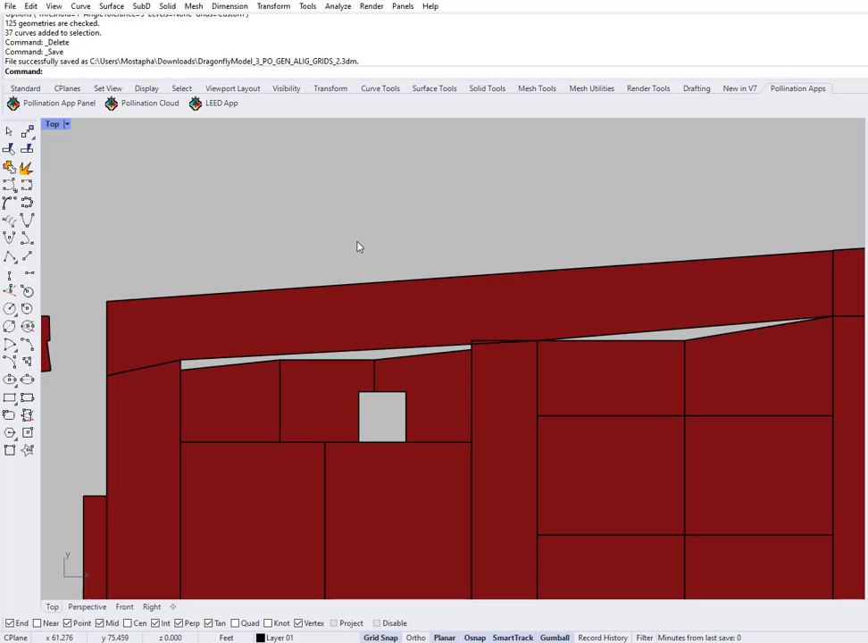
type("PO_GenAlignGrids")
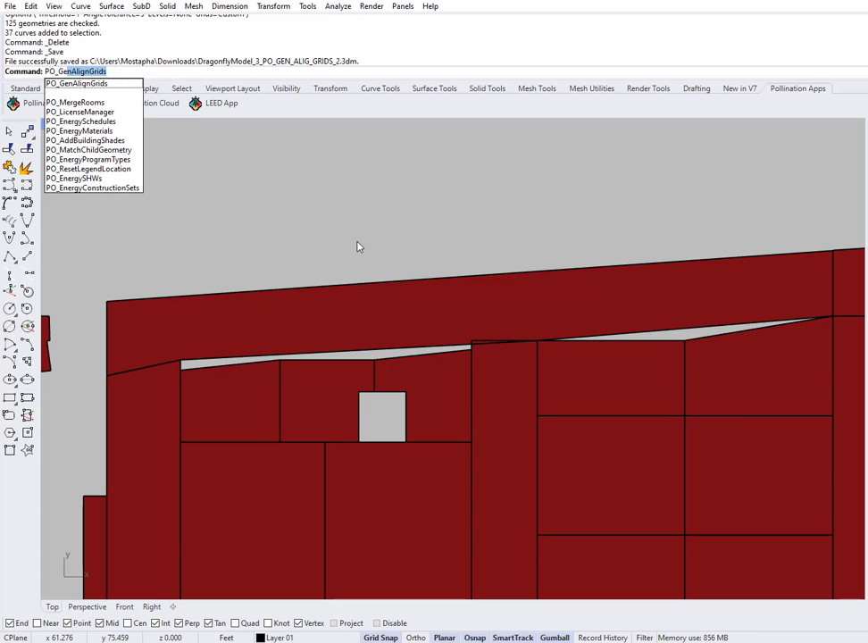
key("Return")
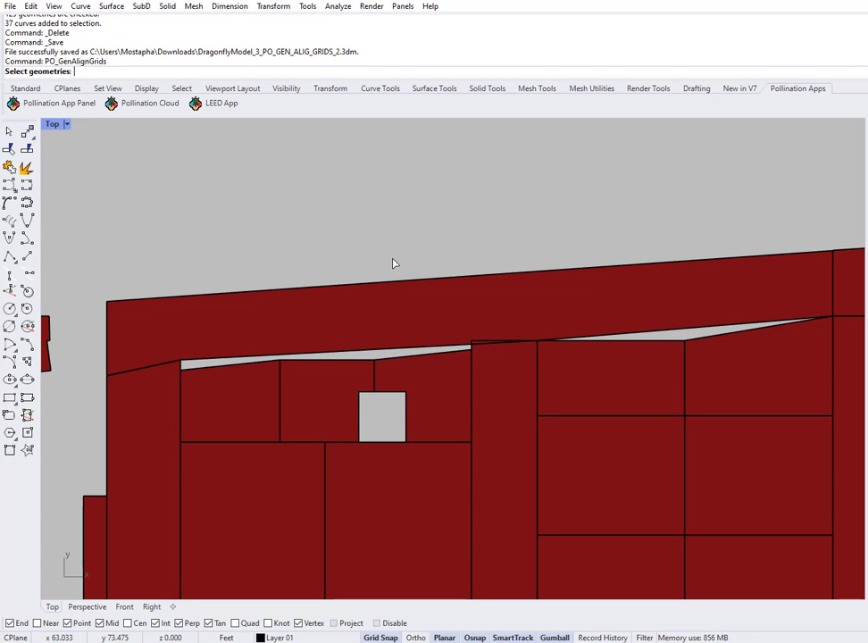
left_click(358, 313)
key("Return")
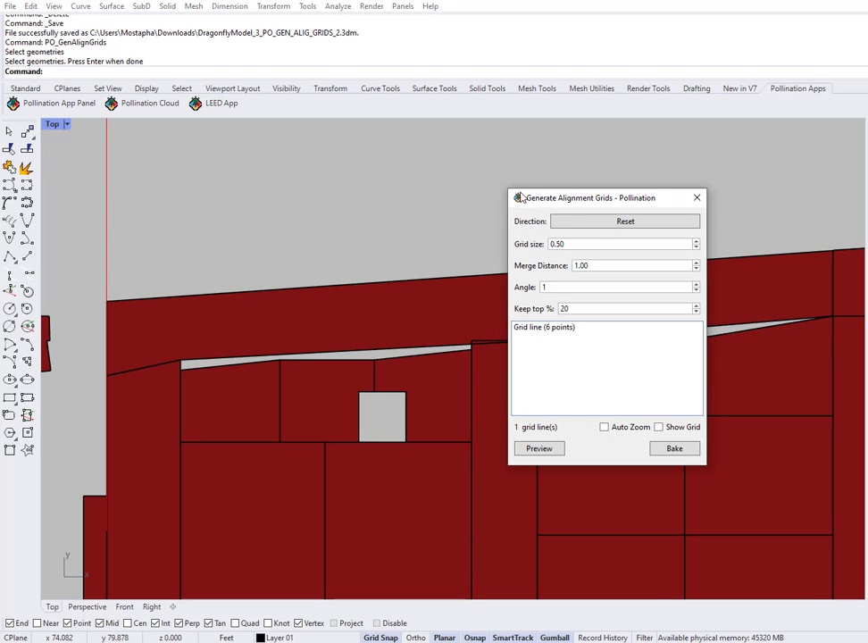
left_click(603, 224)
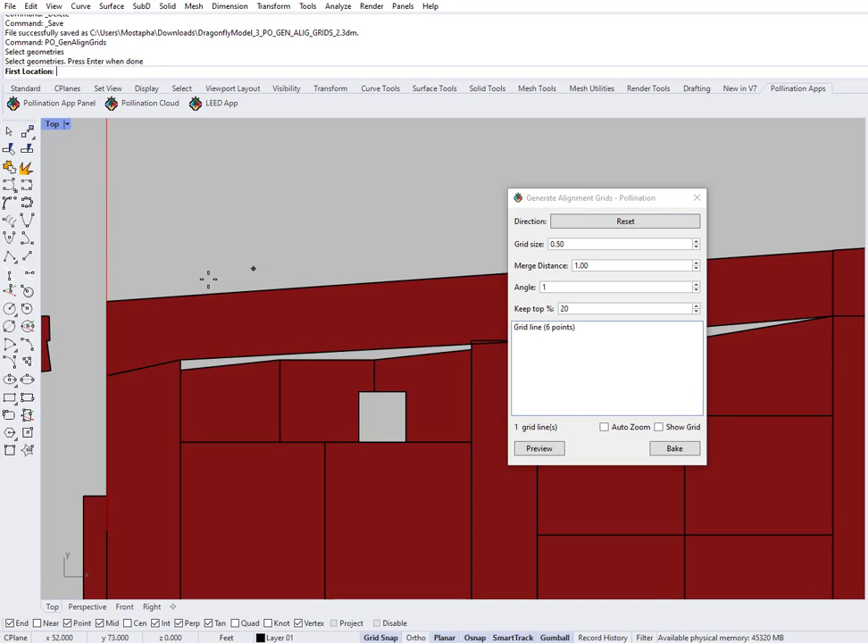
left_click(106, 301)
type("ne")
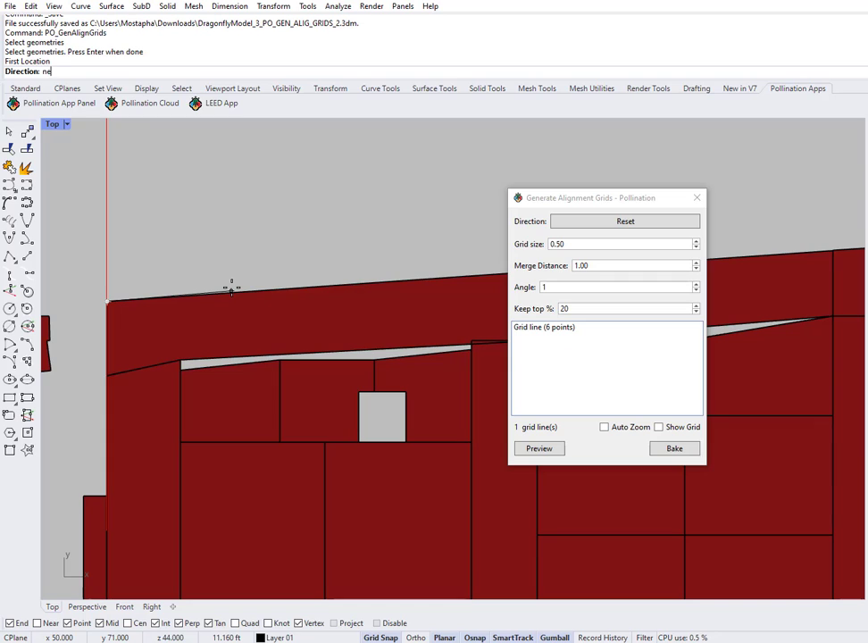
type("ar")
key("Return")
left_click(231, 286)
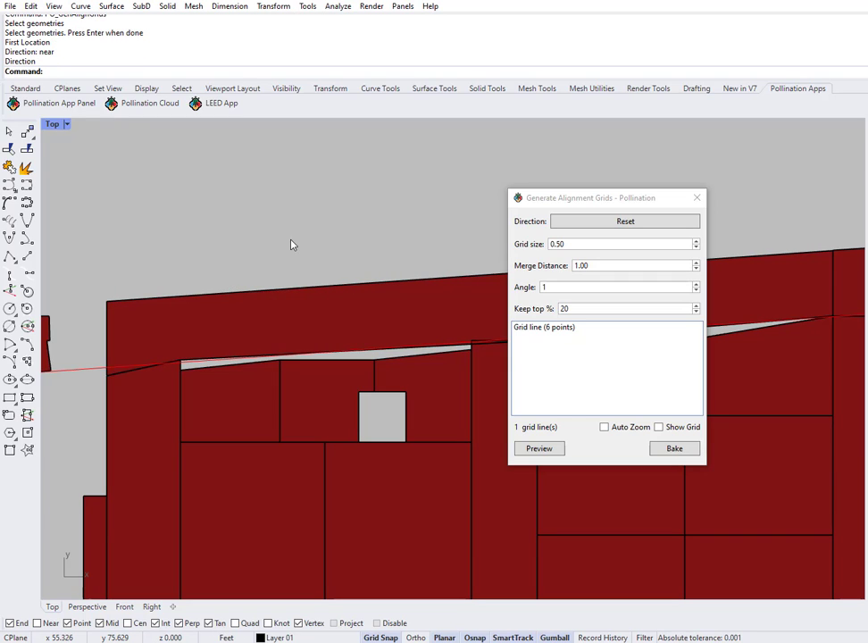
Set Keep top % to 100 and bake the sloped corridor's alignment grid lines
double_click(590, 308)
type("100")
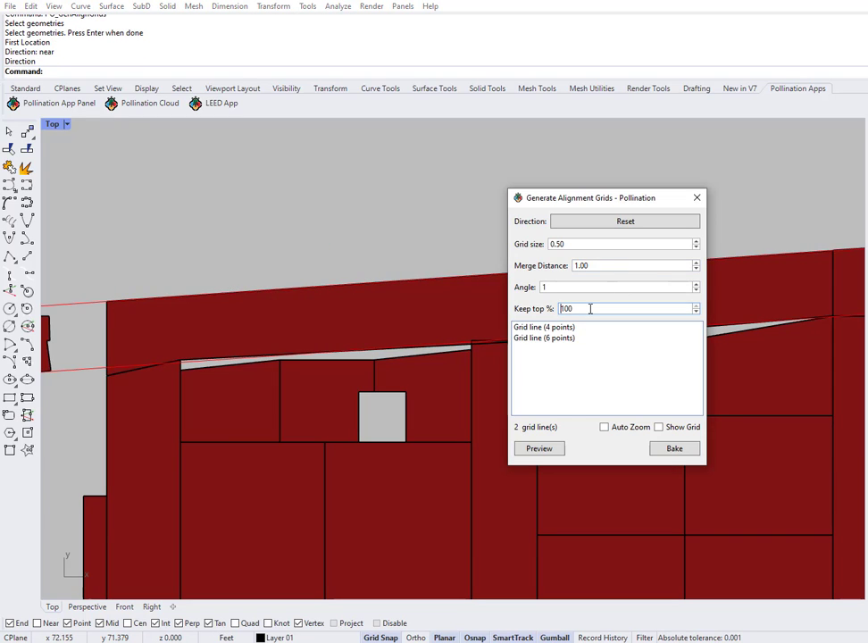
left_click_drag(627, 197, 711, 263)
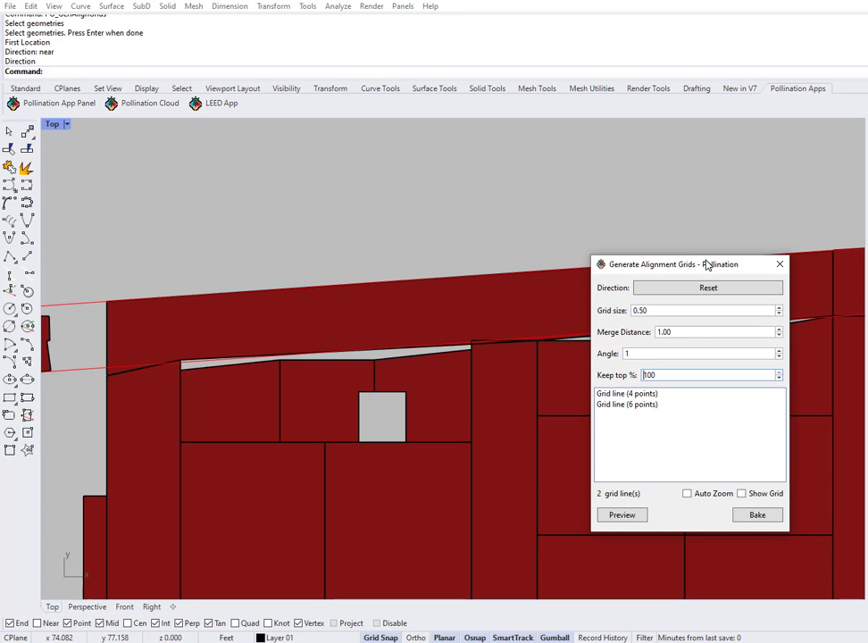
scroll(273, 281, "down", 4)
scroll(476, 265, "up", 3)
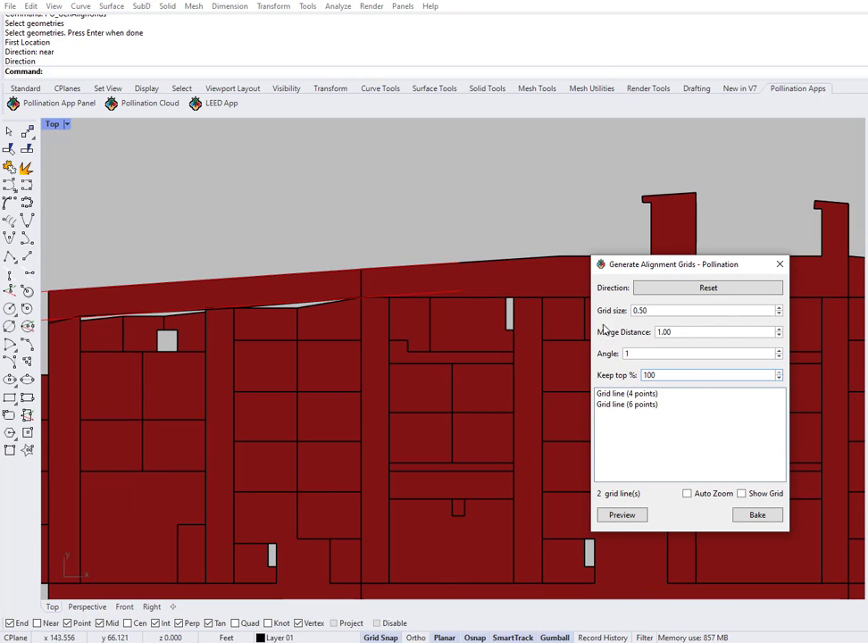
left_click(759, 516)
left_click(779, 265)
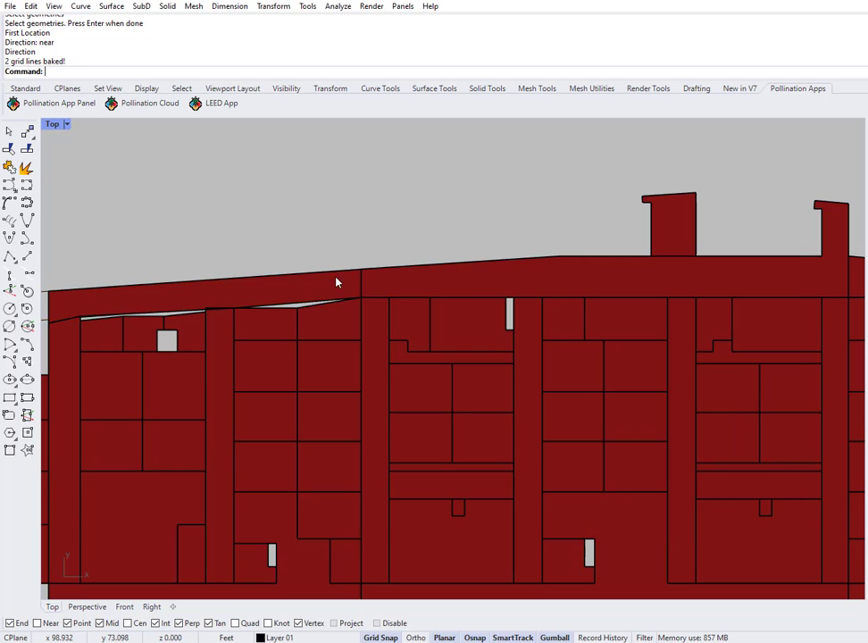
Examine the baked sloped grid lines against the corridor outline and the gaps between the corridor and the rooms below
scroll(593, 275, "up", 3)
scroll(298, 293, "up", 3)
left_click_drag(382, 254, 364, 376)
right_click_drag(614, 382, 316, 395)
scroll(343, 336, "down", 2)
scroll(343, 336, "down", 1)
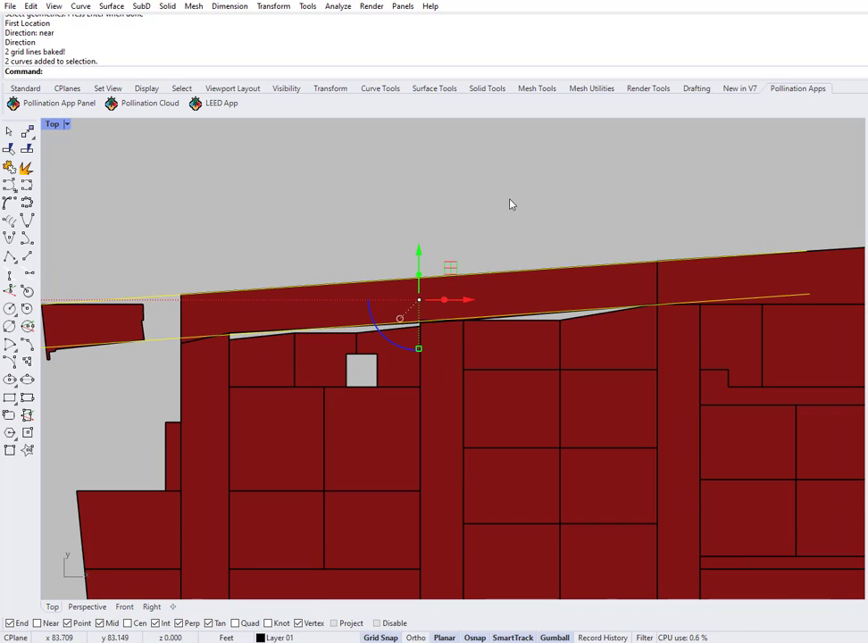
key("Escape")
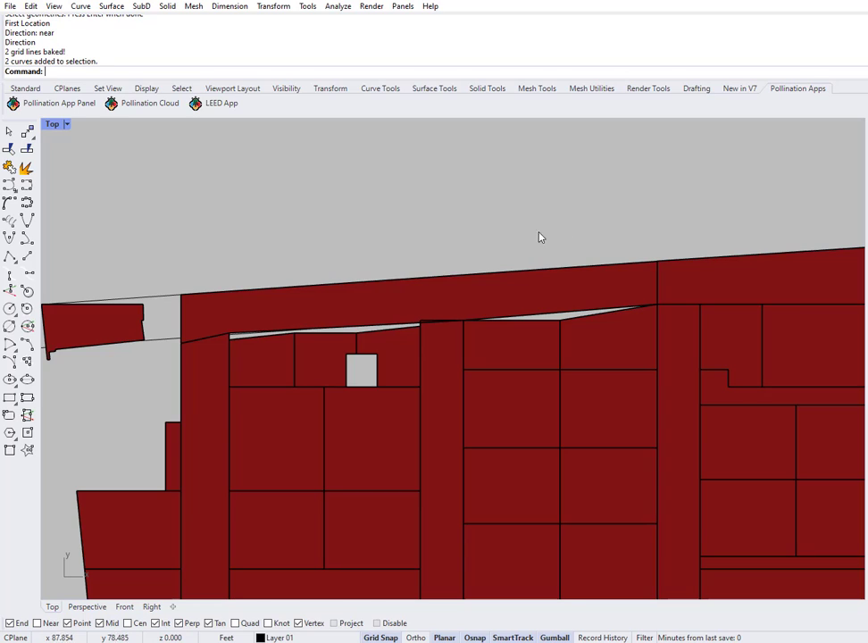
left_click(186, 320)
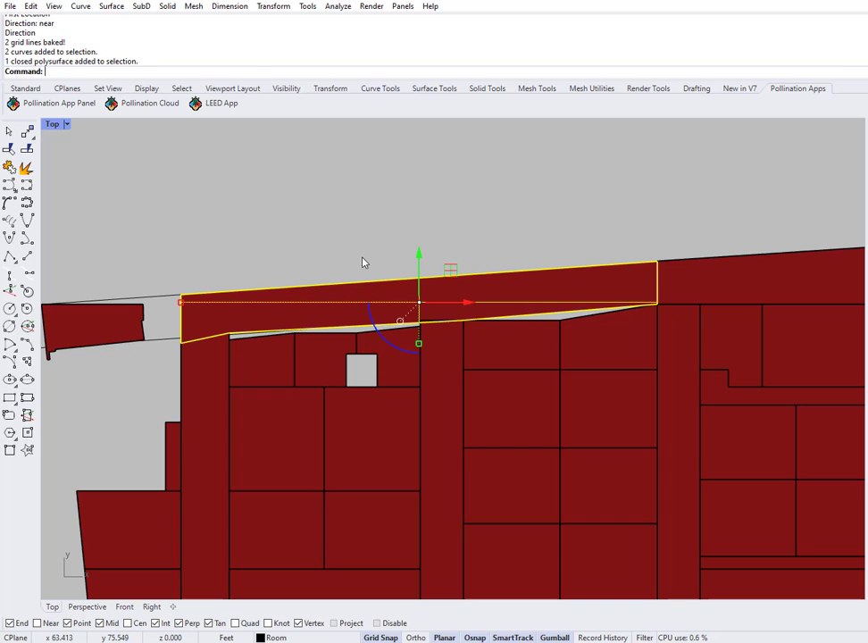
scroll(443, 343, "up", 6)
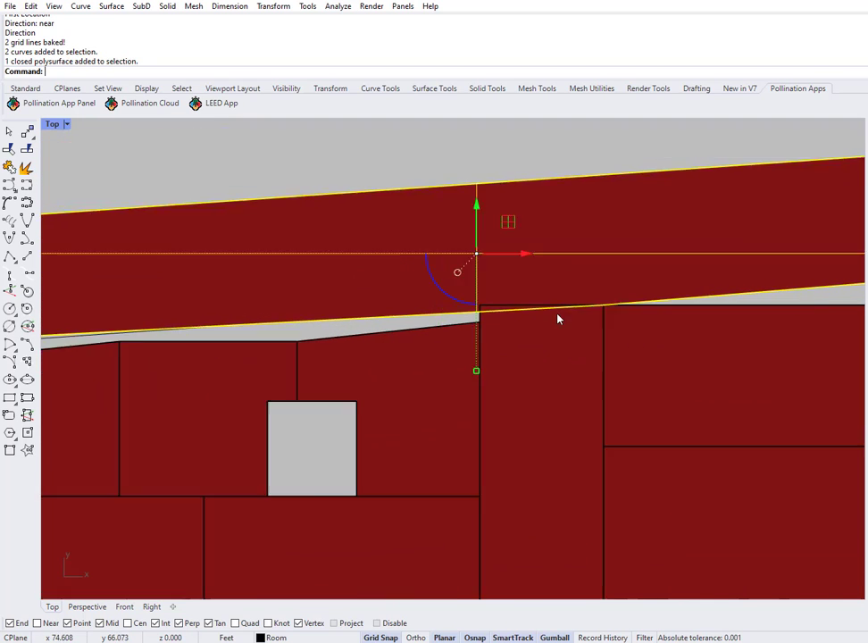
scroll(500, 268, "down", 3)
left_click(434, 206)
scroll(434, 205, "down", 4)
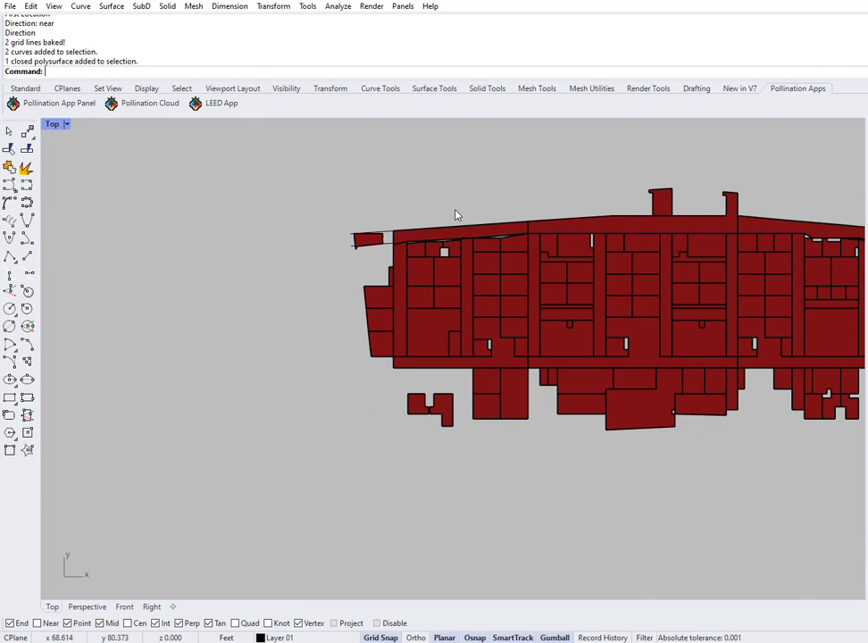
right_click_drag(455, 214, 382, 242)
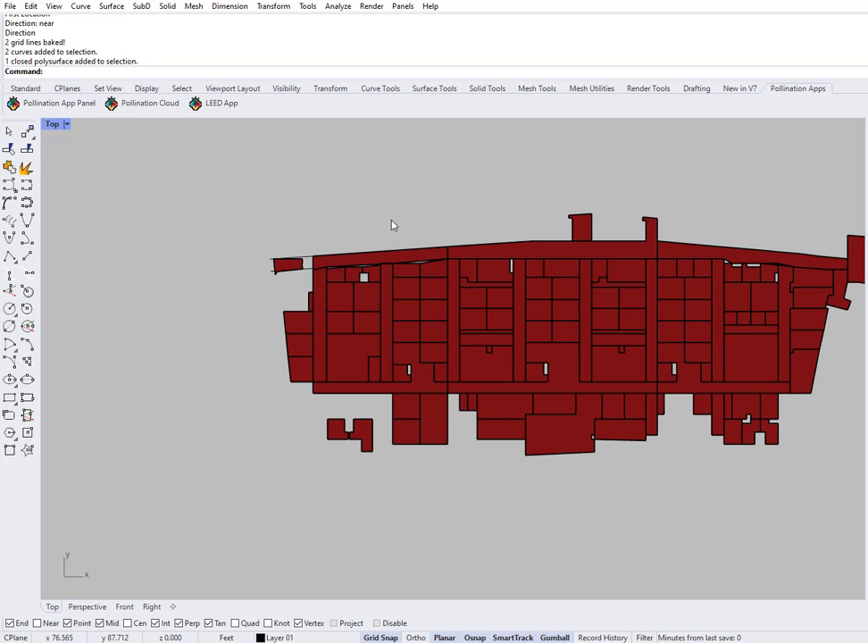
Rebuild all rooms in the floor plan with MergeCoplanar=Yes and RebuildFaces=No
type("PO_RebuildRooms")
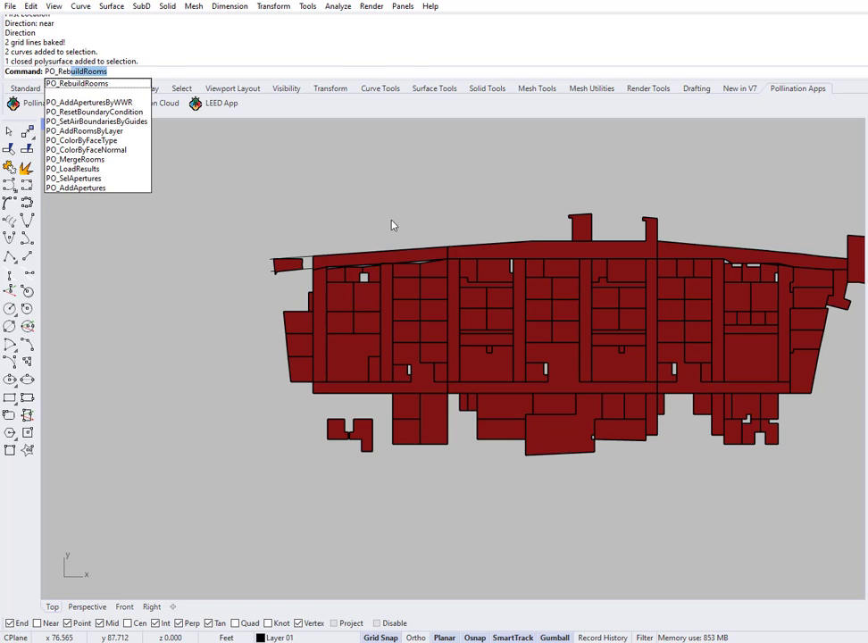
key("Return")
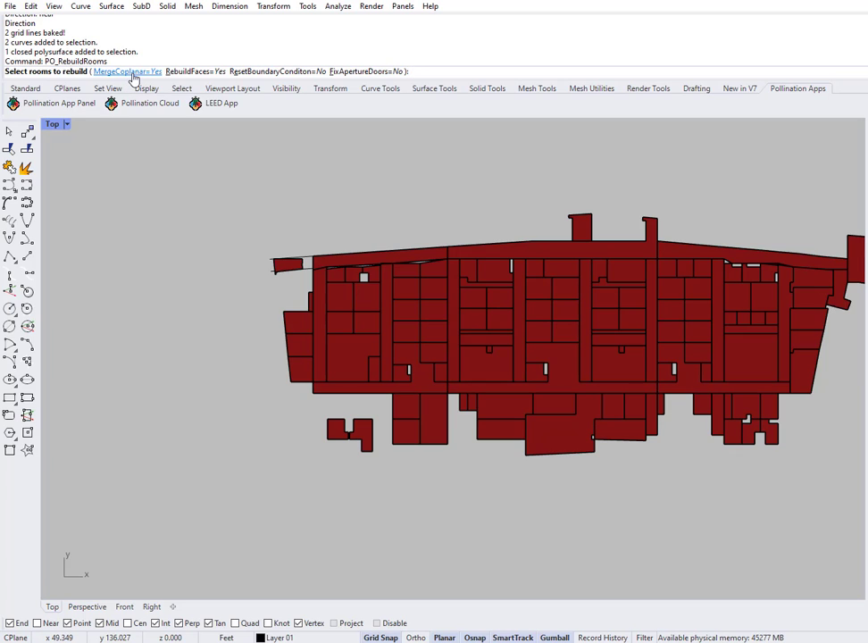
left_click(187, 72)
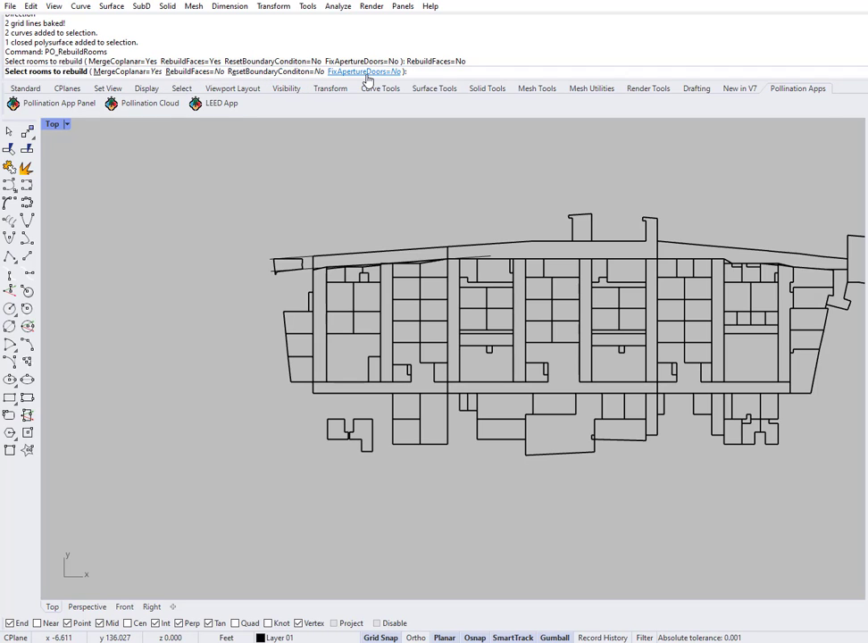
scroll(289, 203, "down", 2)
right_click_drag(346, 210, 243, 217)
left_click_drag(141, 164, 732, 473)
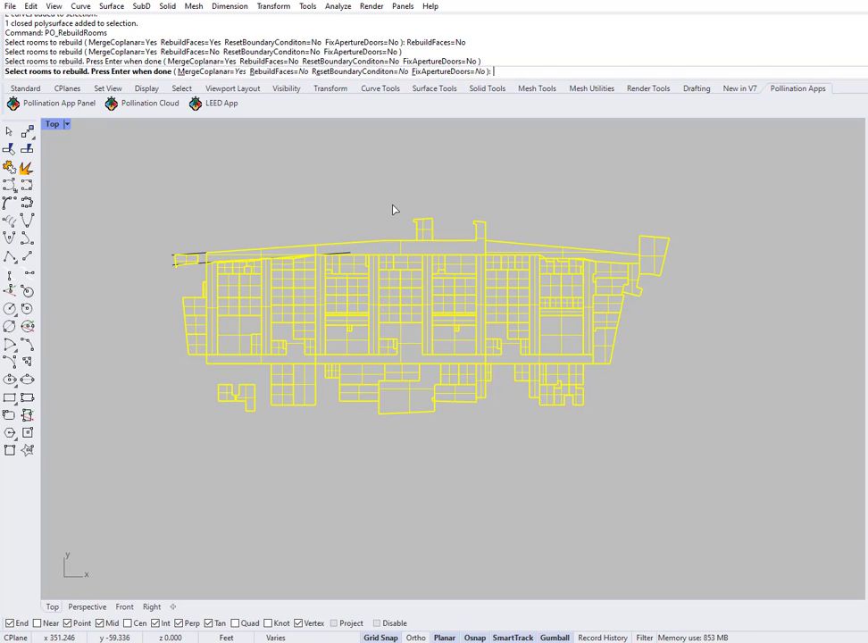
key("Return")
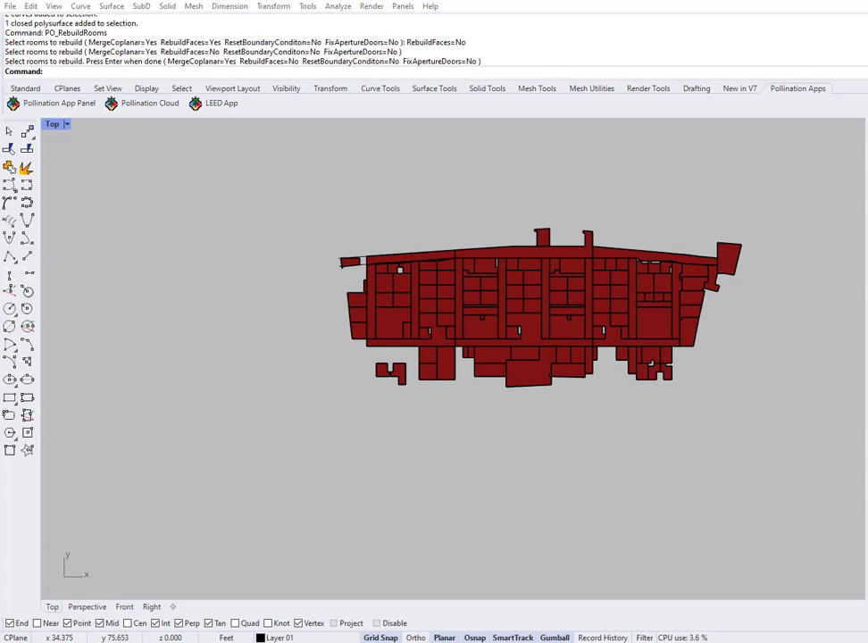
Start PO_AlignToGrid on the leftmost sloped corridor segment and the rooms and vertical corridors touching its lower edge
right_click_drag(545, 295, 458, 315)
scroll(306, 258, "up", 8)
scroll(223, 300, "up", 3)
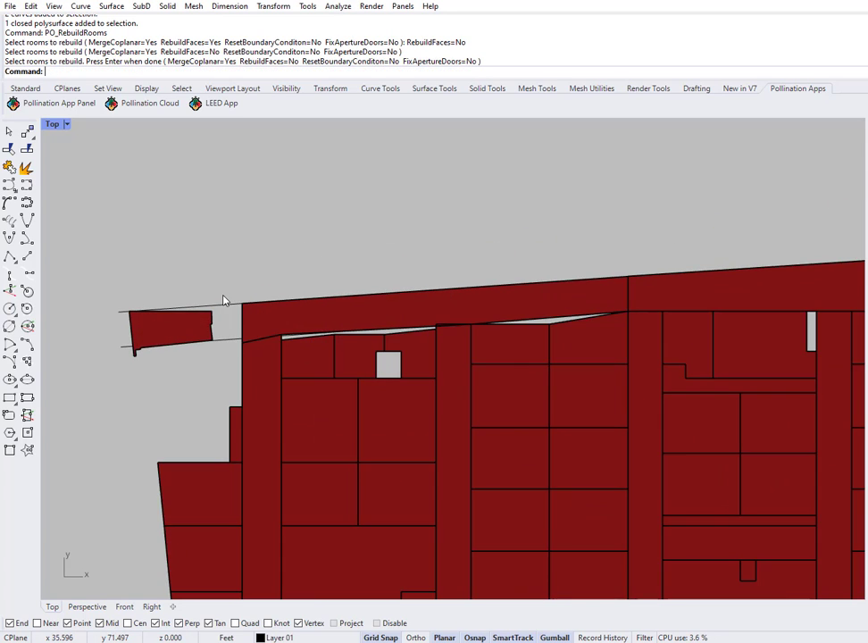
scroll(215, 278, "down", 5)
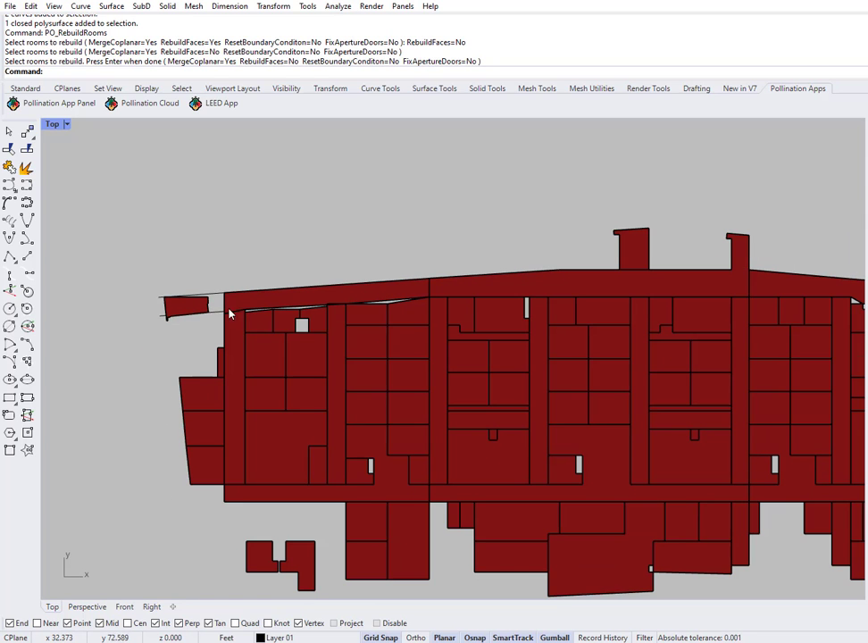
mouse_move(229, 311)
right_mouse_down()
mouse_move(316, 365)
mouse_move(230, 322)
right_mouse_up()
scroll(185, 246, "up", 5)
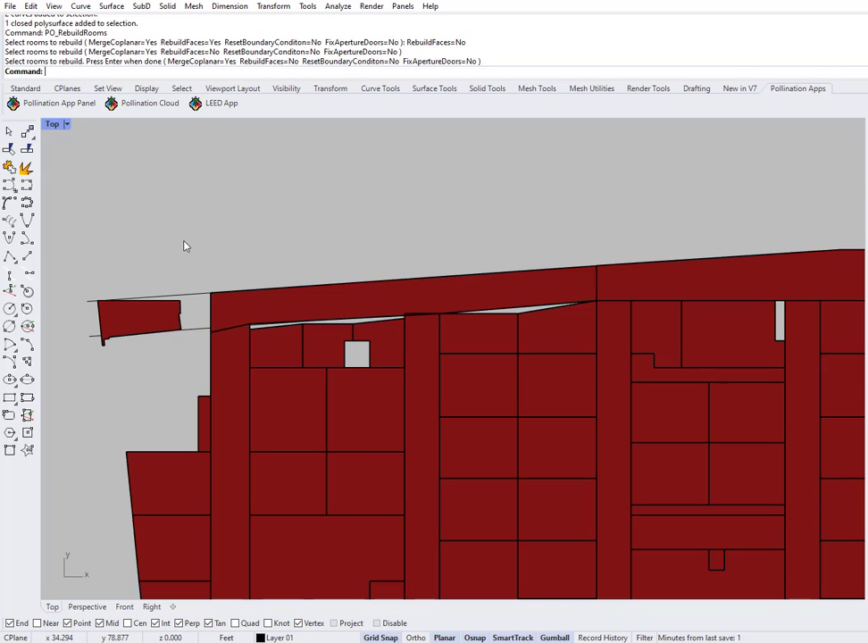
type("PO_AlignToGrid")
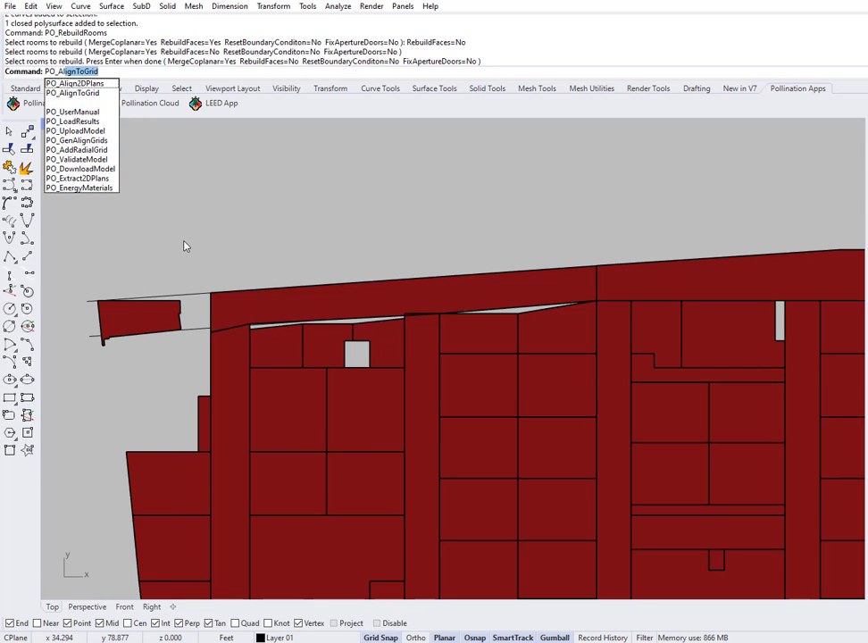
key("Return")
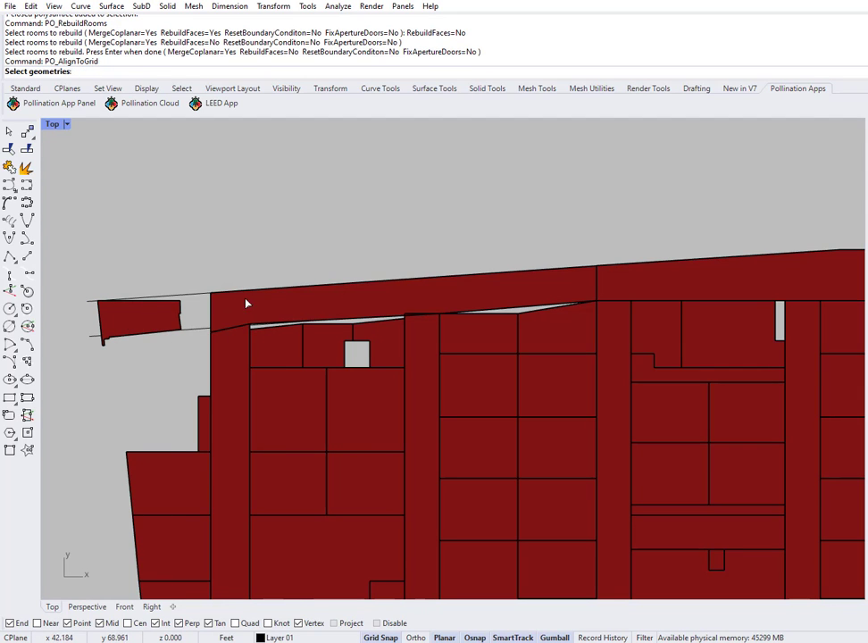
left_click_drag(566, 244, 233, 347)
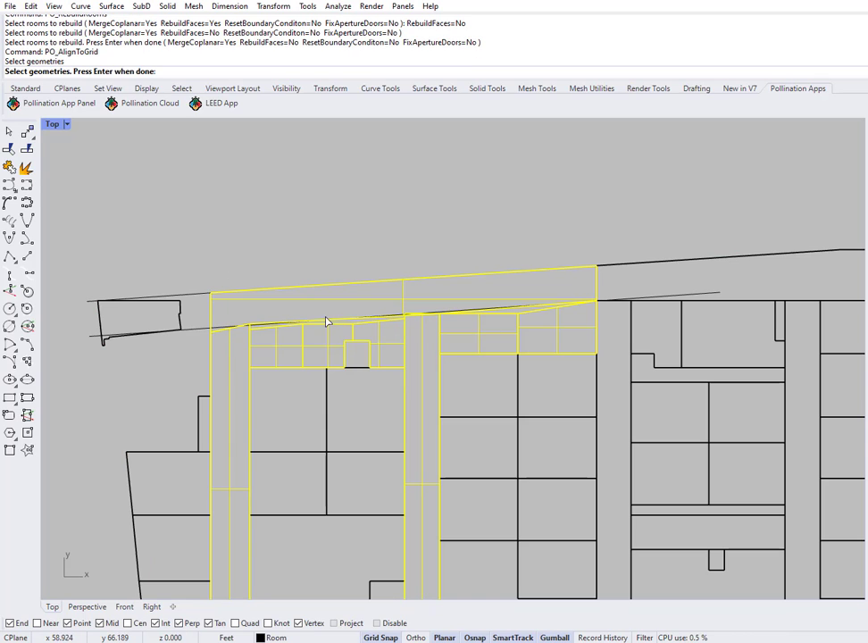
key("Return")
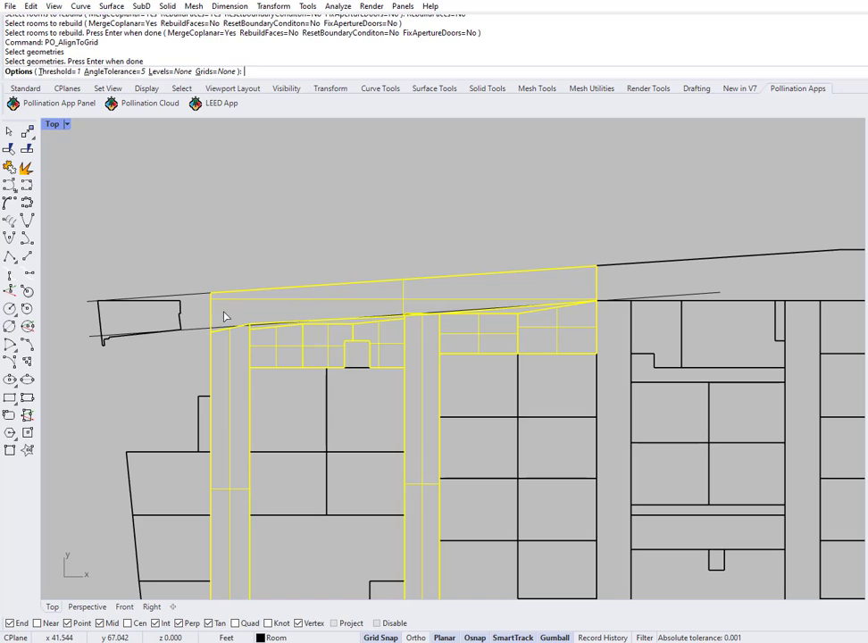
Choose the lower sloped corridor grid line as the alignment's custom grid and answer No to accepting its proposed extension
left_click(212, 71)
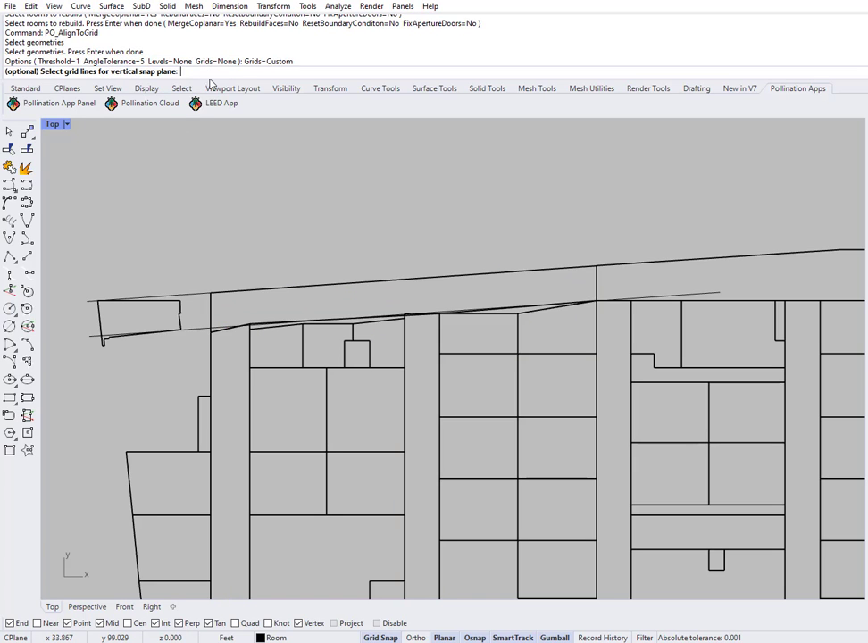
left_click(197, 326)
key("Return")
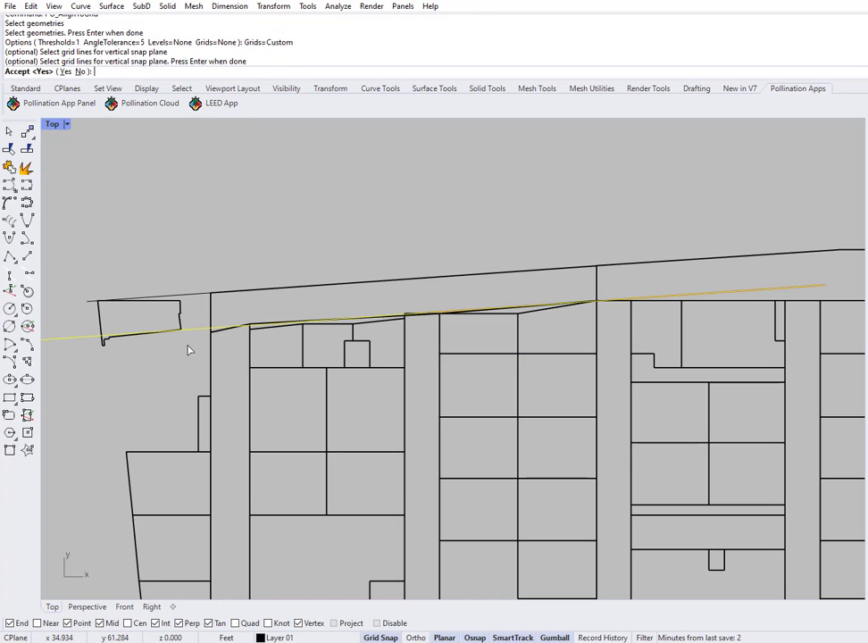
left_click(80, 71)
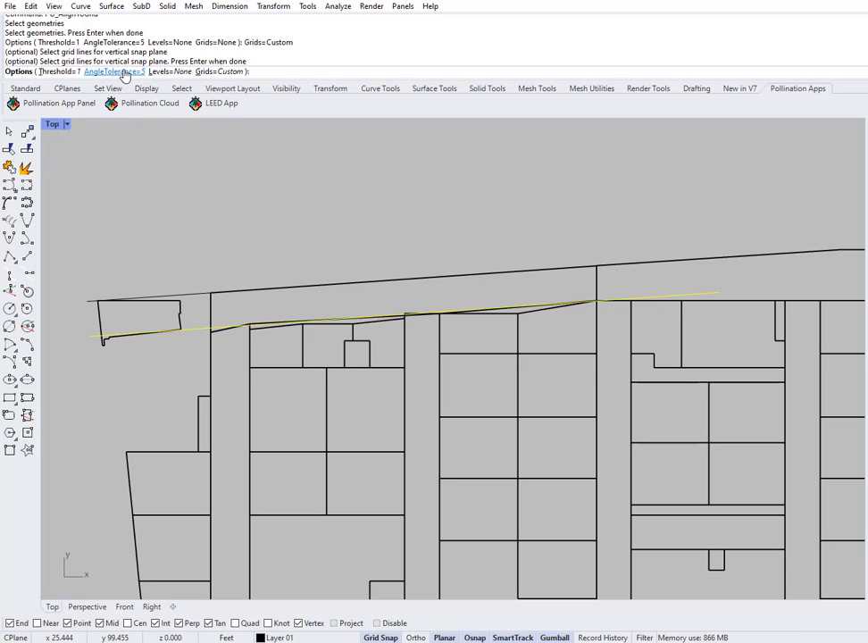
Align the selected rooms to the grid line with AngleTolerance disabled at -1 and Threshold set to 2
left_click(114, 71)
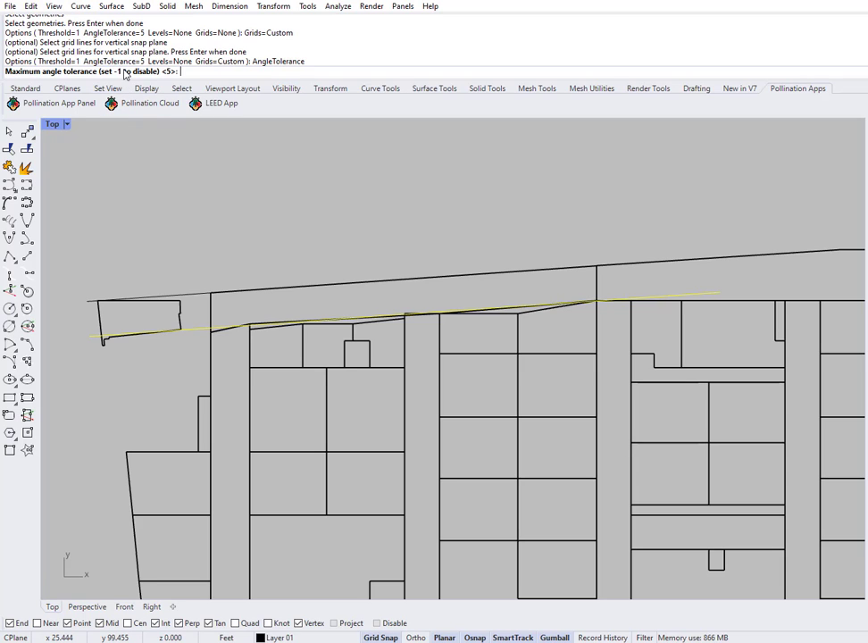
type("-1")
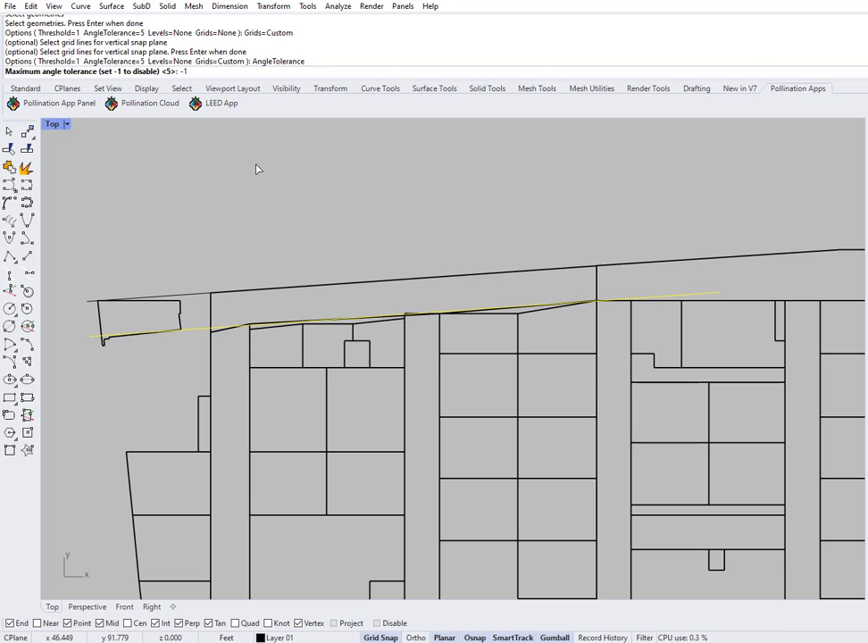
key("Return")
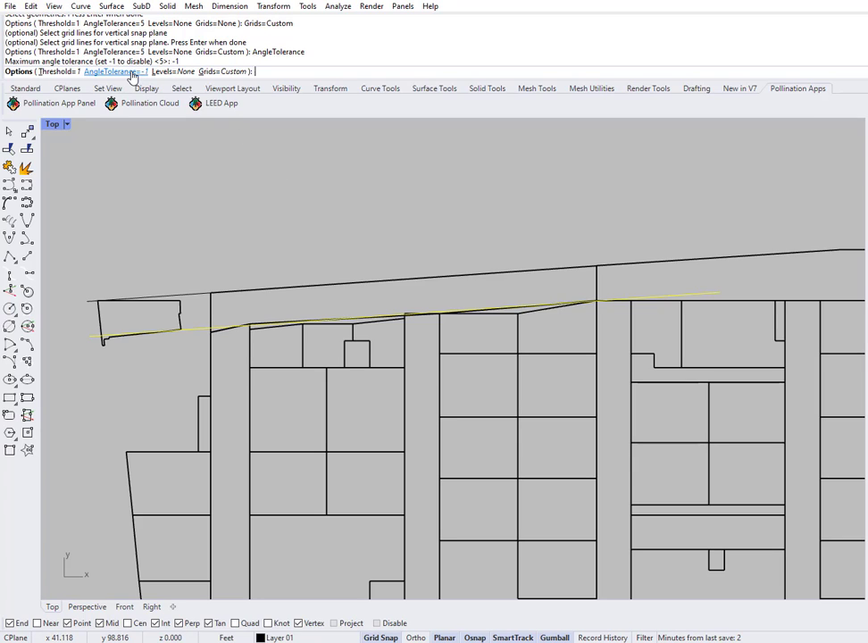
left_click(59, 71)
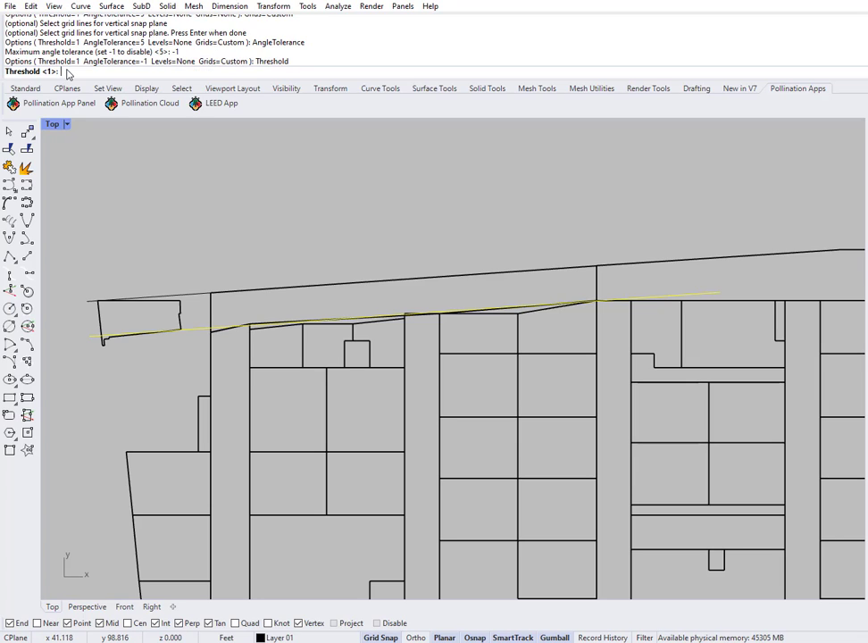
type("2")
key("Return")
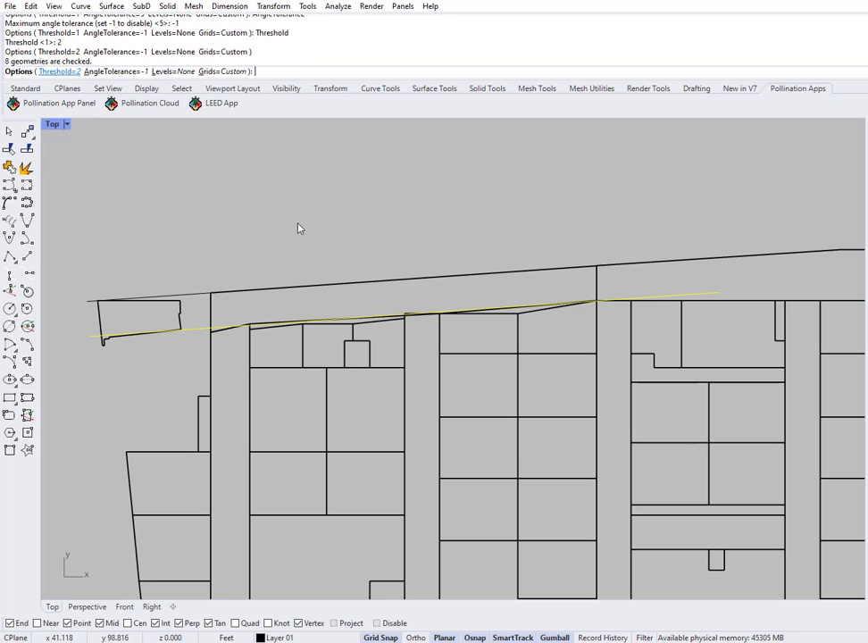
key("Return")
Examine the joints along the aligned lower corridor edge, especially between the small room and the second vertical corridor
scroll(249, 324, "up", 5)
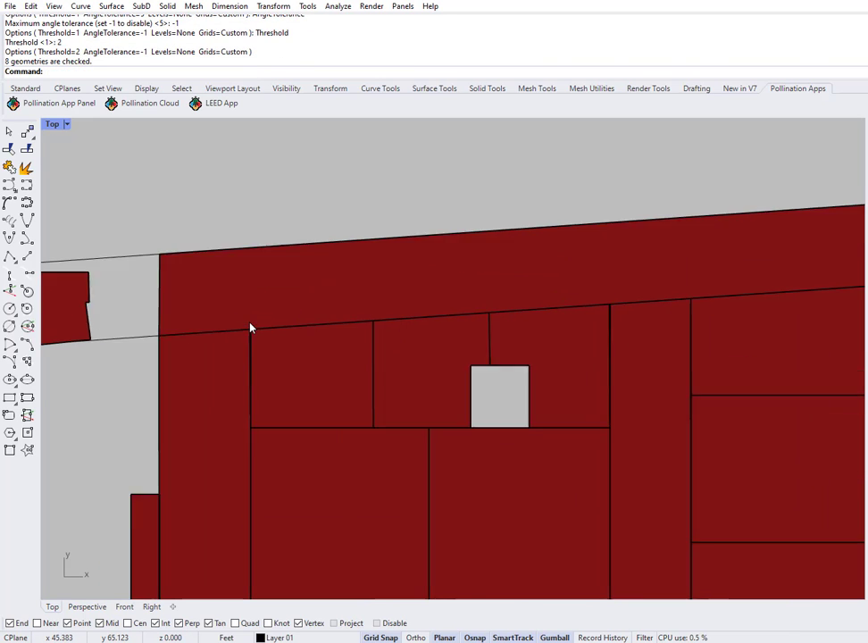
scroll(649, 302, "up", 3)
scroll(775, 351, "down", 3)
scroll(671, 302, "up", 5)
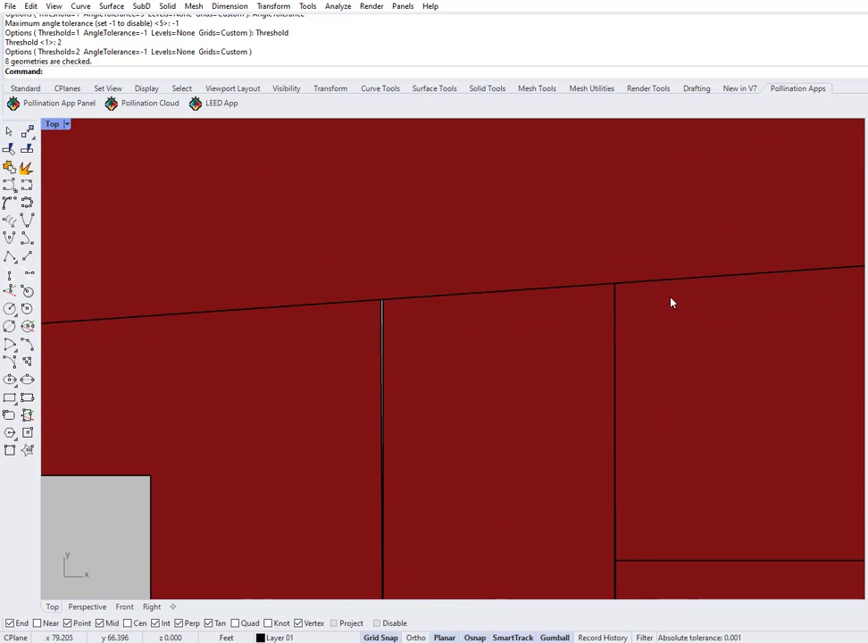
scroll(385, 414, "up", 4)
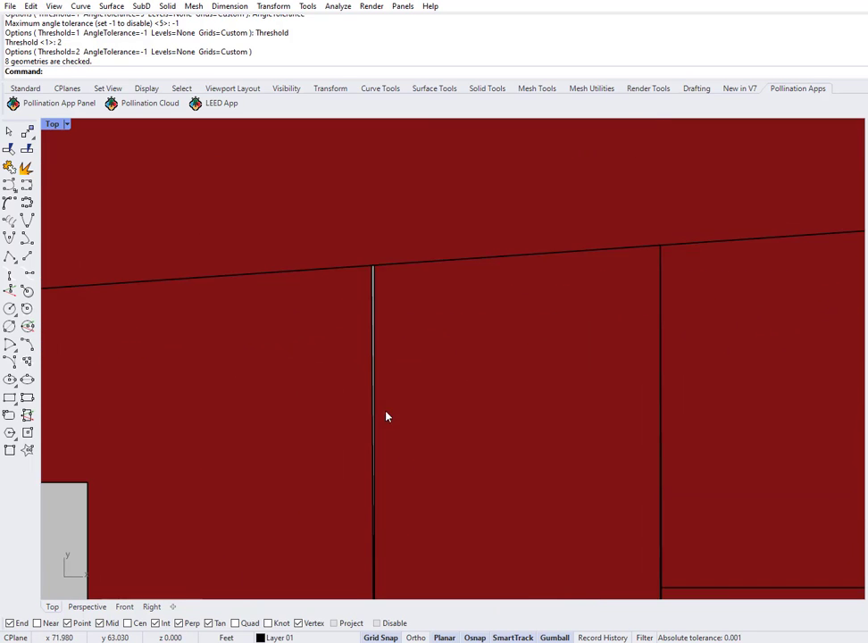
left_click(370, 265)
scroll(404, 261, "down", 3)
scroll(403, 261, "down", 2)
scroll(375, 259, "up", 6)
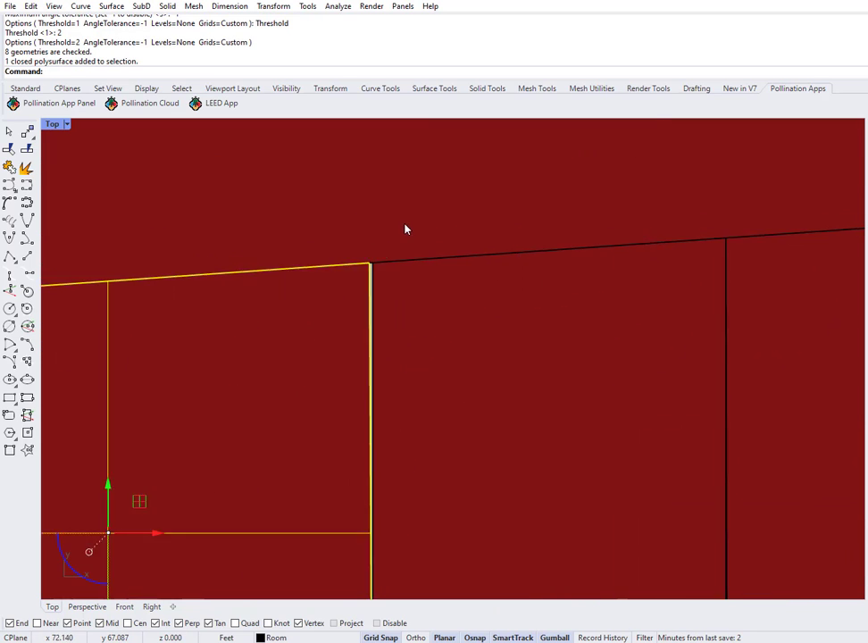
scroll(345, 261, "up", 5)
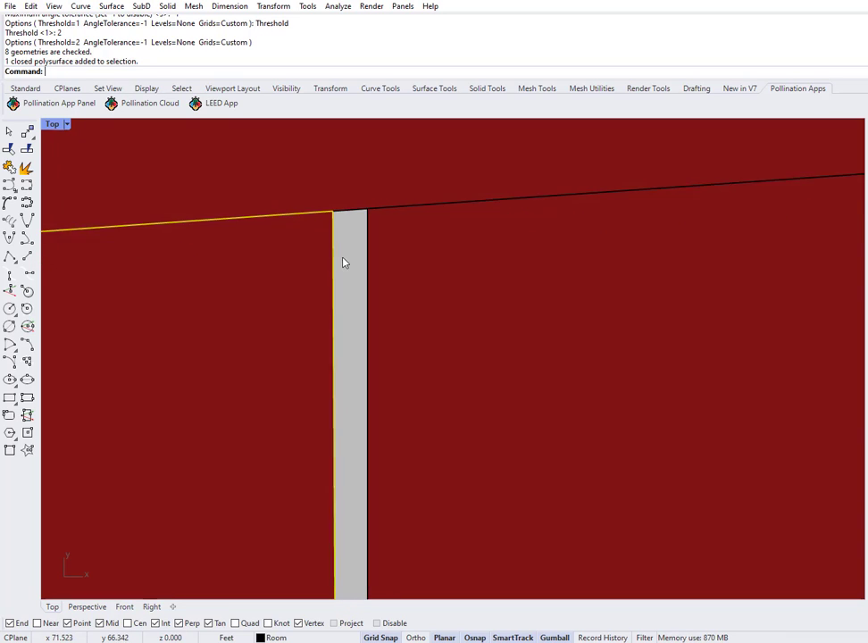
key("Escape")
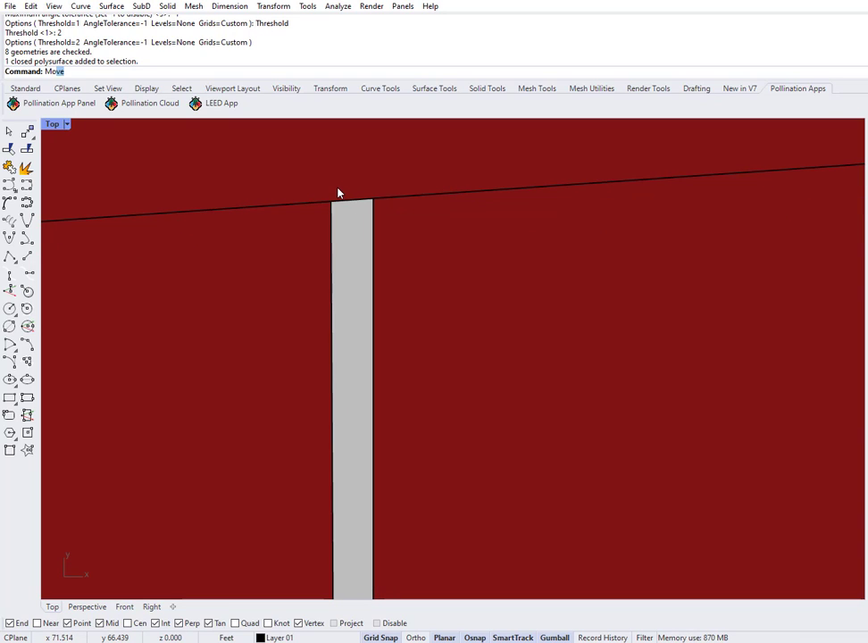
Use MoveEdge to snap the small room's right vertical edge onto the adjacent vertical corridor's upper corner
type("Move")
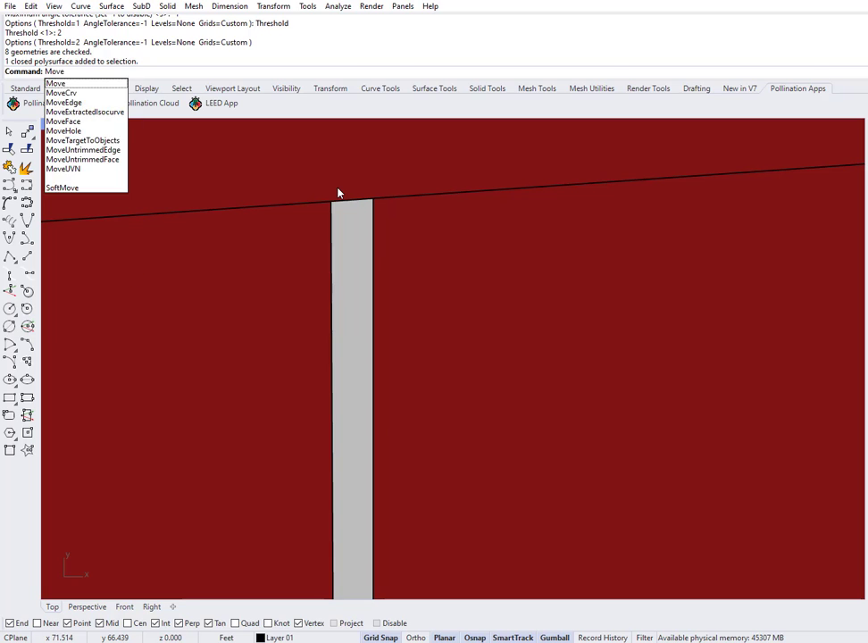
type("Edge")
key("Return")
left_click_drag(313, 168, 352, 241)
key("Return")
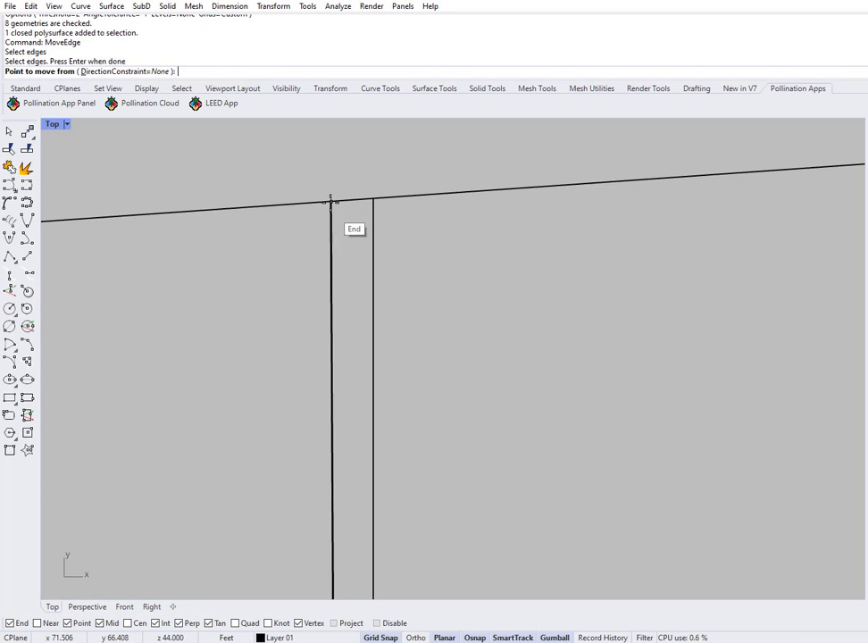
left_click(331, 201)
left_click(369, 193)
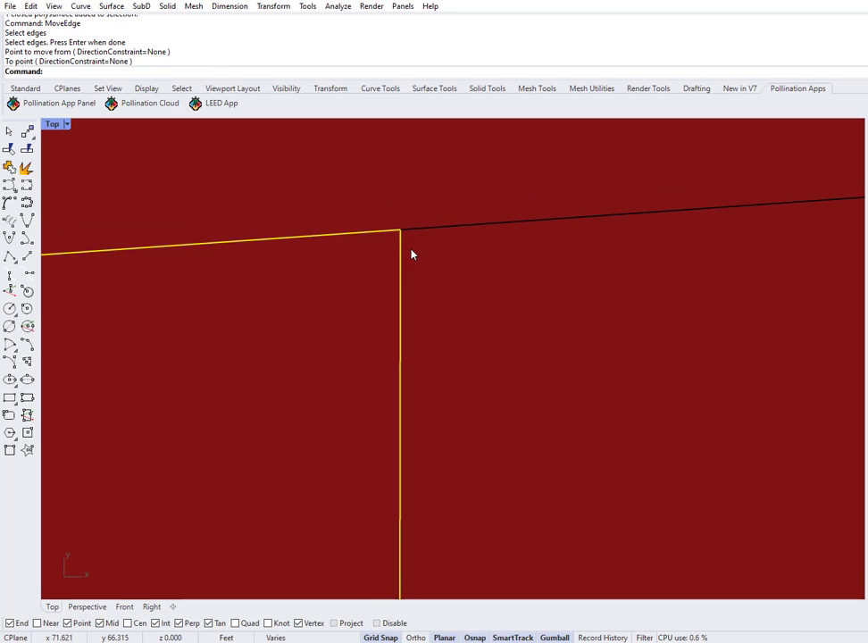
scroll(411, 254, "down", 5)
key("Escape")
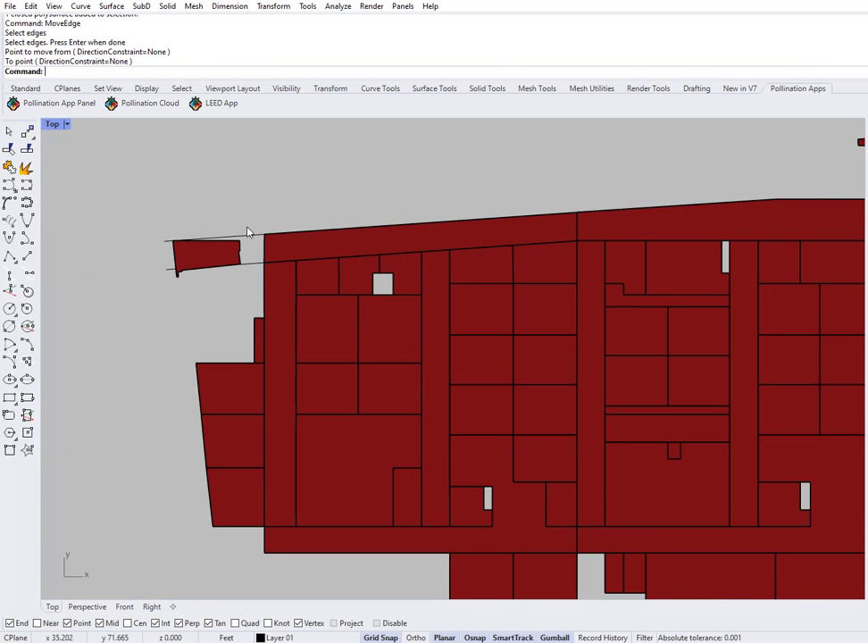
Delete the two sloped grid lines along the left part of the upper corridor
scroll(249, 232, "up", 2)
left_click_drag(255, 322, 253, 322)
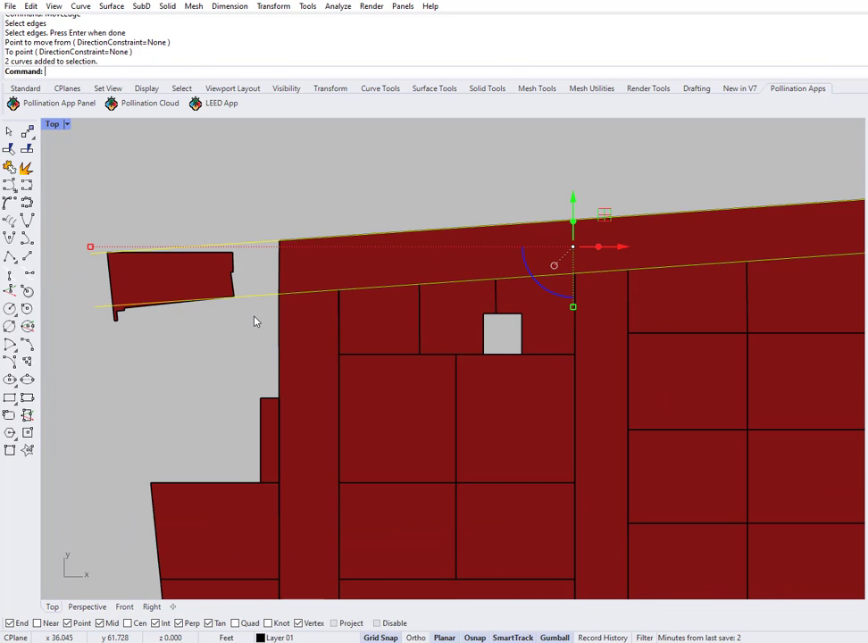
key("Delete")
Examine the right sloped corridor's lower edge and its joints with the rooms and vertical corridors below
scroll(254, 321, "down", 4)
scroll(618, 297, "up", 6)
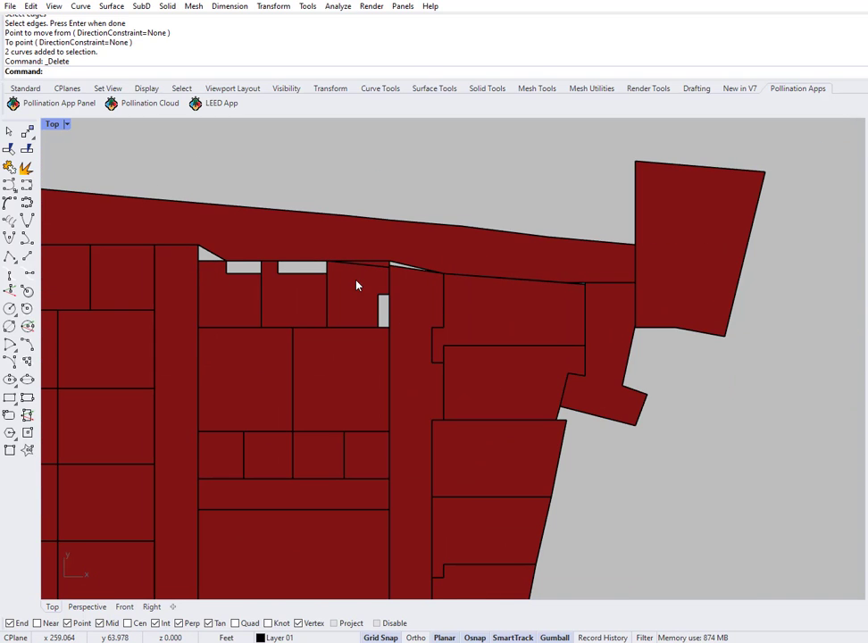
right_click_drag(380, 284, 580, 242)
scroll(576, 242, "down", 4)
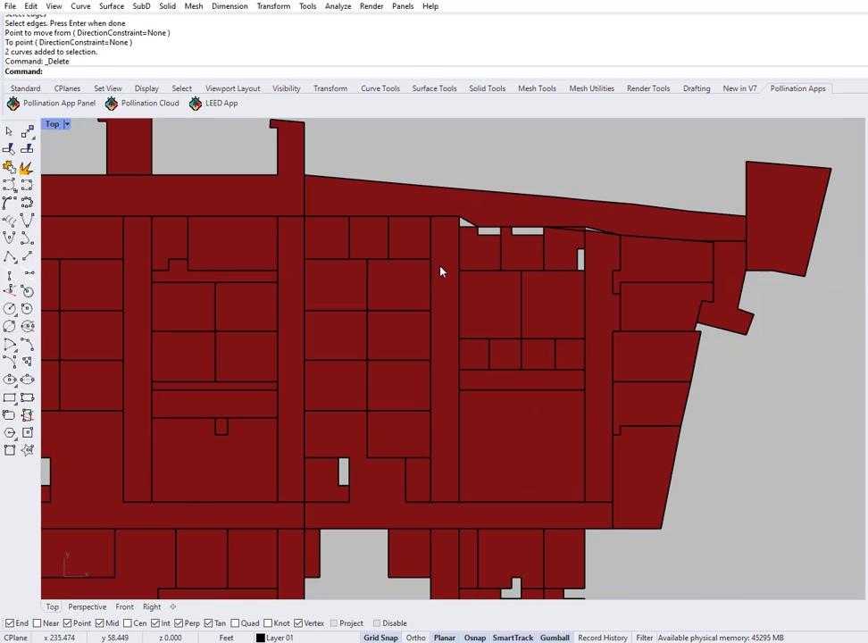
scroll(465, 225, "up", 1)
scroll(599, 244, "up", 5)
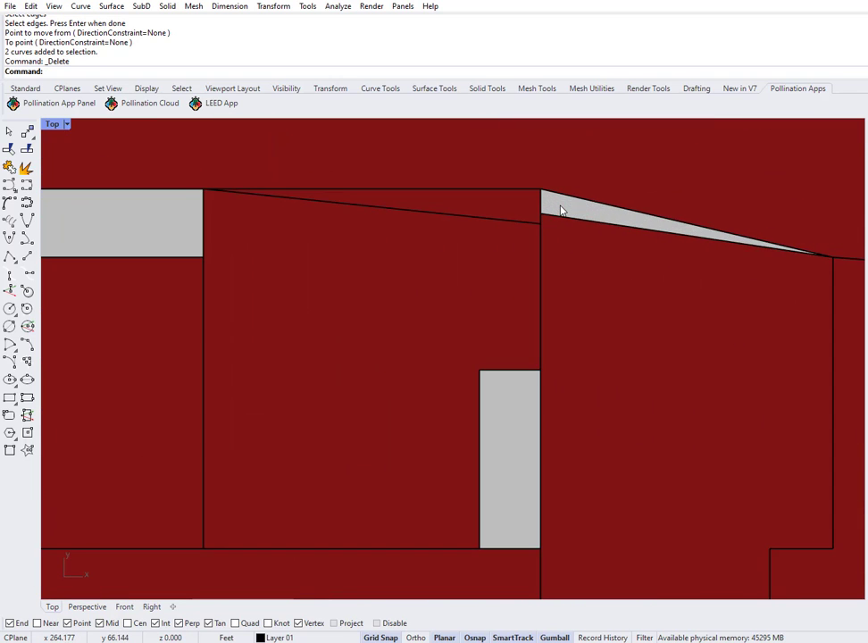
scroll(547, 216, "up", 1)
scroll(542, 268, "down", 5)
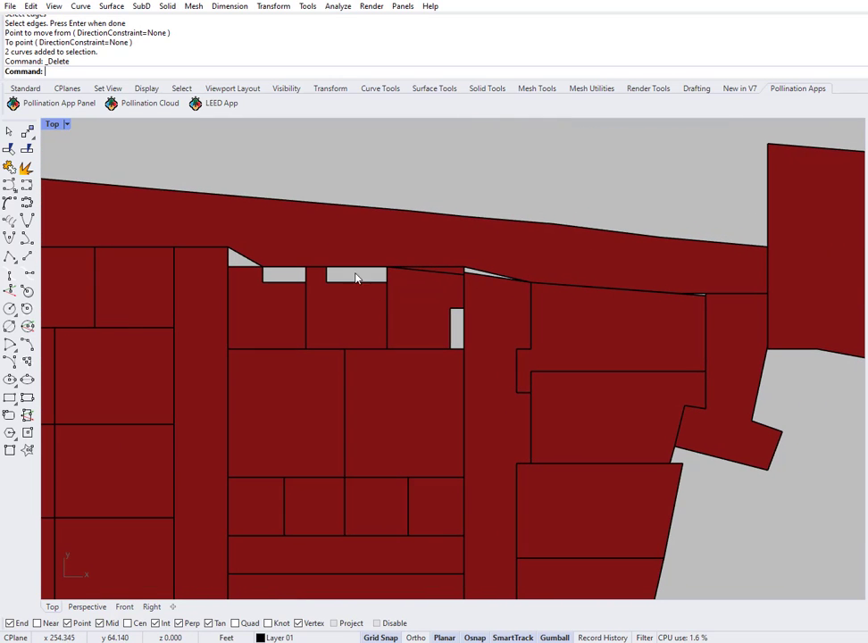
scroll(578, 238, "down", 2)
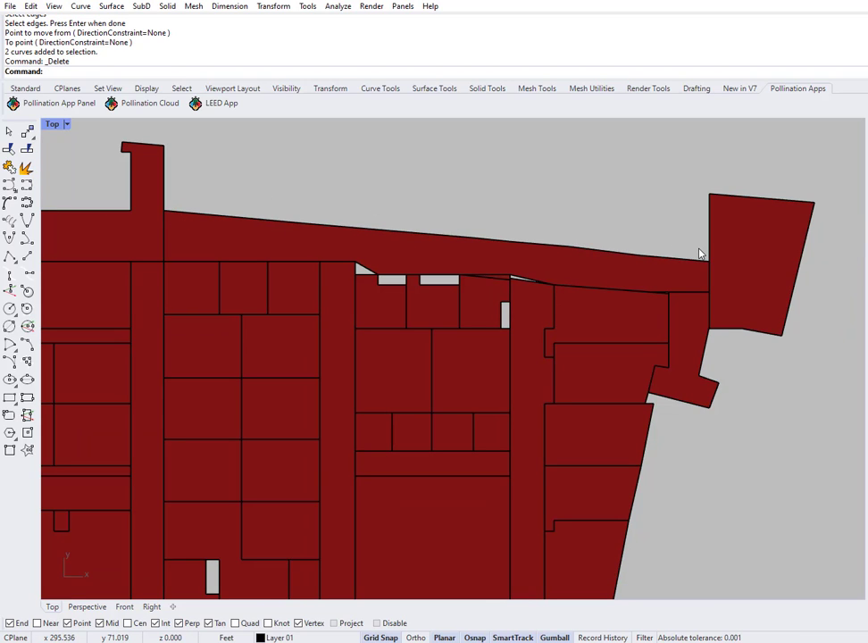
scroll(624, 295, "up", 2)
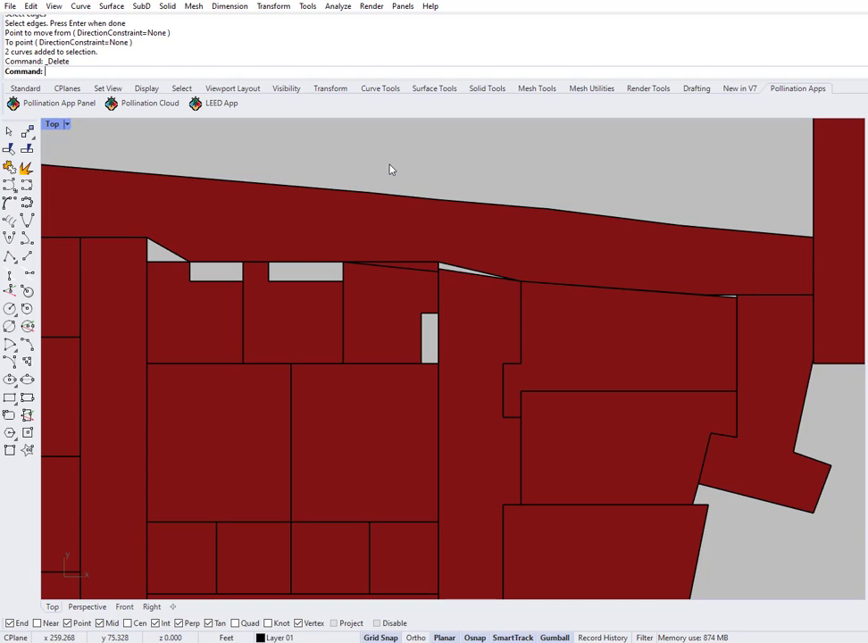
Draw a sloped line under the right corridor, from the vertical corridor's upper corner to the easternmost upper room's right corner
key("Return")
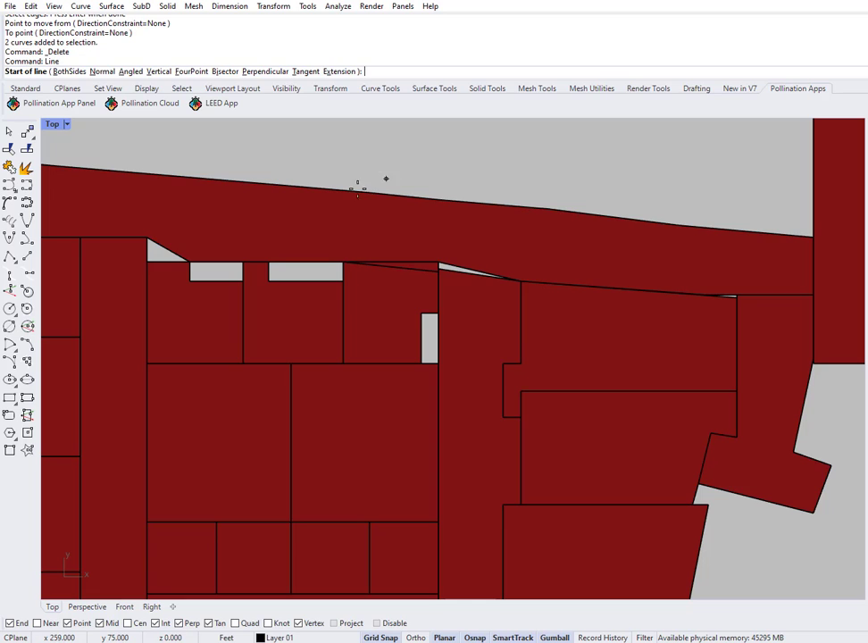
left_click(149, 237)
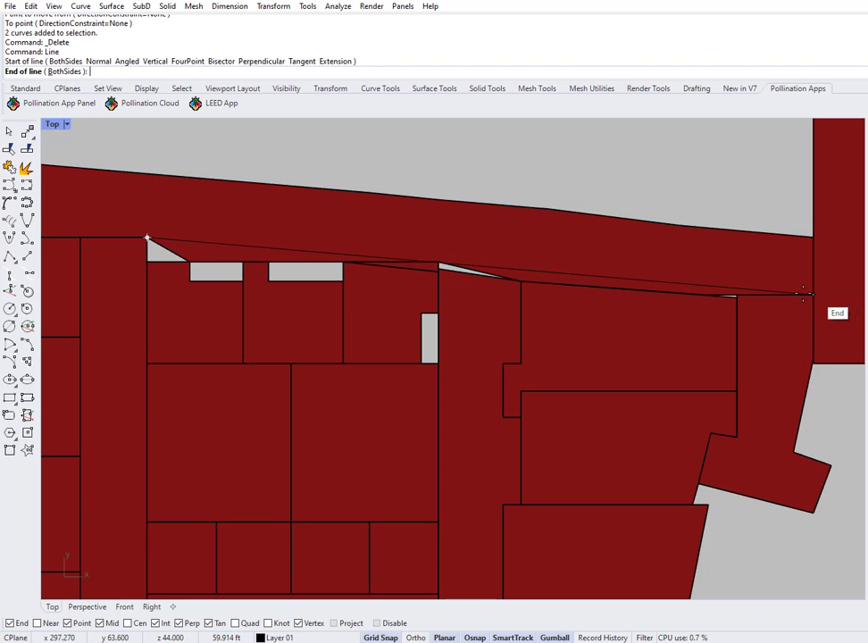
left_click(738, 297)
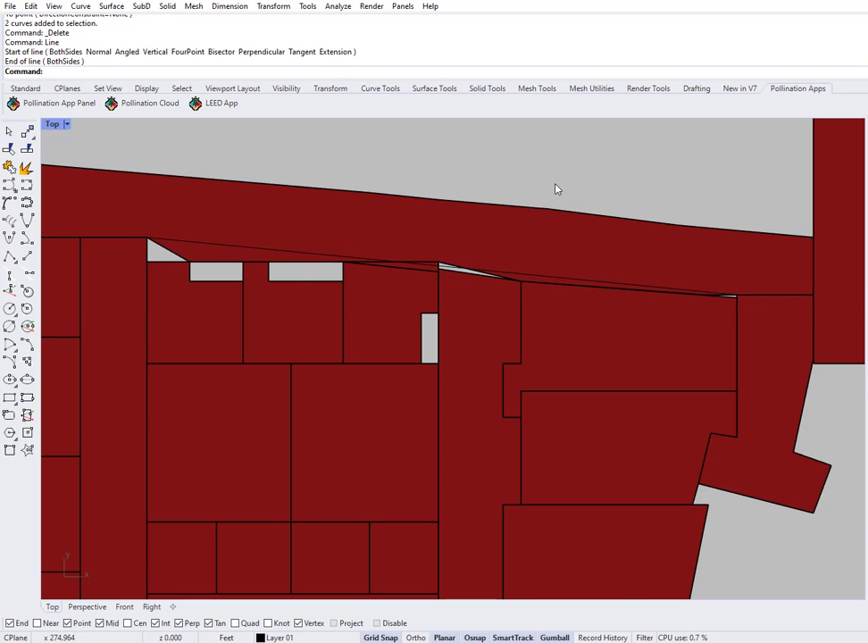
scroll(555, 189, "down", 3)
scroll(560, 285, "up", 2)
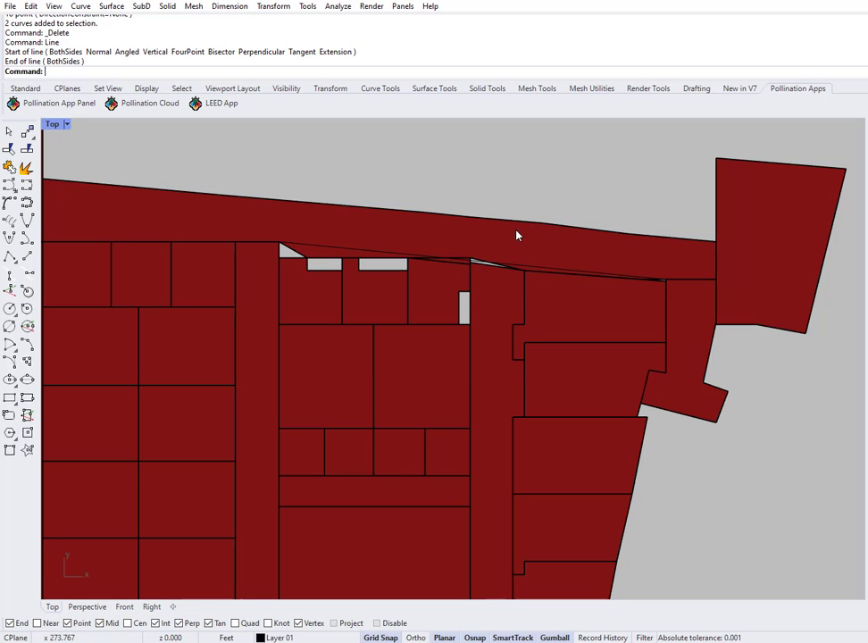
type("PO_RebuildRooms")
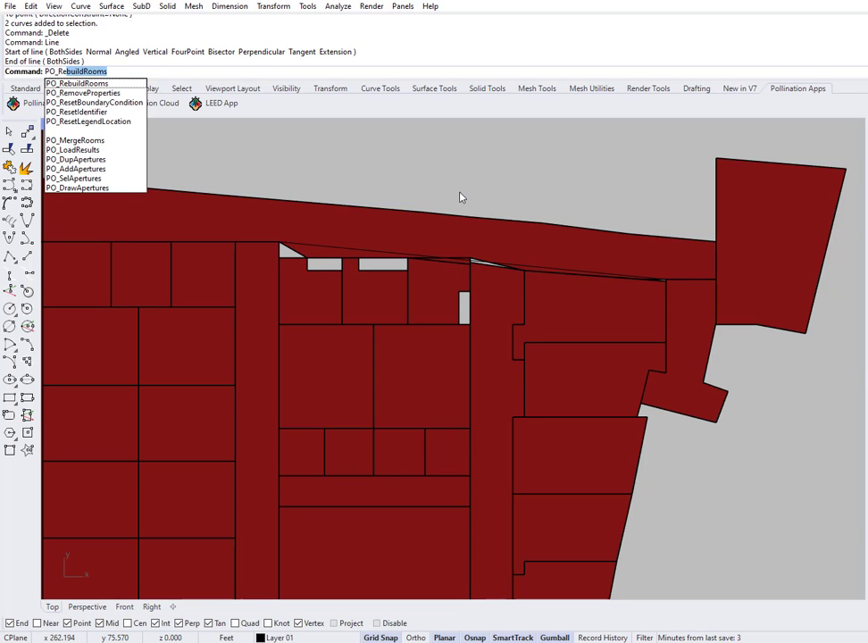
key("Return")
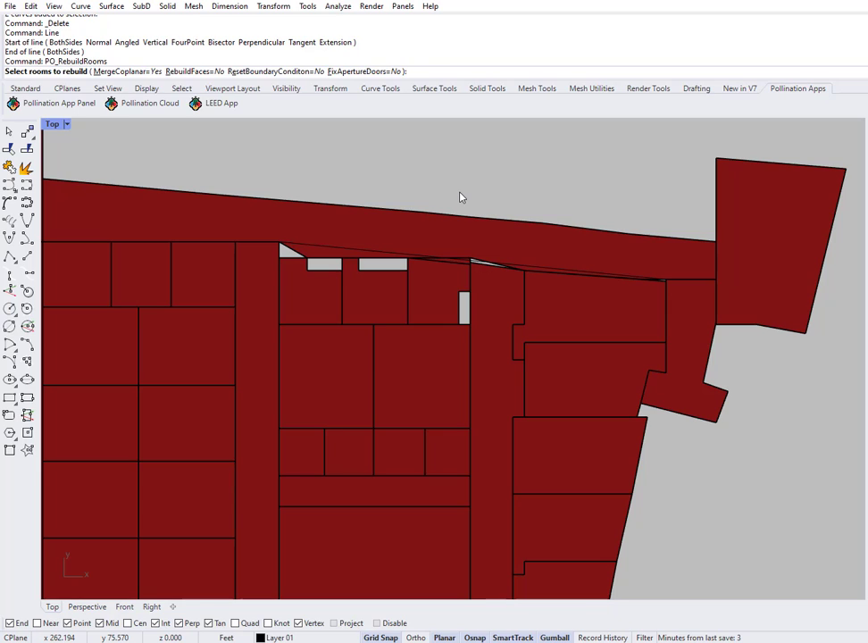
key("Return")
Start PO_AlignToGrid on the right sloped corridor and its adjoining rooms and vertical corridor, using the sloped line as custom grid
type("PO_AlignToGrid")
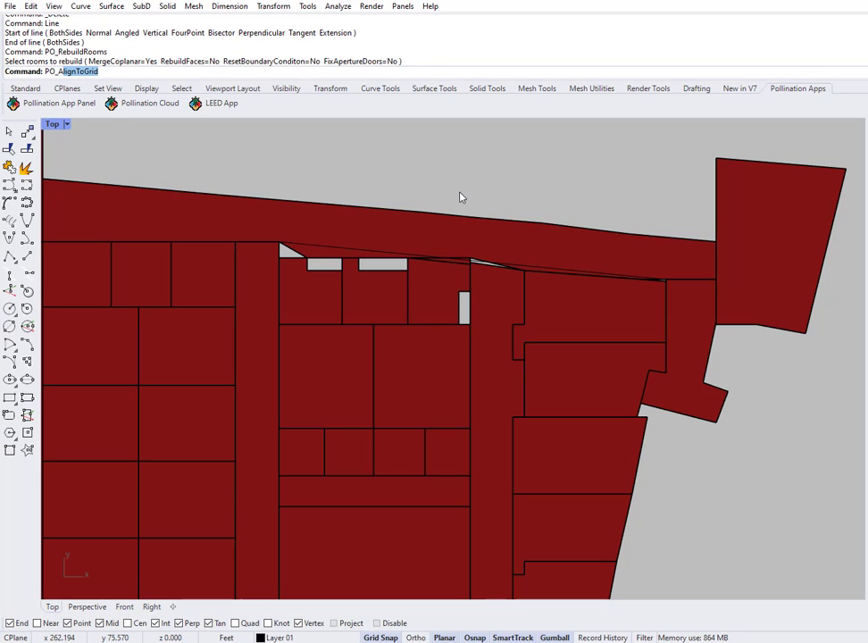
key("Return")
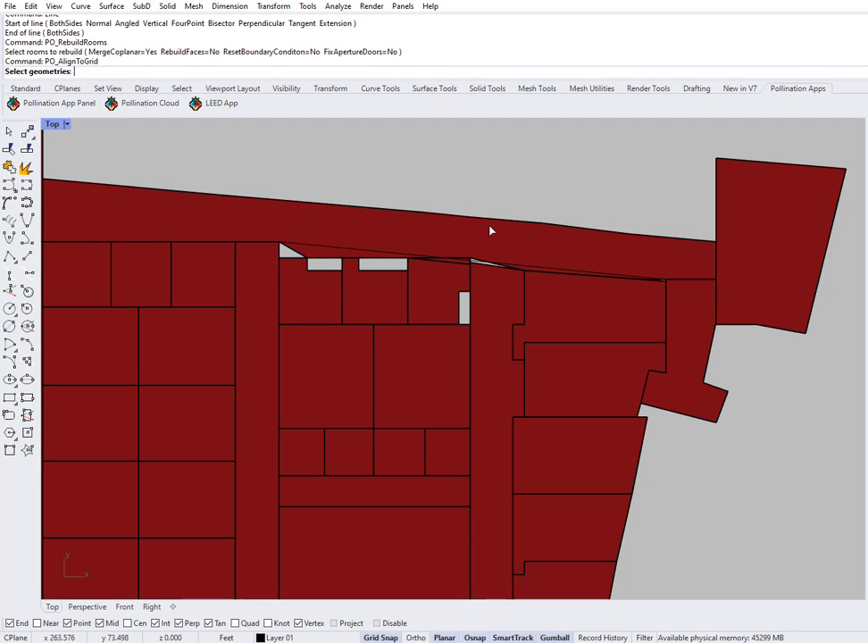
scroll(531, 272, "up", 5)
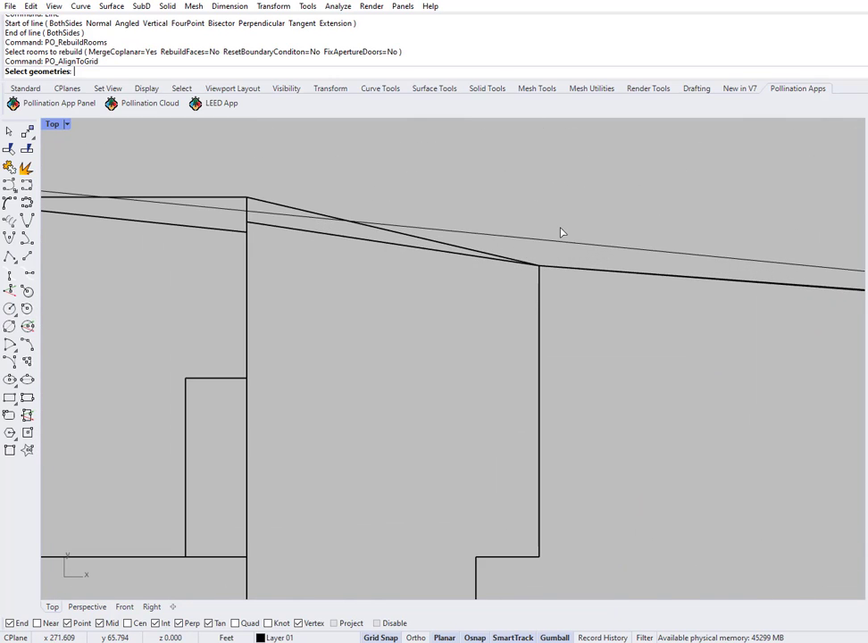
scroll(561, 232, "down", 3)
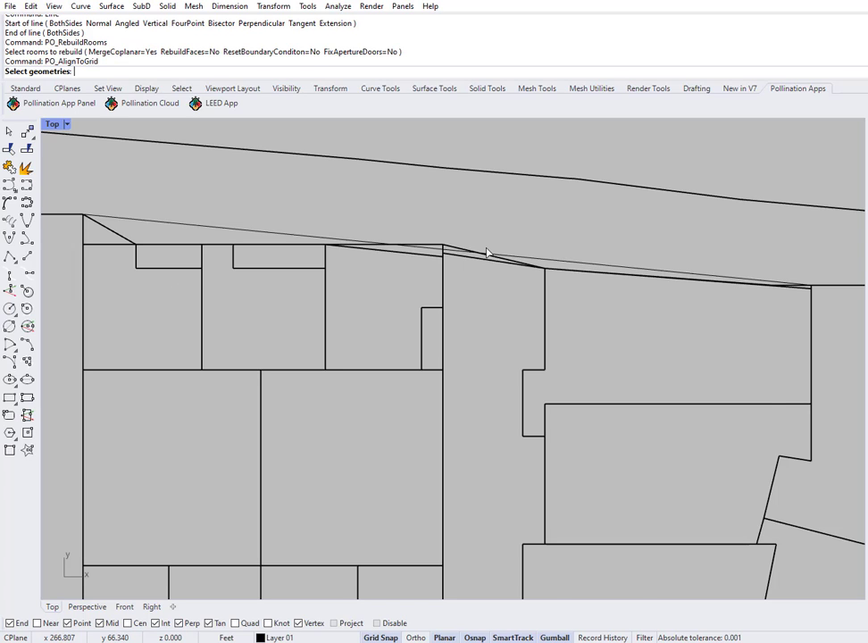
scroll(482, 253, "down", 3)
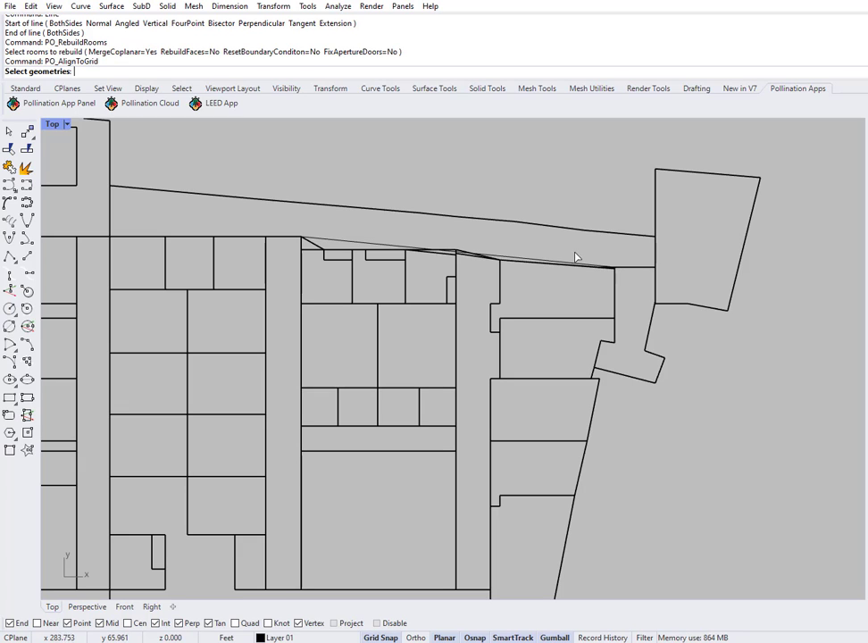
left_click_drag(563, 243, 308, 275)
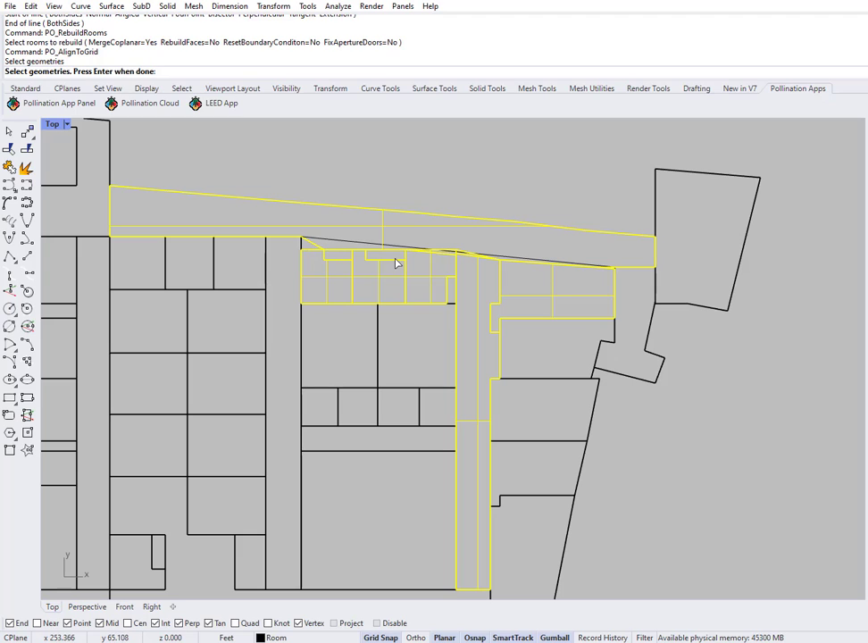
key("Return")
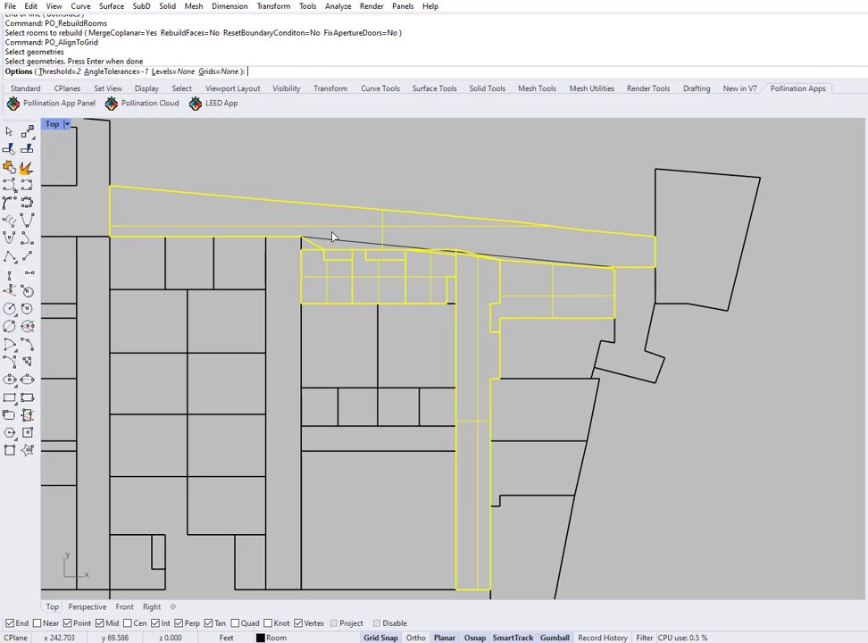
left_click(224, 72)
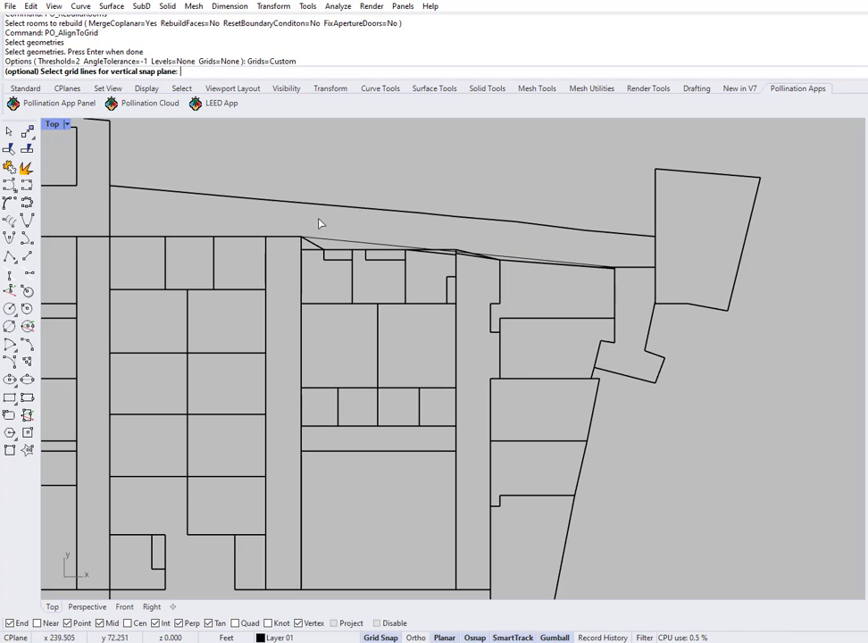
left_click(331, 249)
key("Return")
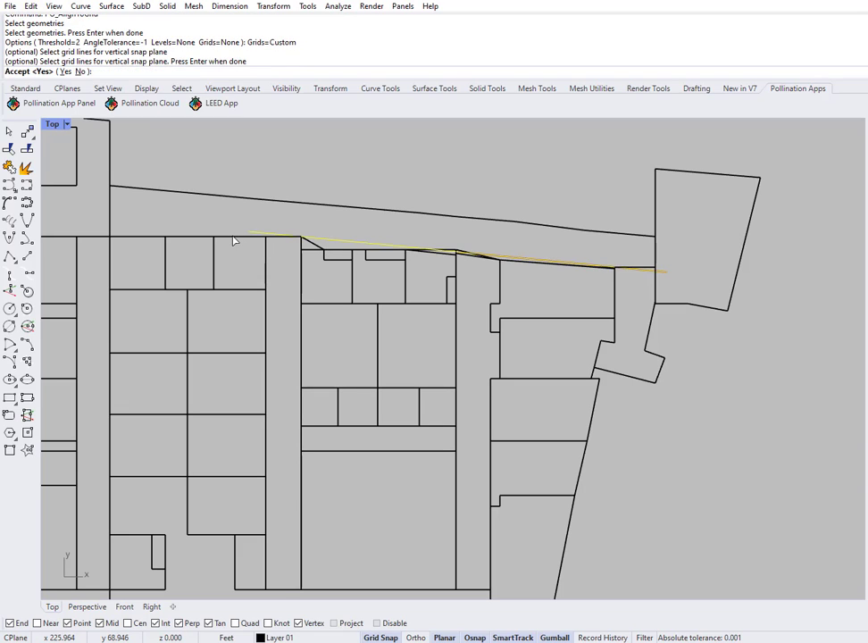
key("Return")
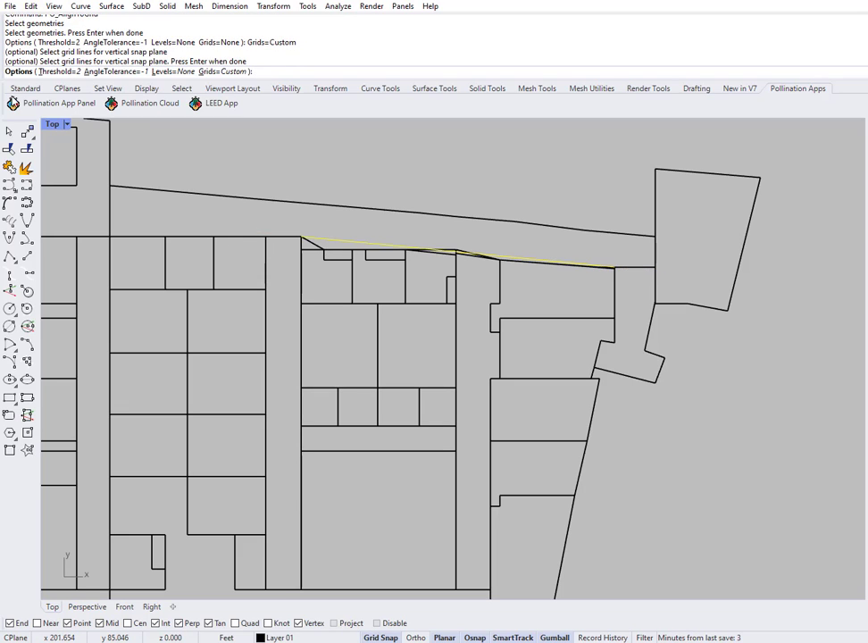
Set the alignment threshold to 3 and try to align the selected rooms to the sloped line
left_click(67, 74)
type("3")
key("Return")
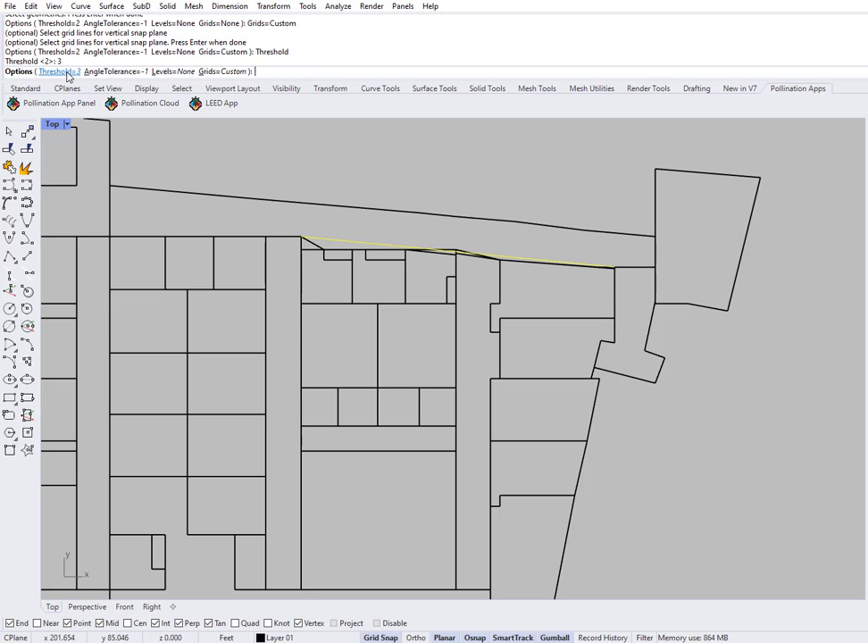
key("Return")
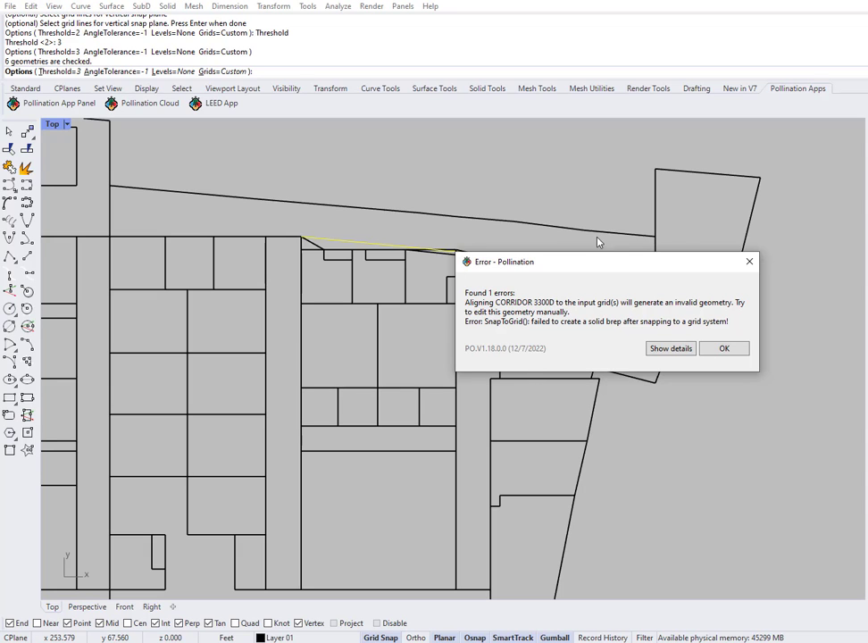
left_click(724, 348)
Check the sloped corridor's outline against the aligned rooms below it and undo the grid alignment
scroll(576, 302, "down", 2)
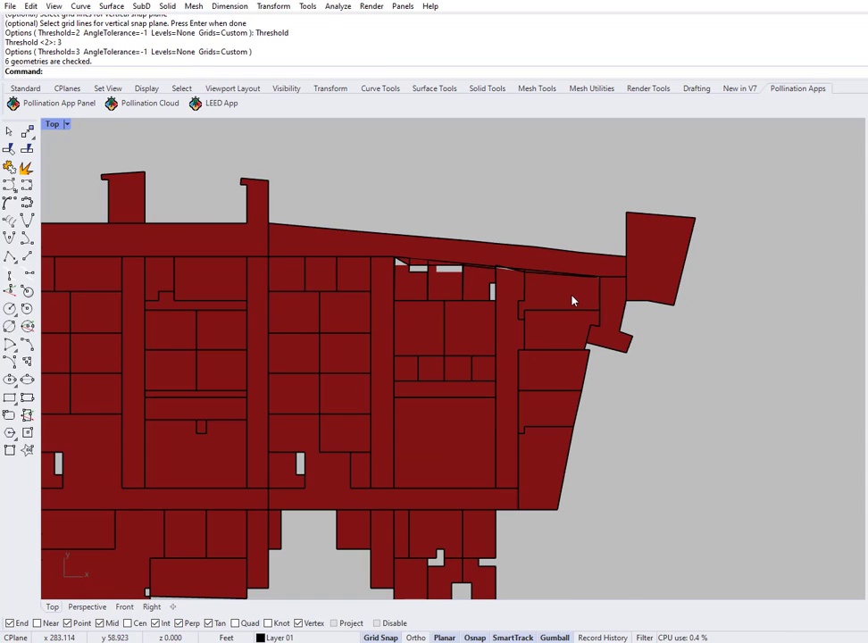
scroll(419, 259, "up", 5)
left_click(412, 276)
left_click(574, 269)
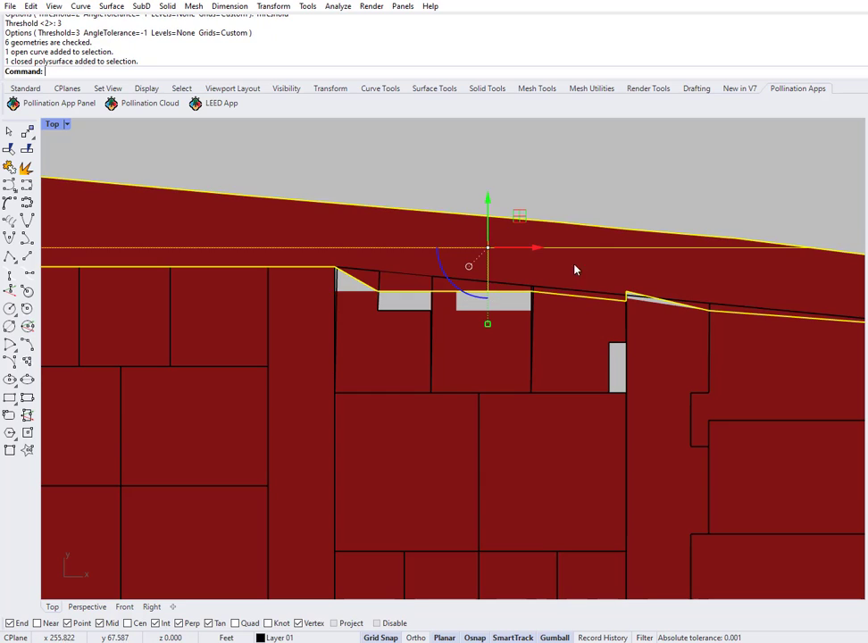
scroll(621, 274, "down", 3)
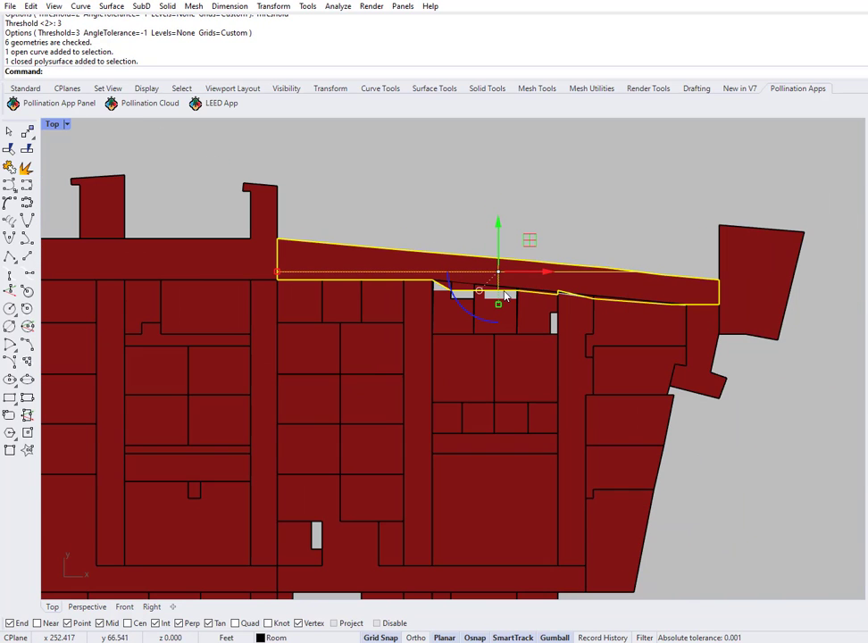
left_click(585, 234)
scroll(585, 234, "up", 3)
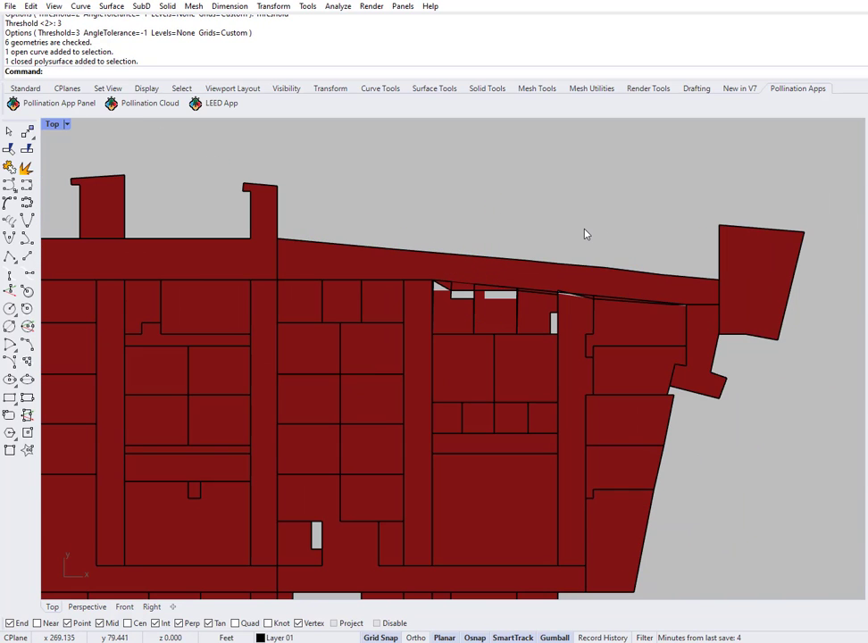
key("ctrl+z")
Inspect the gaps between the sloped corridor and the rooms below, and undo the sloped line drawn along them
scroll(573, 319, "up", 3)
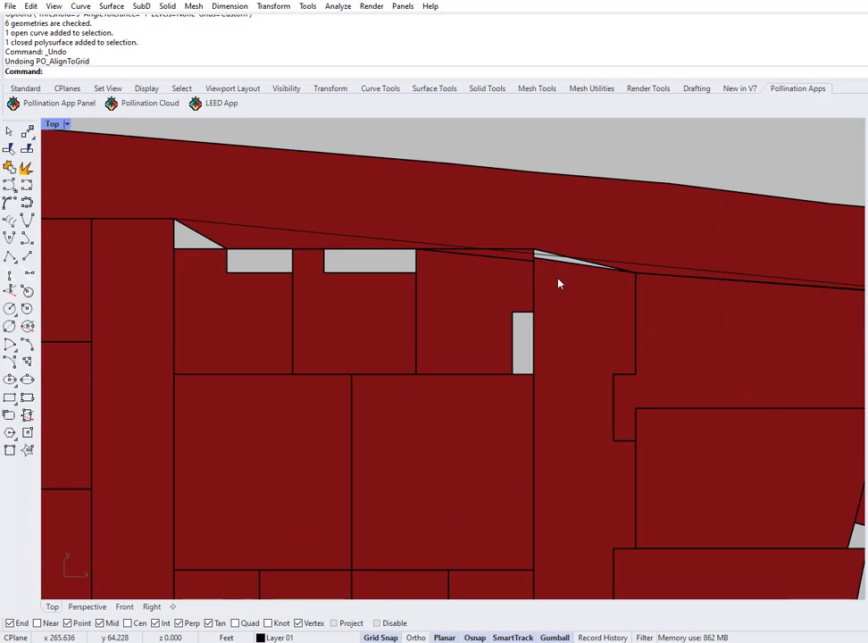
left_click(560, 268)
scroll(184, 223, "up", 3)
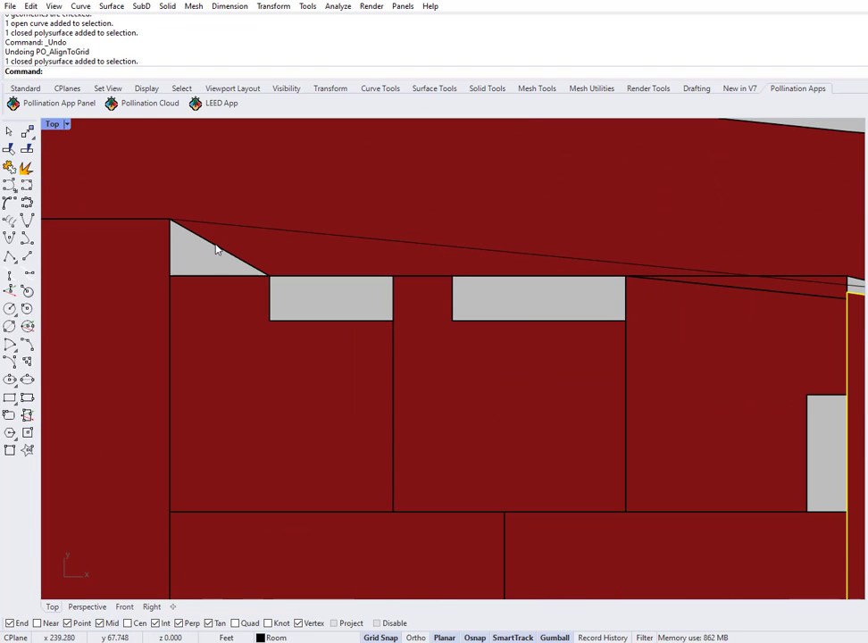
left_click(248, 254)
scroll(343, 291, "down", 3)
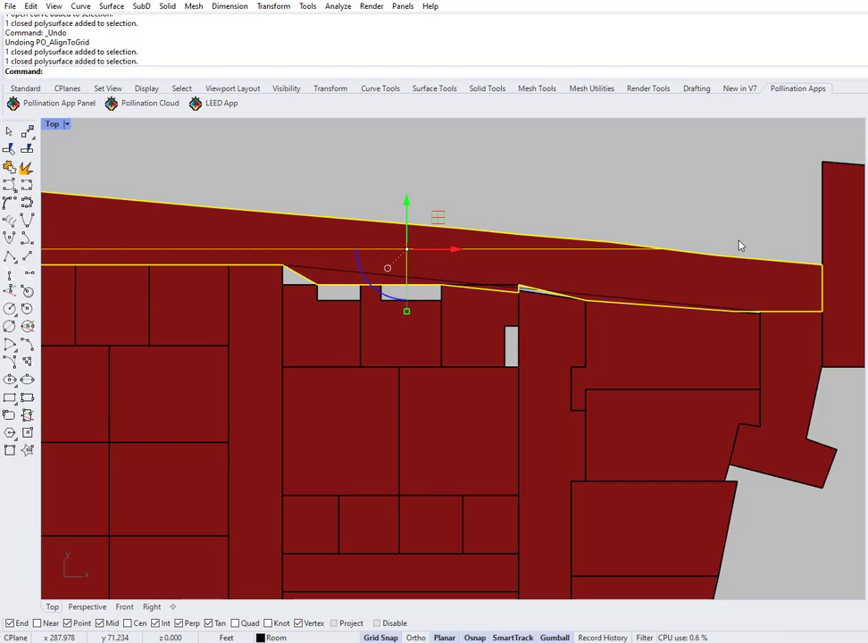
left_click(708, 202)
scroll(764, 317, "up", 10)
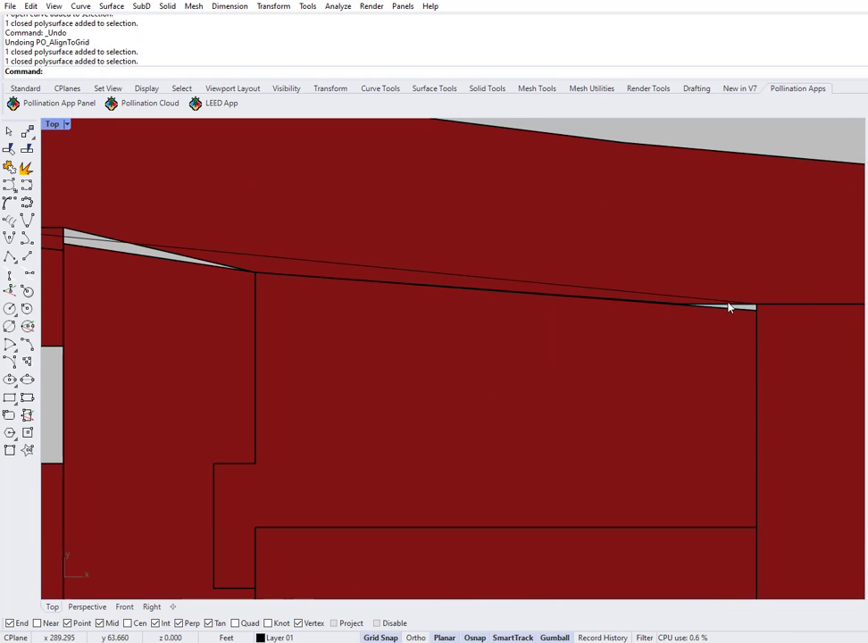
left_click(729, 302)
key("ctrl+z")
scroll(693, 257, "down", 5)
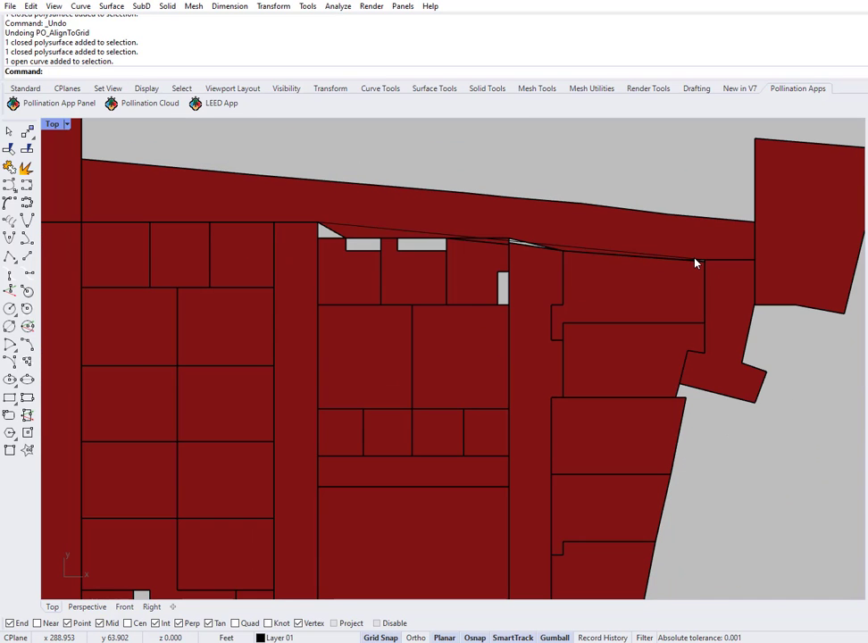
Examine the right sloped corridor's lower edge for gaps and corners suitable for a shorter grid line
scroll(727, 307, "down", 3)
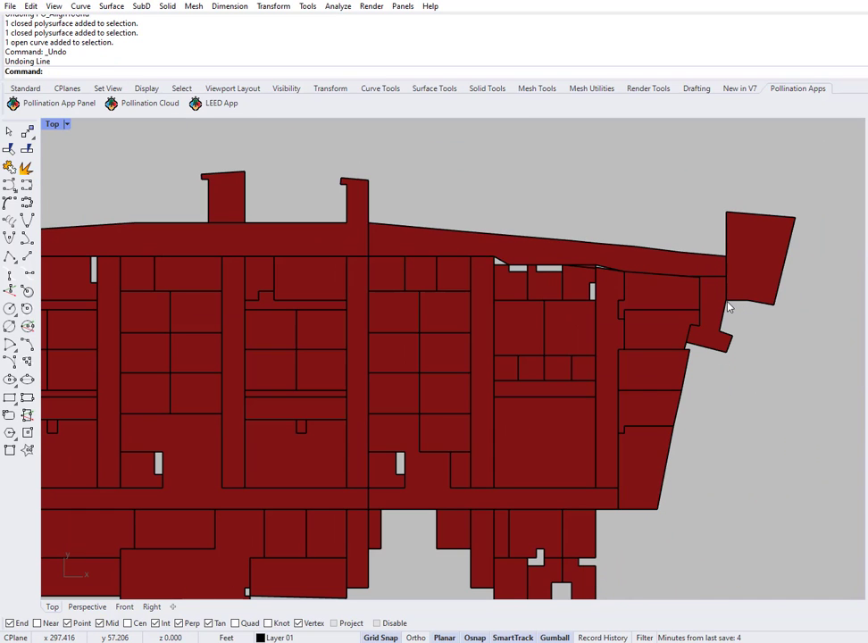
scroll(616, 250, "up", 4)
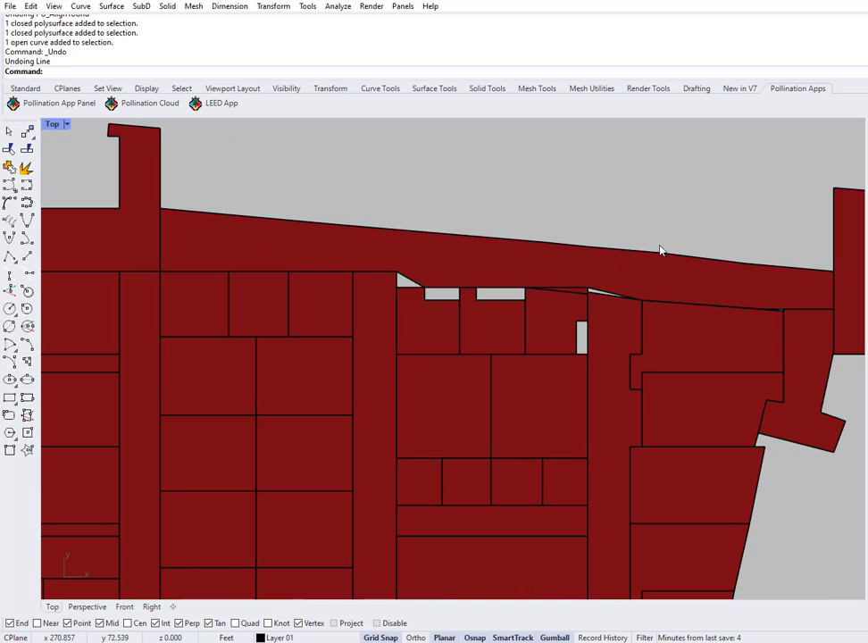
scroll(500, 259, "up", 5)
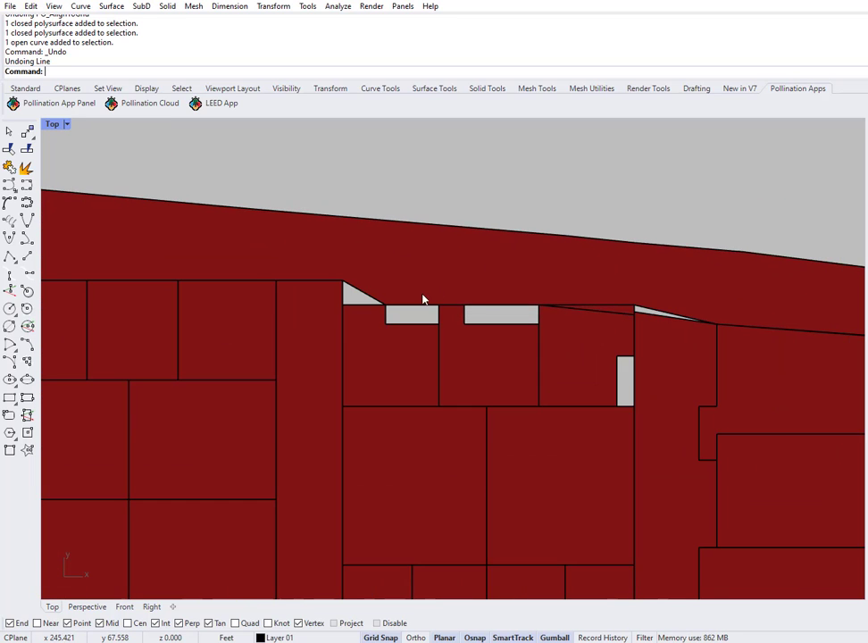
right_click_drag(722, 311, 538, 310)
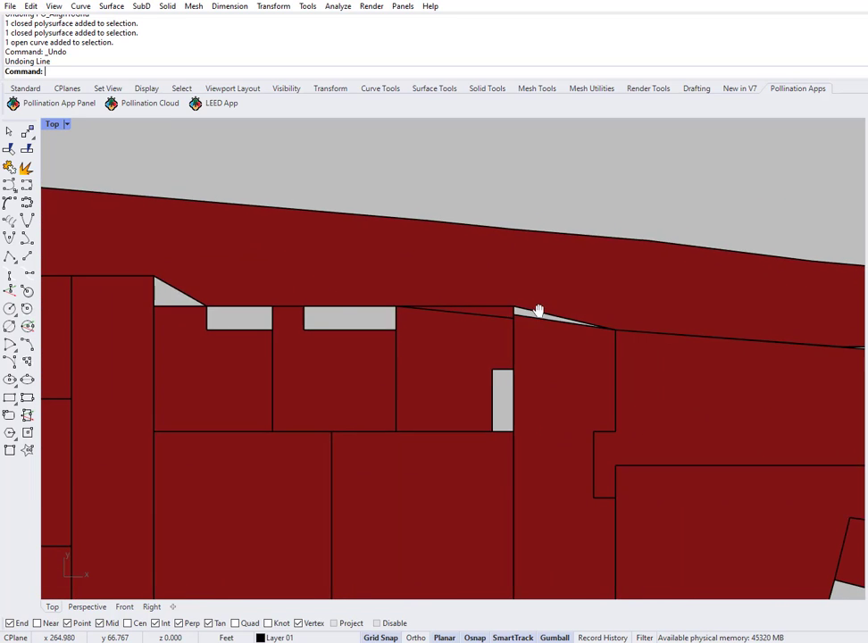
scroll(535, 310, "down", 2)
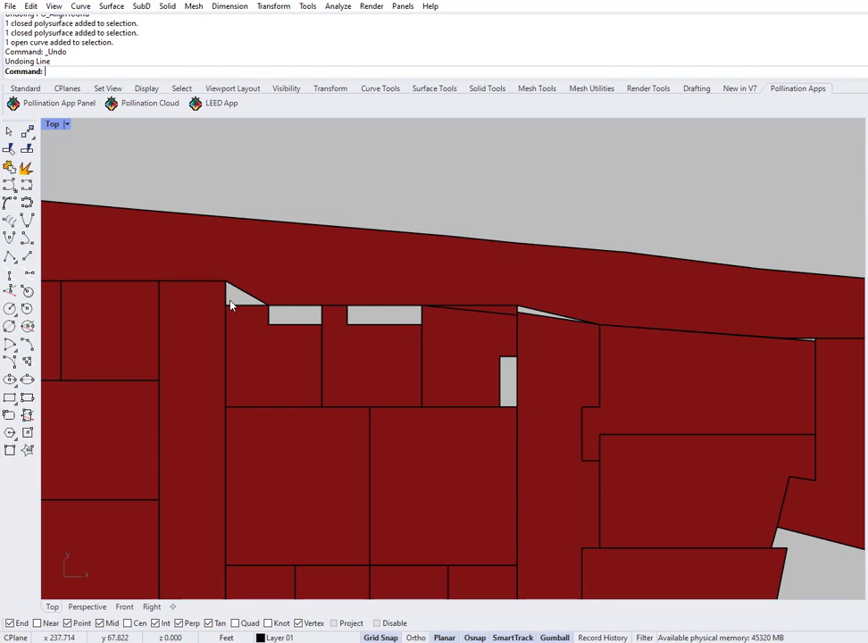
right_click_drag(670, 383, 498, 378)
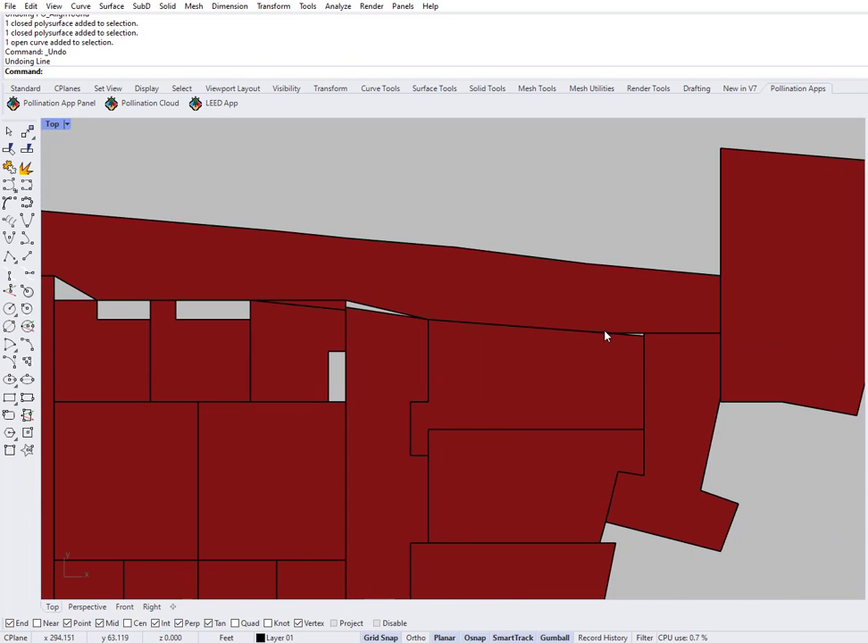
scroll(375, 298, "up", 6)
right_click_drag(451, 165, 406, 194)
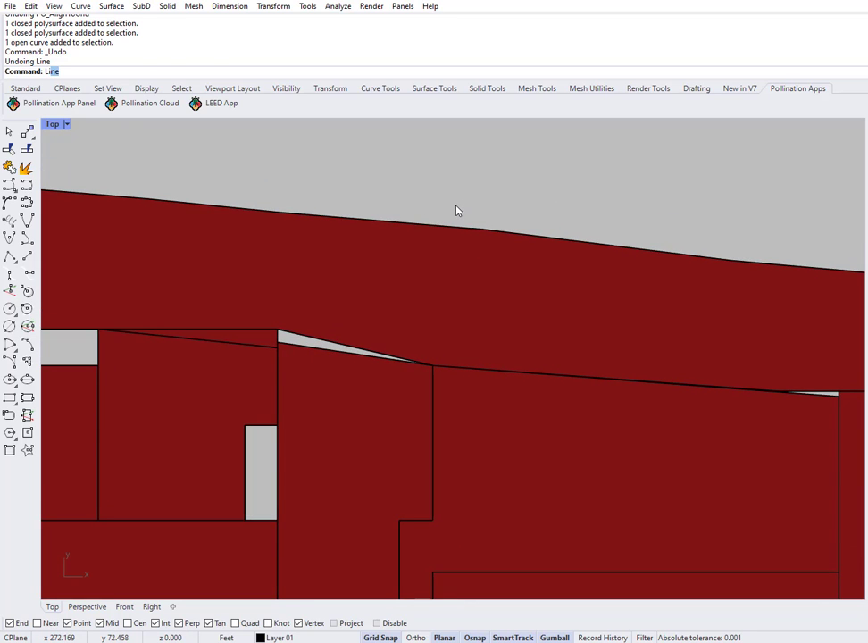
Draw a line from the sloped corridor's corner above the vertical corridor's left edge to its corner at the easternmost upper room's right edge
key("Return")
left_click(277, 330)
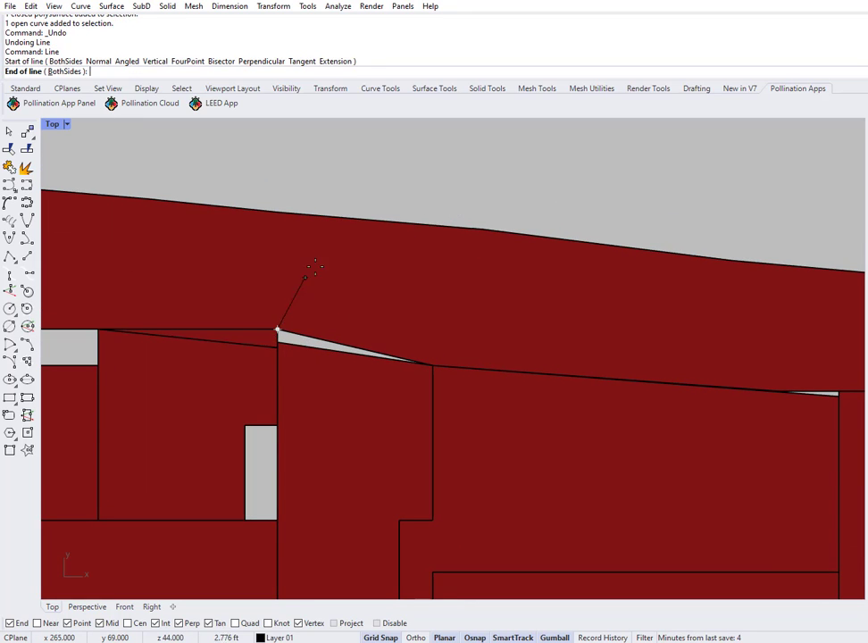
scroll(331, 321, "down", 5)
scroll(486, 380, "up", 8)
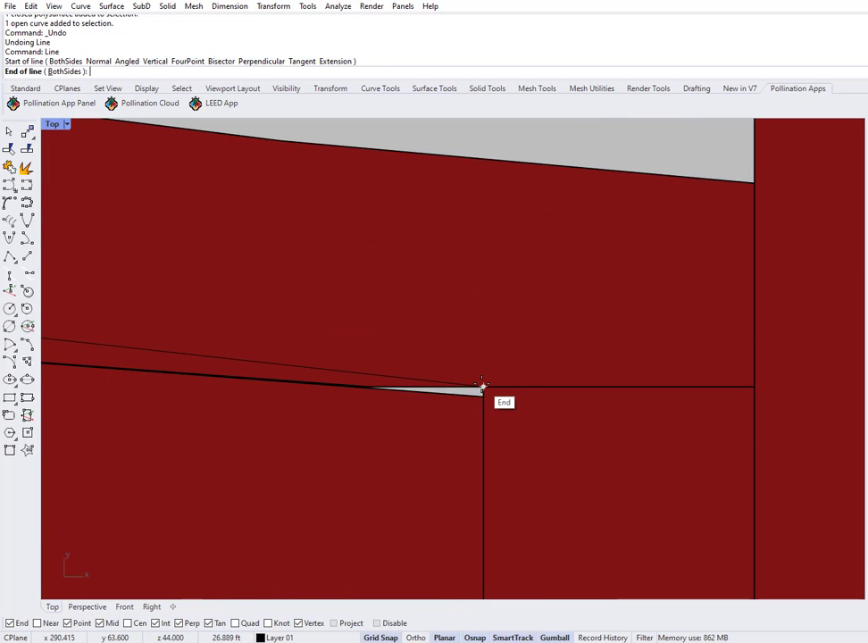
left_click(483, 386)
scroll(535, 340, "down", 5)
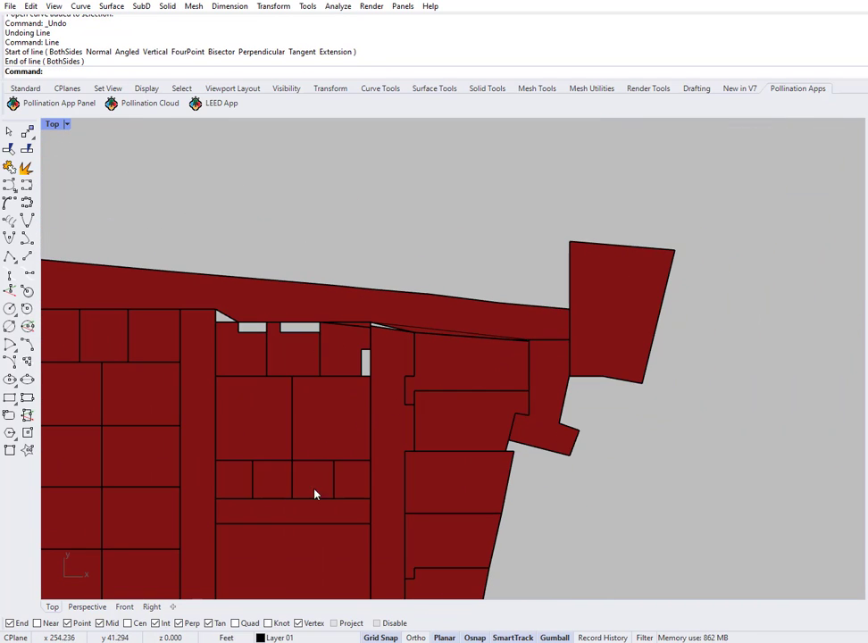
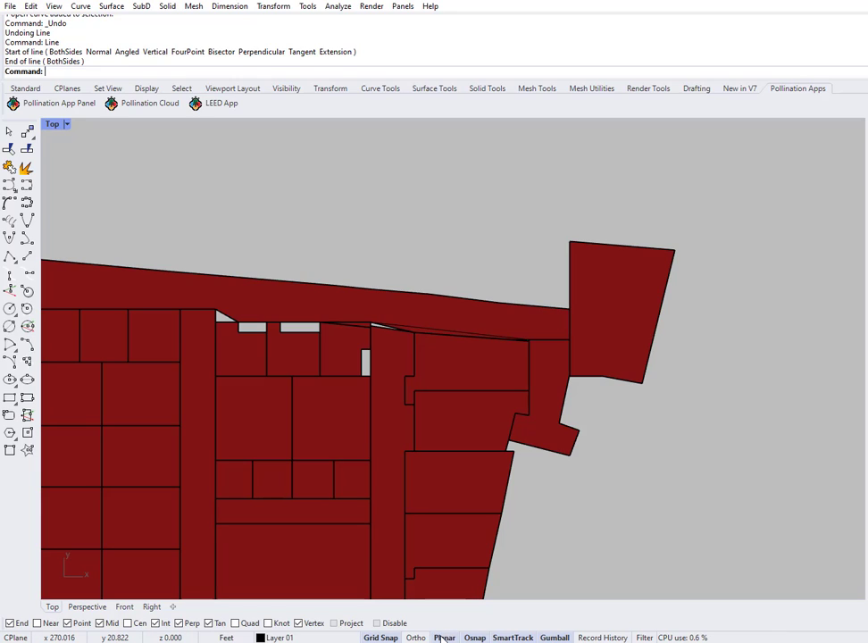
Turn on the Project option for object snaps and inspect the gap at the easternmost upper room's right corner
left_click(336, 622)
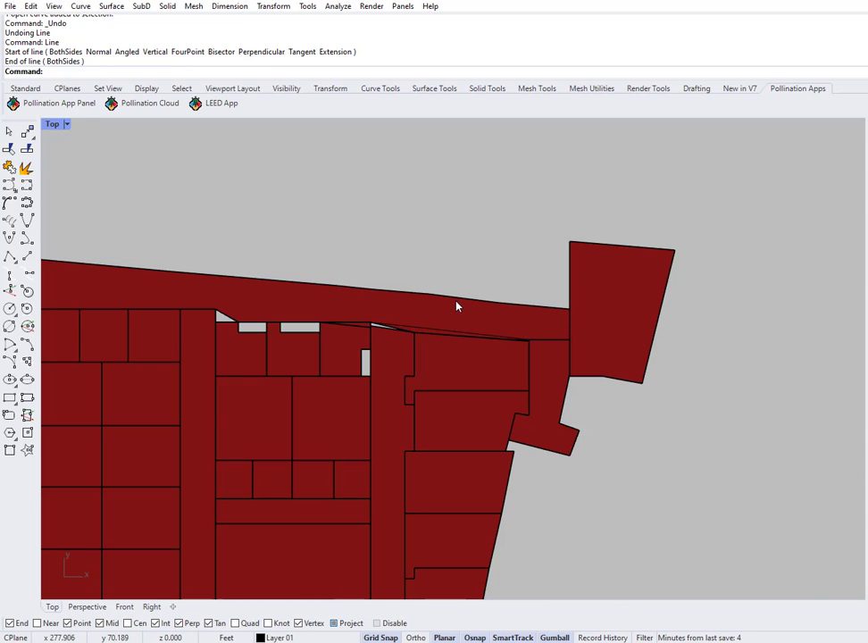
scroll(458, 347, "up", 5)
right_click_drag(769, 346, 525, 345)
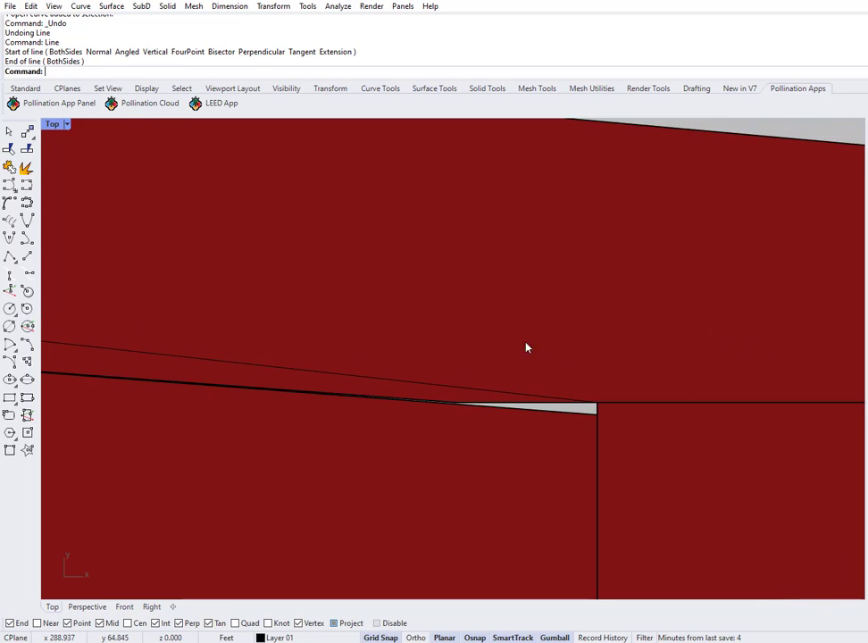
scroll(588, 365, "up", 4)
left_click(600, 440)
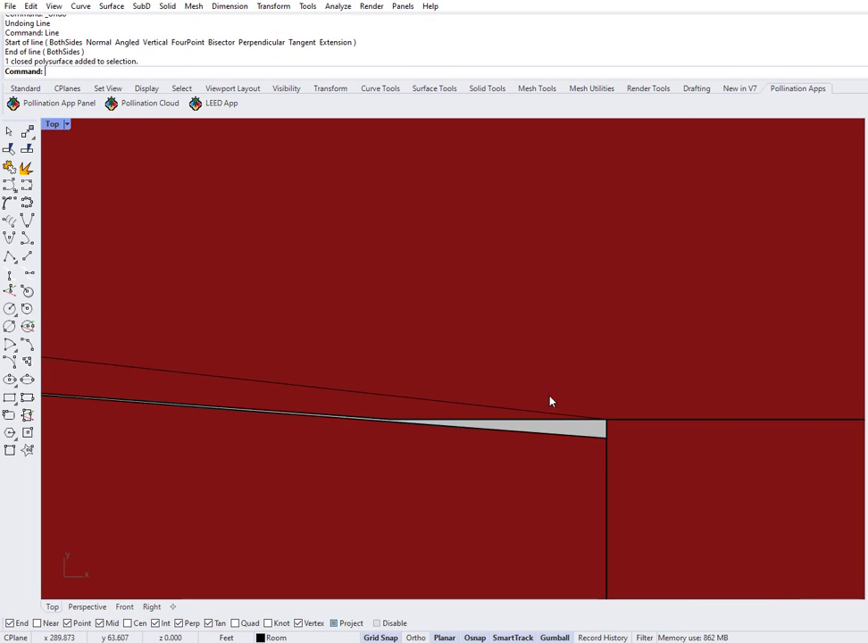
Use MoveEdge to move the sloped corridor's lower kink onto the upper-right corner of the easternmost upper room
type("M")
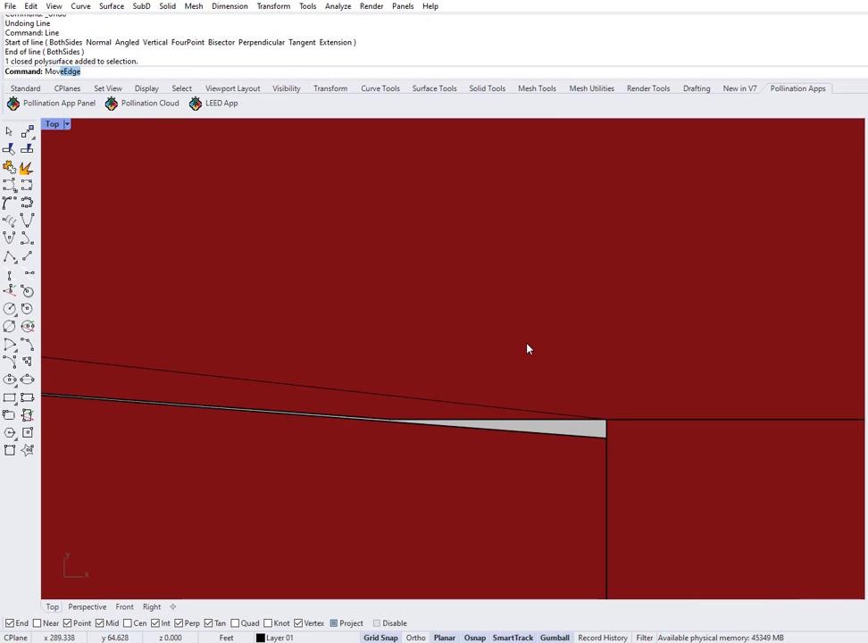
type("ove")
key("Return")
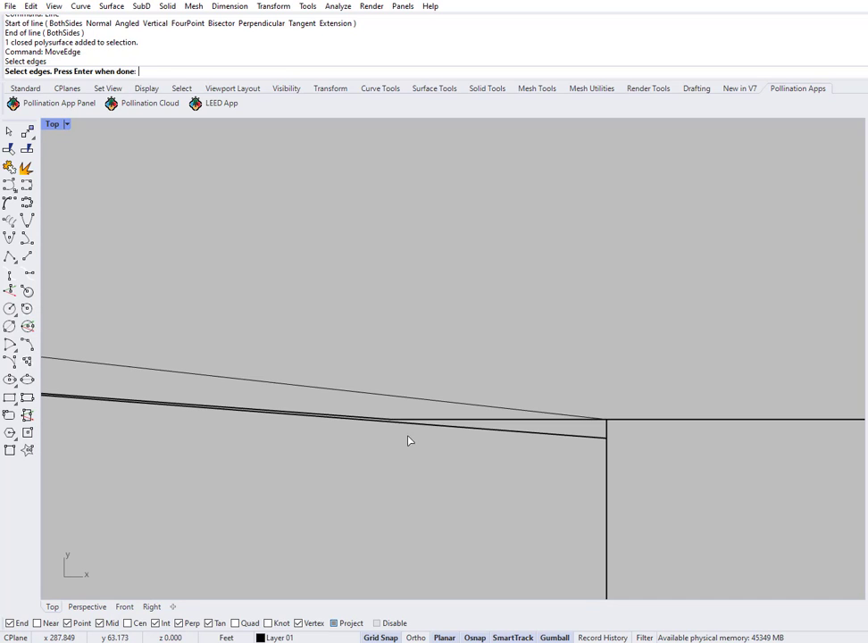
left_click(389, 422)
key("Return")
left_click(391, 418)
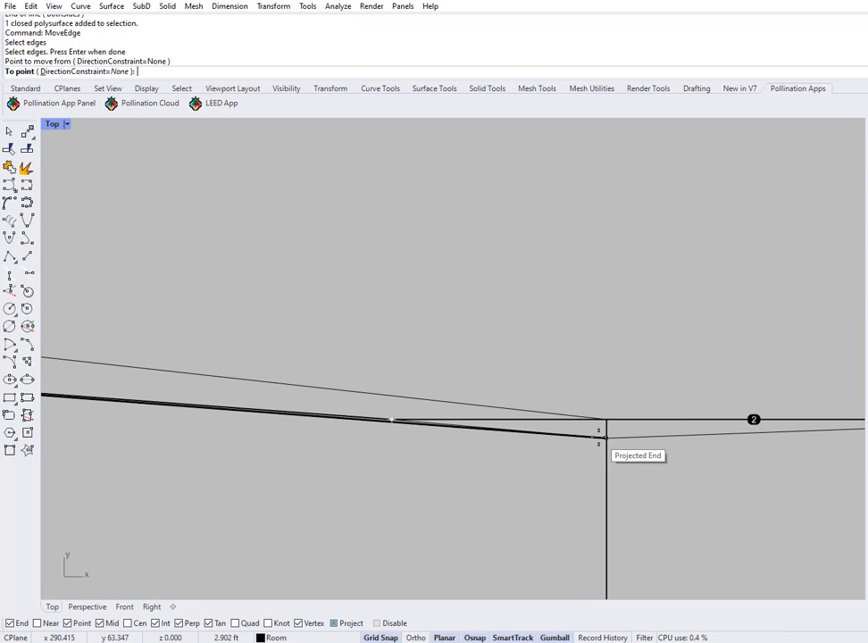
left_click(607, 438)
scroll(618, 359, "down", 3)
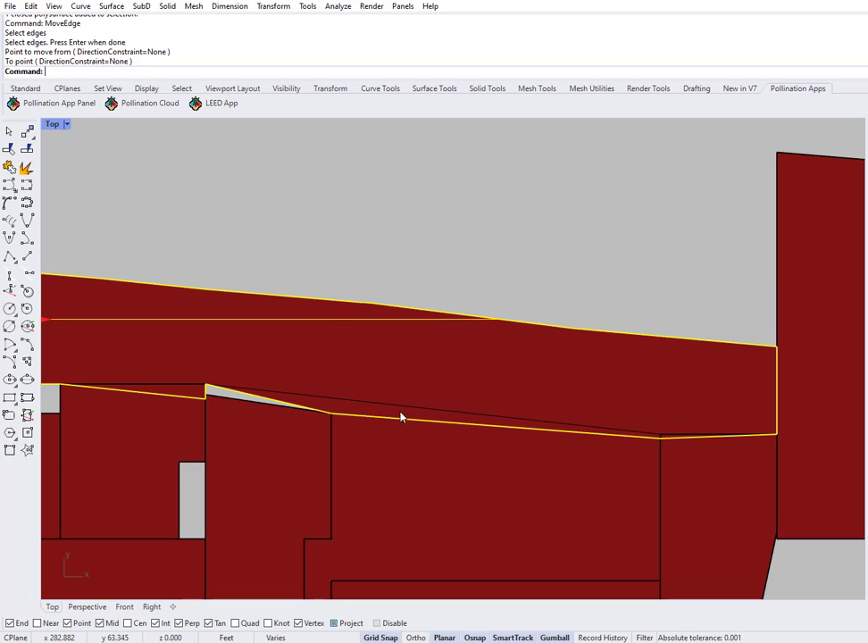
Move the shared corner of the sloped corridor and the room west of the vertical corridor down to the vertical corridor's upper-left corner
scroll(284, 388, "up", 6)
scroll(379, 440, "up", 4)
right_click_drag(185, 370, 539, 414)
scroll(320, 378, "up", 4)
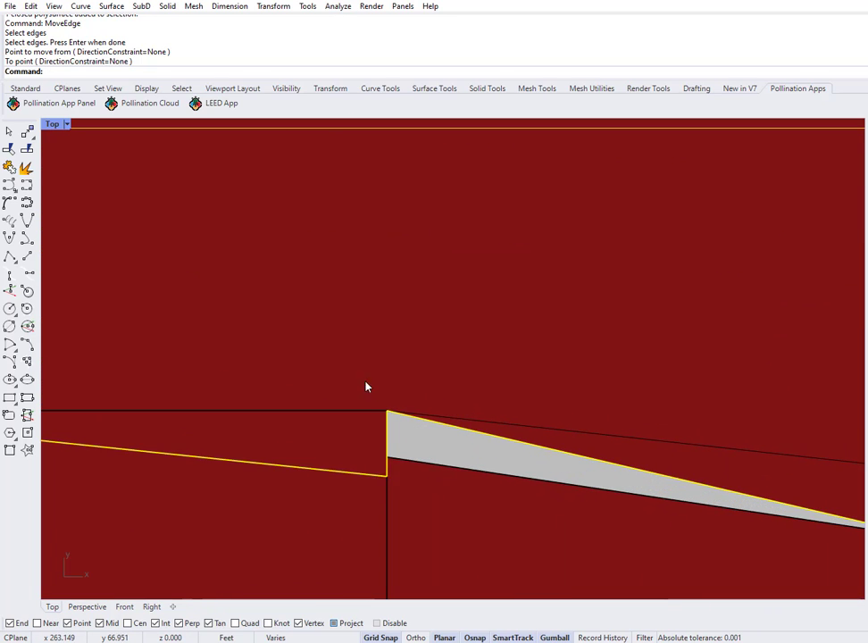
key("Escape")
key("Return")
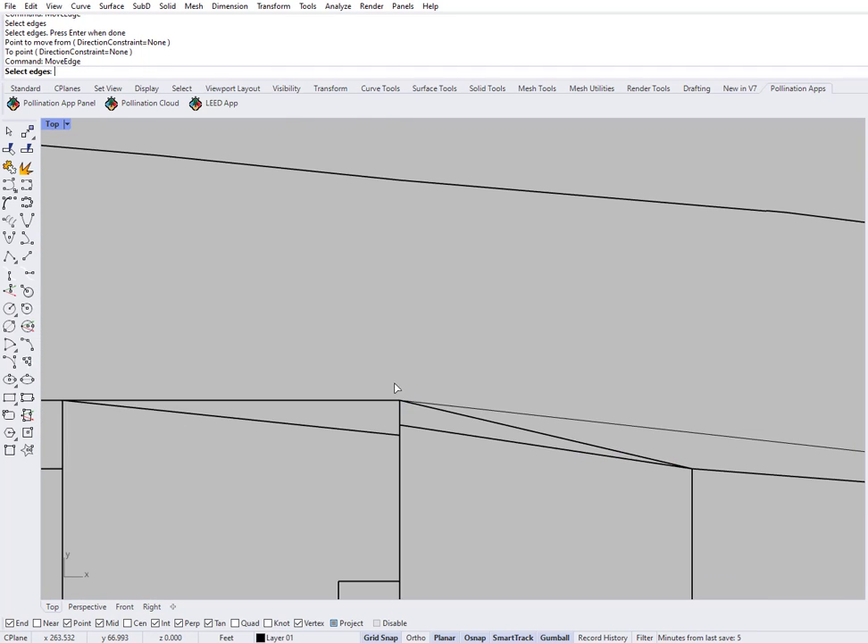
left_click(395, 400)
scroll(393, 397, "up", 2)
key("Return")
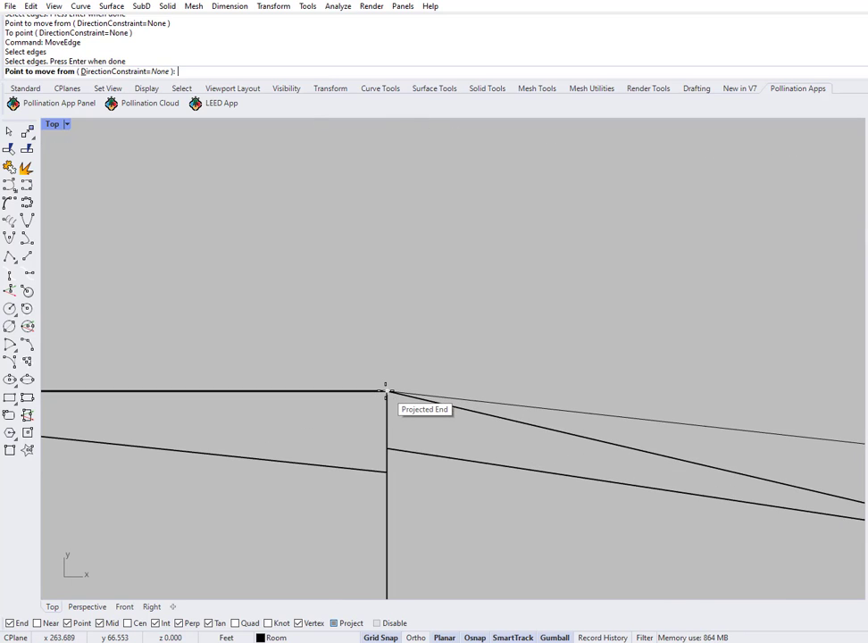
left_click(386, 390)
scroll(442, 362, "down", 7)
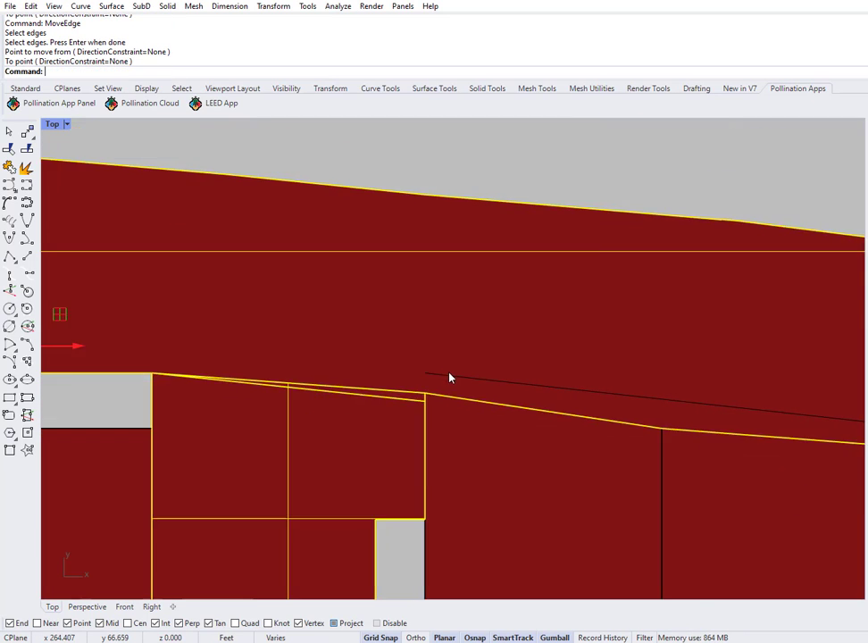
key("Escape")
Move the sloped corridor's remaining step corner up to the vertical corridor's upper-left corner to remove the overlap with the room below
scroll(408, 431, "up", 1)
left_click(424, 471)
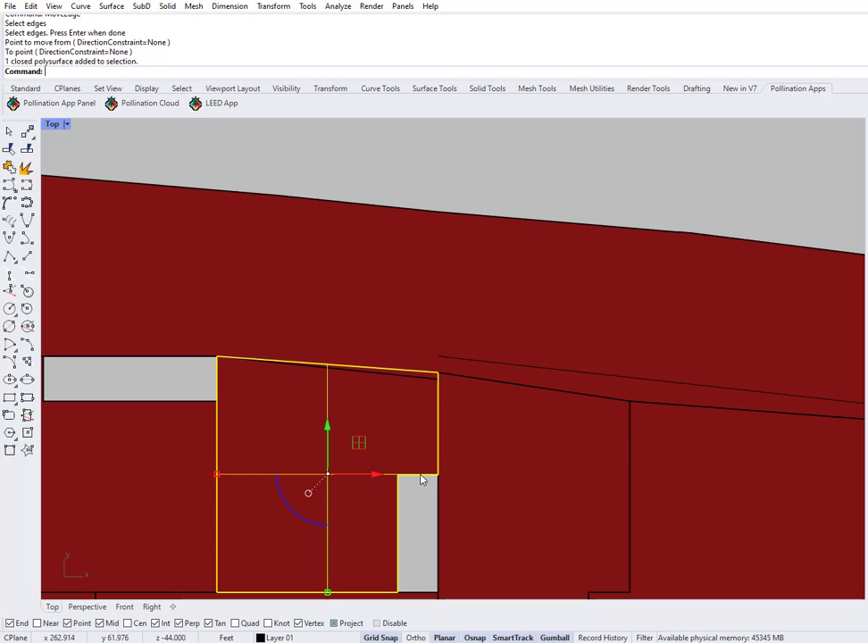
left_click(425, 379)
scroll(438, 381, "up", 10)
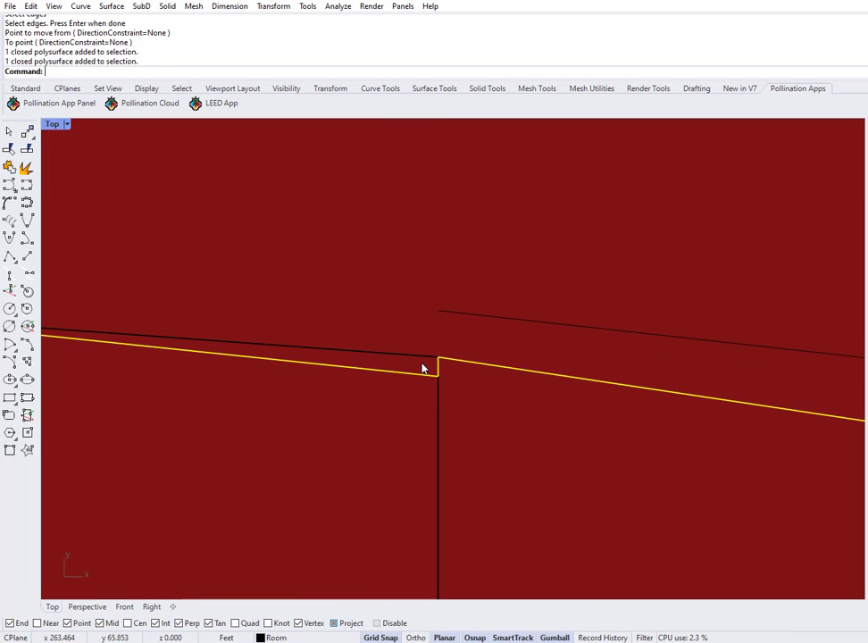
key("Escape")
key("Return")
left_click_drag(428, 366, 470, 409)
key("Return")
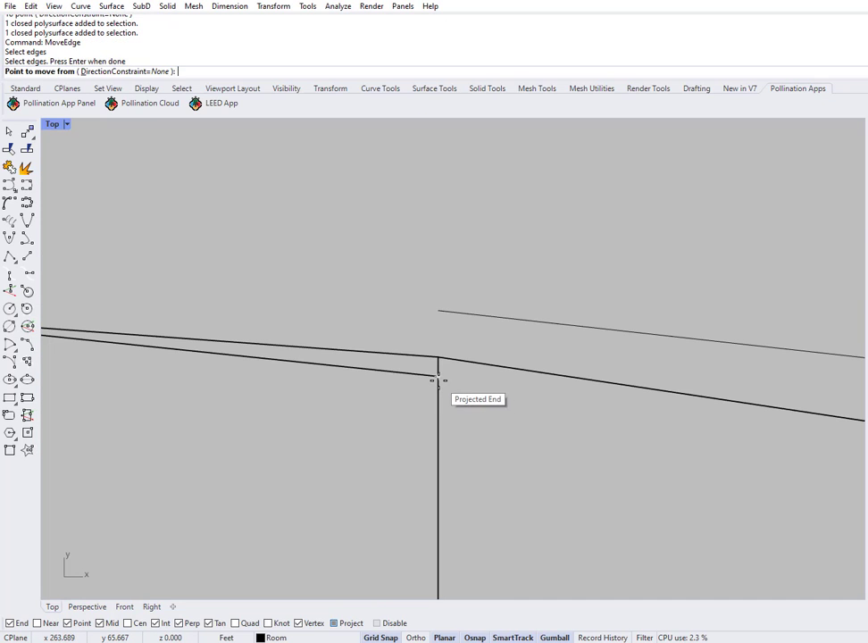
left_click(438, 364)
left_click(446, 359)
scroll(493, 375, "down", 3)
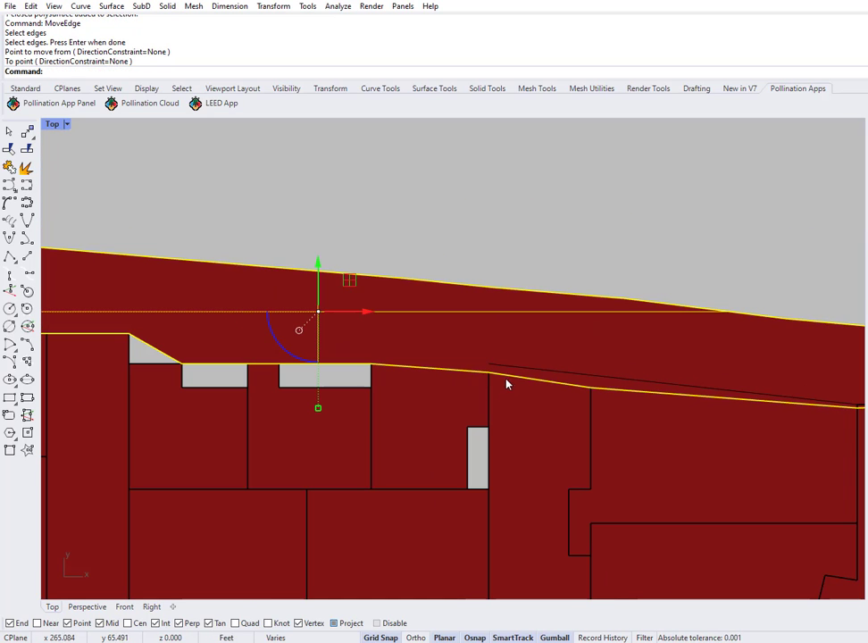
left_click(475, 461)
scroll(481, 443, "down", 3)
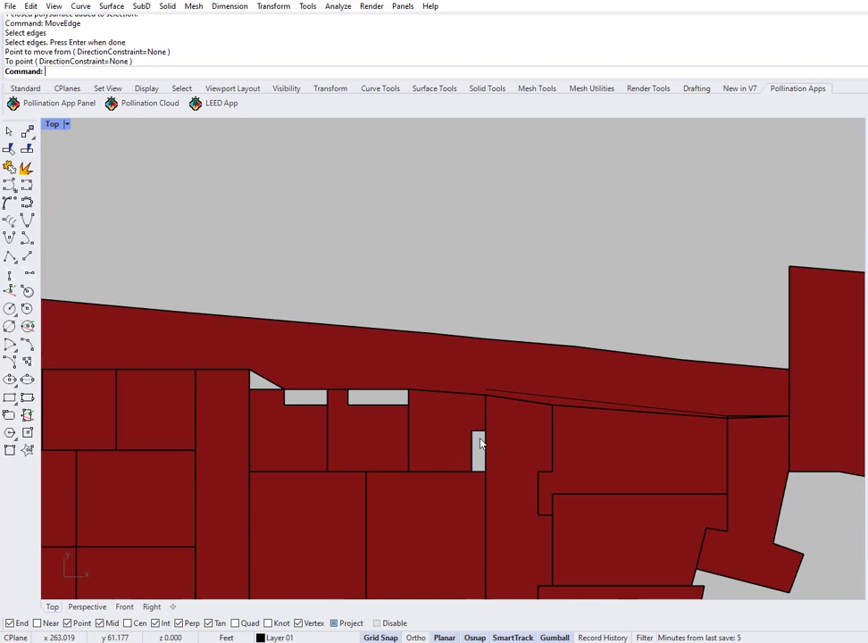
Compare the drawn guide line with the sloped corridor's lower edge between the vertical corridor and the easternmost upper room
scroll(518, 429, "up", 2)
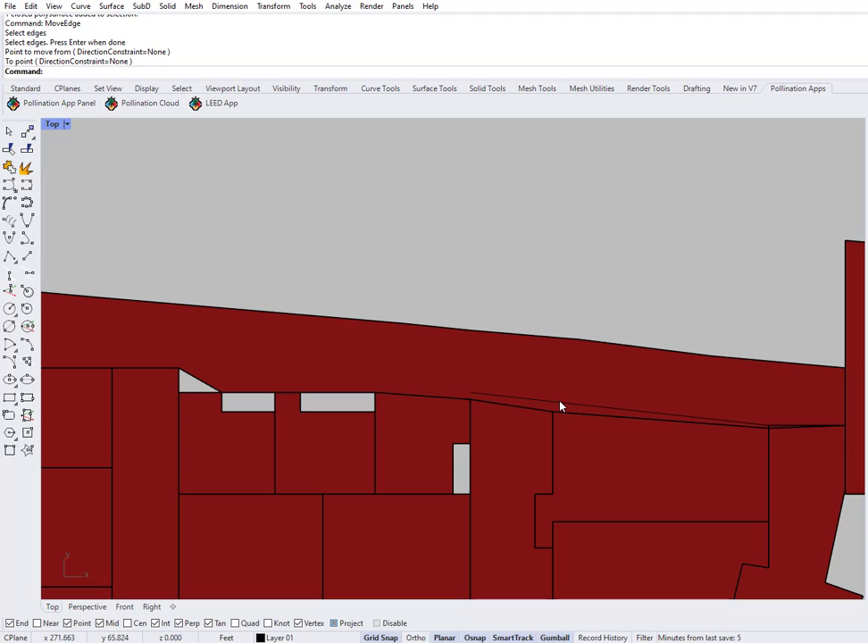
left_click(559, 407)
scroll(787, 431, "up", 3)
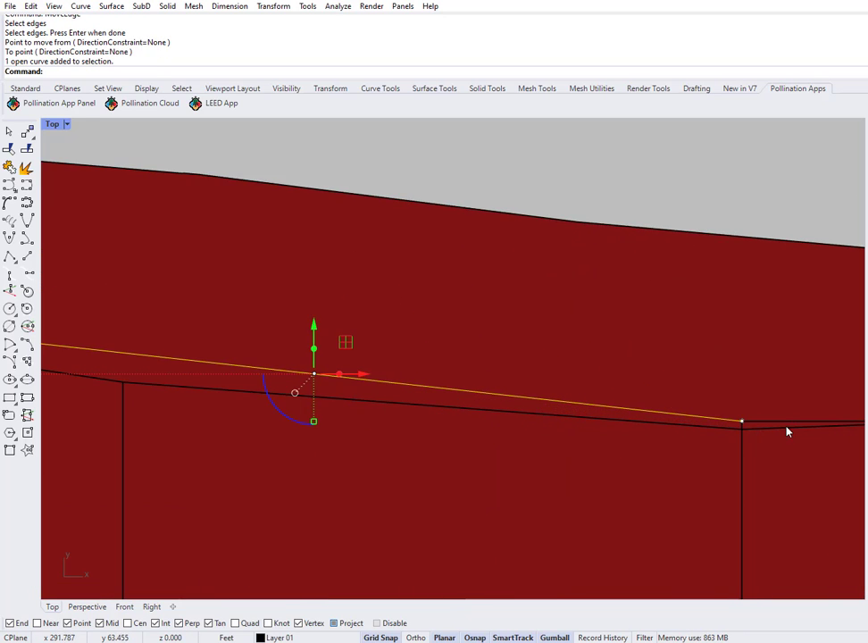
scroll(521, 420, "down", 2)
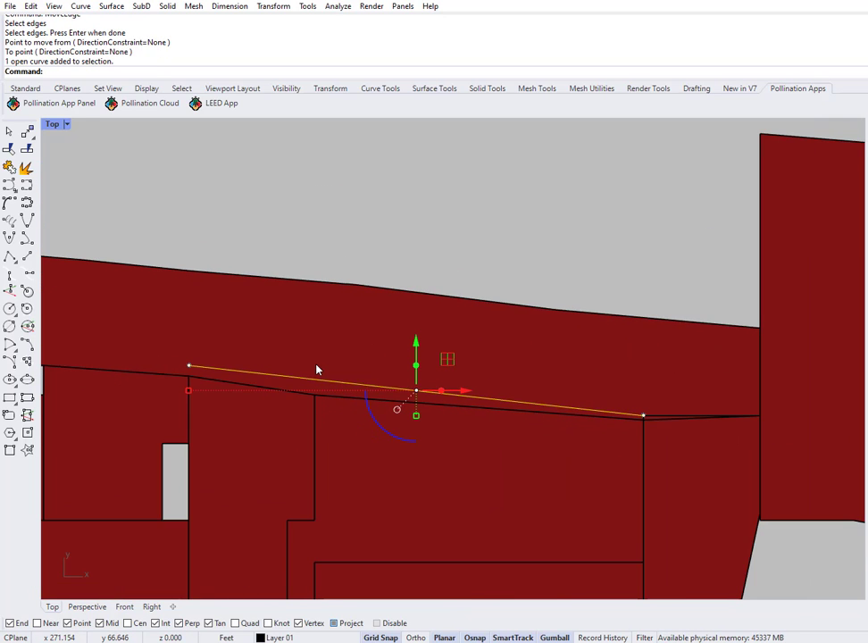
scroll(380, 397, "down", 2)
scroll(261, 390, "up", 1)
scroll(262, 391, "down", 2)
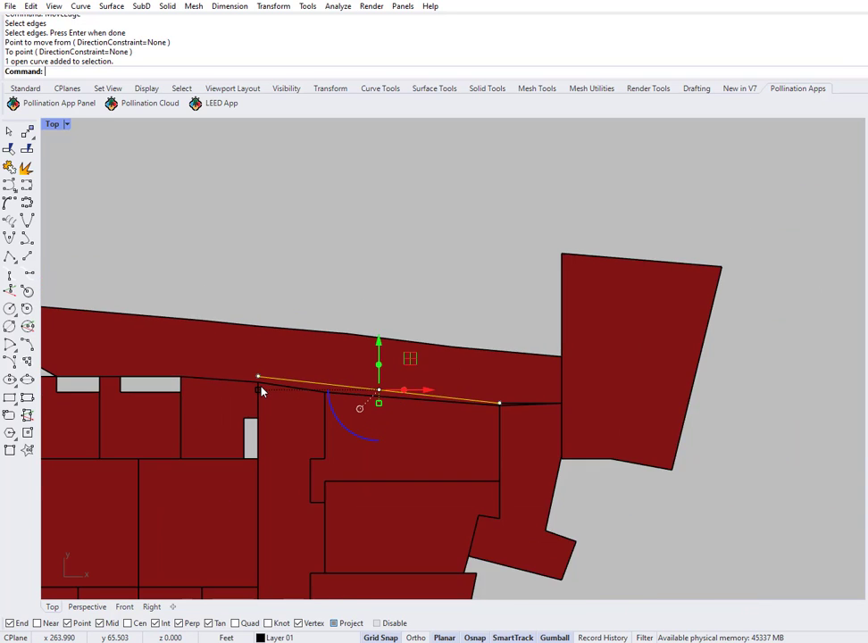
Move the joined corner at the vertical corridor's left edge up to the start point of the guide line
scroll(261, 391, "up", 6)
key("Escape")
scroll(254, 374, "up", 5)
key("Return")
left_click_drag(242, 362, 288, 410)
key("Return")
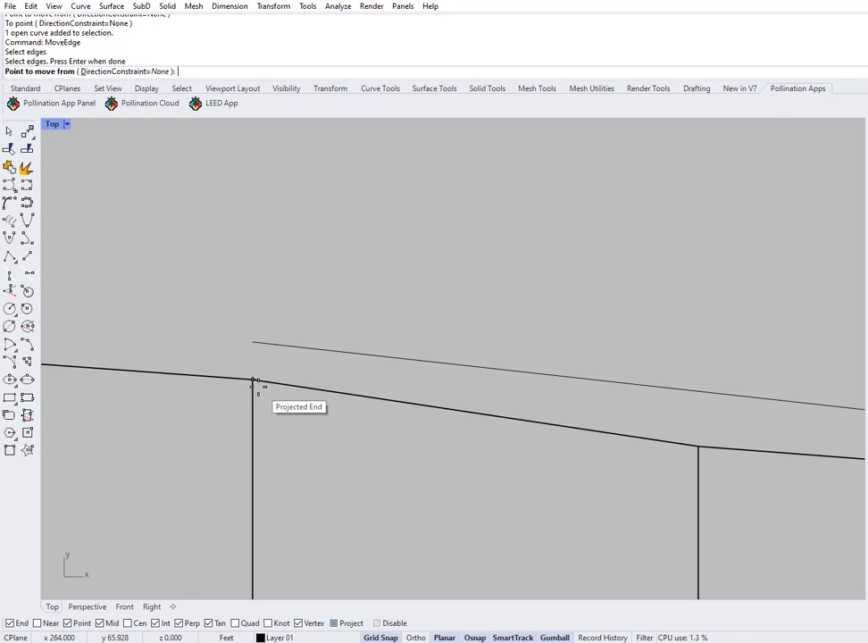
left_click(254, 381)
left_click(252, 342)
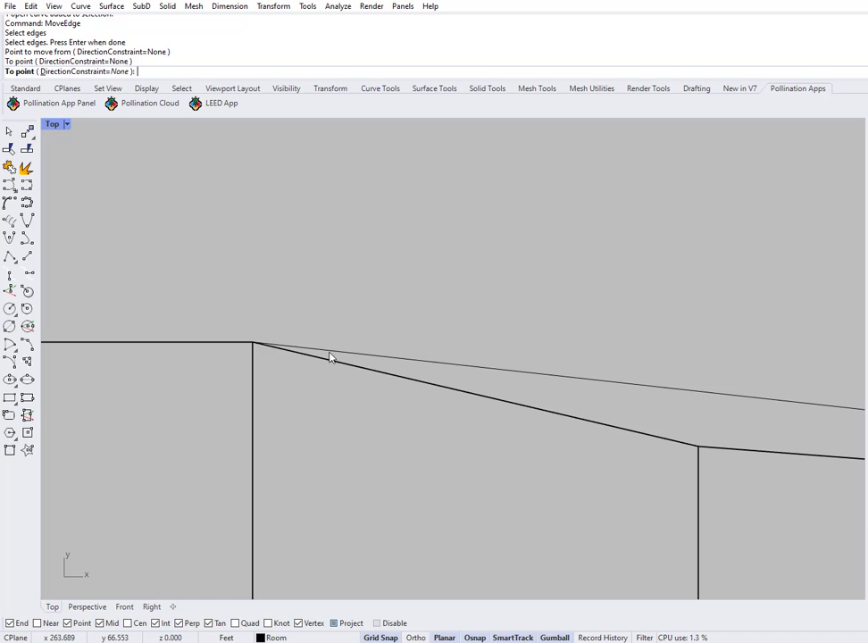
Move the joined corner at the vertical corridor's right edge straight up onto the guide line
scroll(348, 383, "down", 6)
scroll(391, 384, "up", 4)
key("Escape")
key("Return")
left_click_drag(472, 389, 526, 442)
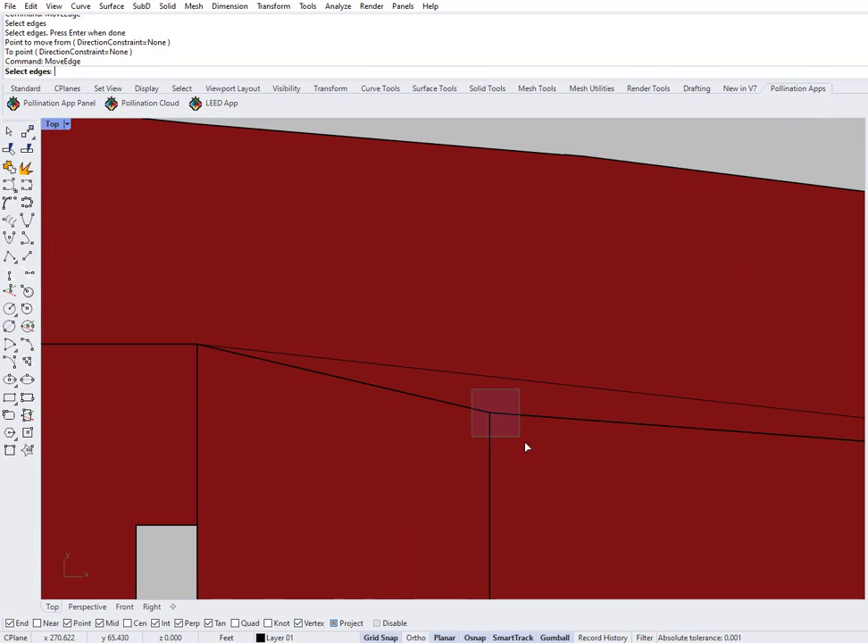
key("Return")
left_click(492, 410)
left_click(489, 376)
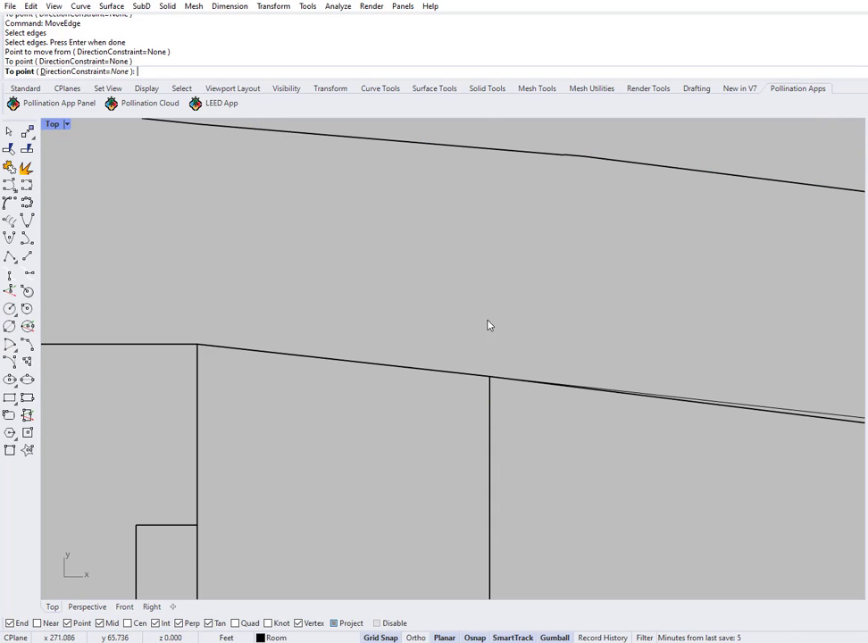
Move the joined corner at the easternmost upper room's right edge up to the end point of the guide line
scroll(354, 365, "down", 3)
scroll(573, 410, "up", 6)
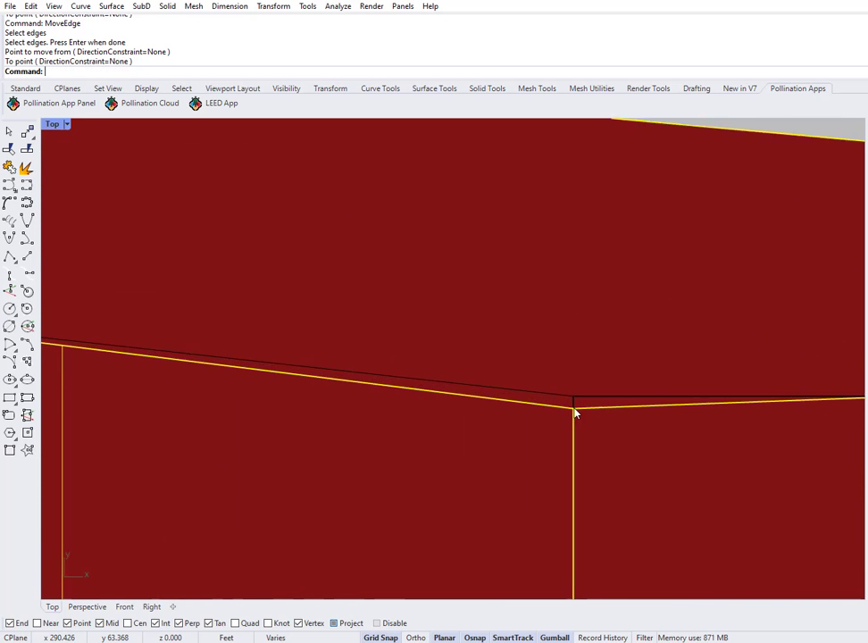
key("Return")
left_click_drag(556, 397, 595, 434)
key("Return")
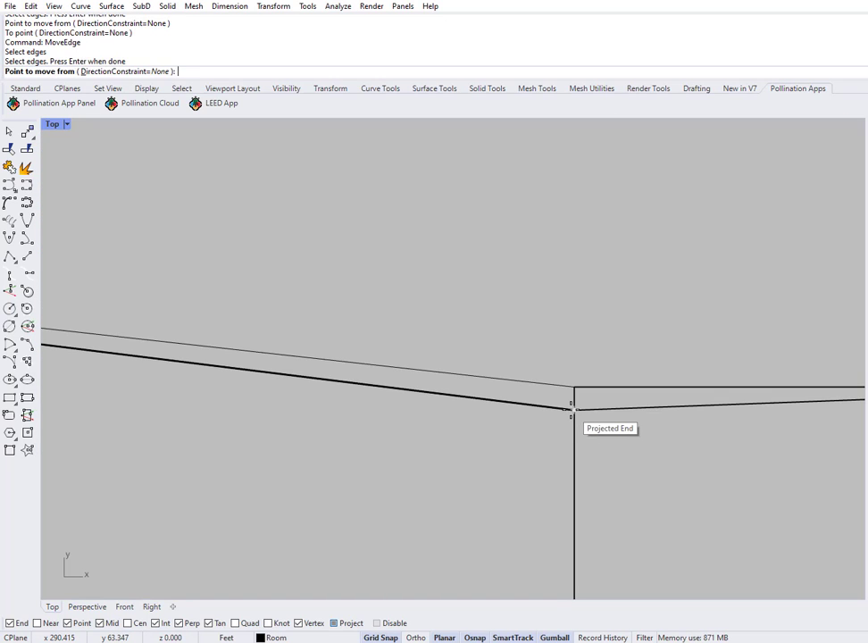
left_click(574, 409)
left_click(574, 387)
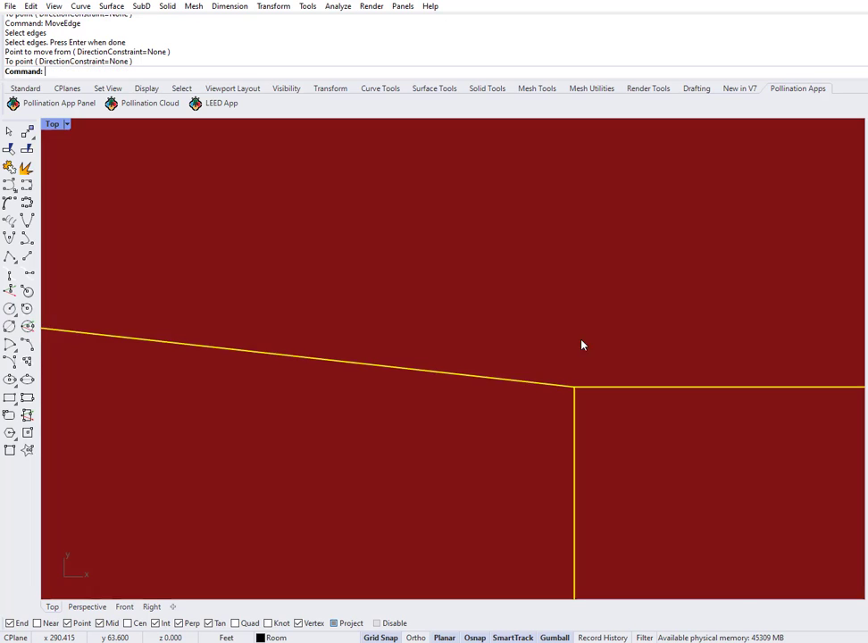
scroll(568, 403, "down", 3)
scroll(568, 401, "down", 6)
left_click(417, 269)
Delete the guide line along the sloped corridor's lower edge
right_click_drag(315, 362, 526, 368)
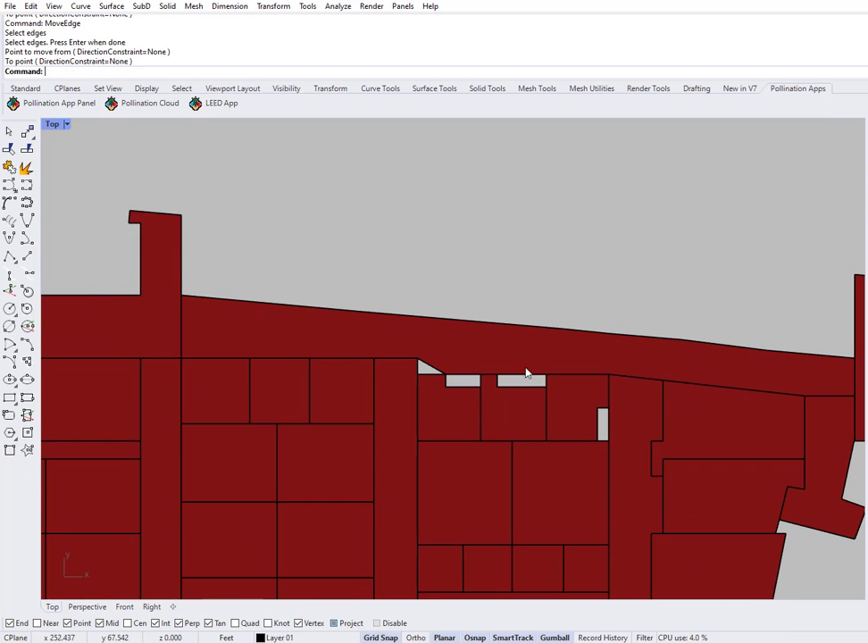
scroll(460, 379, "up", 6)
scroll(462, 390, "down", 5)
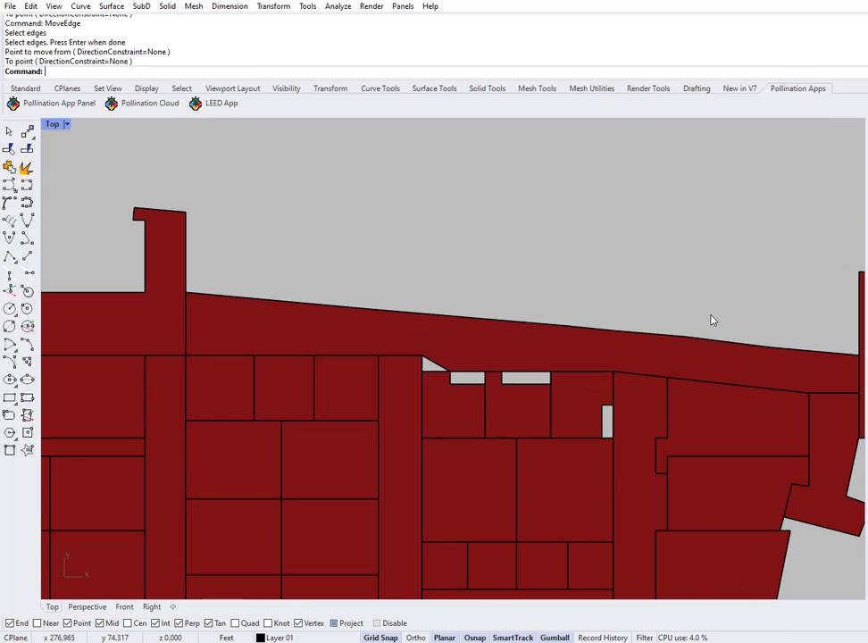
left_click_drag(581, 271, 839, 432)
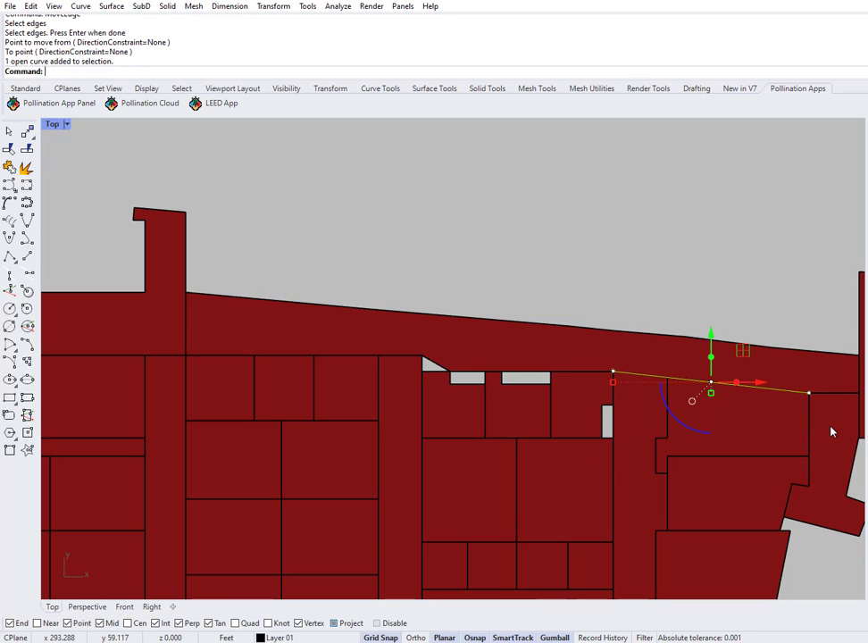
key("Delete")
Use MoveEdge to move the corner beside the triangular gap to the westernmost recessed room's upper-left corner, squaring the corridor edge
scroll(630, 433, "up", 4)
scroll(202, 323, "up", 3)
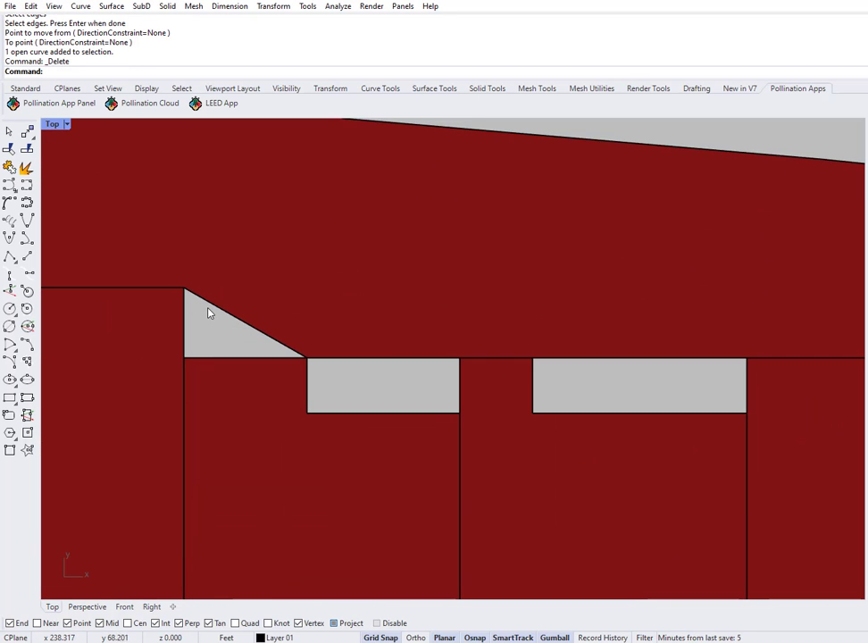
left_click(248, 322)
key("Escape")
scroll(310, 354, "up", 2)
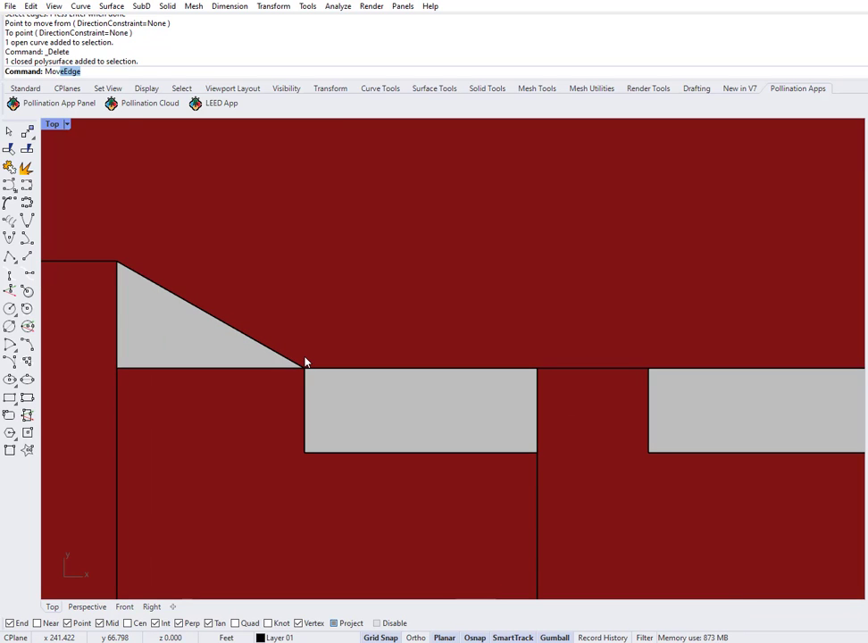
key("Return")
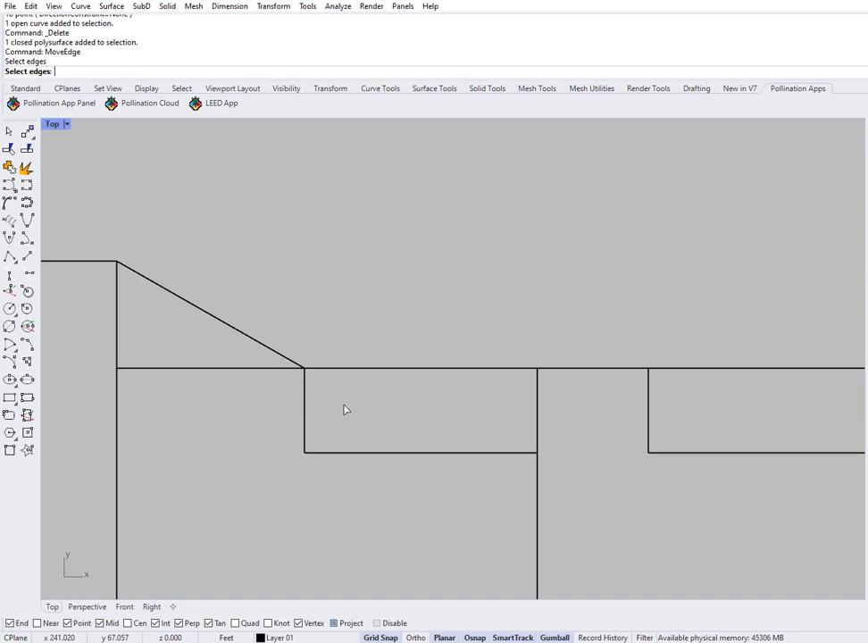
key("Return")
left_click(305, 368)
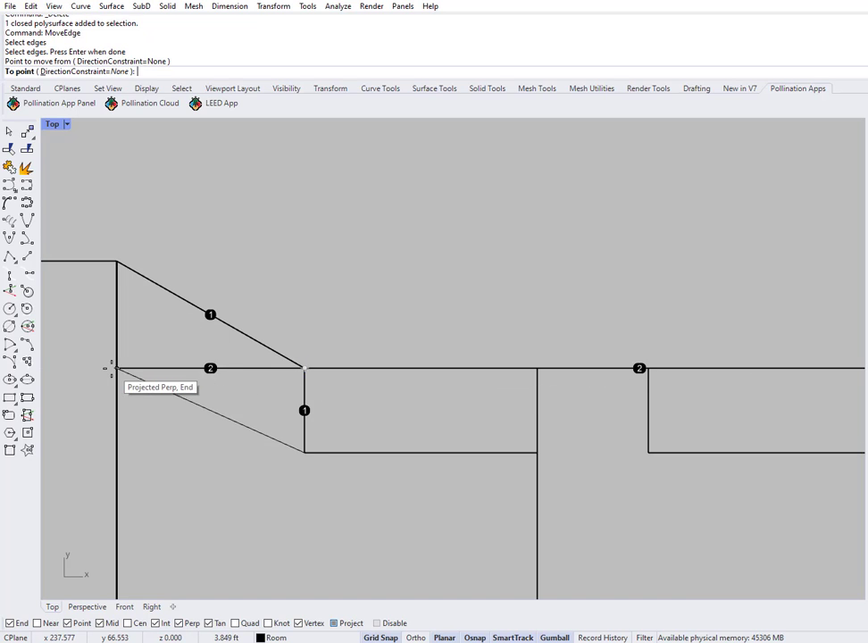
left_click(115, 368)
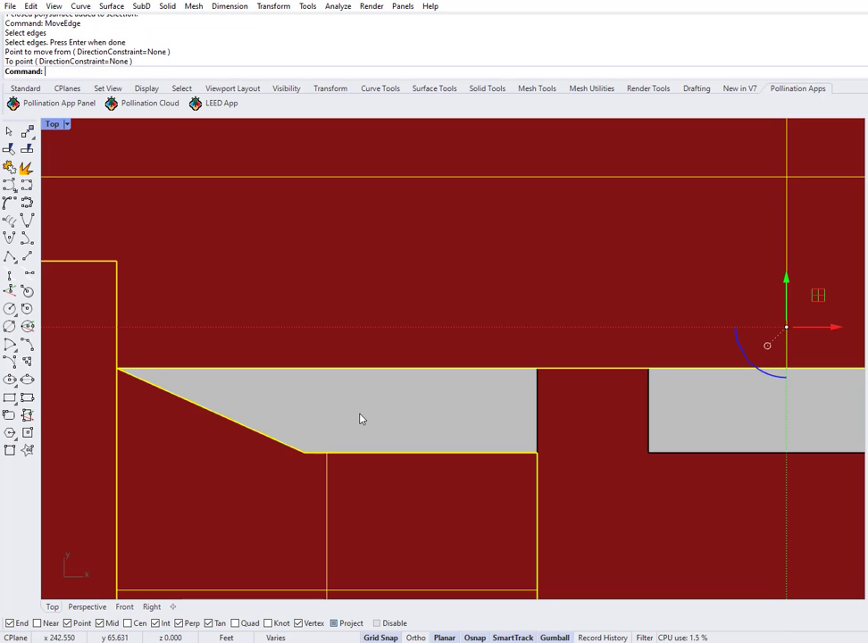
Move the westernmost recessed room's remaining notch corner to its upper-right corner on the corridor edge, filling the recess
right_click(360, 414)
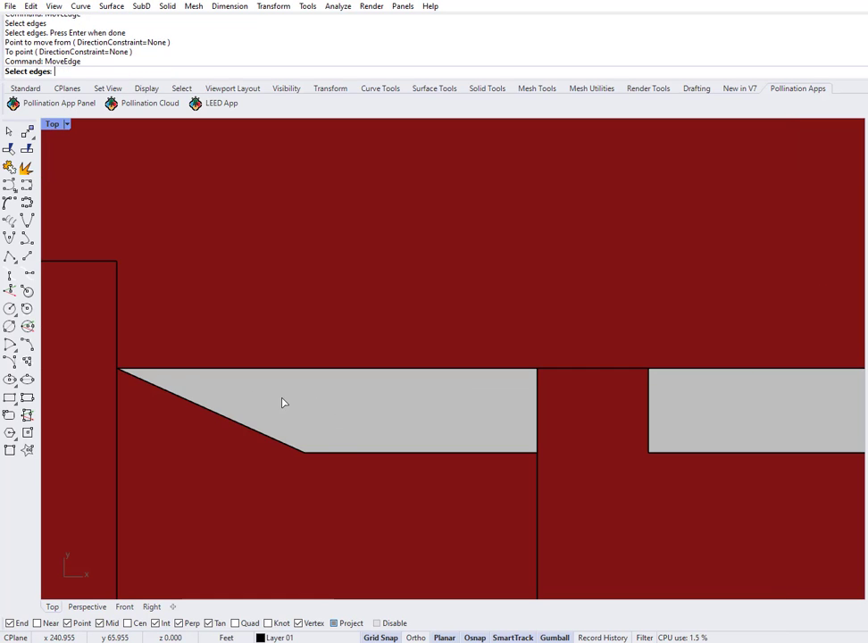
left_click_drag(281, 399, 332, 484)
right_click(331, 485)
left_click(303, 452)
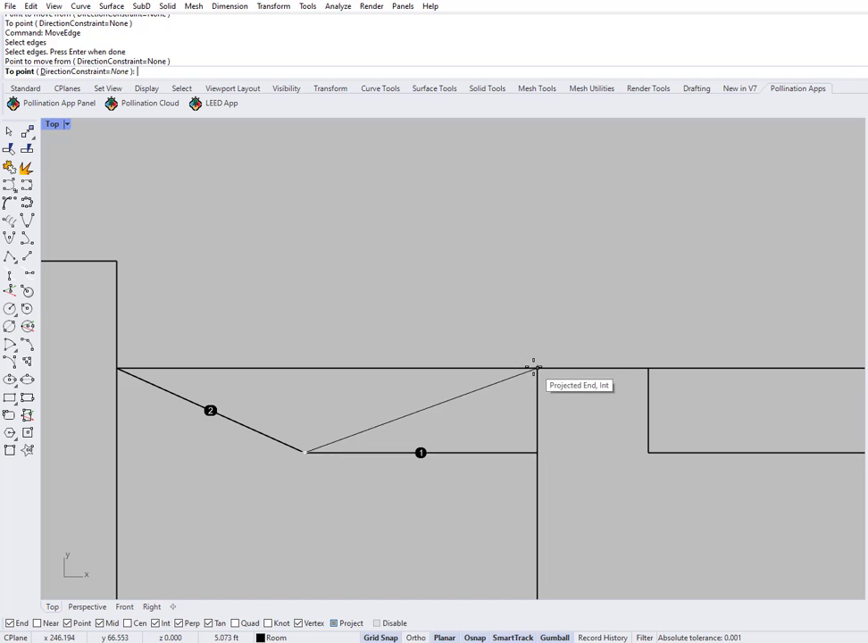
left_click(536, 367)
scroll(366, 344, "down", 8)
key("Escape")
scroll(482, 374, "up", 3)
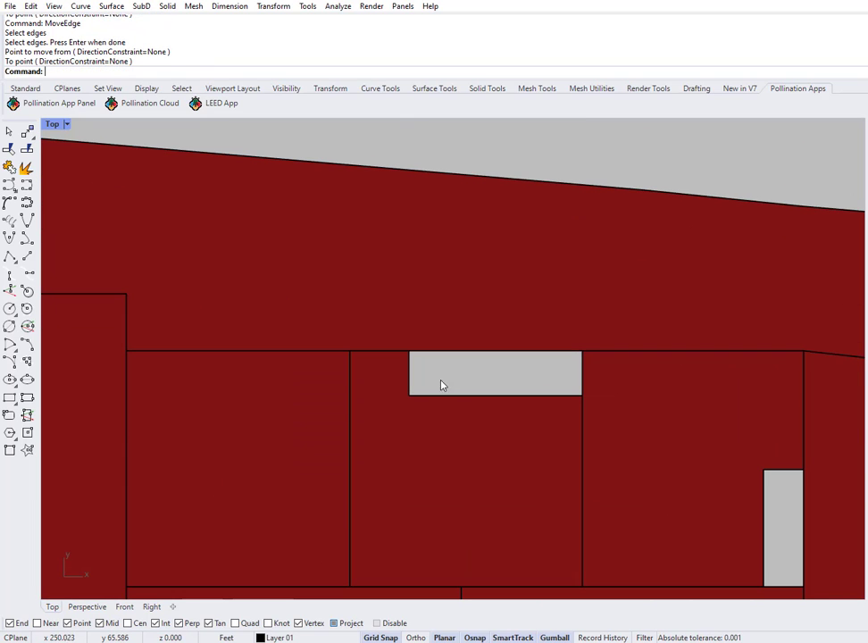
Use MoveFace to move the bottom face of the middle room's wide recess up to the corridor edge, filling the gap
right_click(390, 385)
right_click(390, 386)
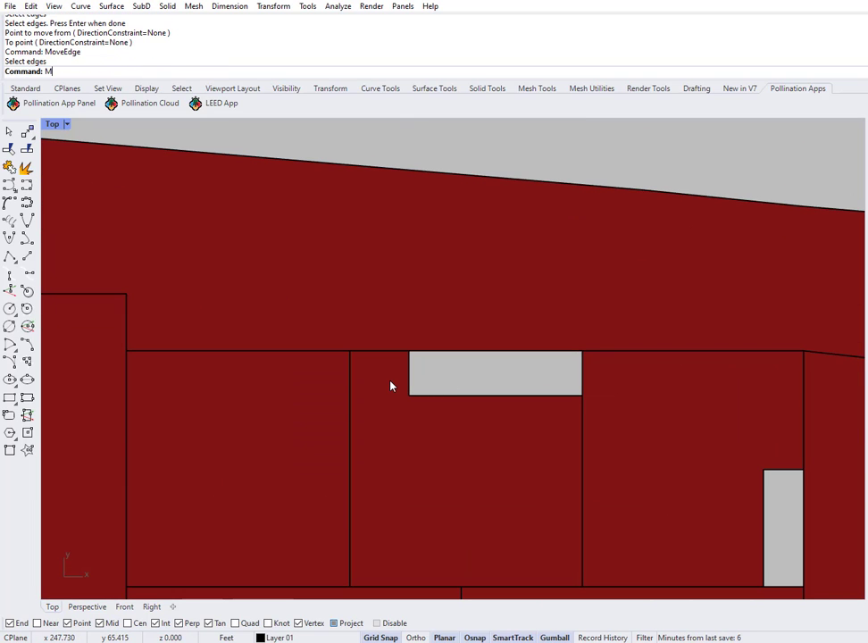
type("MoveFace")
key("Return")
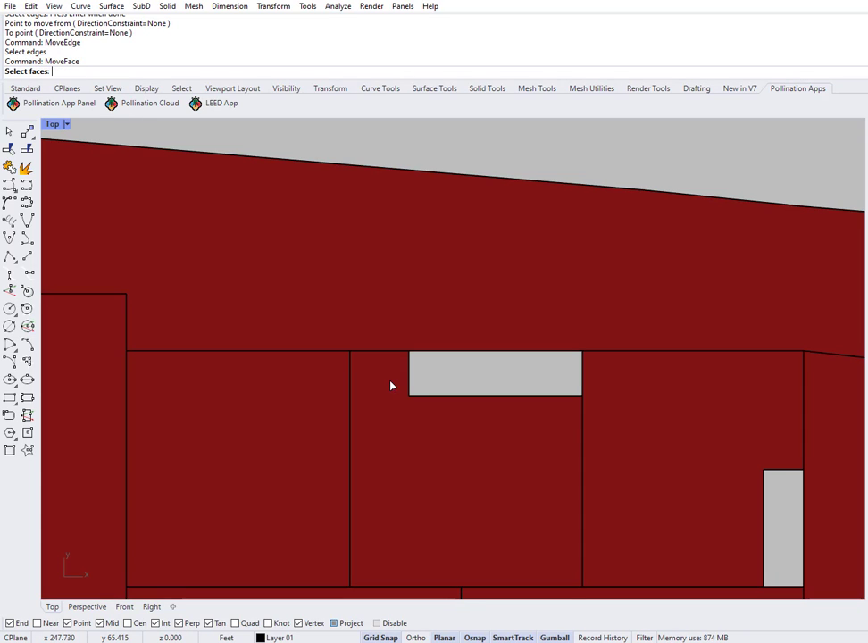
scroll(589, 402, "up", 3)
right_click(605, 418)
left_click(600, 420)
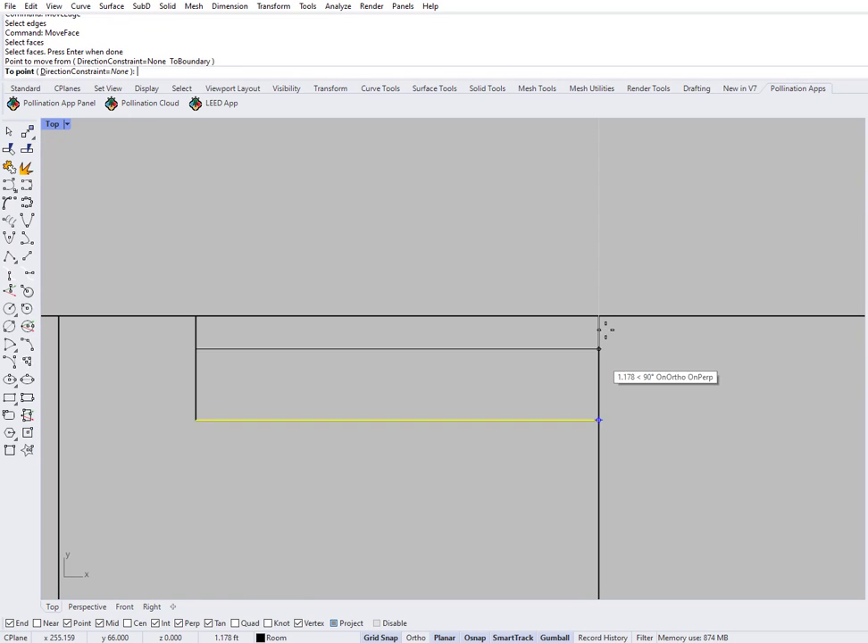
left_click(606, 315)
scroll(420, 304, "down", 12)
left_click(542, 377)
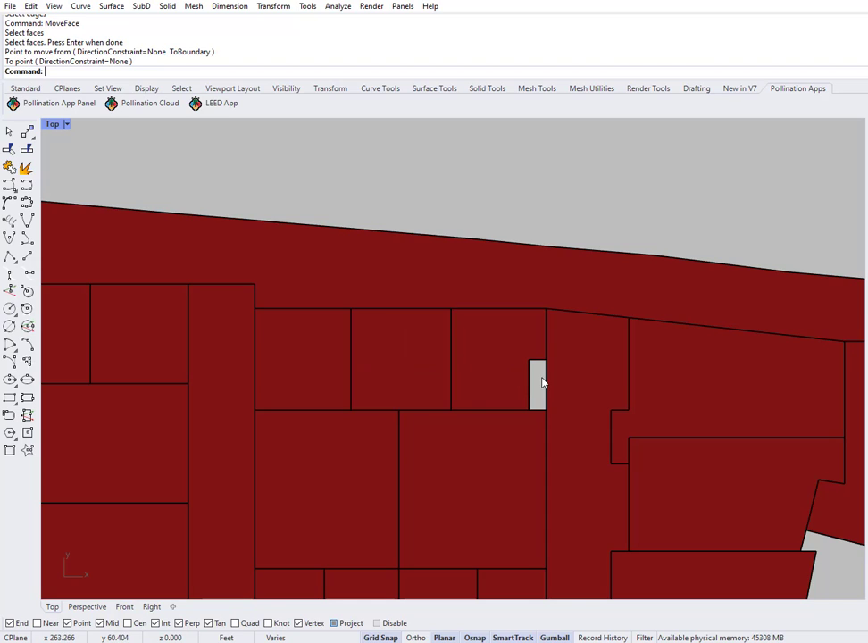
Use MoveEdge to move the notch corner of the neighbouring room to its lower-right corner, closing the narrow recess along its right wall
scroll(535, 375, "up", 5)
scroll(535, 380, "up", 2)
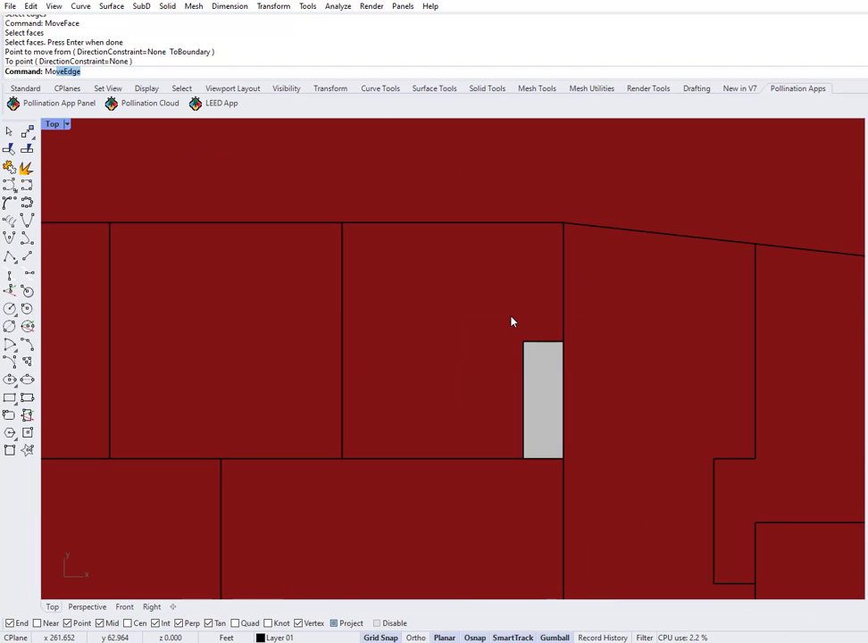
key("Return")
left_click(525, 384)
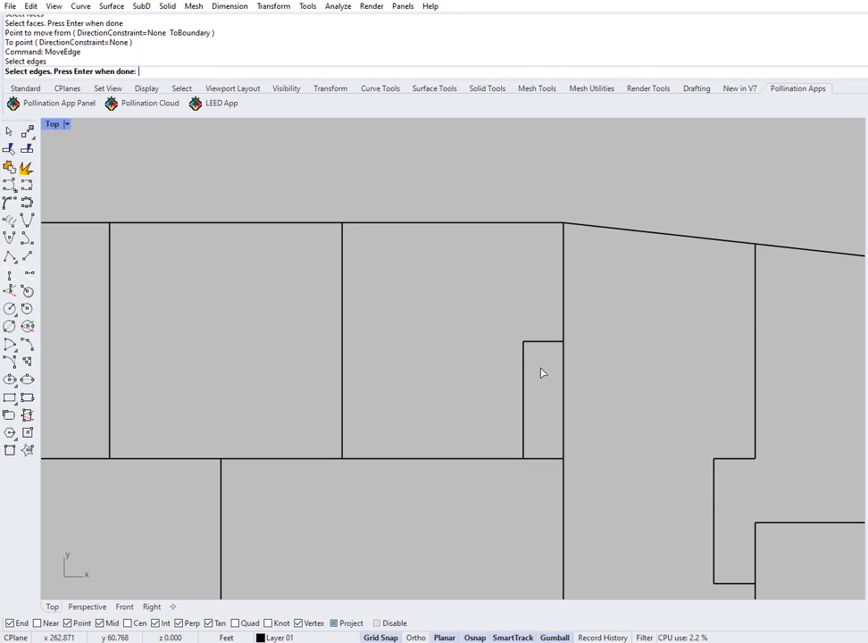
key("Return")
left_click(523, 341)
left_click(564, 459)
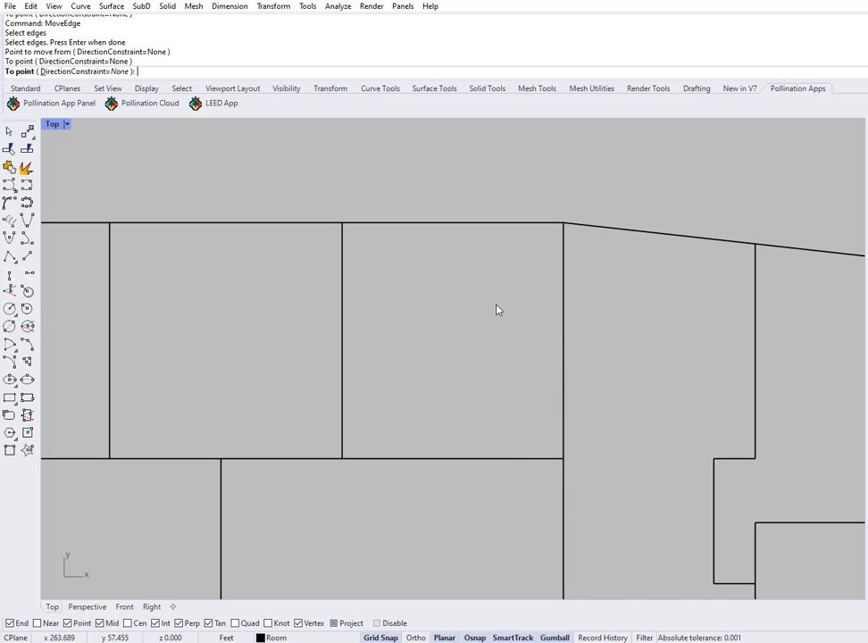
scroll(535, 365, "down", 8)
scroll(539, 375, "down", 6)
key("Escape")
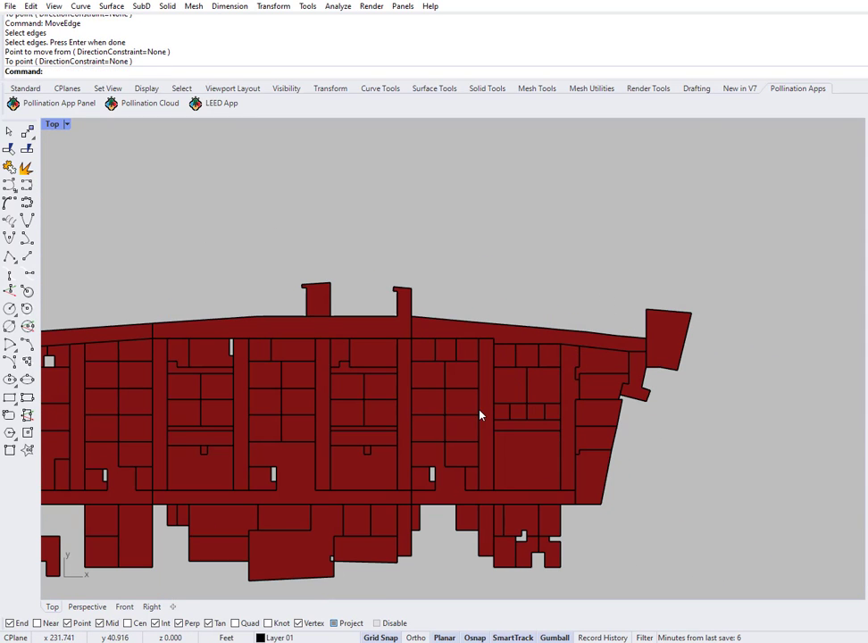
Use MoveFace to lower the two rooms' faces above the square gap under the left sloped corridor to the wall line below
right_click_drag(300, 380, 552, 344)
scroll(285, 324, "up", 15)
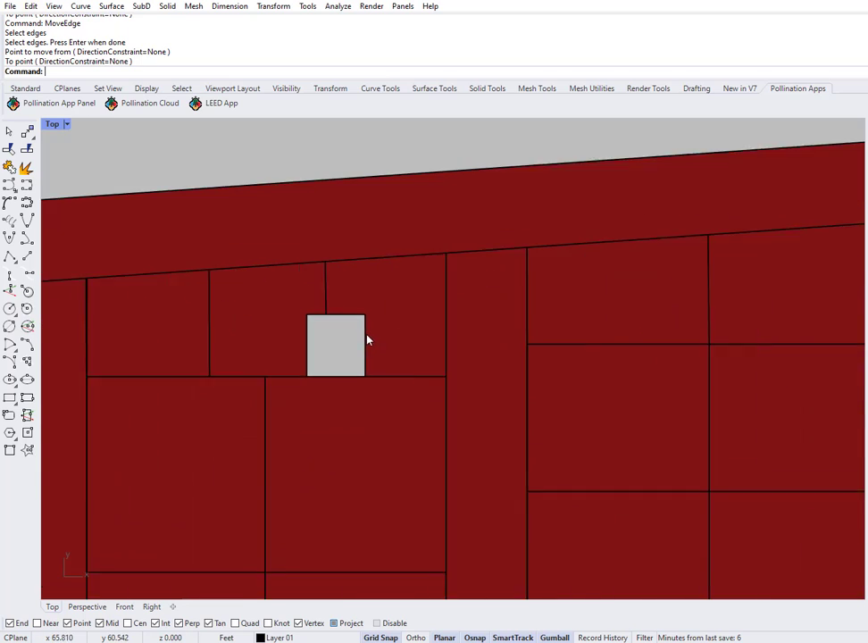
scroll(294, 327, "up", 2)
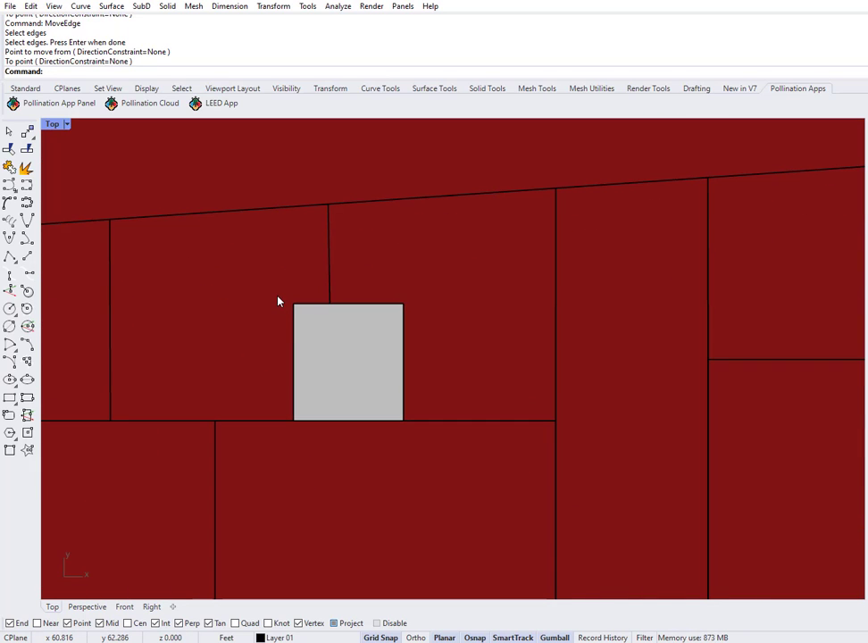
type("MoveFace")
key("Return")
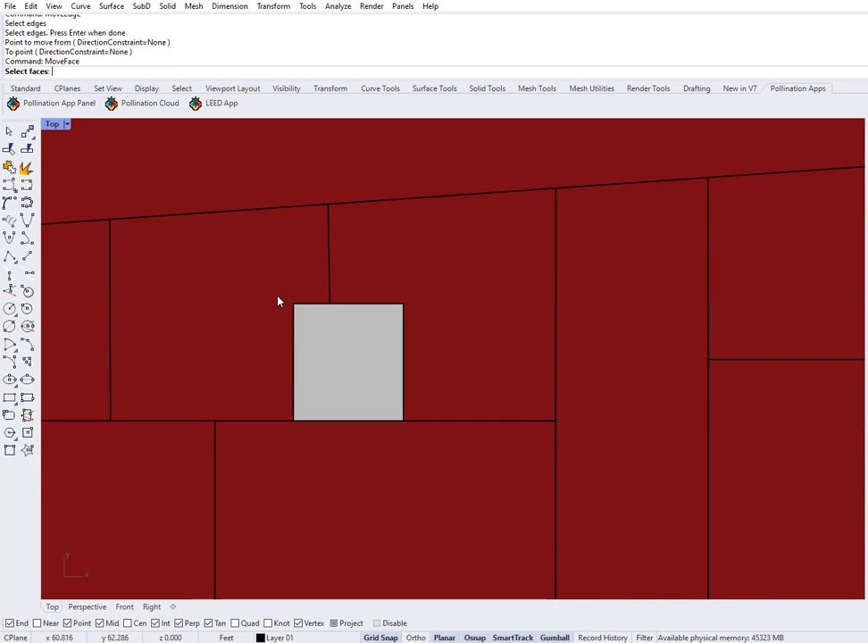
left_click_drag(278, 288, 484, 345)
key("Return")
left_click(403, 304)
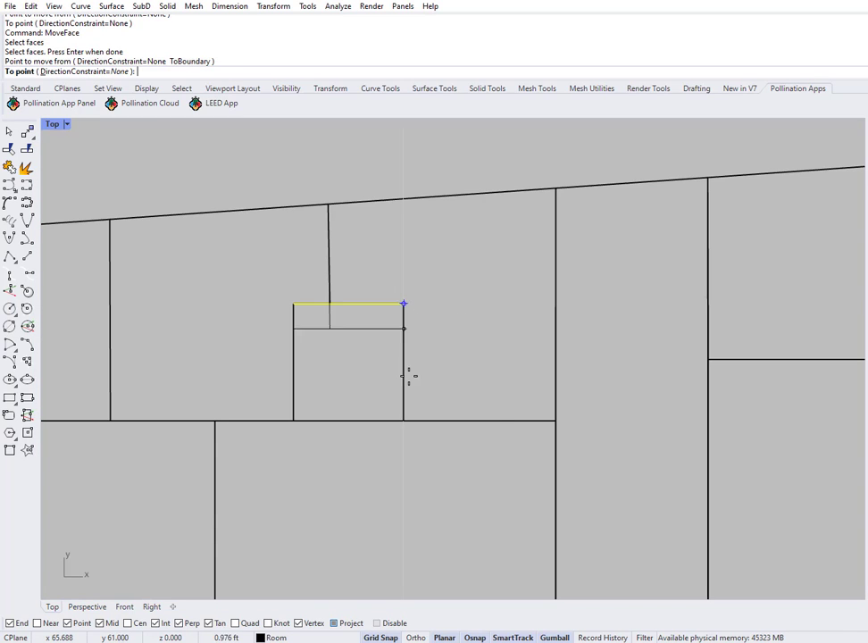
left_click(405, 418)
scroll(359, 325, "down", 14)
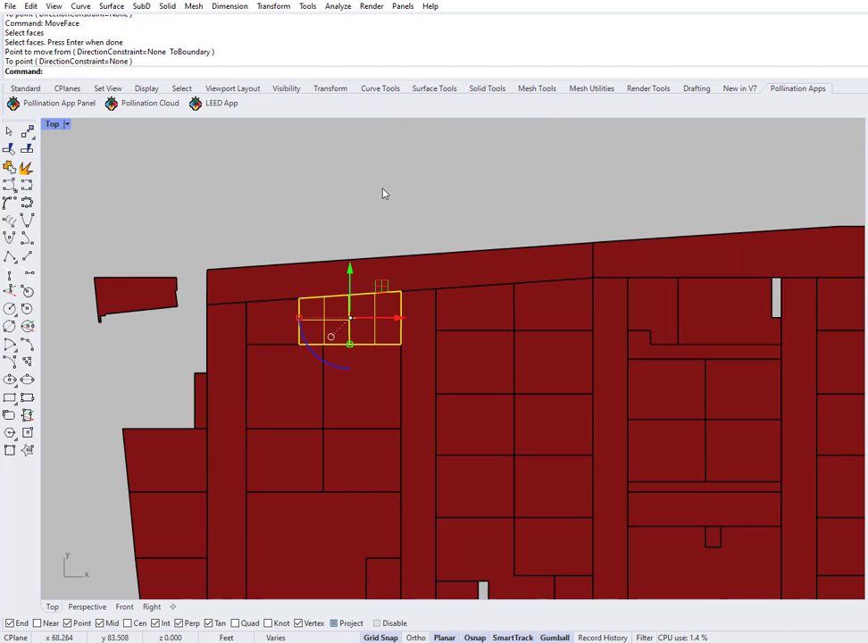
left_click(382, 193)
Move the recessed face of the westernmost notched small room near the lower corridor right to its outer wall line
scroll(368, 235, "down", 8)
scroll(417, 357, "up", 8)
scroll(417, 362, "up", 5)
key("Return")
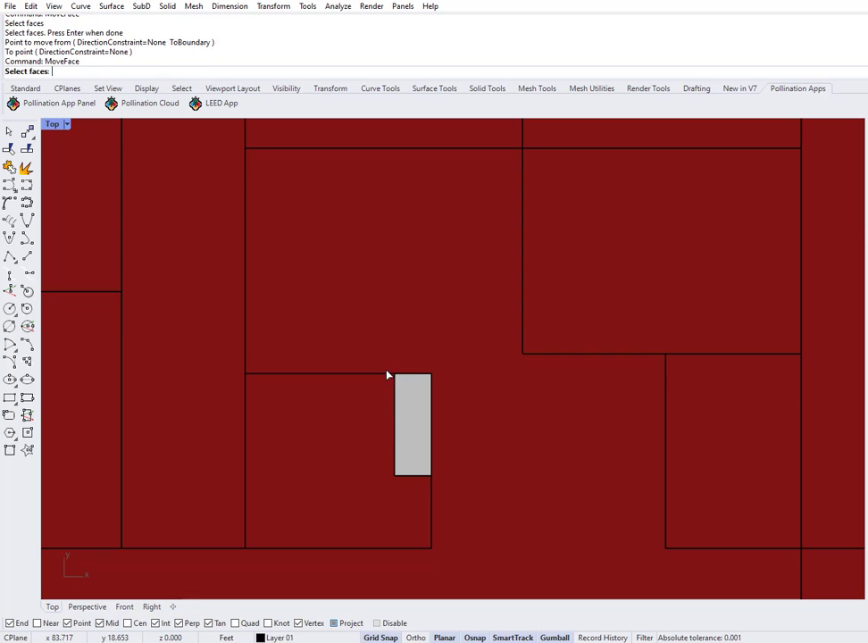
left_click_drag(378, 353, 413, 505)
key("Return")
left_click(393, 476)
left_click(435, 478)
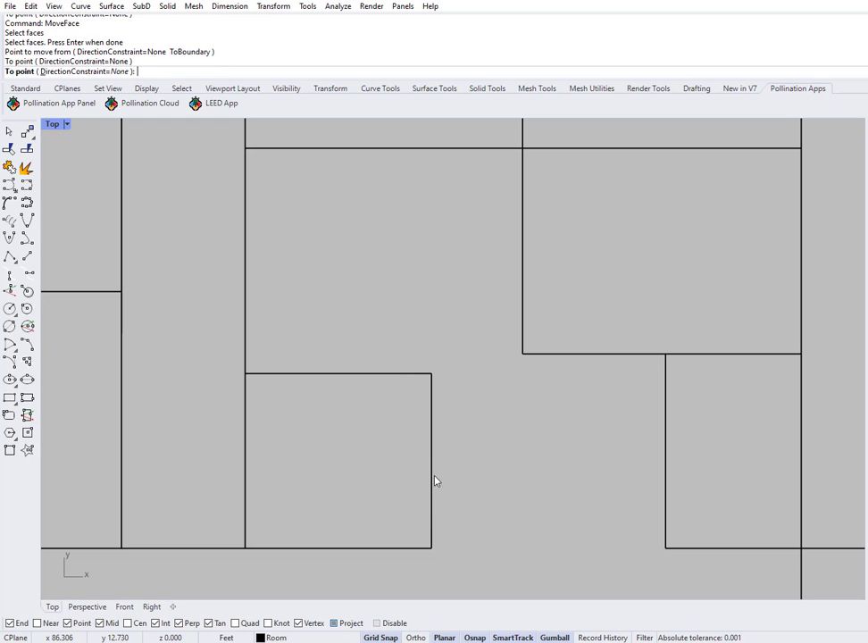
scroll(457, 409, "down", 10)
Move the recessed face of the upper room with the narrow gap below the top corridor right to the adjoining vertical corridor's wall
scroll(589, 212, "up", 10)
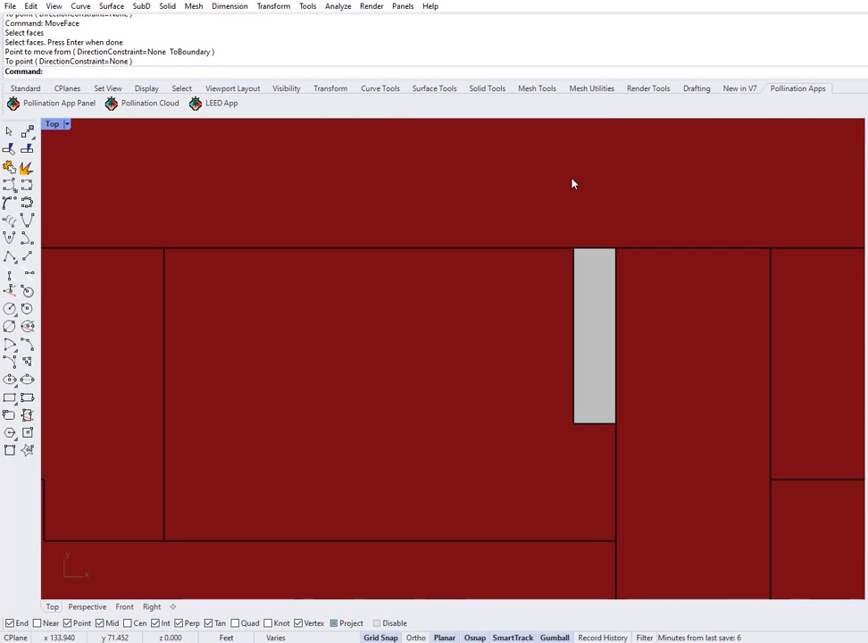
key("Return")
left_click_drag(545, 195, 580, 460)
key("Return")
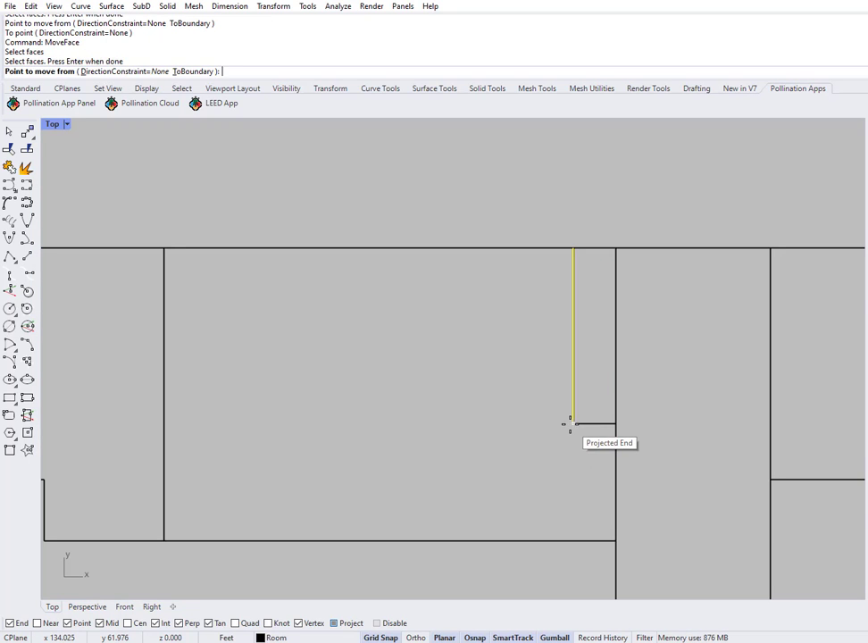
left_click(570, 422)
left_click(534, 300)
scroll(500, 286, "down", 8)
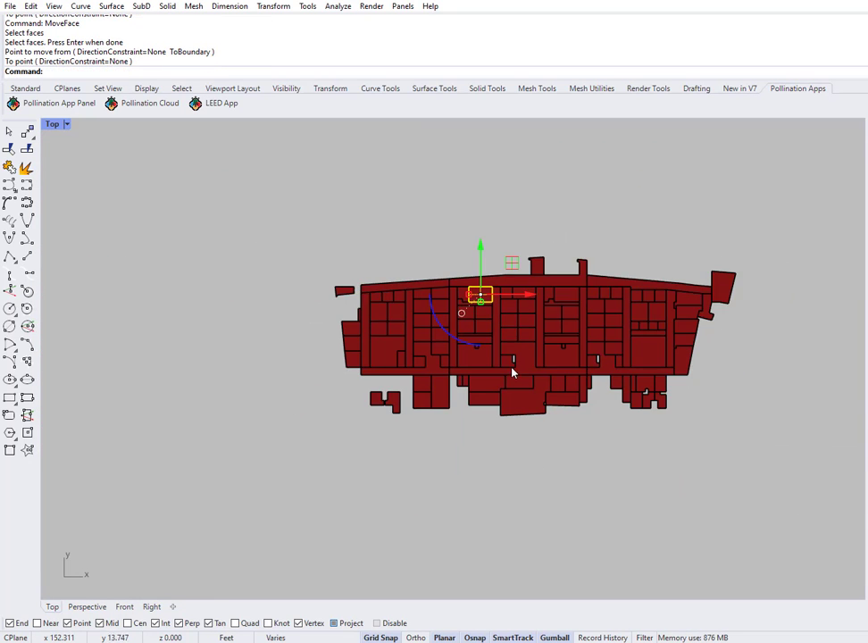
Move the recessed face of the central small room above the lower corridor right to its outer wall, closing the narrow gap
scroll(482, 291, "up", 10)
key("Return")
left_click_drag(501, 290, 527, 400)
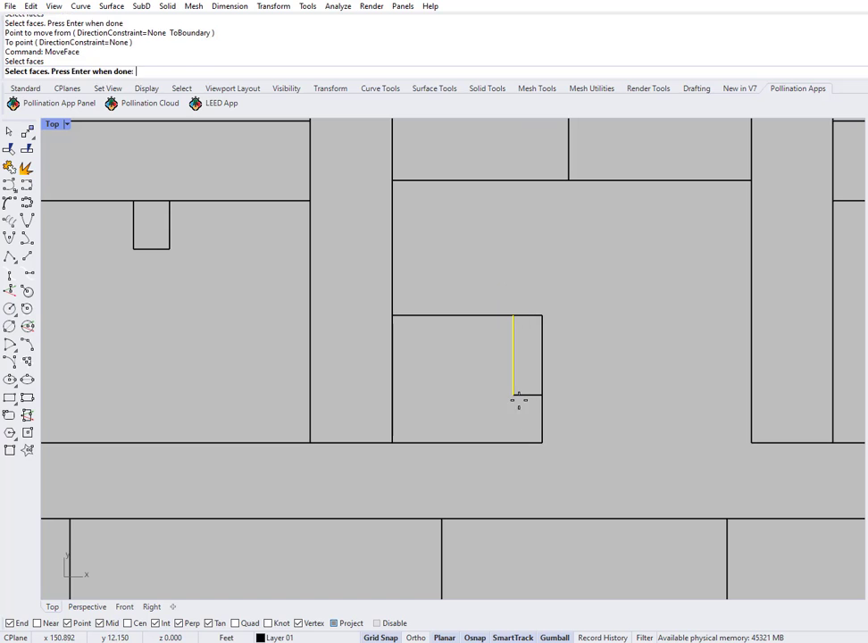
key("Return")
left_click(513, 395)
left_click(540, 394)
scroll(451, 321, "down", 8)
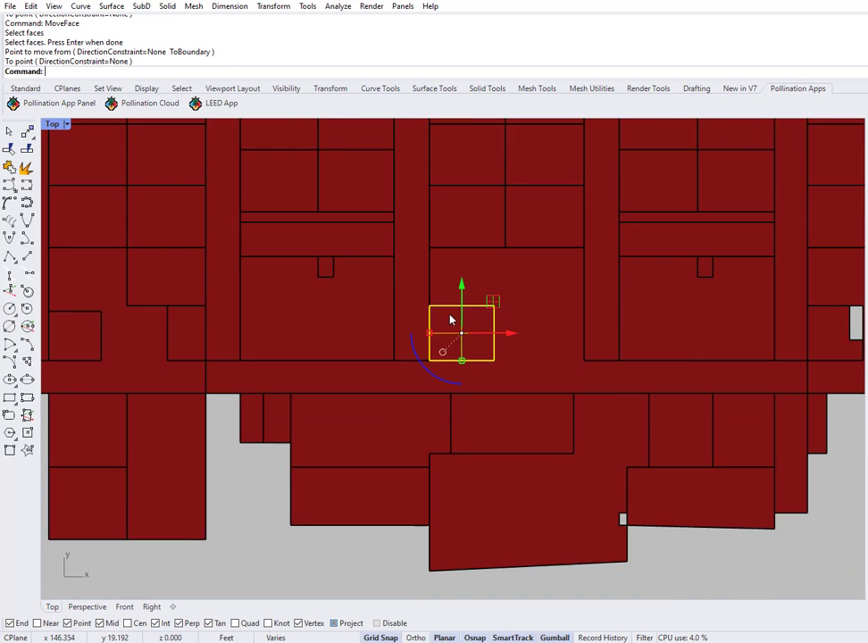
Move the recessed face of the eastern small room above the lower corridor right to its outer wall, closing the narrow gap
scroll(466, 333, "up", 6)
scroll(593, 303, "up", 5)
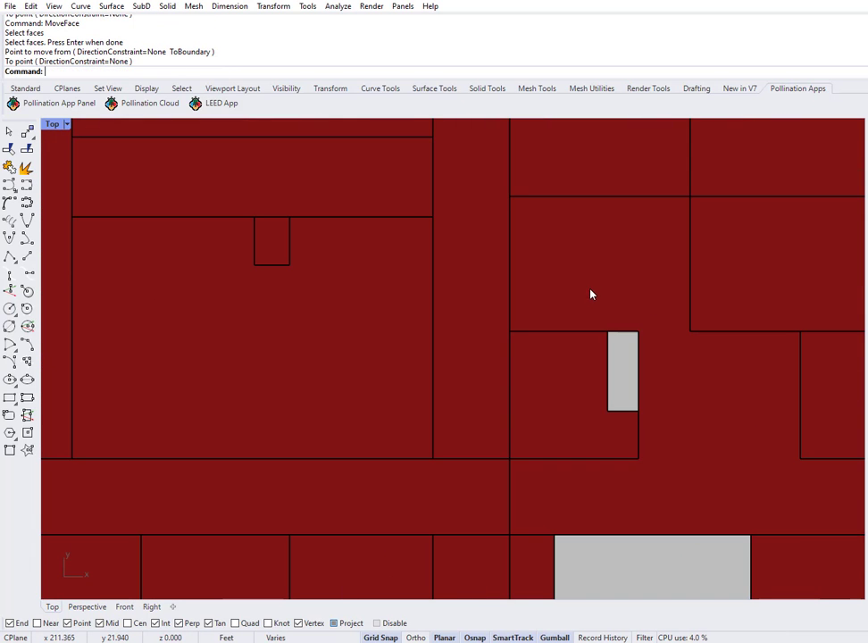
key("Return")
left_click_drag(587, 293, 616, 420)
key("Return")
left_click(607, 411)
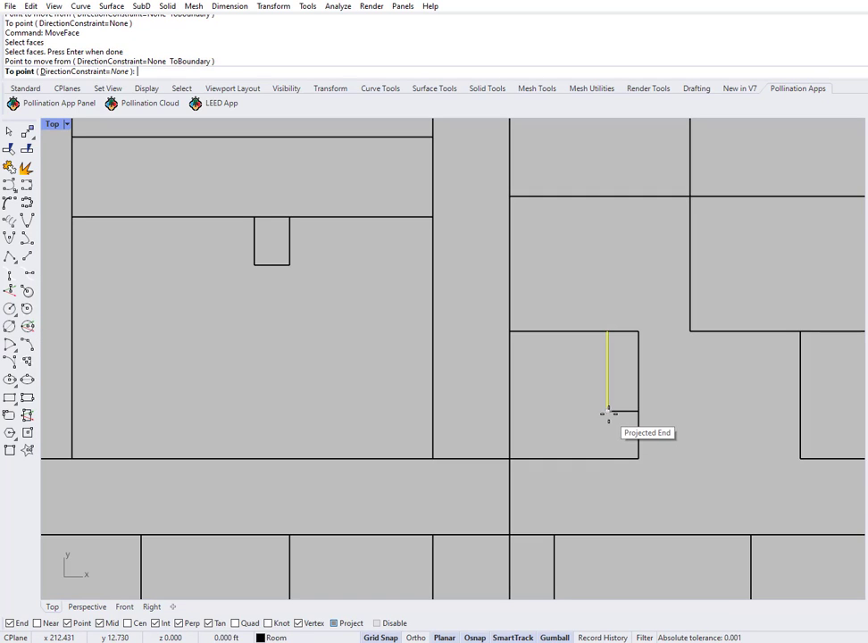
left_click(636, 411)
scroll(614, 304, "down", 10)
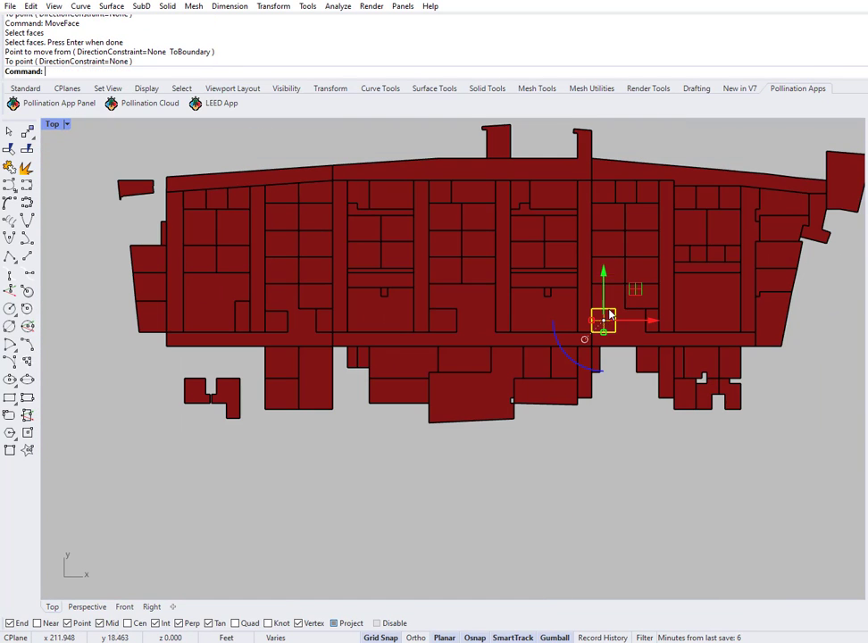
left_click(583, 454)
Move the large bottom room's notch face right to the neighbouring room's lower-left corner, closing the small square gap
scroll(512, 400, "up", 12)
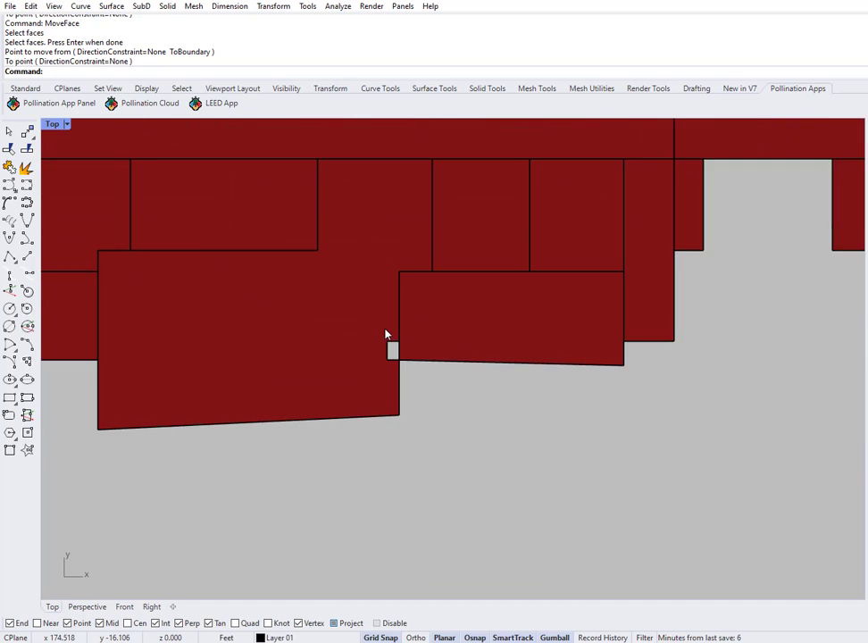
key("Return")
left_click(401, 451)
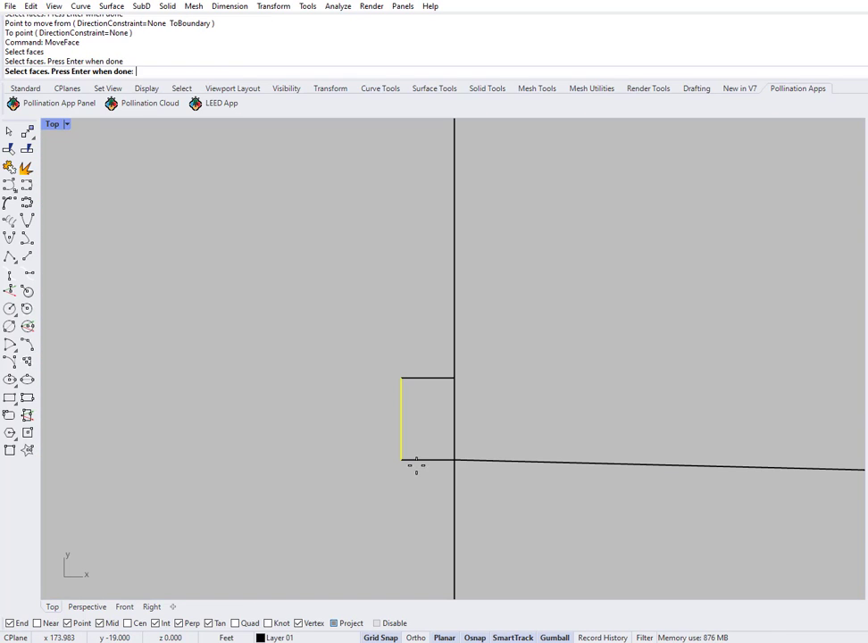
key("Return")
left_click(401, 460)
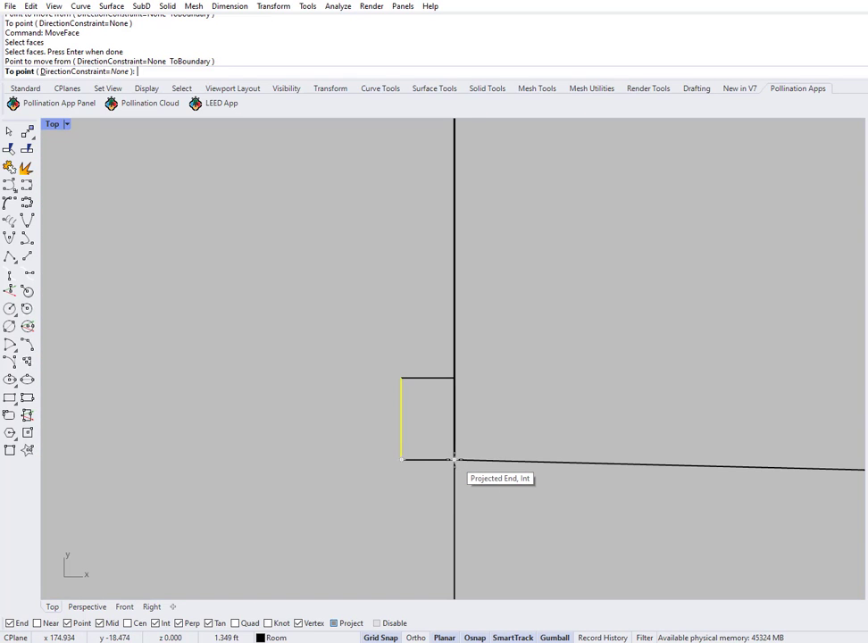
left_click(454, 460)
scroll(450, 435, "down", 5)
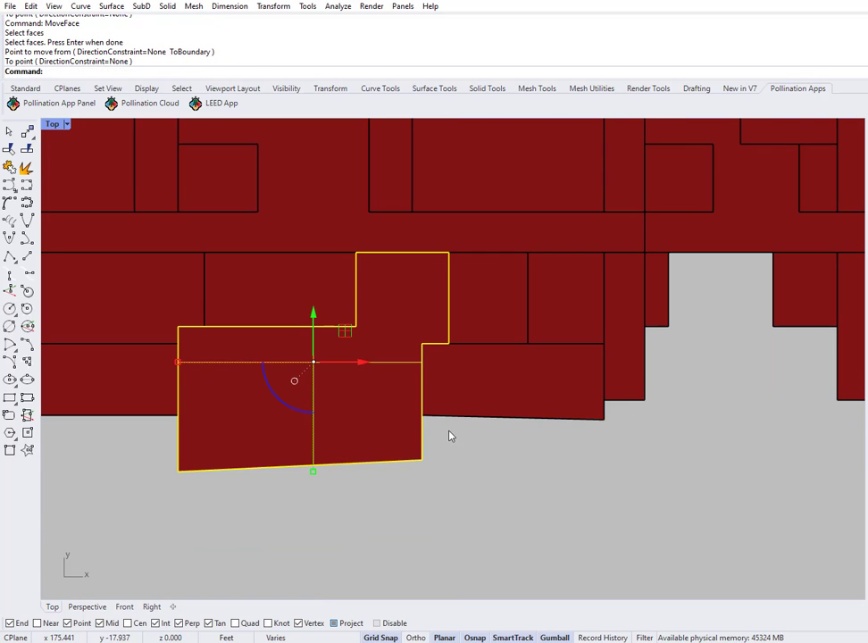
key("Escape")
Move the face below the L-shaped gap in the lower-right rooms up to the shared horizontal wall line
scroll(510, 453, "down", 6)
scroll(617, 411, "up", 10)
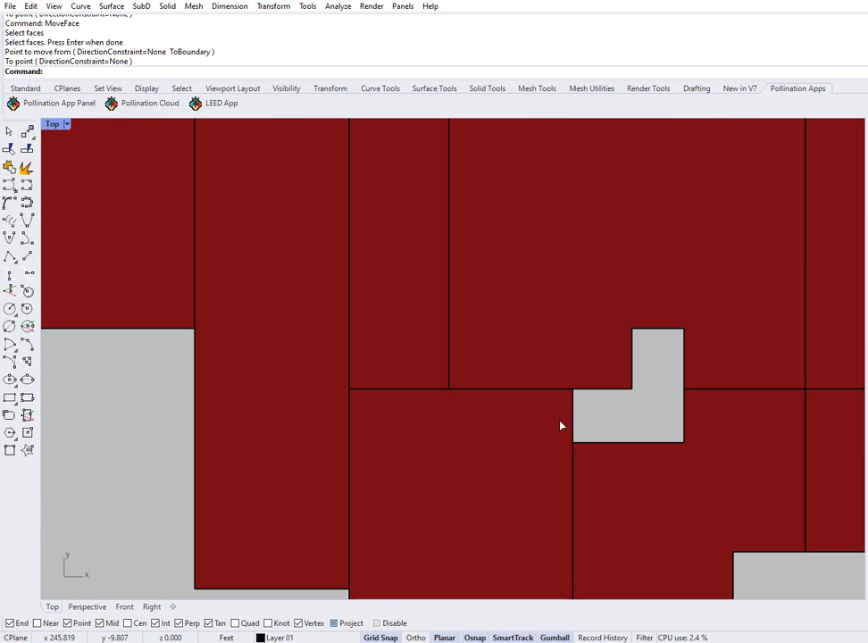
key("Return")
left_click_drag(542, 422, 692, 486)
key("Return")
left_click(684, 442)
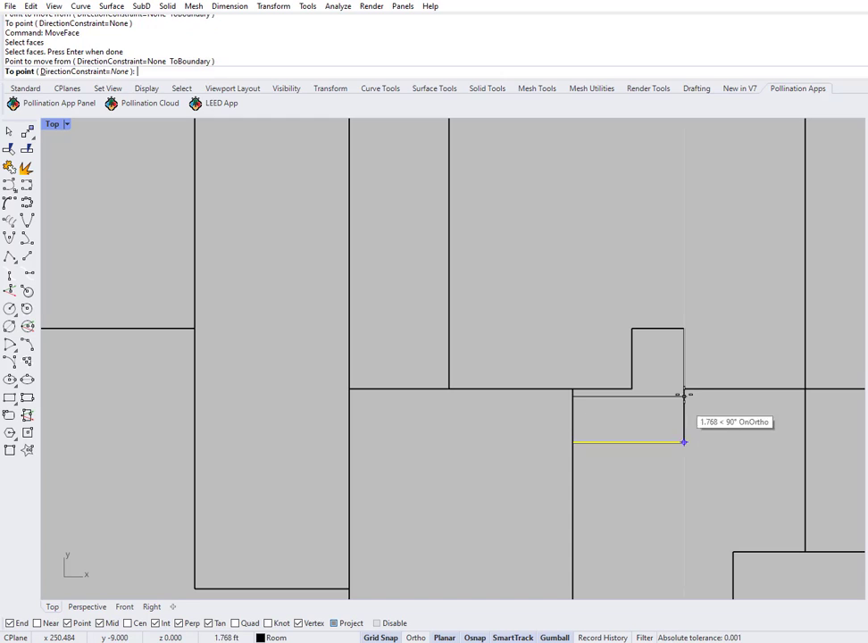
left_click(684, 393)
key("Escape")
Move the top face of the remaining notch down to the shared wall line, closing the rest of the L-shaped gap
key("Return")
left_click_drag(601, 283, 708, 363)
key("Return")
left_click(684, 325)
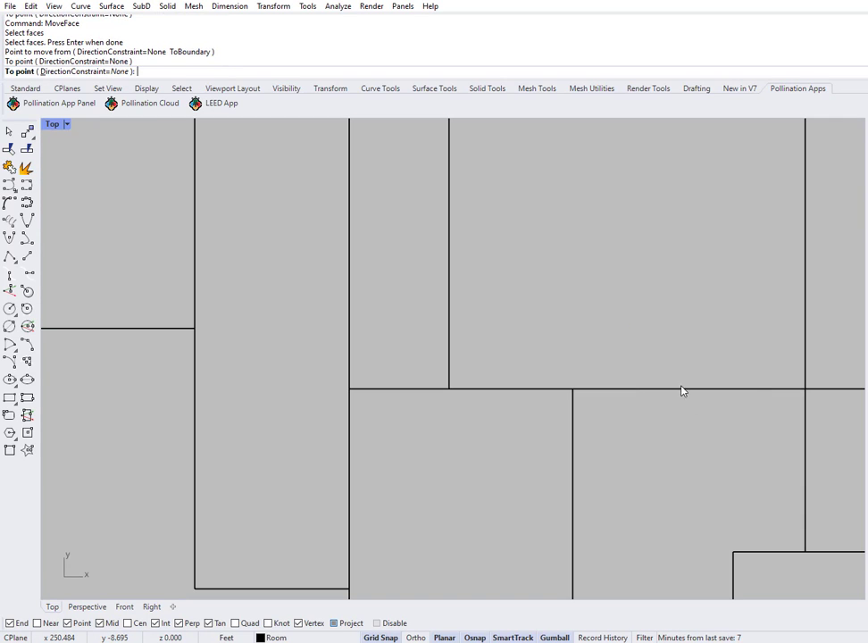
left_click(682, 390)
scroll(602, 393, "down", 10)
key("Escape")
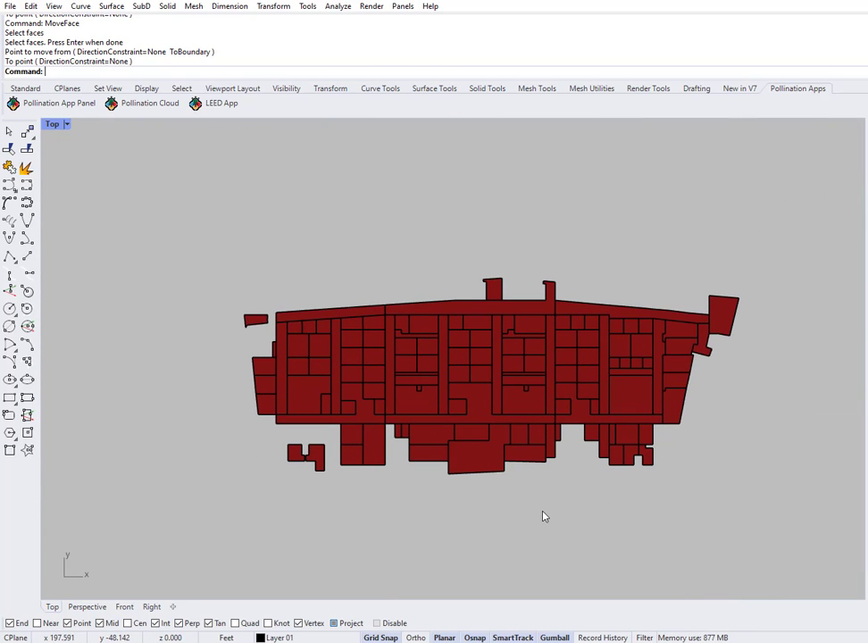
Save the model and run PO_RebuildRooms on the floor plan's rooms with MergeCoplanar=Yes
key("ctrl+s")
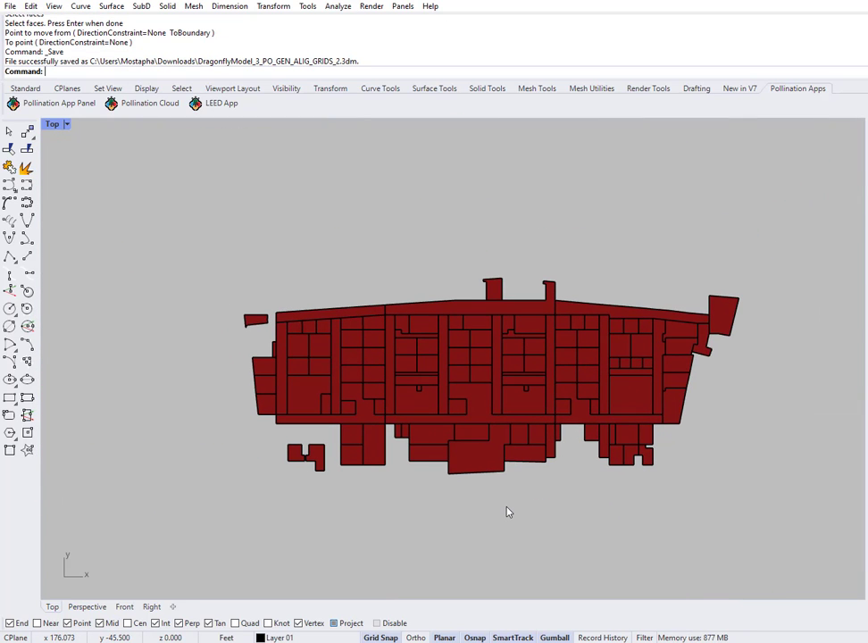
type("PO_Re")
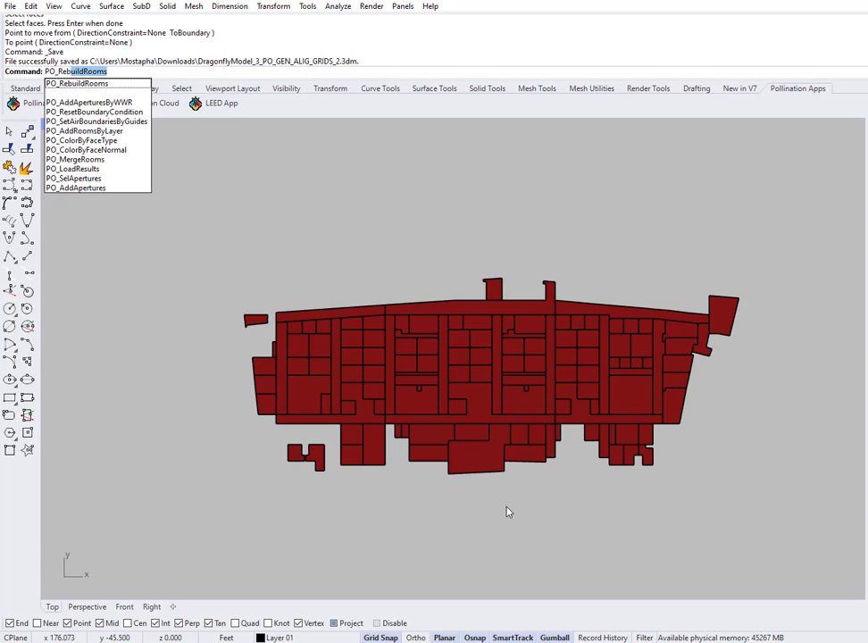
key("Return")
key("Escape")
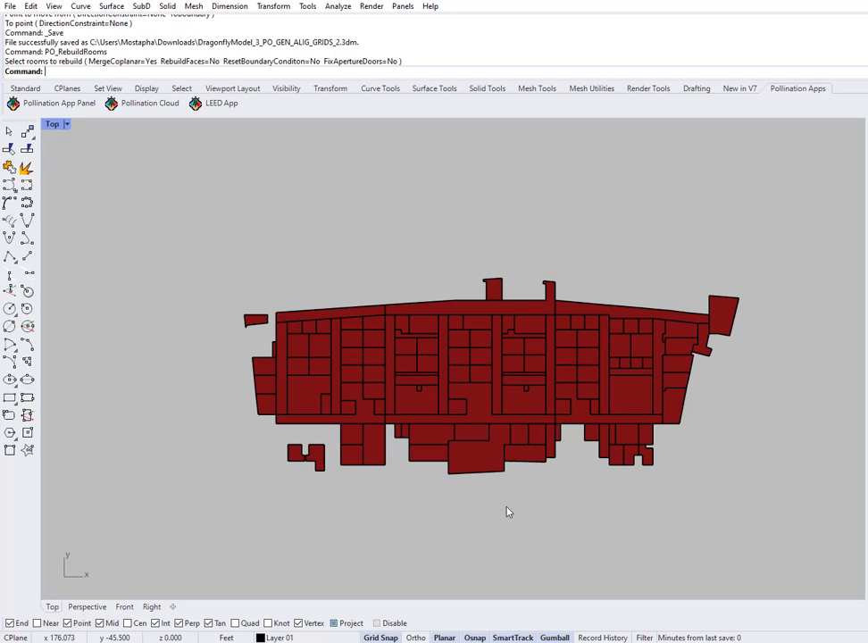
scroll(626, 498, "up", 2)
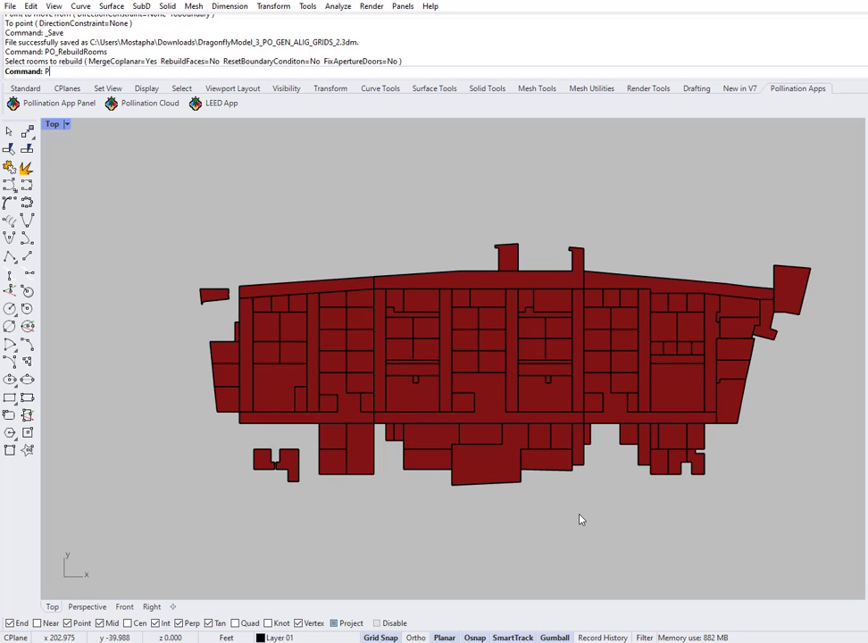
Run PO_CheckAdjacency on all rooms of the floor plan
type("CheckPlanarity")
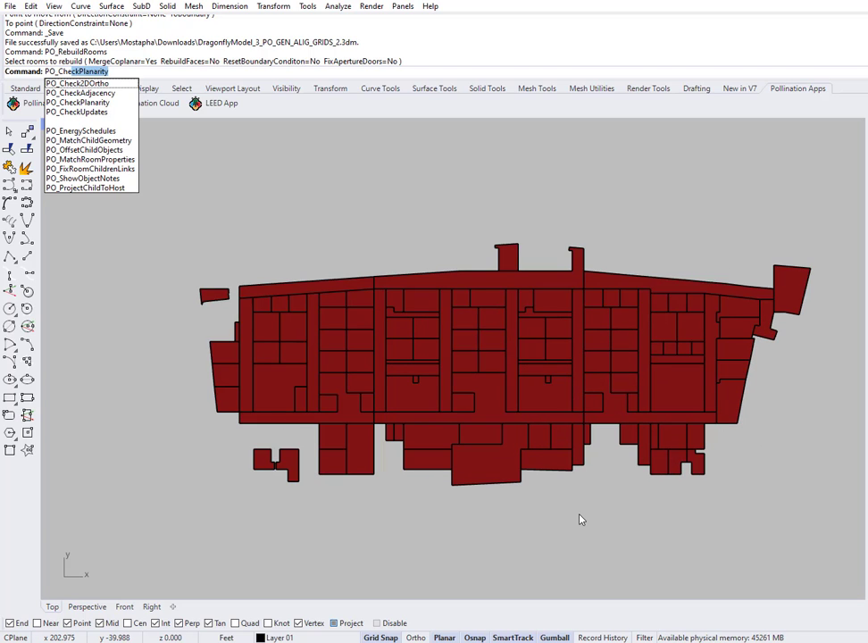
key("Down")
key("Down")
key("Return")
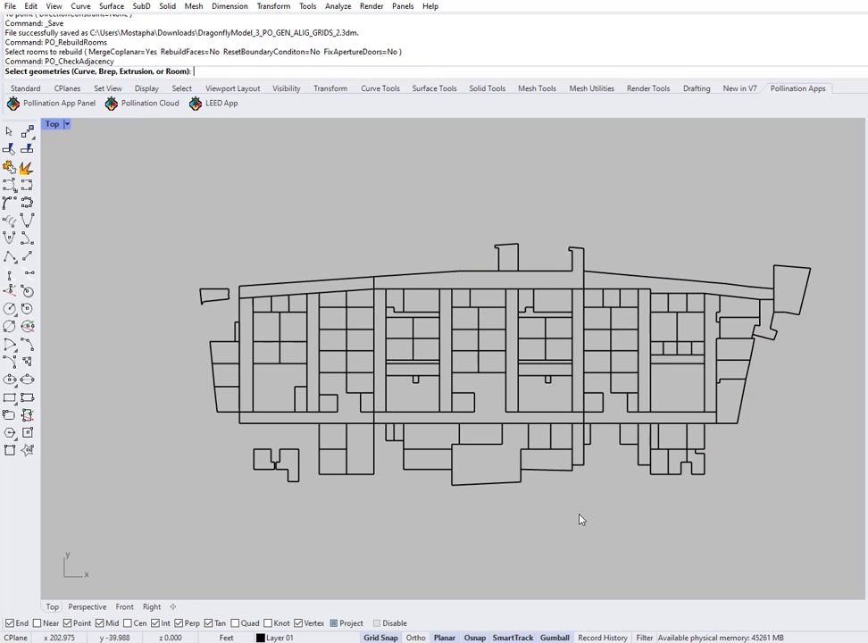
left_click_drag(166, 173, 846, 569)
key("Return")
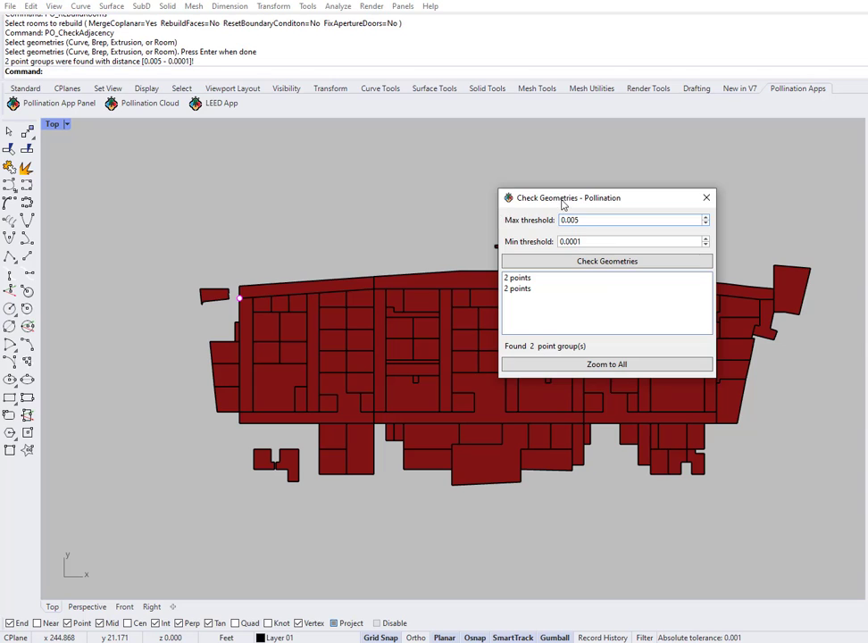
Raise the geometry check's max threshold to 0.035 and move its window clear of the floor plan
left_click_drag(563, 204, 673, 145)
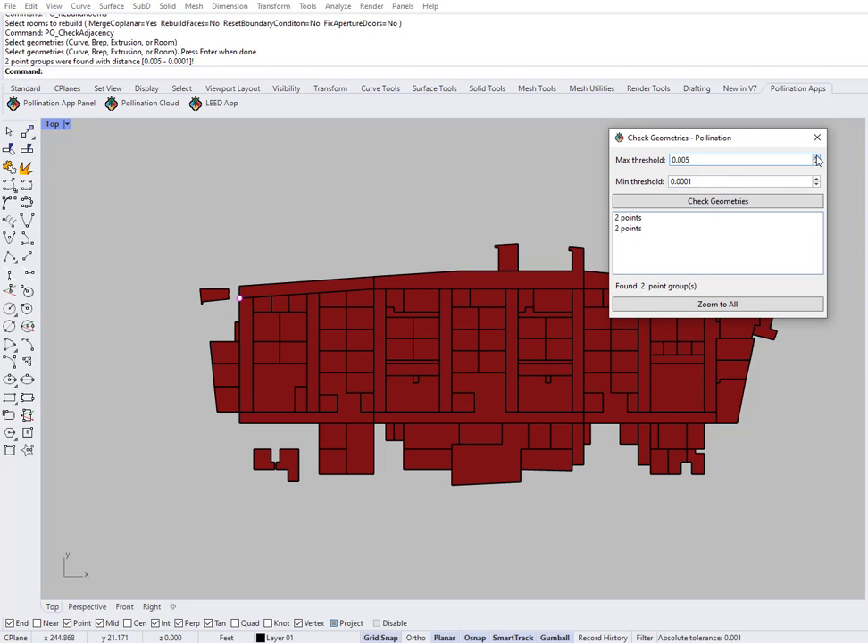
left_click(817, 157)
left_click(817, 157)
left_click(817, 157)
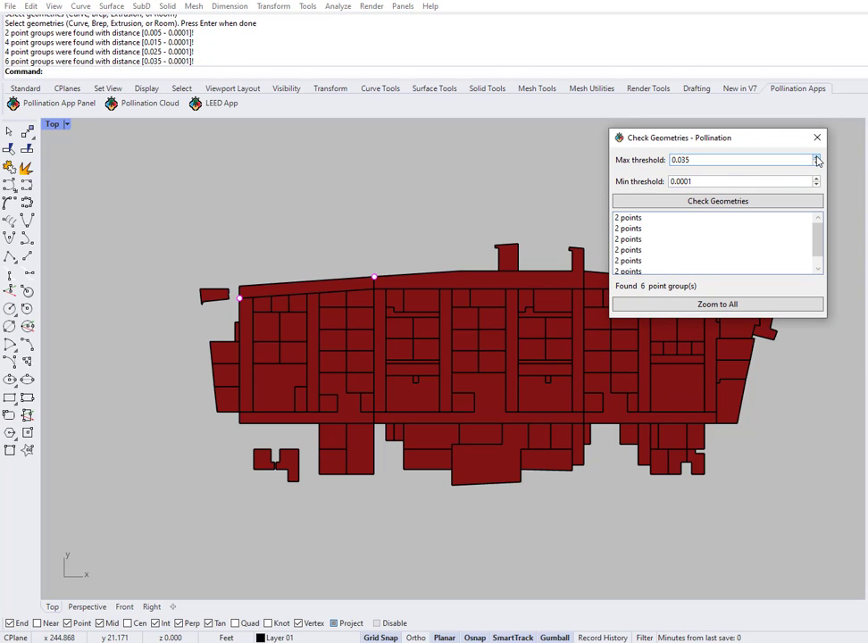
left_click_drag(790, 147, 867, 223)
Use MoveEdge to shift the upper corridor's lower-left corner edge onto the upper-left corner of the room below it
scroll(261, 301, "up", 5)
scroll(262, 301, "up", 6)
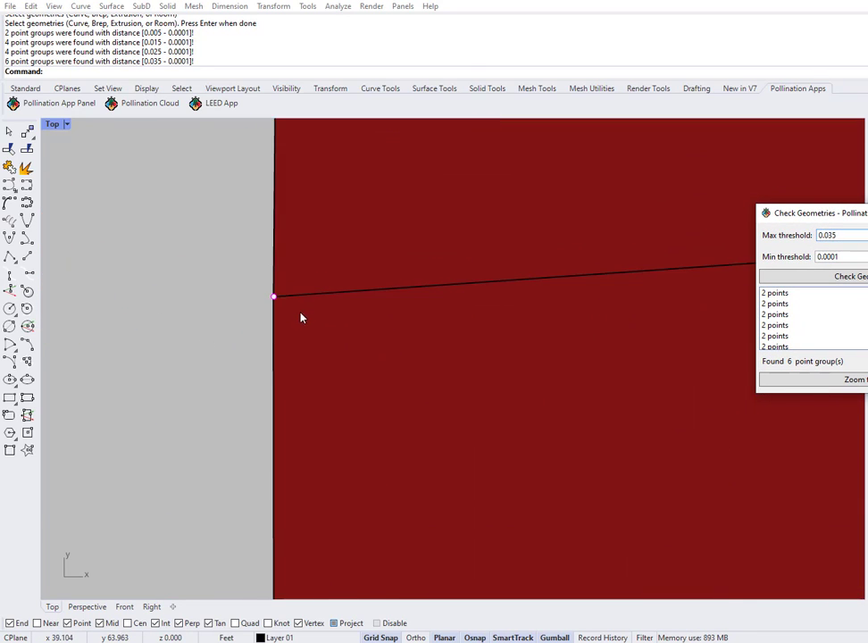
scroll(178, 286, "up", 8)
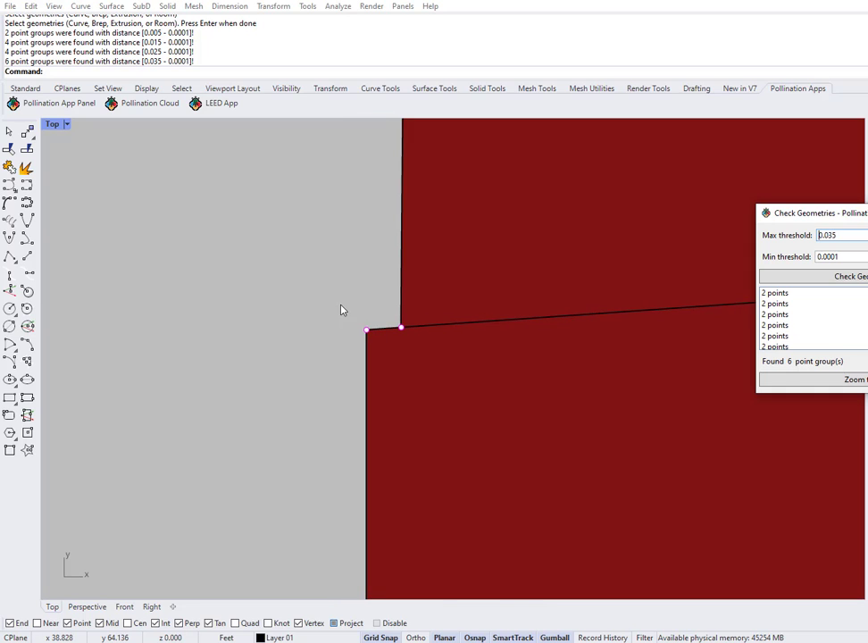
scroll(364, 320, "down", 5)
scroll(308, 397, "down", 7)
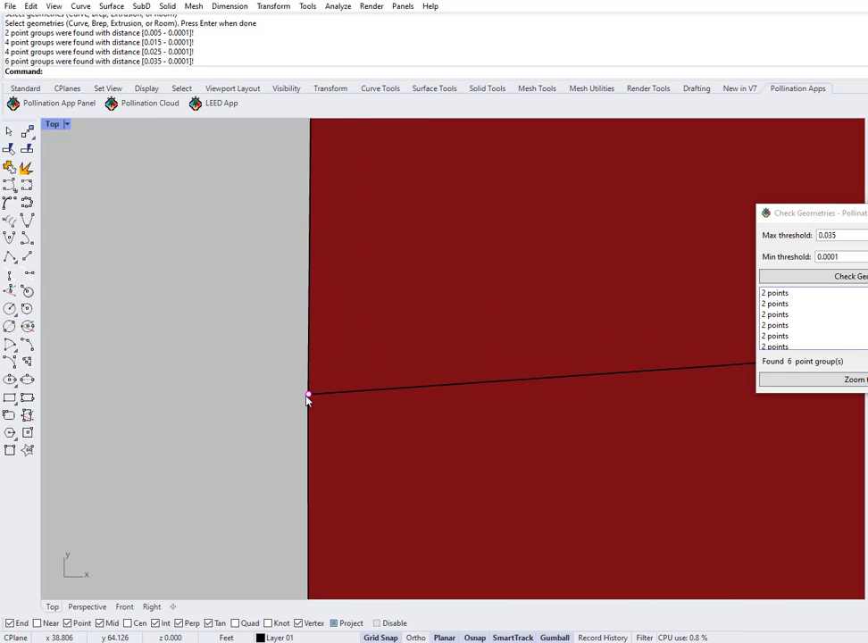
scroll(306, 401, "up", 5)
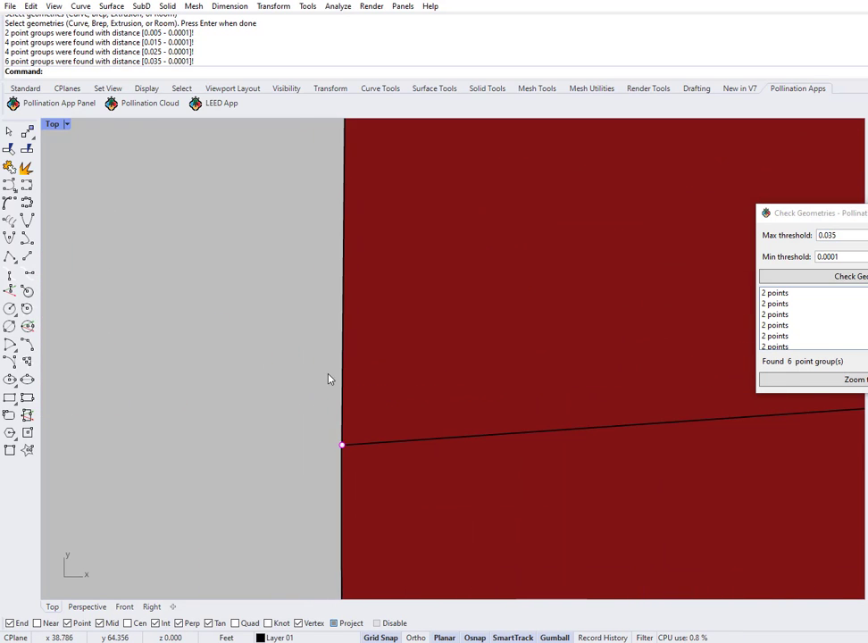
scroll(341, 418, "up", 8)
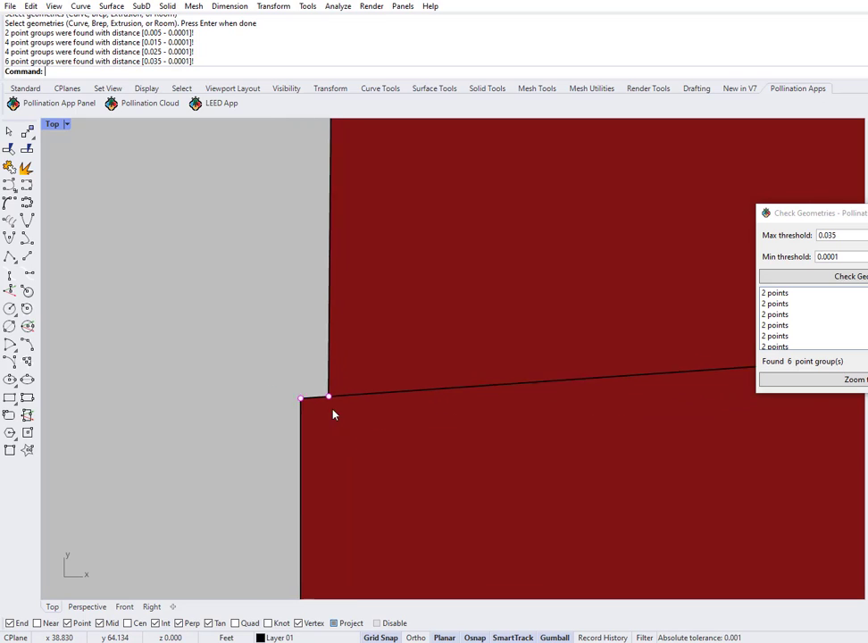
left_click(327, 333)
left_click(277, 313)
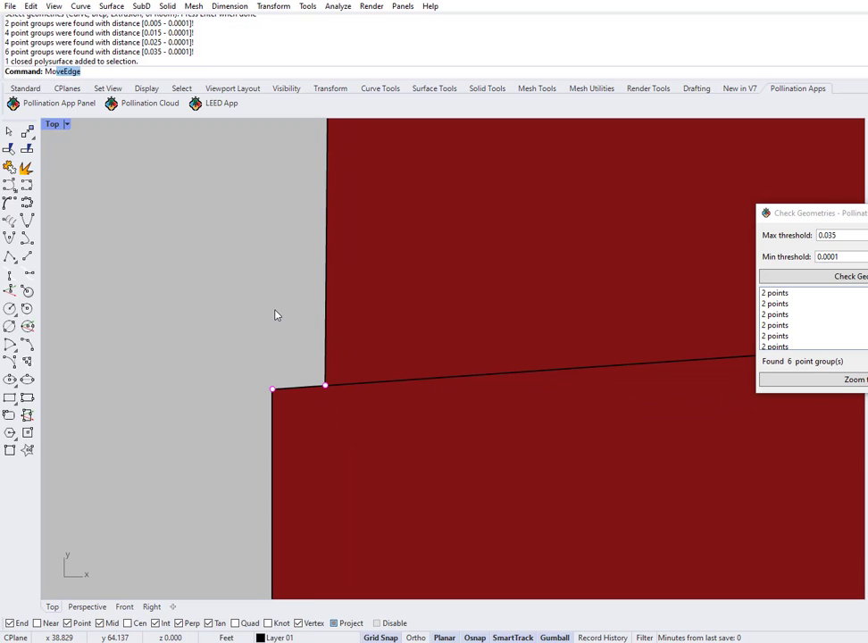
type("MoveEdge")
key("Return")
left_click_drag(306, 345, 376, 440)
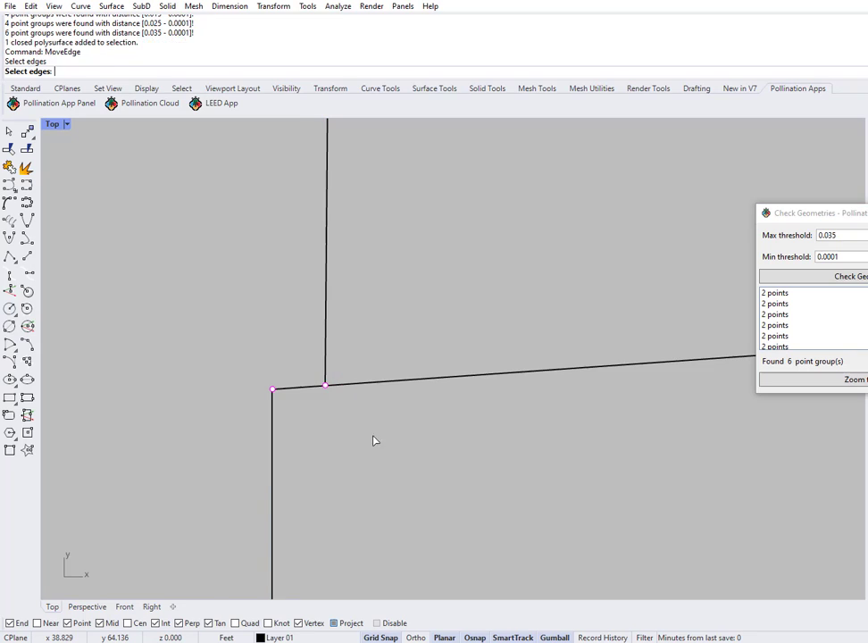
key("Return")
left_click(326, 386)
left_click(273, 390)
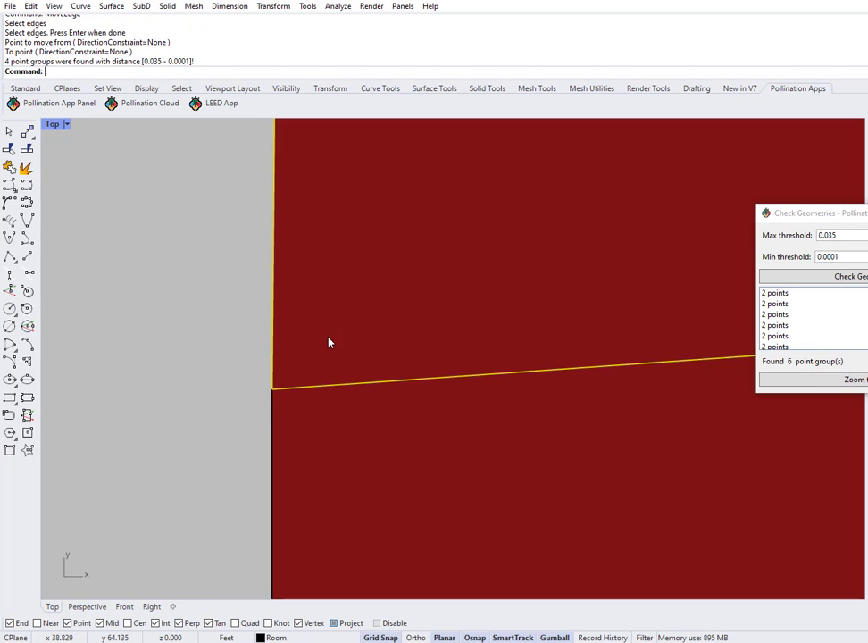
Zoom to the first flagged point group and move the left upper corridor's top-right corner edge up to the adjoining corridor's corner
left_click(777, 293)
scroll(377, 348, "down", 8)
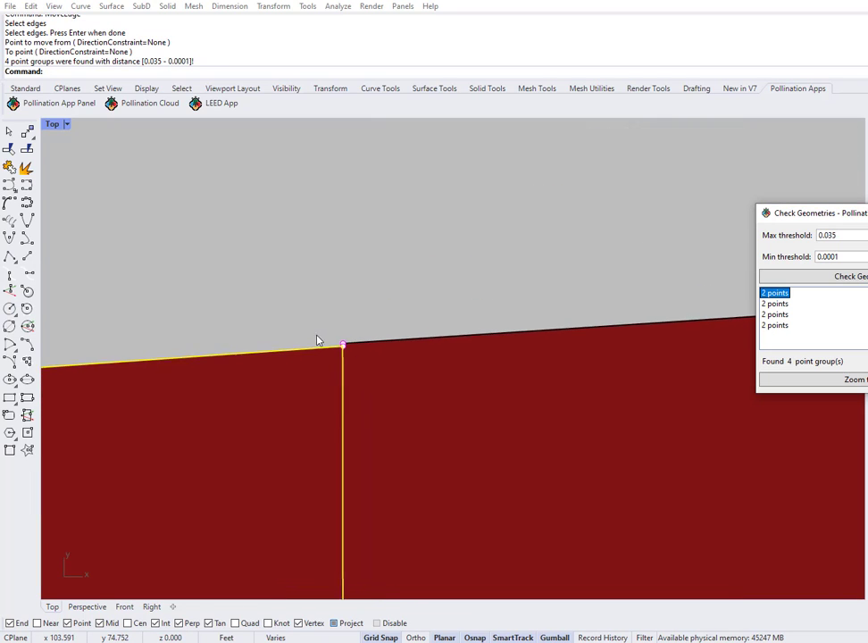
scroll(324, 359, "down", 5)
scroll(332, 358, "up", 8)
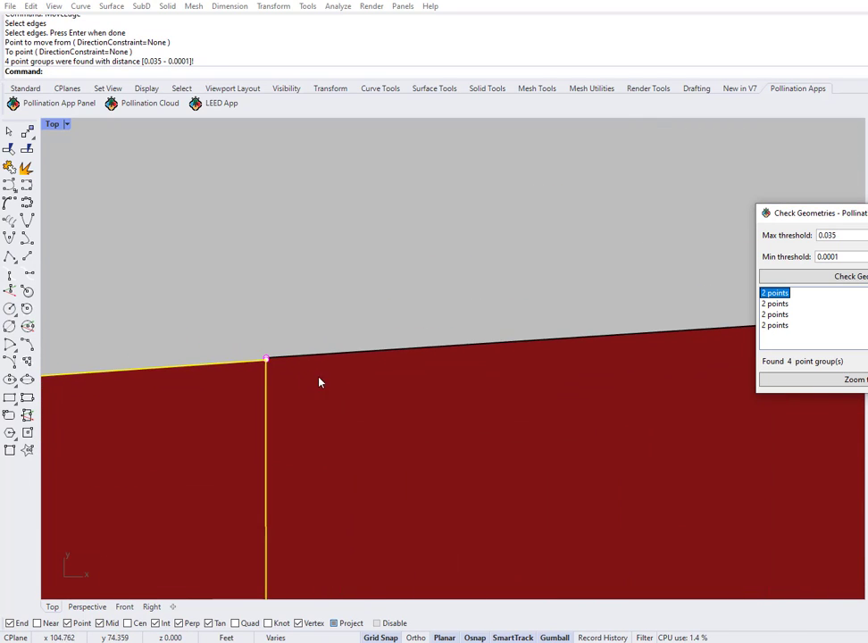
scroll(274, 362, "up", 9)
left_click(275, 385)
scroll(360, 375, "down", 8)
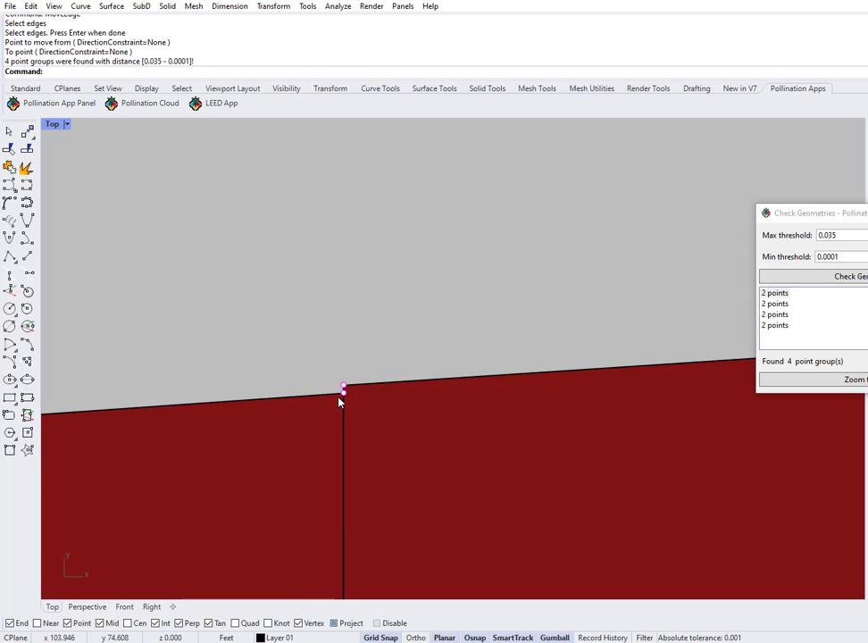
scroll(338, 399, "up", 3)
scroll(330, 388, "down", 3)
scroll(331, 384, "up", 6)
right_click(341, 398)
left_click(347, 413)
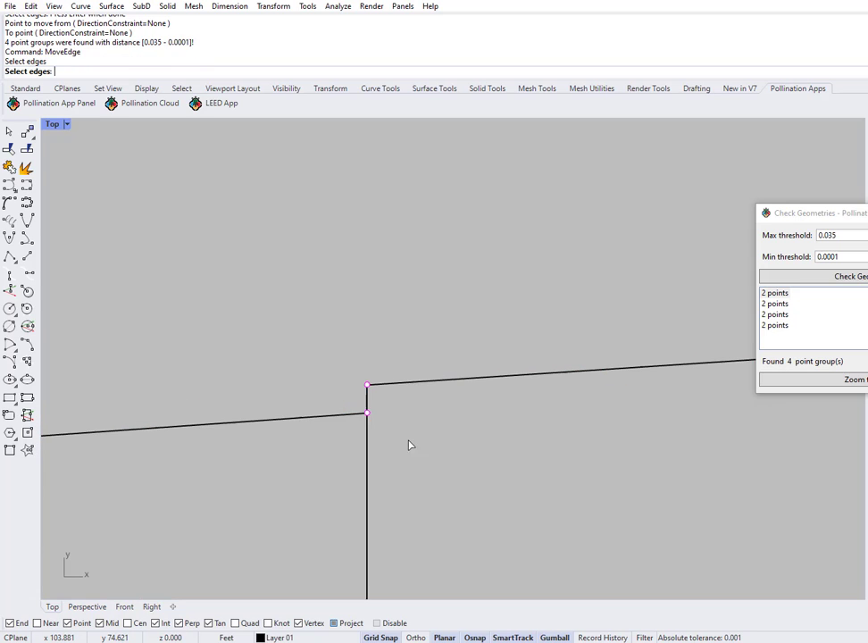
right_click(366, 418)
left_click(366, 413)
left_click(367, 385)
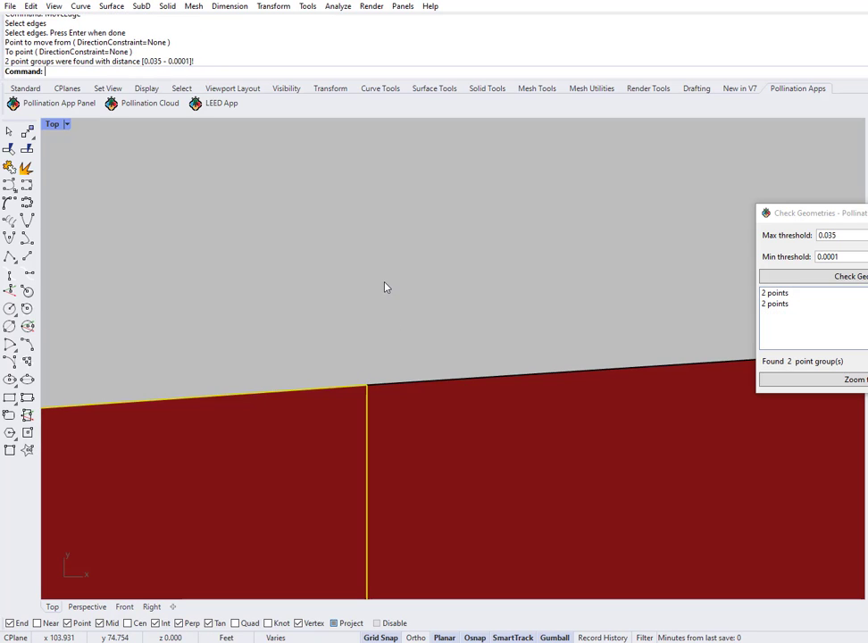
Zoom to the remaining flagged point group and move the upper corner edge of the right corridor's small step onto its lower corner
left_click(774, 294)
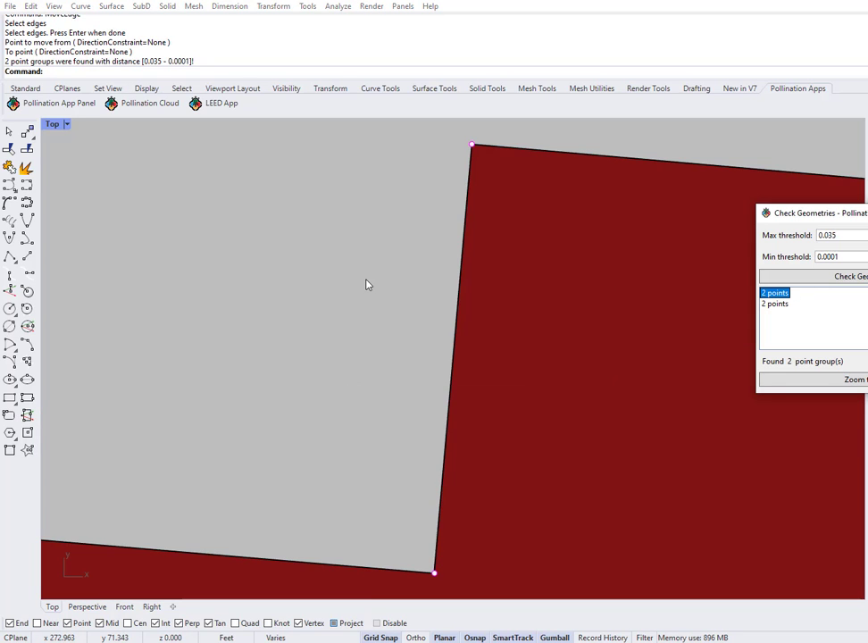
scroll(384, 374, "up", 5)
scroll(407, 389, "down", 5)
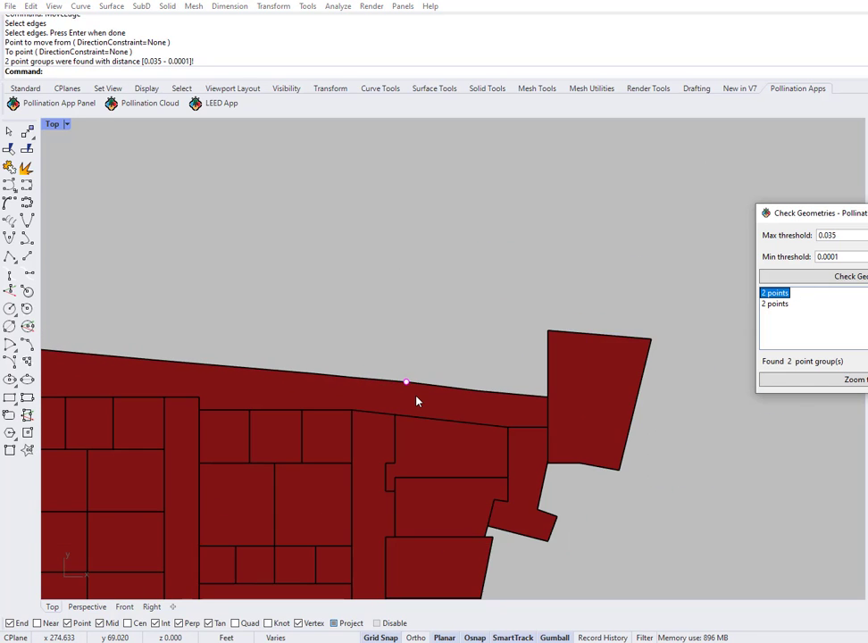
scroll(422, 400, "down", 2)
scroll(401, 387, "up", 6)
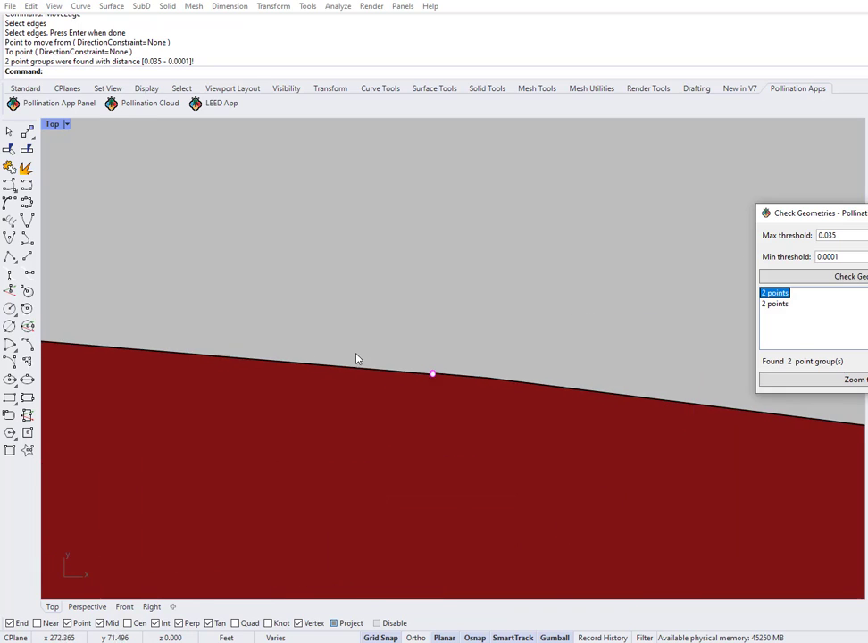
left_click(311, 335)
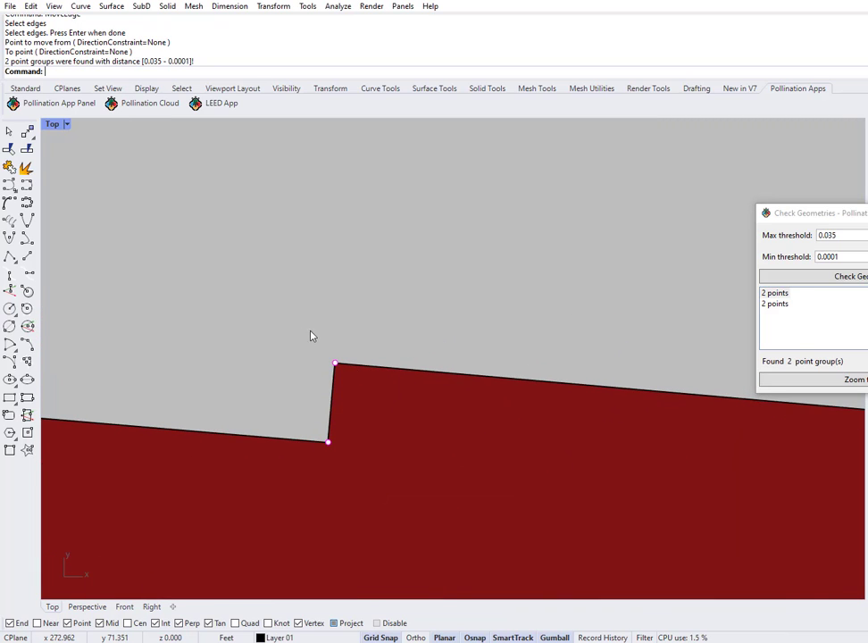
right_click(338, 367)
key("Escape")
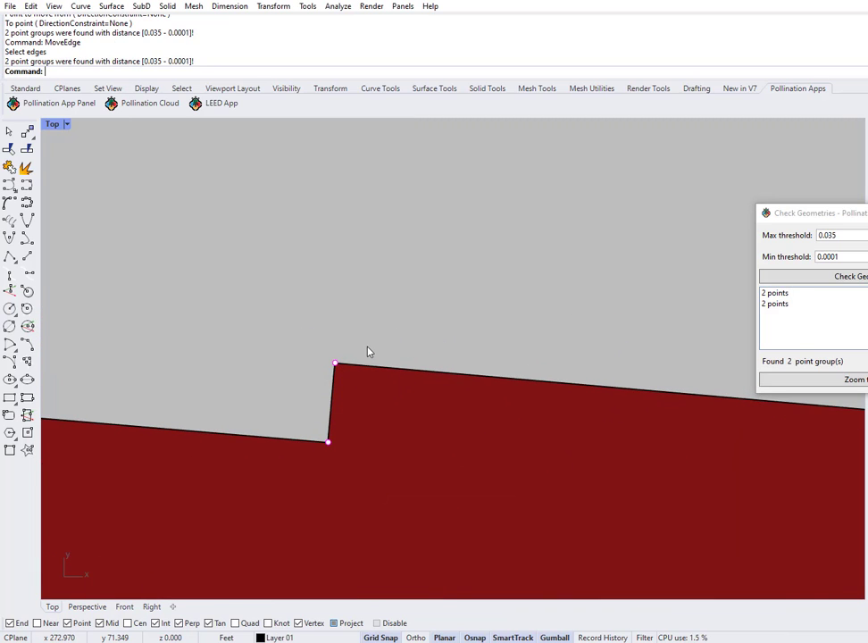
type("MoveEdge")
key("Return")
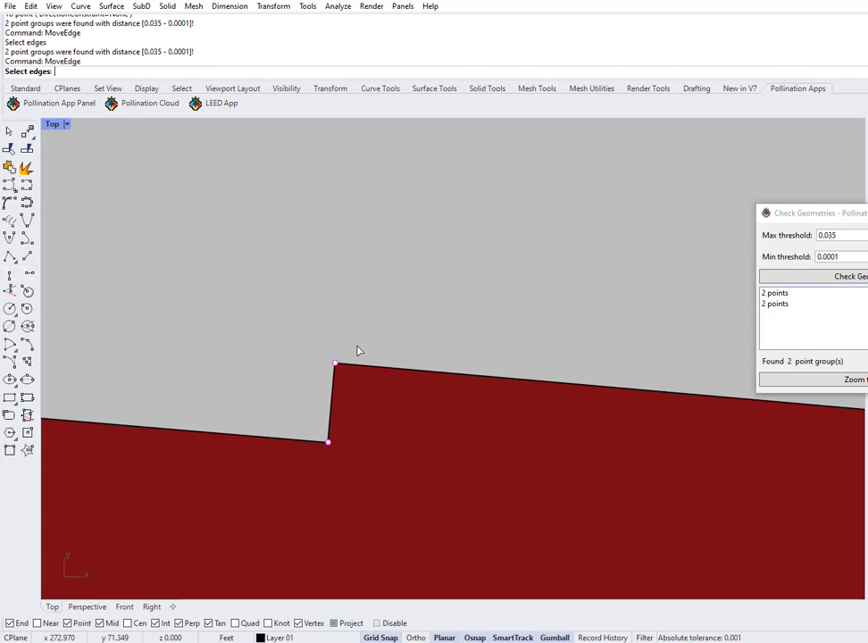
left_click_drag(310, 335, 379, 383)
key("Return")
left_click(335, 364)
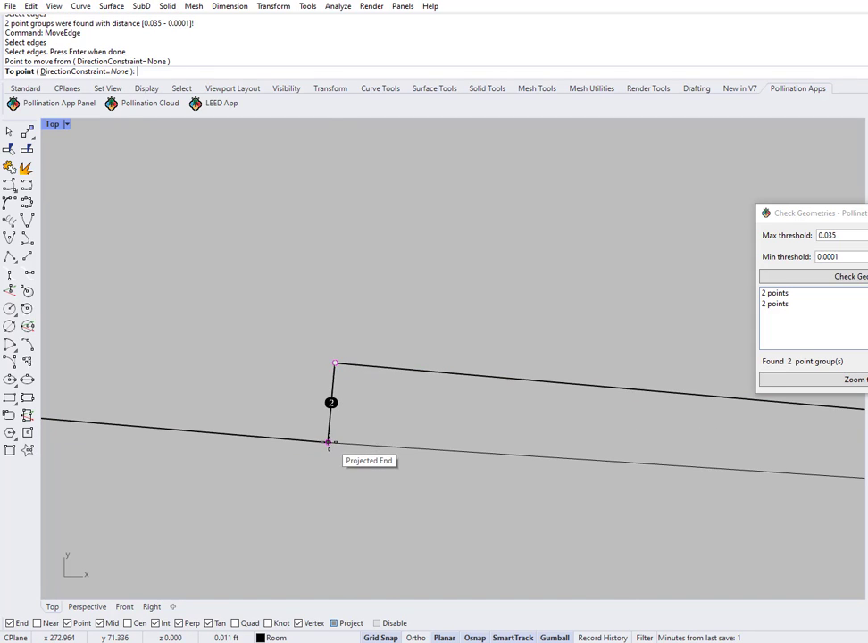
left_click(329, 442)
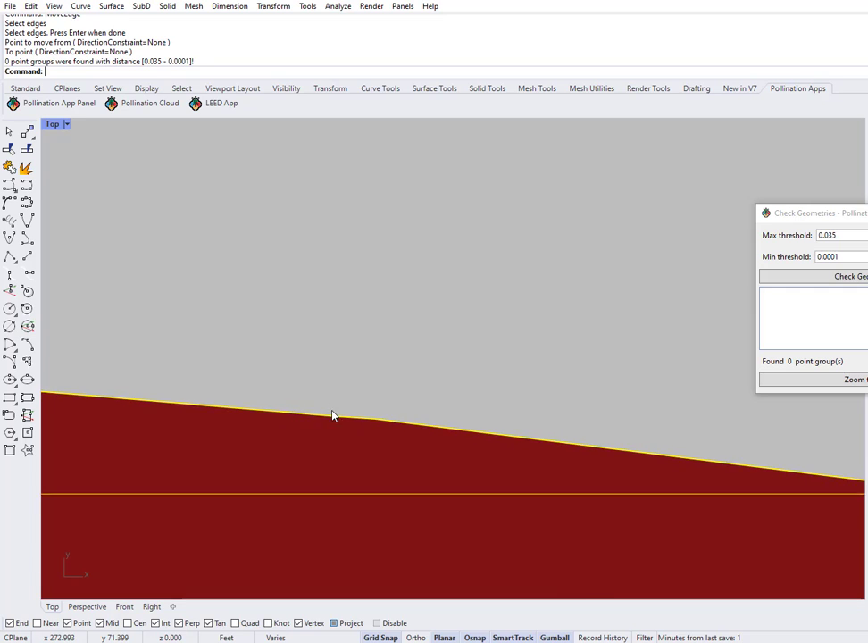
Deselect the corridor room and close the Check Geometries window
scroll(536, 457, "down", 3)
left_click(547, 470)
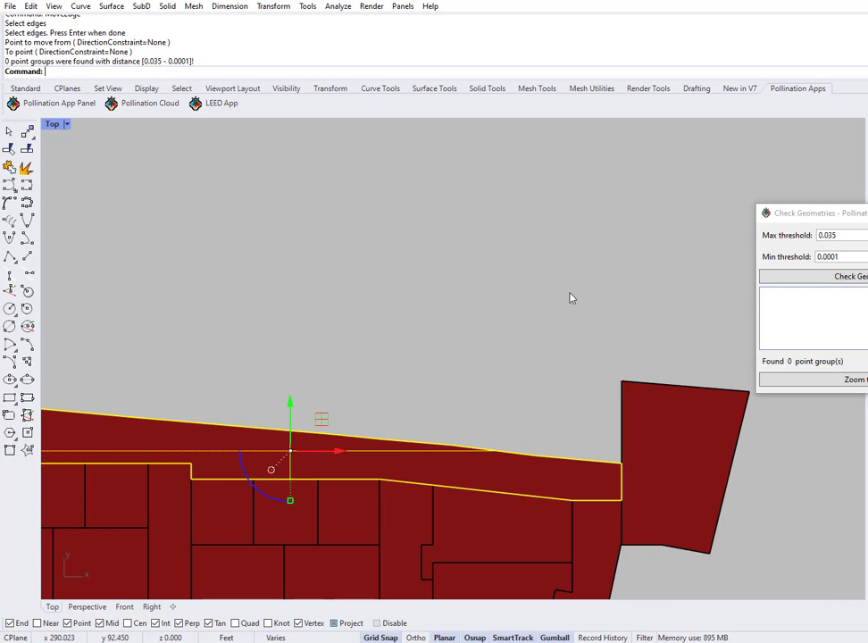
left_click(461, 319)
scroll(528, 367, "down", 14)
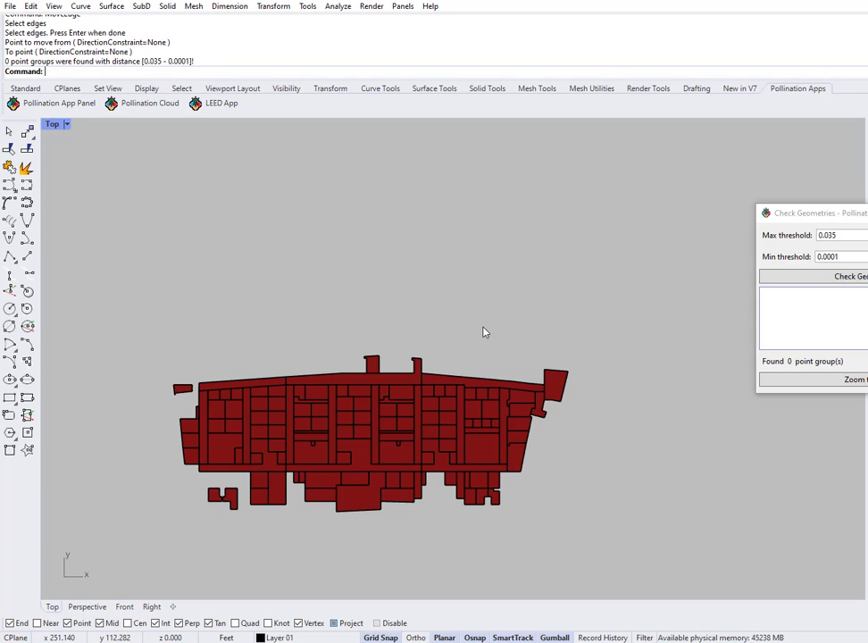
left_click(867, 212)
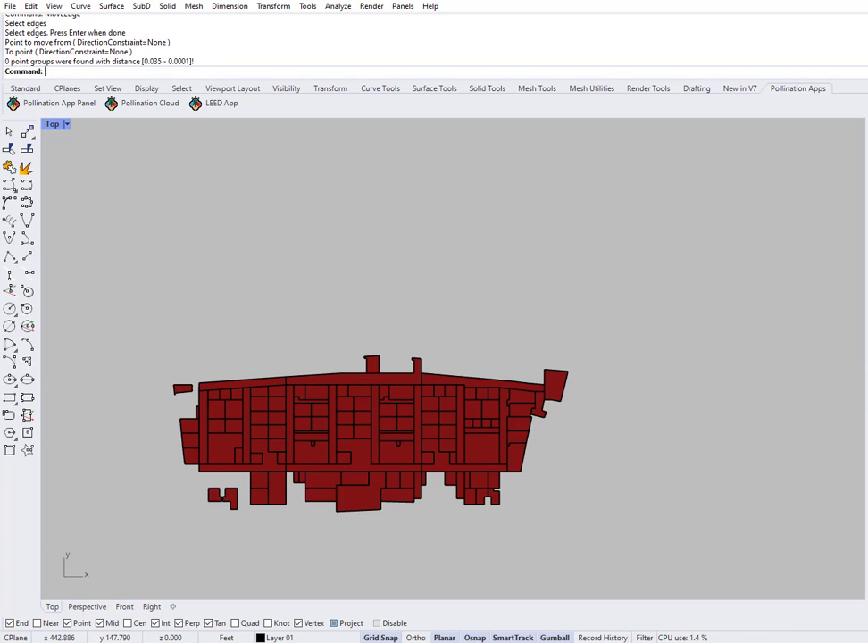
Zoom to the extents of the floor plan and save the model
right_click_drag(471, 321, 551, 301)
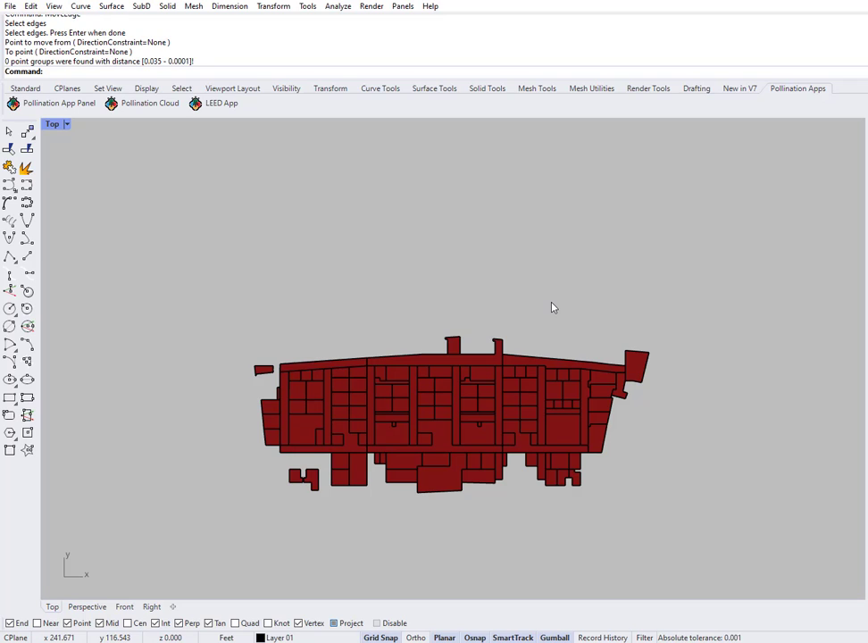
type("ZE")
key("Return")
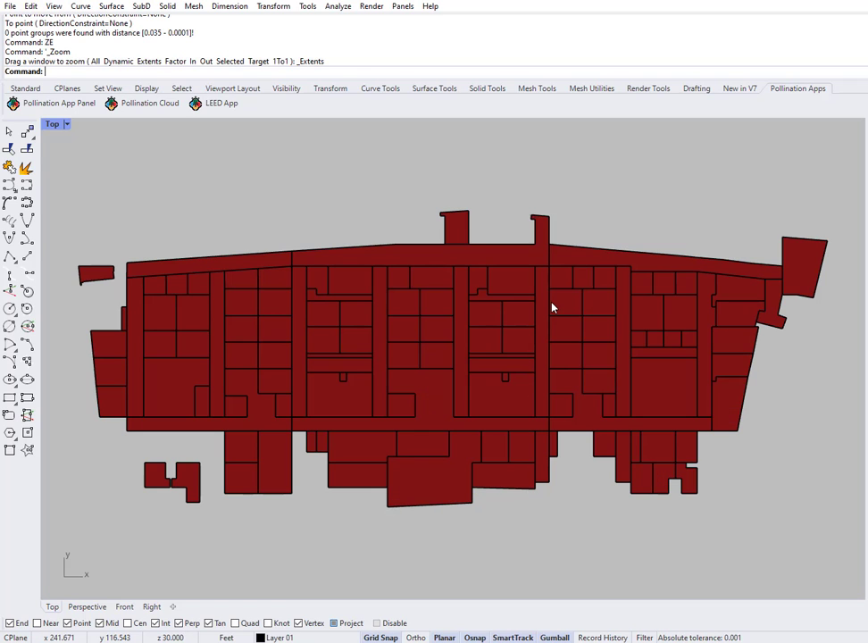
key("ctrl+s")
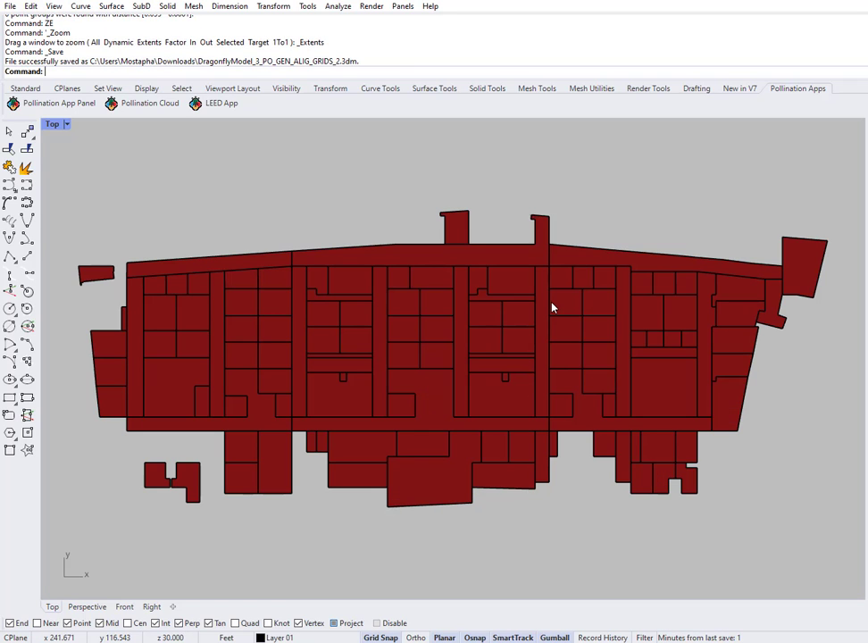